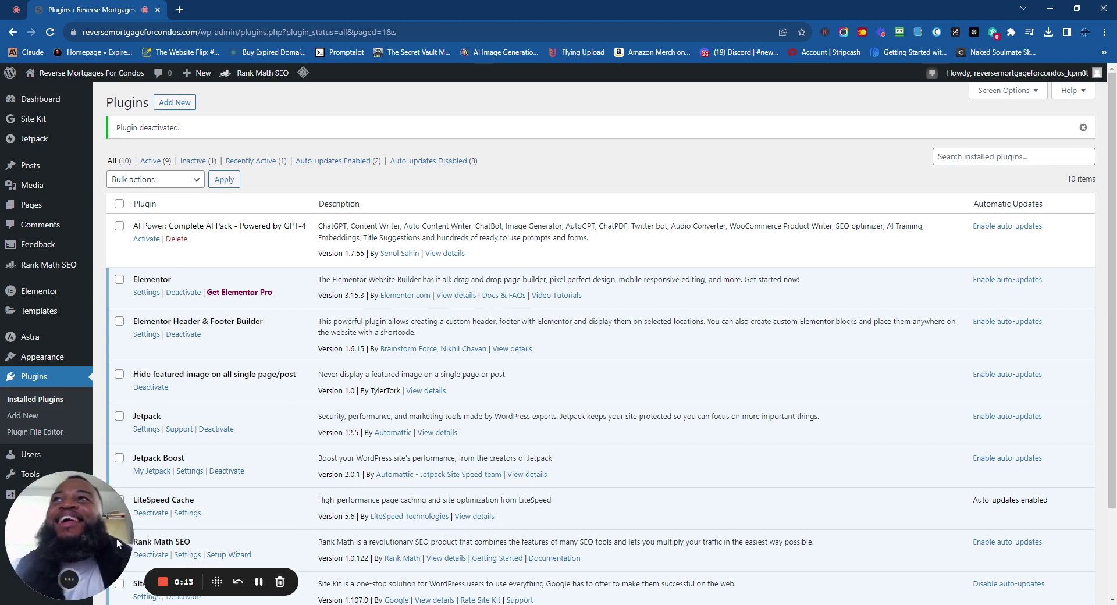
# Activate the AI Power: Complete AI Pack plugin in the installed plugins list.
pyautogui.moveTo(61, 521); pyautogui.dragTo(751, 365)
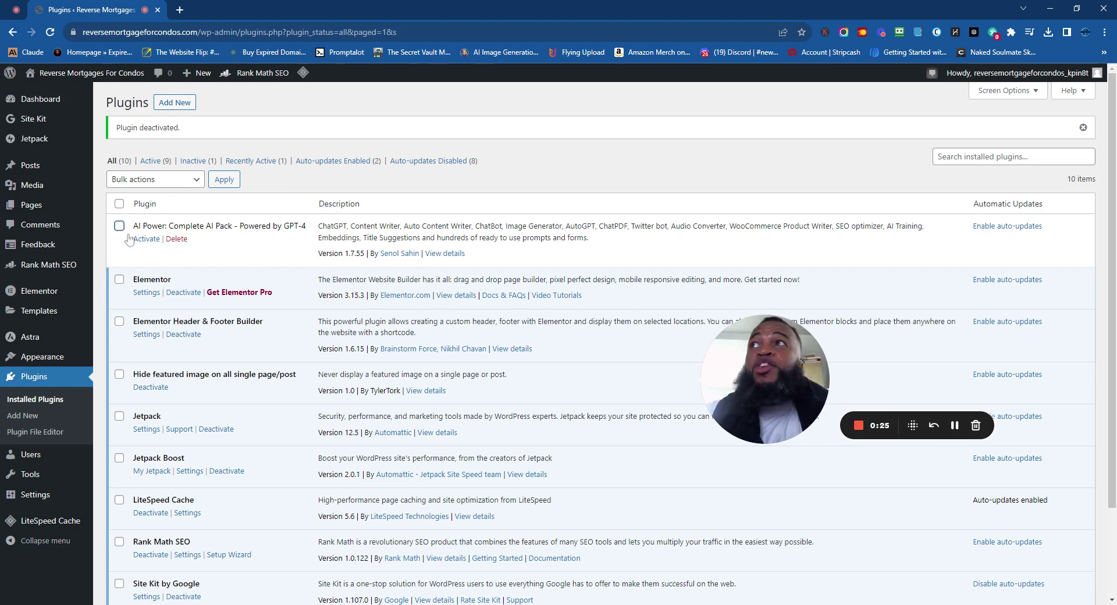
pyautogui.click(146, 239)
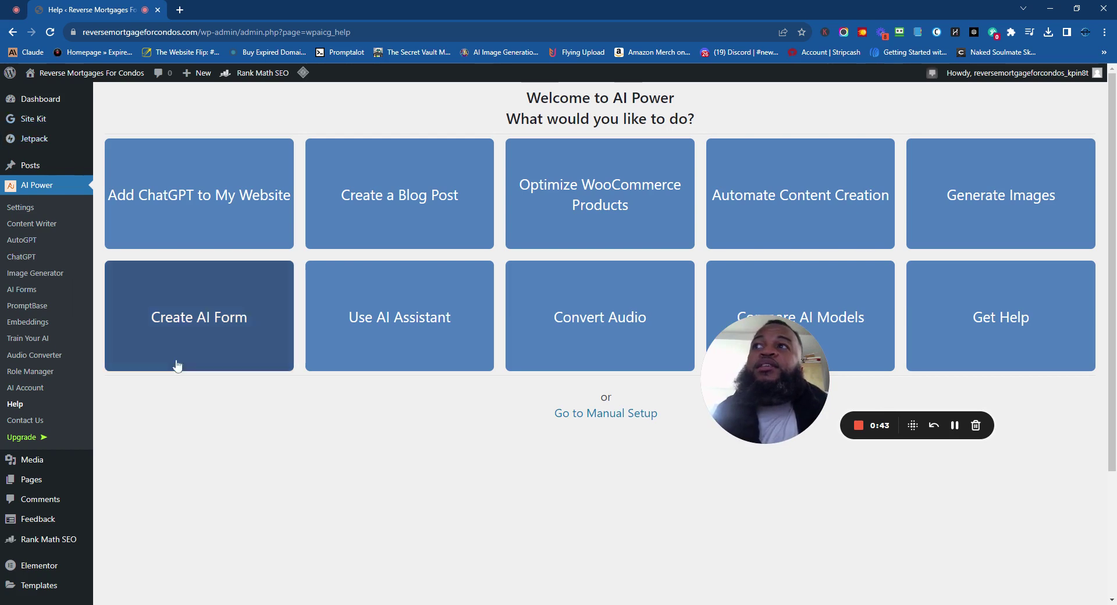
pyautogui.moveTo(732, 382); pyautogui.dragTo(566, 428)
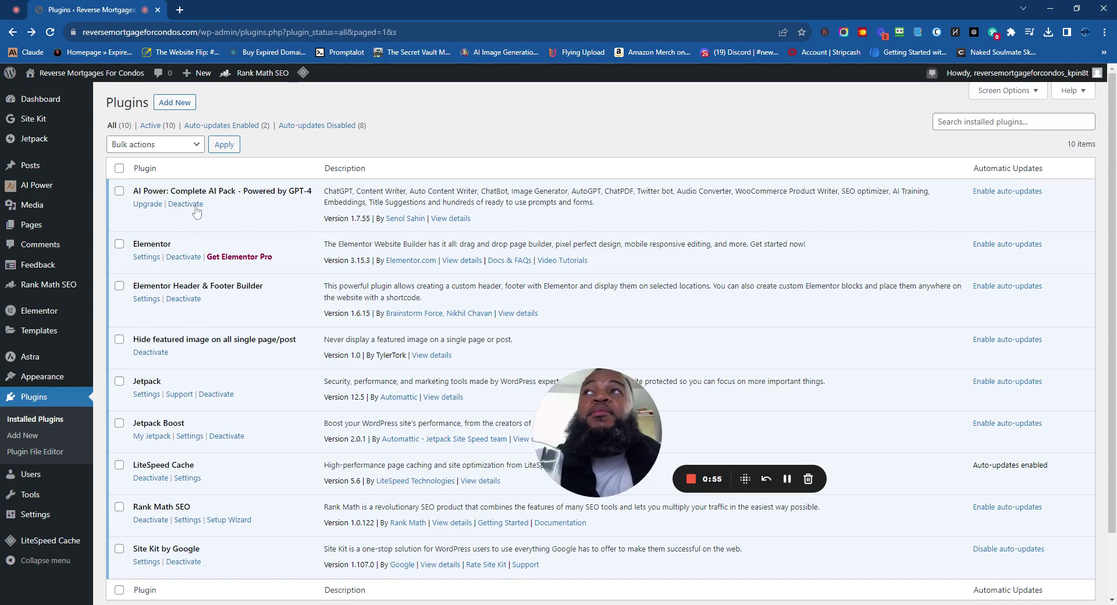
# Deactivate the AI Power: Complete AI Pack plugin and delete it together with its data.
pyautogui.click(186, 204)
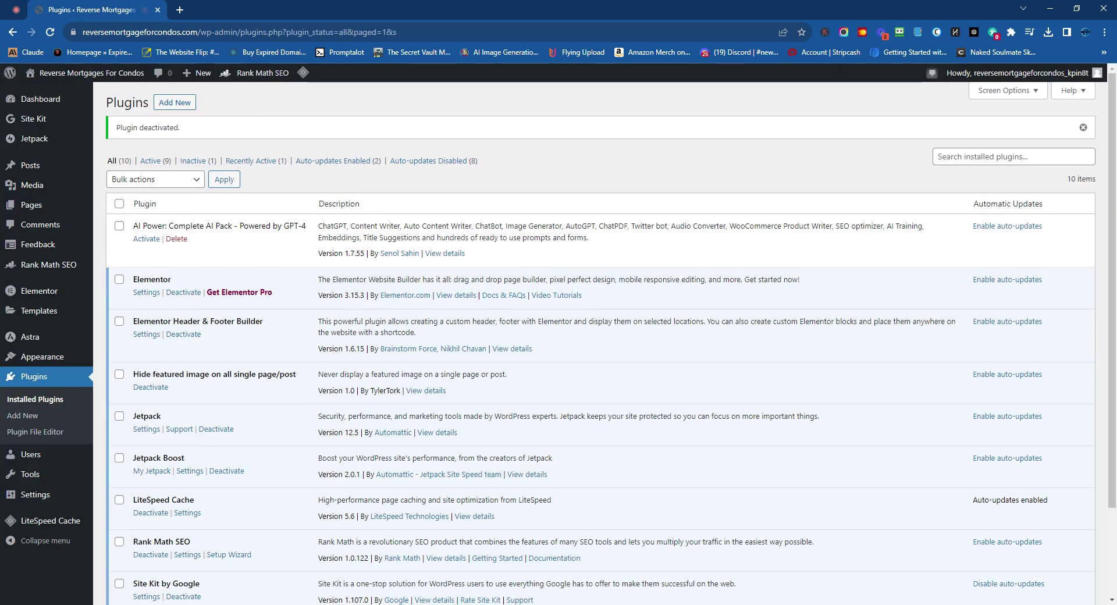
pyautogui.click(176, 239)
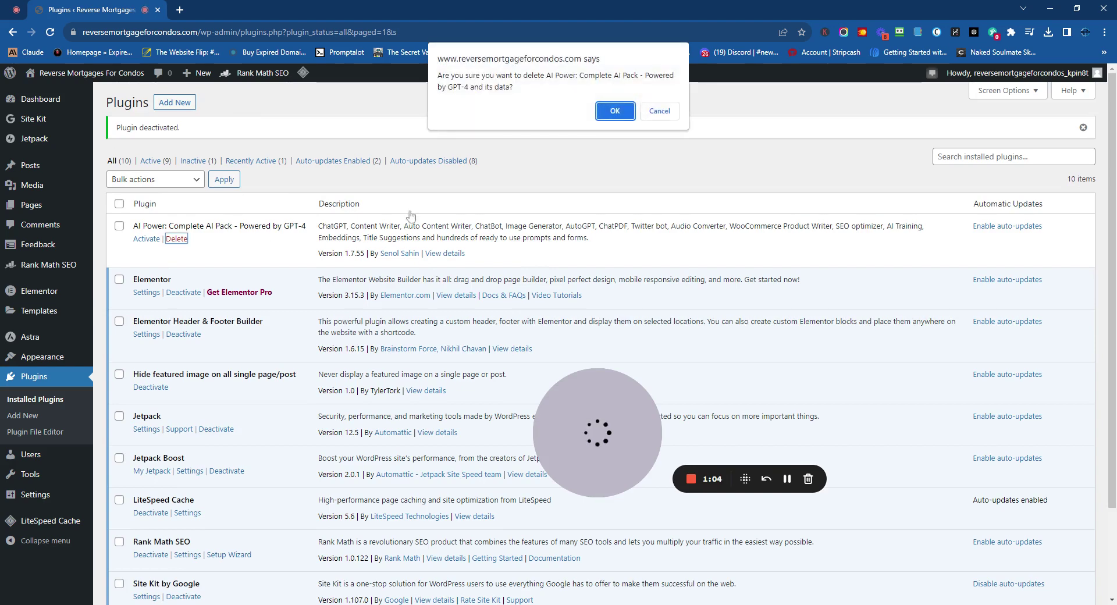
pyautogui.click(614, 112)
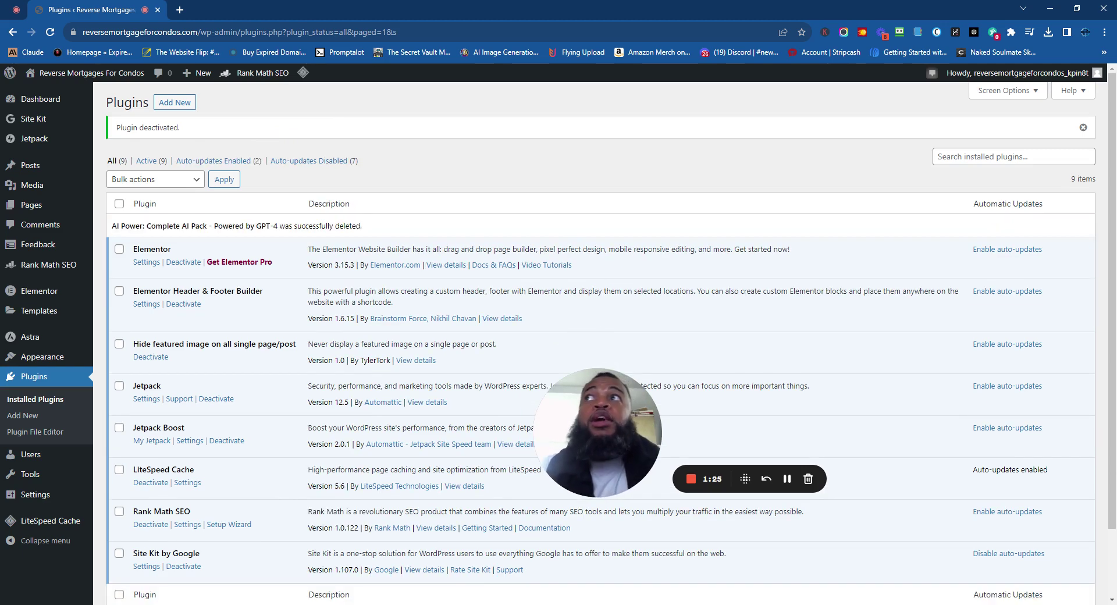
# Search for new plugins with the keyword "ai power" and install AI Power: Complete AI Pack – Powered by GPT-4.
pyautogui.click(163, 106)
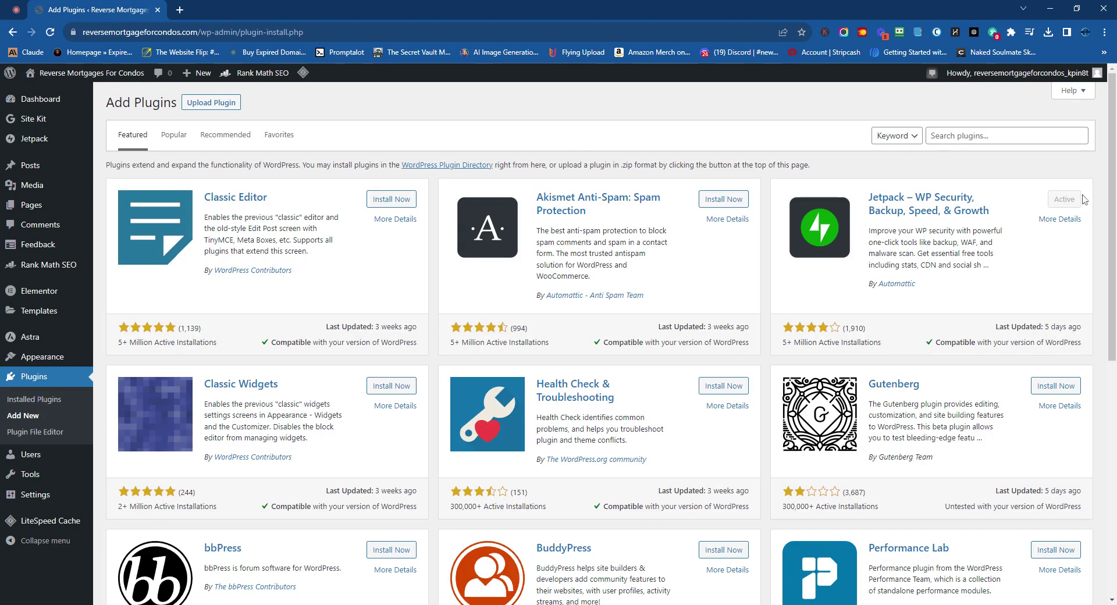
pyautogui.moveTo(614, 428); pyautogui.dragTo(474, 433)
pyautogui.click(1007, 135)
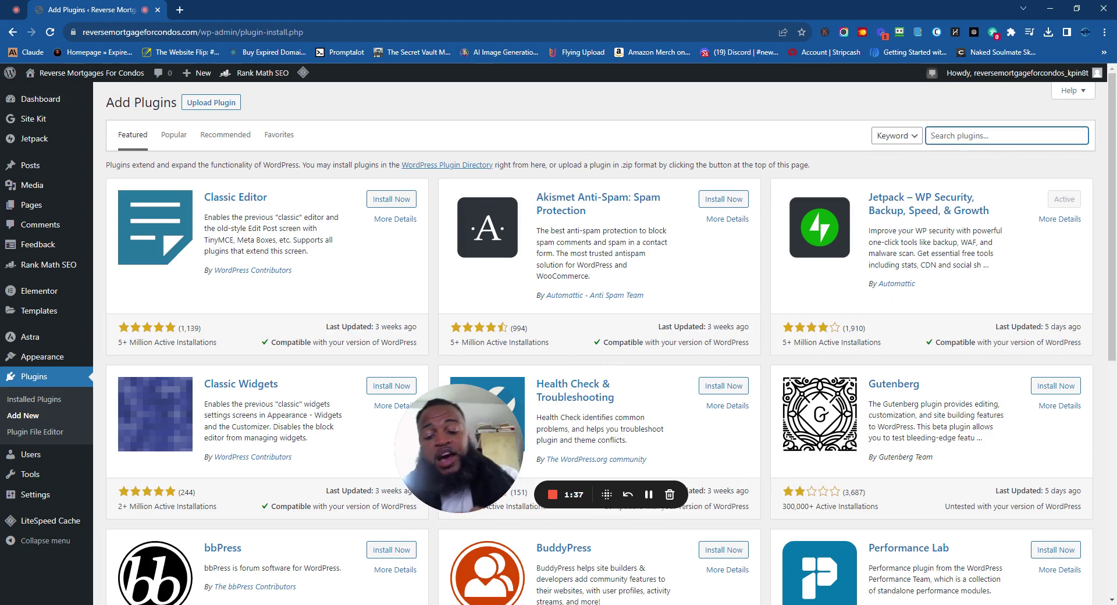
pyautogui.write('ai power')
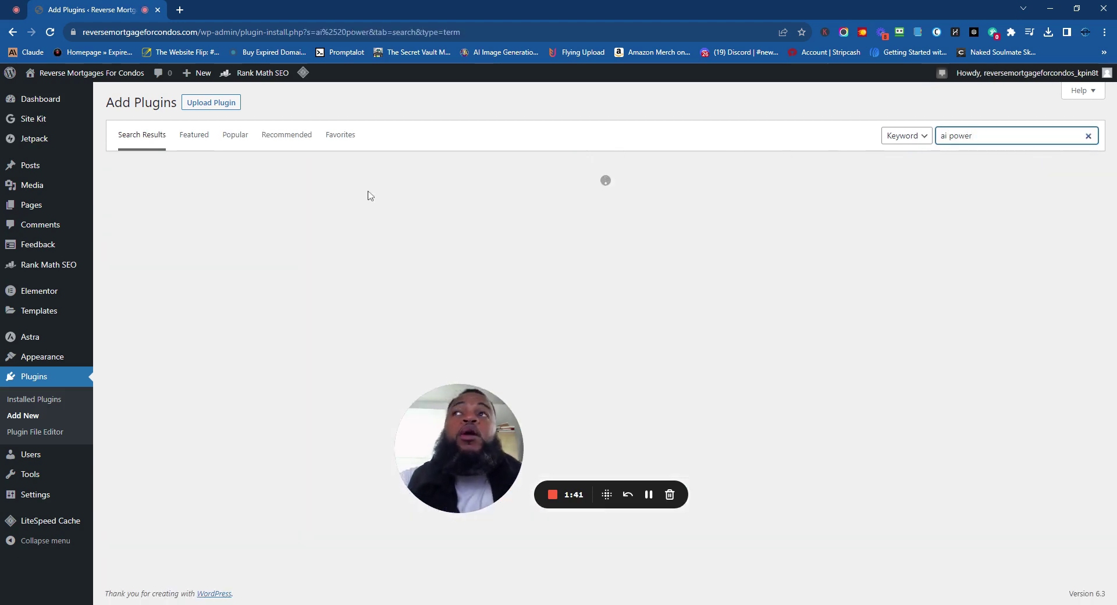
pyautogui.moveTo(443, 437); pyautogui.dragTo(462, 476)
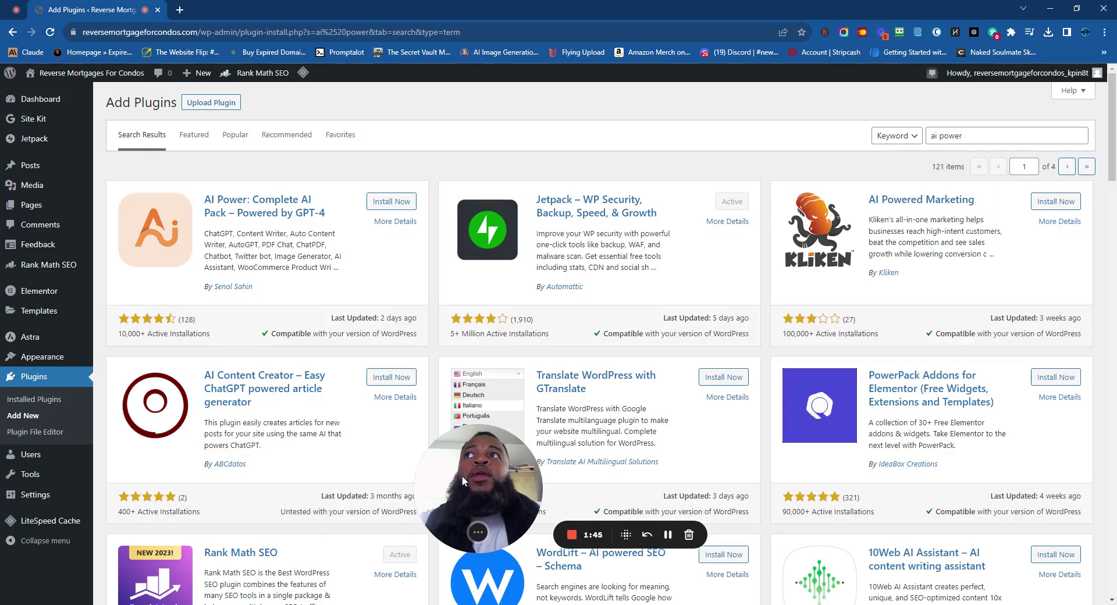
pyautogui.click(394, 203)
# Browse the other AI plugins in the search results and examine the details of AI Content Writing Assistant.
pyautogui.scroll(-4, 351, 263)
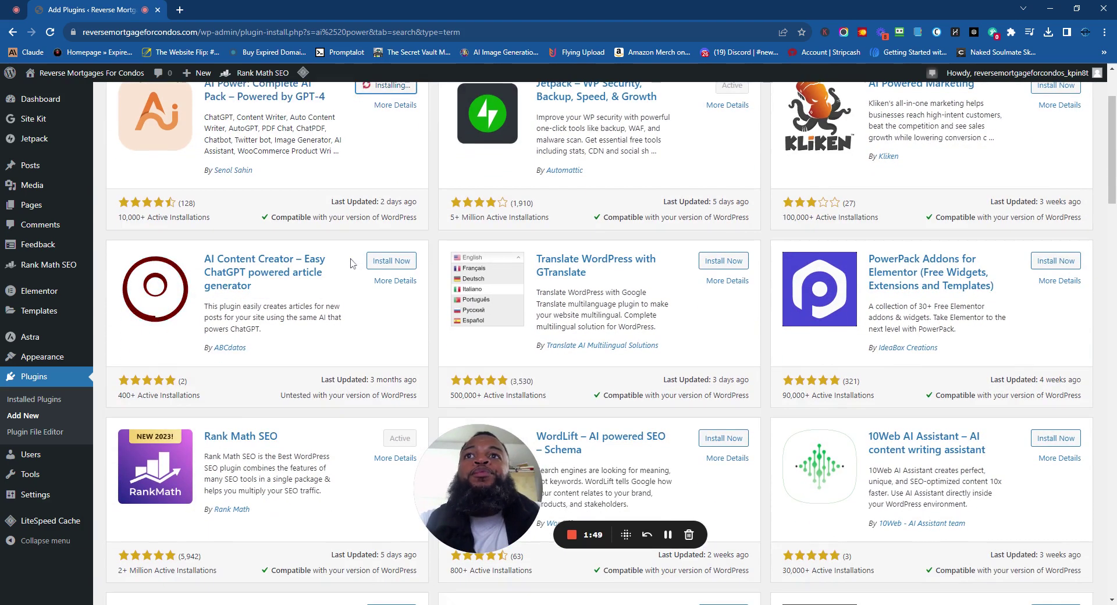
pyautogui.scroll(-1, 351, 263)
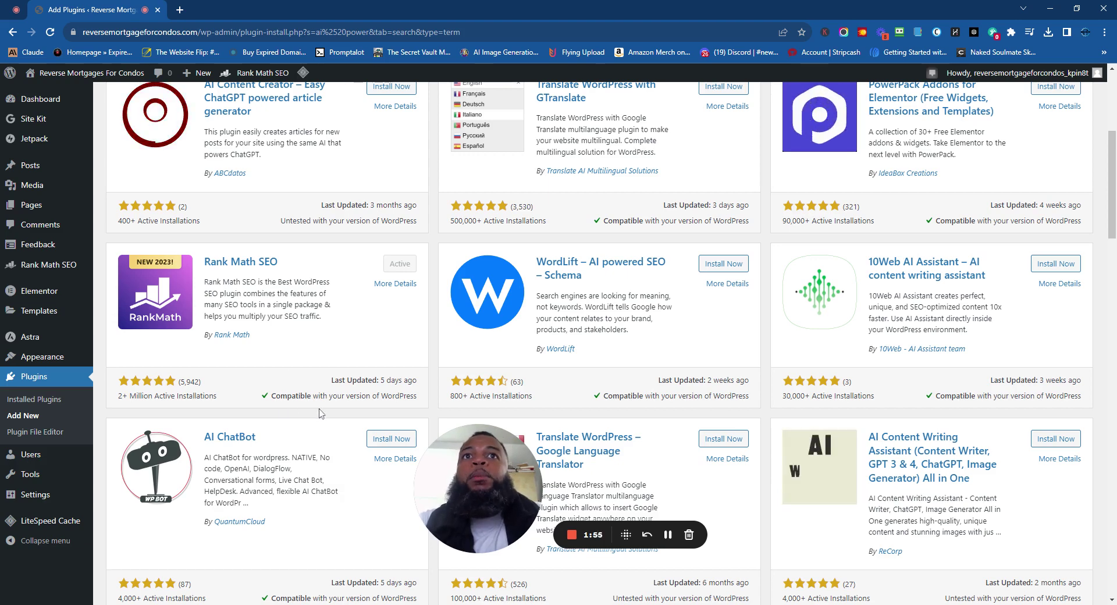
pyautogui.scroll(-1, 319, 415)
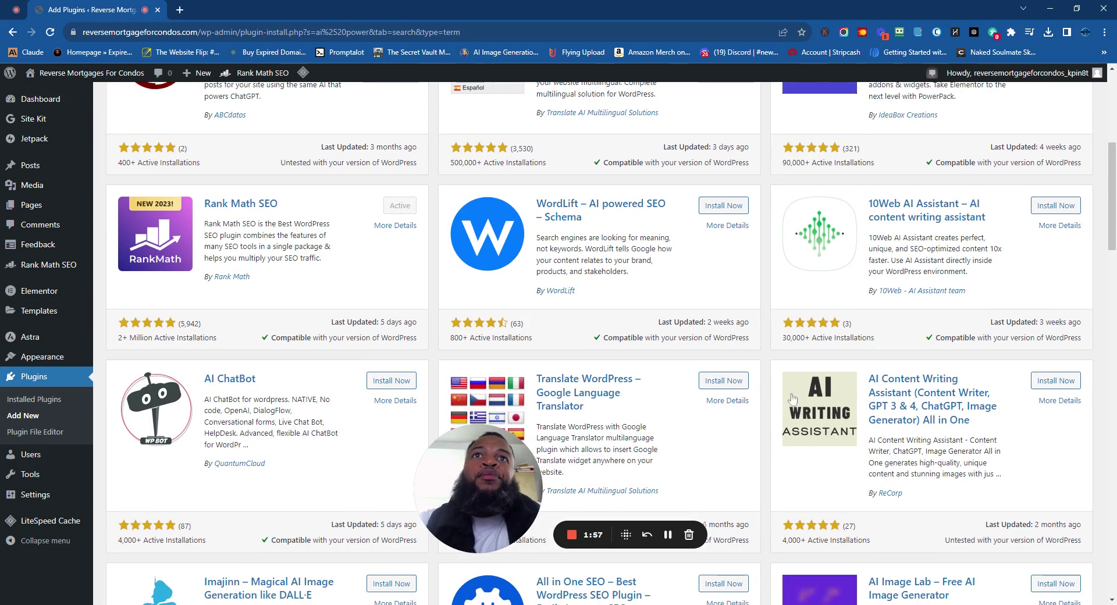
pyautogui.scroll(6, 469, 349)
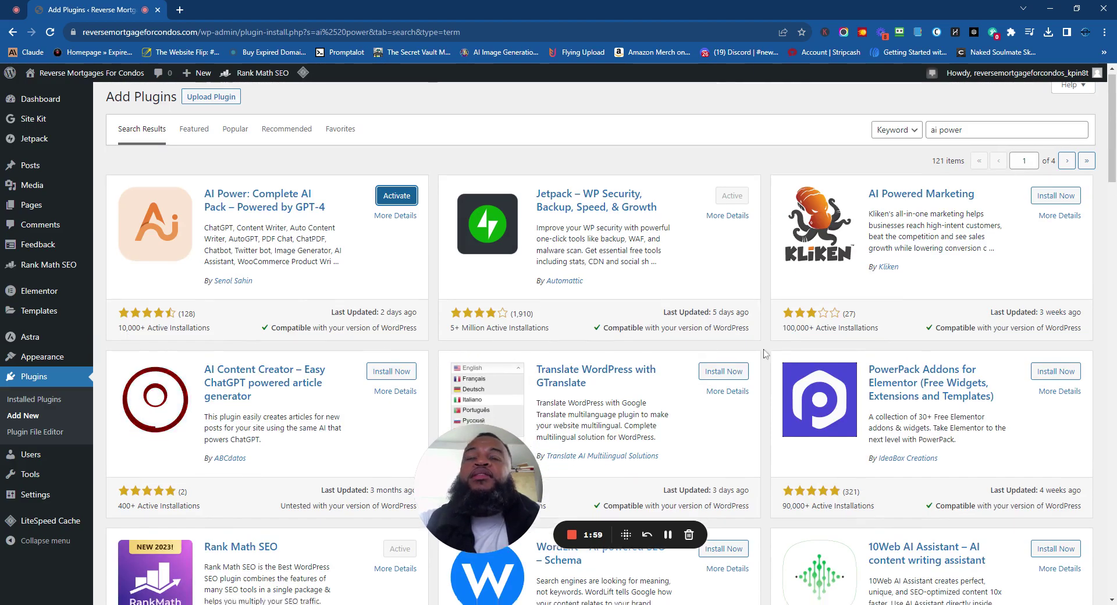
pyautogui.scroll(-7, 469, 349)
pyautogui.scroll(7, 812, 423)
pyautogui.scroll(-6, 812, 423)
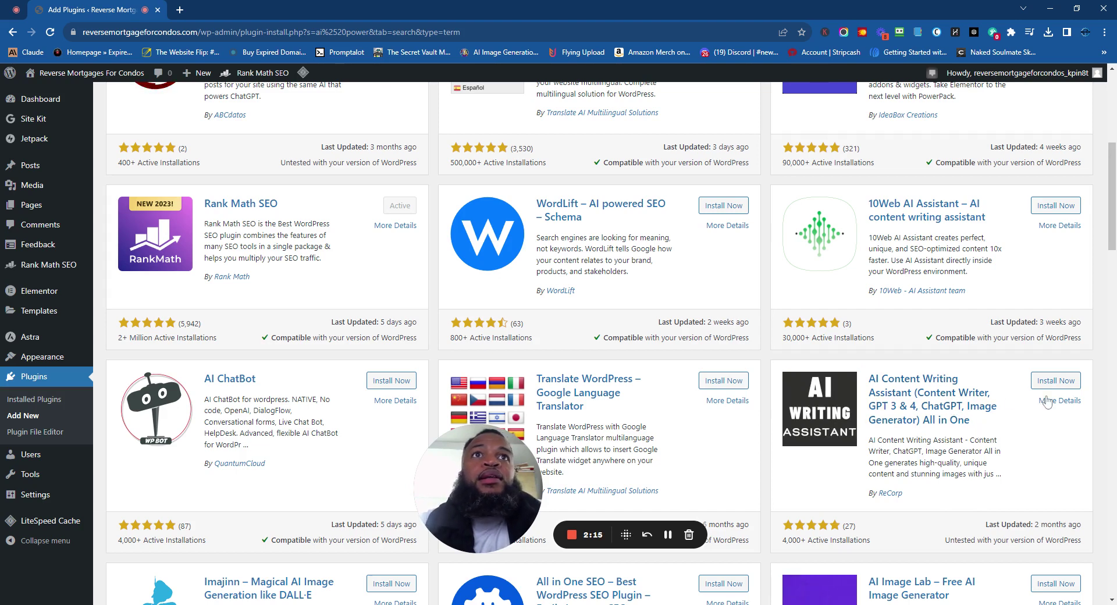
pyautogui.click(1053, 401)
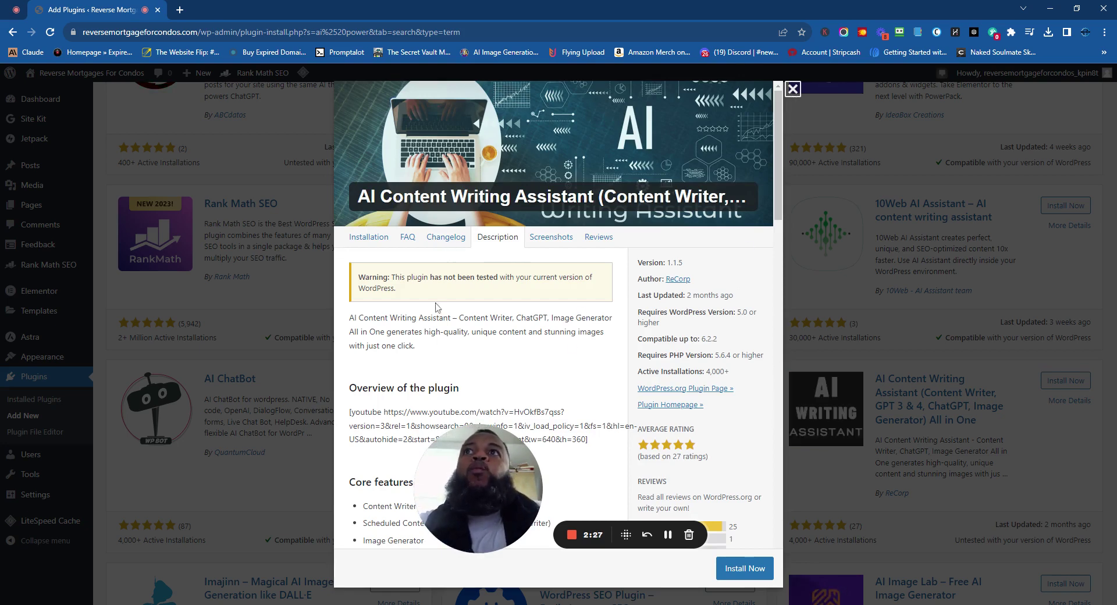
pyautogui.click(793, 89)
pyautogui.scroll(6, 176, 250)
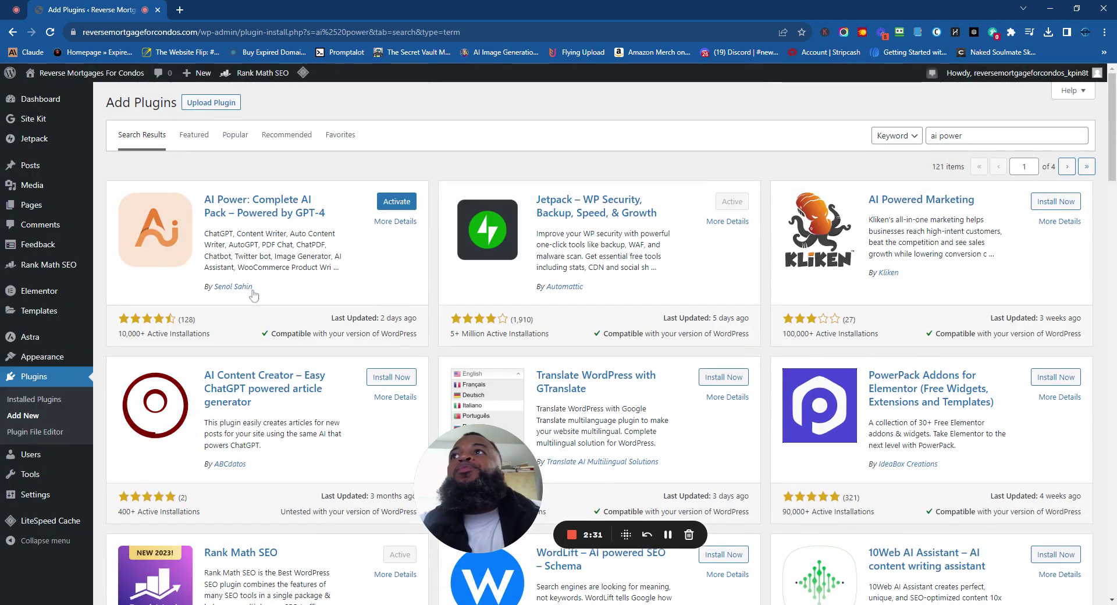
# Review the description and core features of AI Power: Complete AI Pack, and activate the plugin.
pyautogui.click(385, 221)
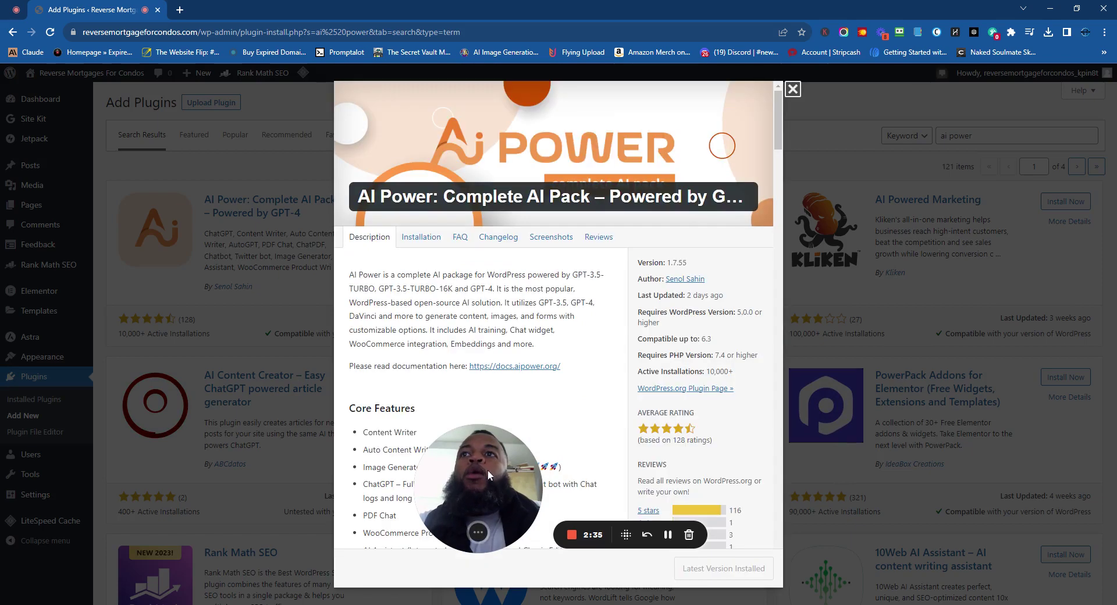
pyautogui.moveTo(483, 469); pyautogui.dragTo(562, 419)
pyautogui.scroll(-6, 562, 414)
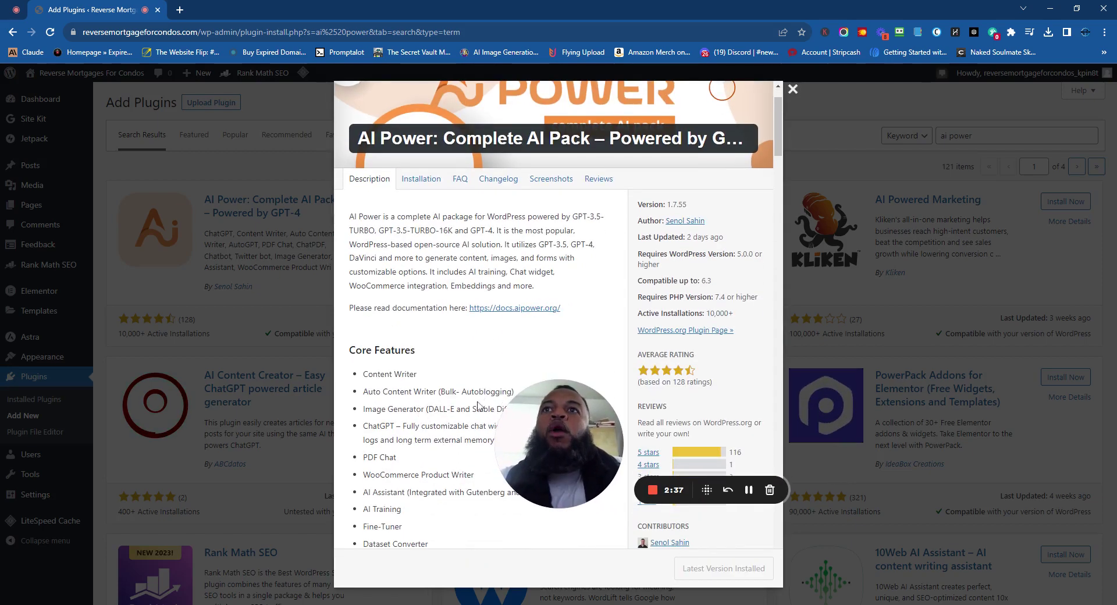
pyautogui.scroll(6, 562, 414)
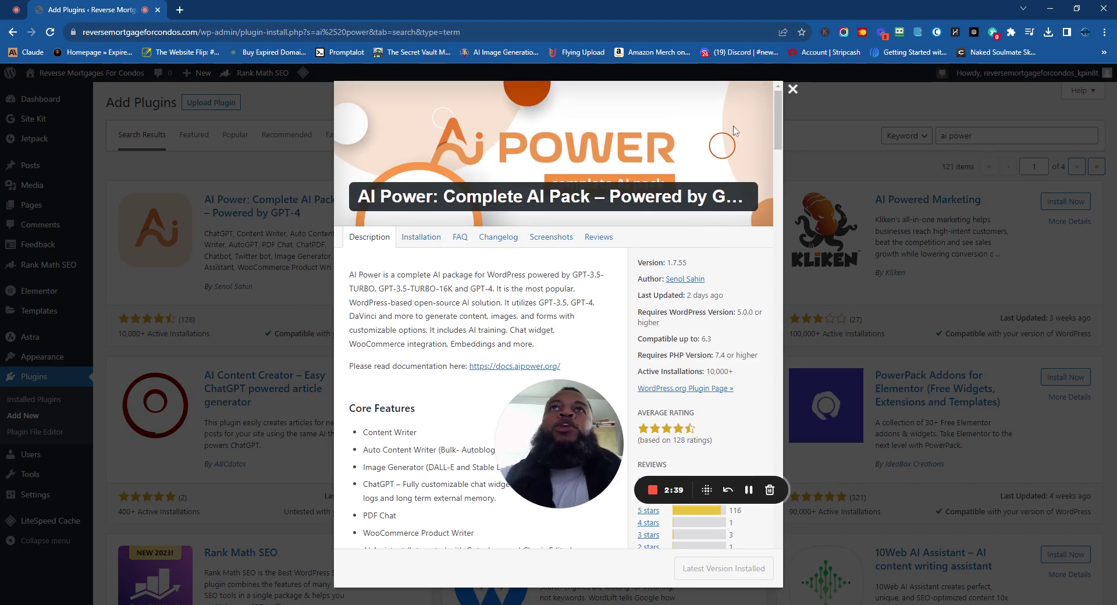
pyautogui.click(791, 89)
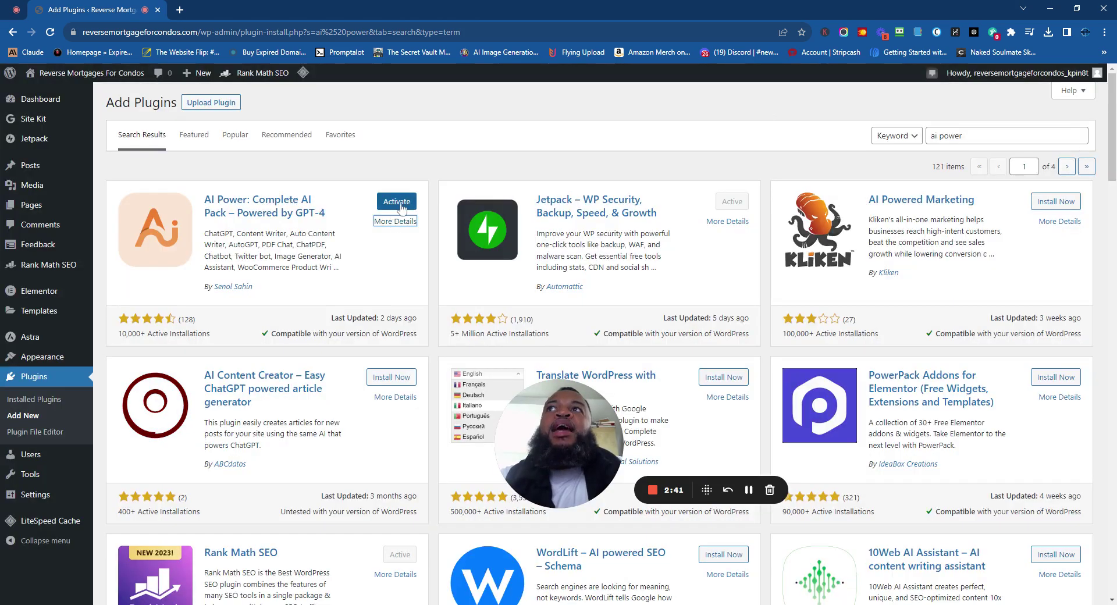
pyautogui.click(379, 205)
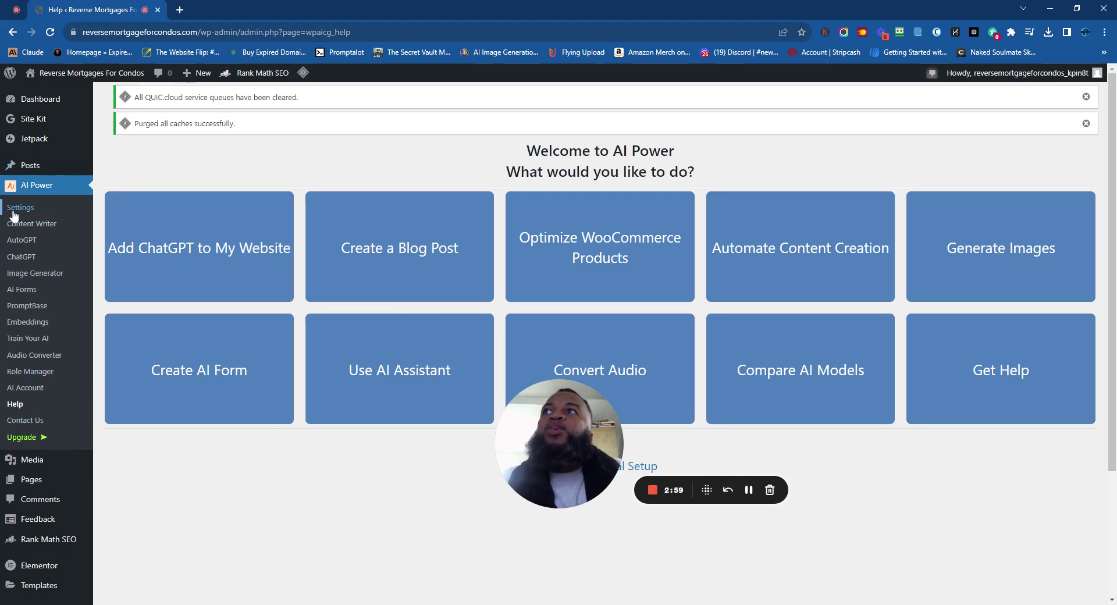
# Read through the Welcome guide in the AI Power settings and open the plugin's upgrade plans.
pyautogui.moveTo(528, 451); pyautogui.dragTo(294, 480)
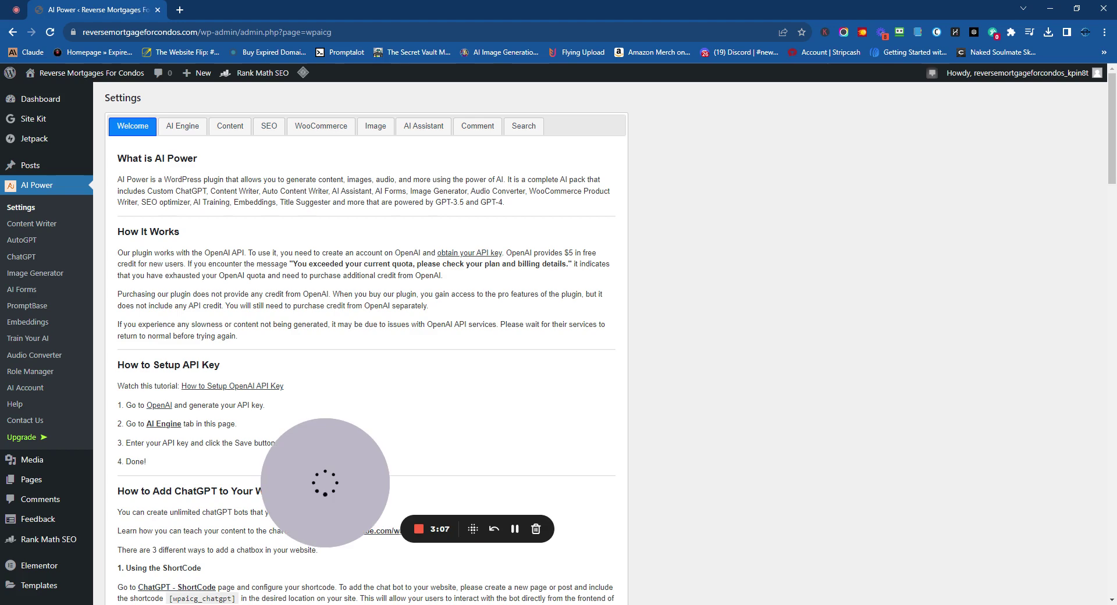
pyautogui.scroll(-2, 344, 303)
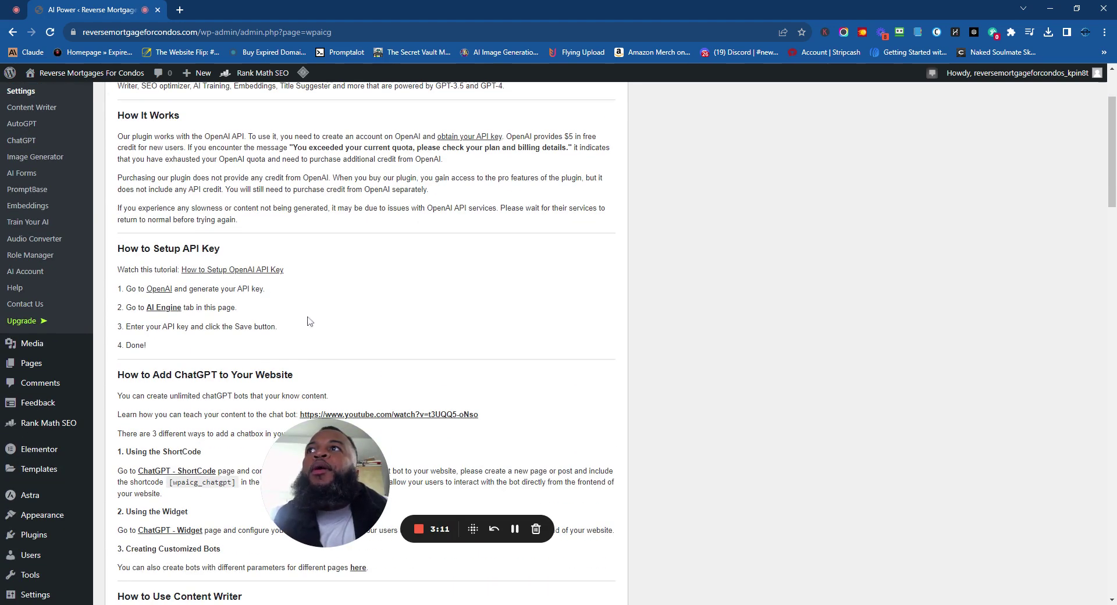
pyautogui.scroll(-5, 309, 321)
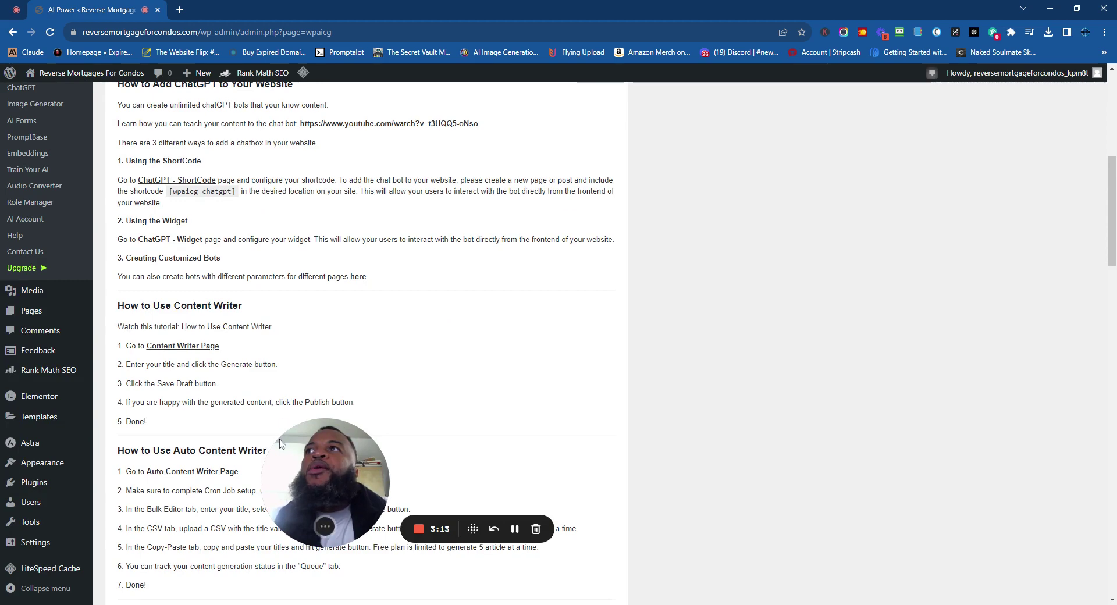
pyautogui.scroll(-5, 280, 443)
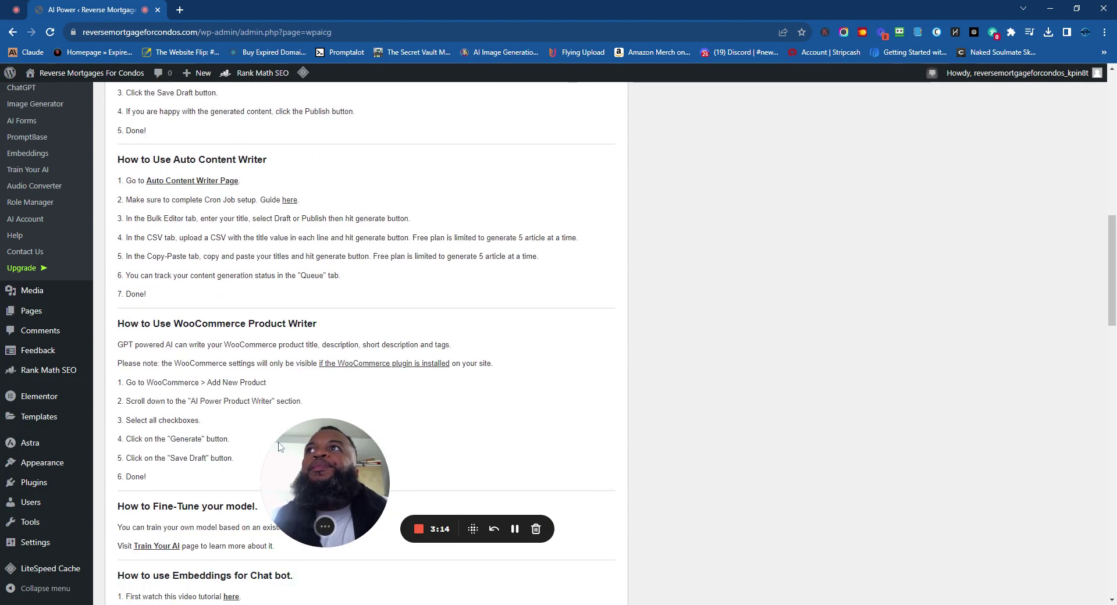
pyautogui.scroll(-13, 295, 469)
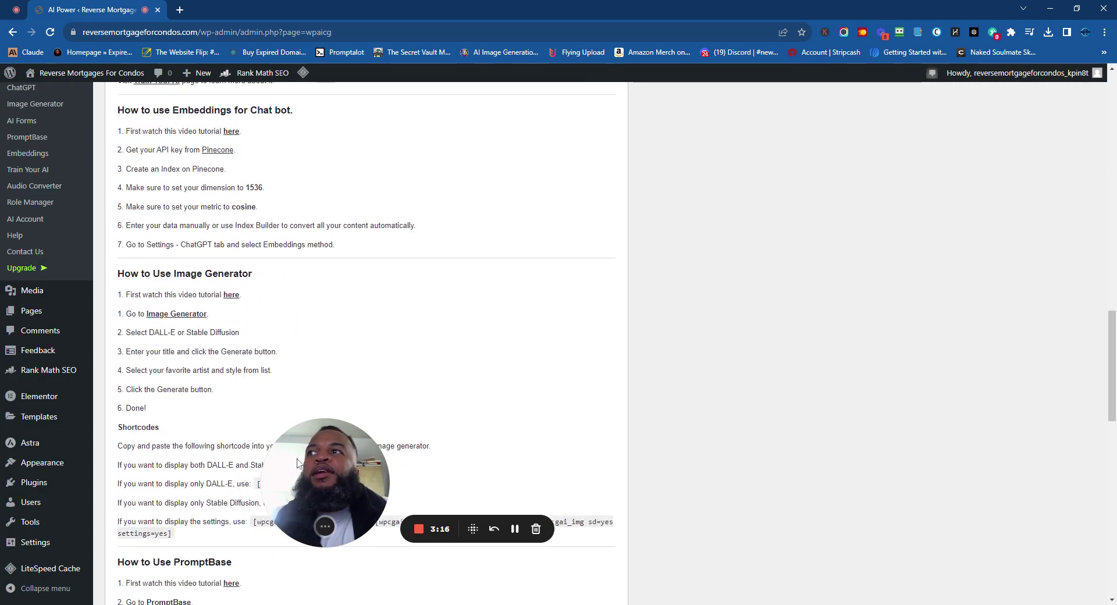
pyautogui.scroll(-12, 293, 469)
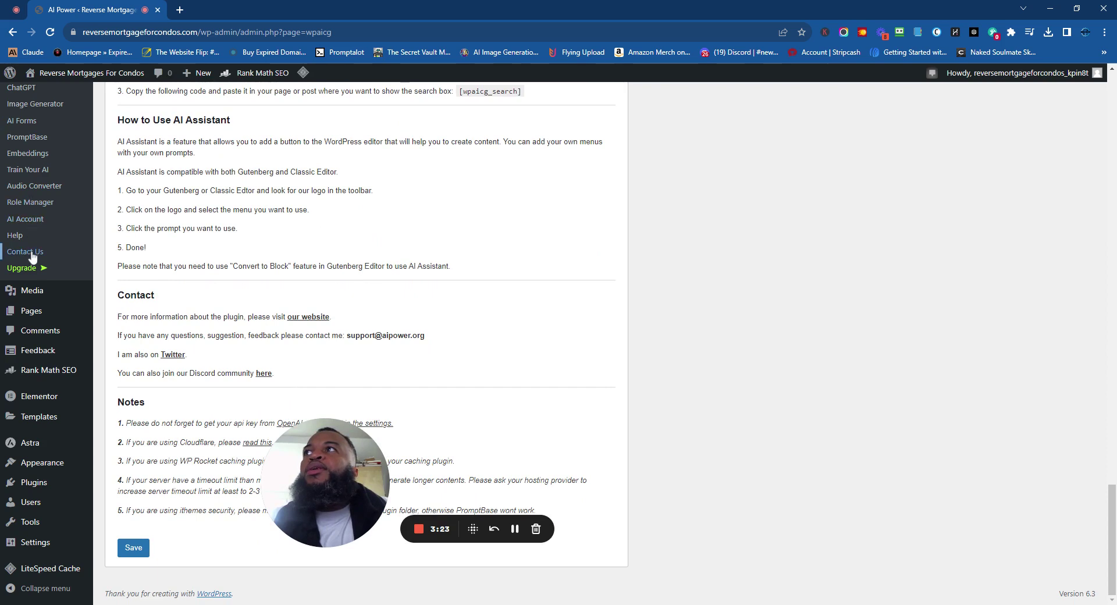
pyautogui.scroll(1, 28, 226)
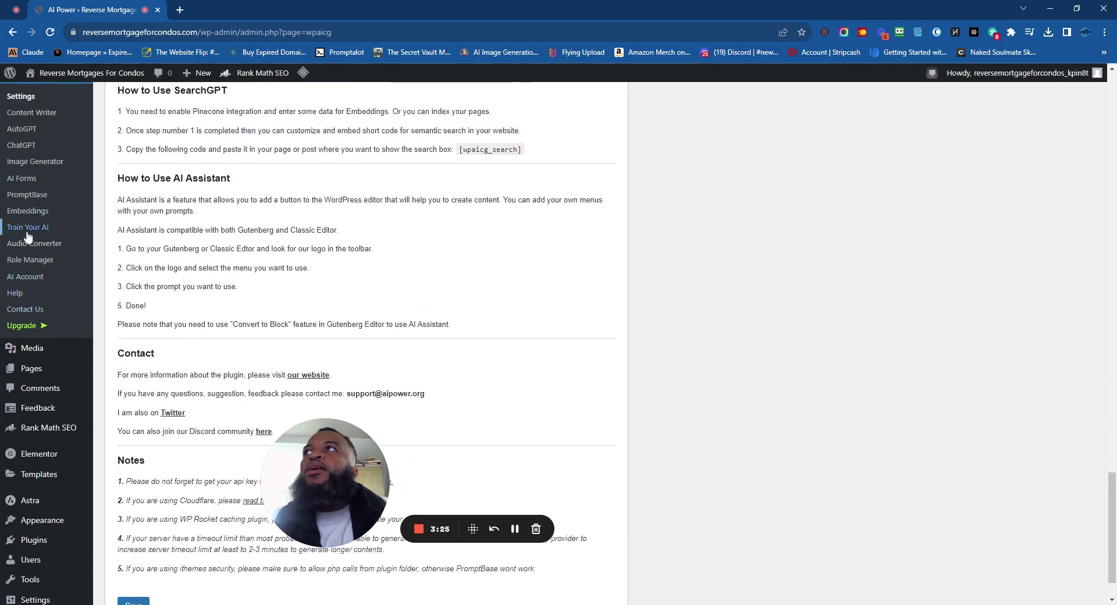
pyautogui.scroll(1, 28, 235)
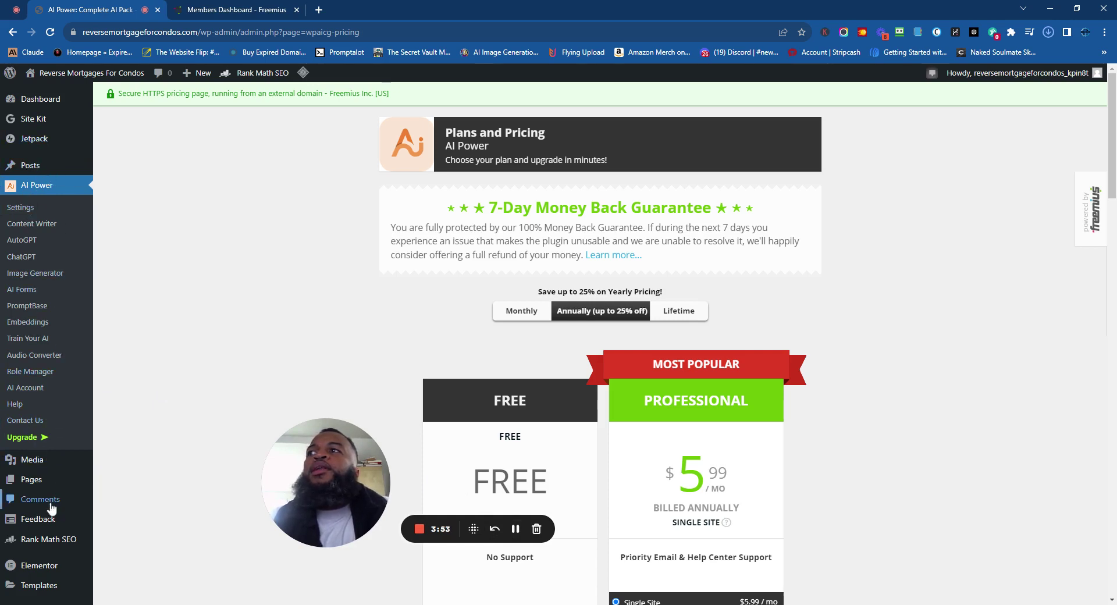
# Return to the installed plugins and deactivate AI Power: Complete AI Pack, skipping the feedback question.
pyautogui.scroll(-3, 49, 498)
pyautogui.moveTo(47, 497)
pyautogui.moveTo(47, 479)
pyautogui.click(115, 482)
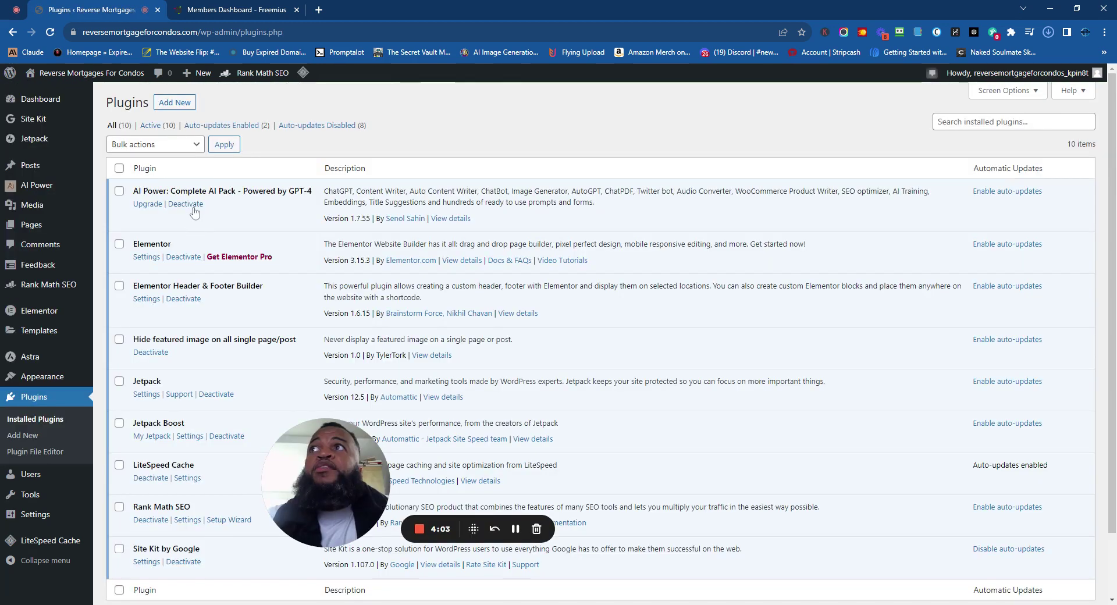
pyautogui.click(193, 207)
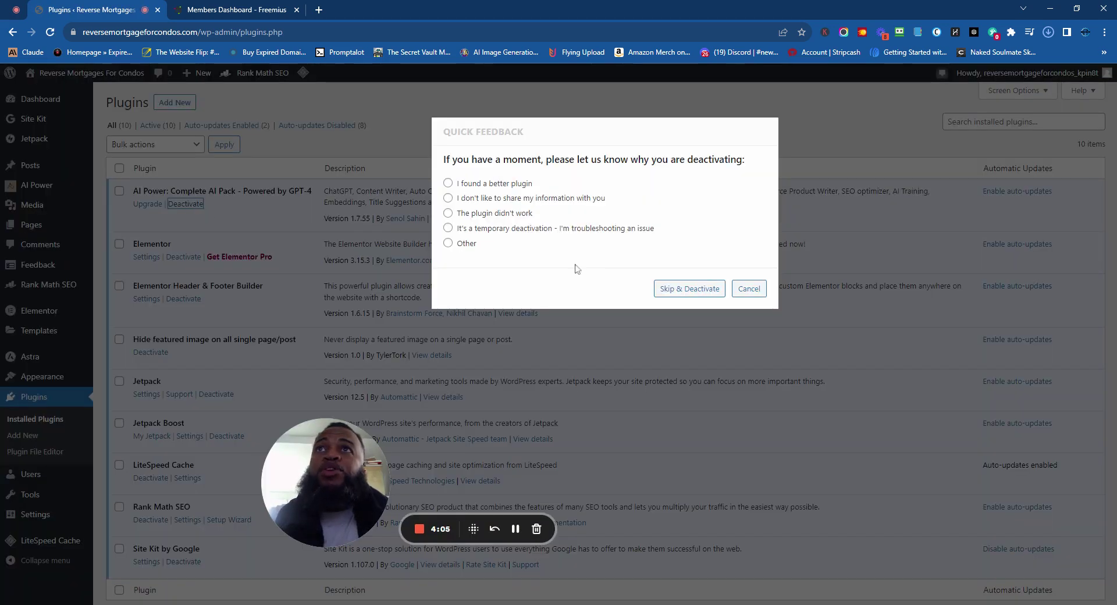
pyautogui.click(702, 295)
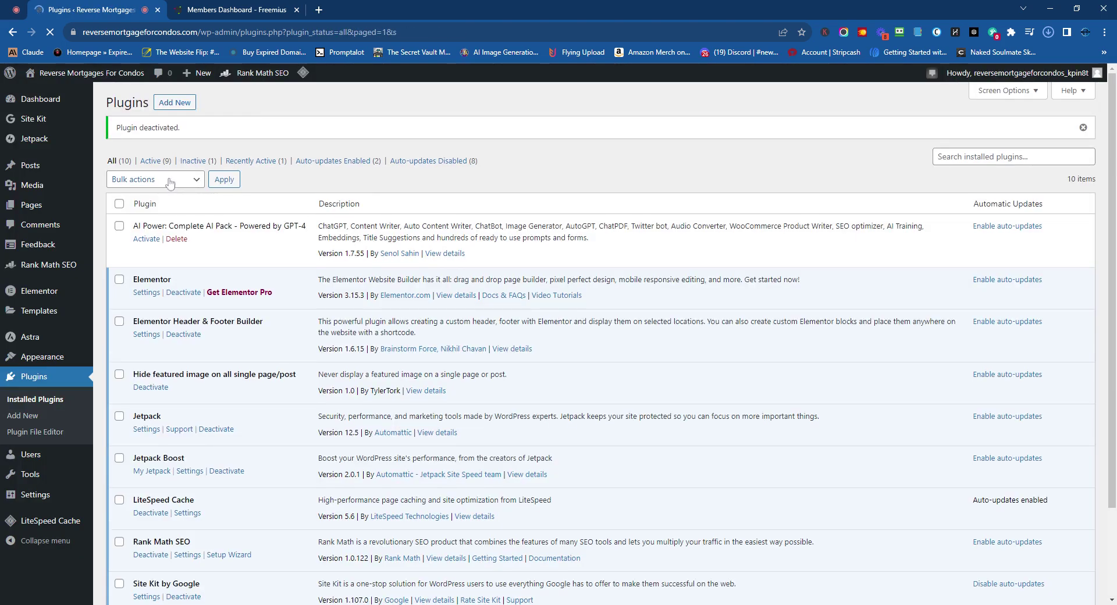
# Delete the deactivated AI Power: Complete AI Pack plugin and confirm removing its data.
pyautogui.moveTo(37, 168)
pyautogui.click(176, 238)
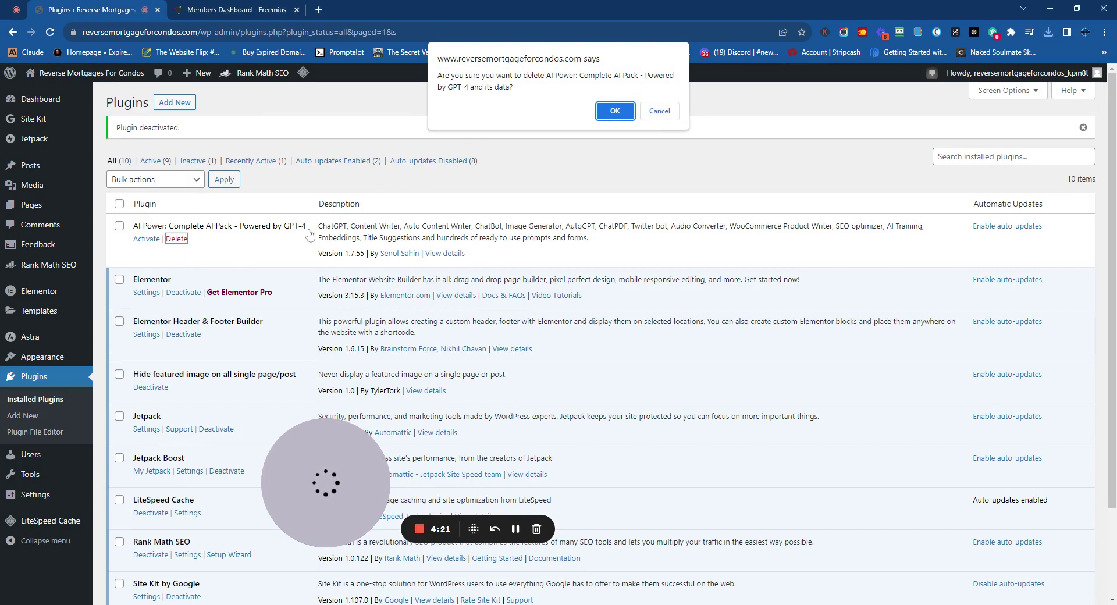
pyautogui.click(600, 112)
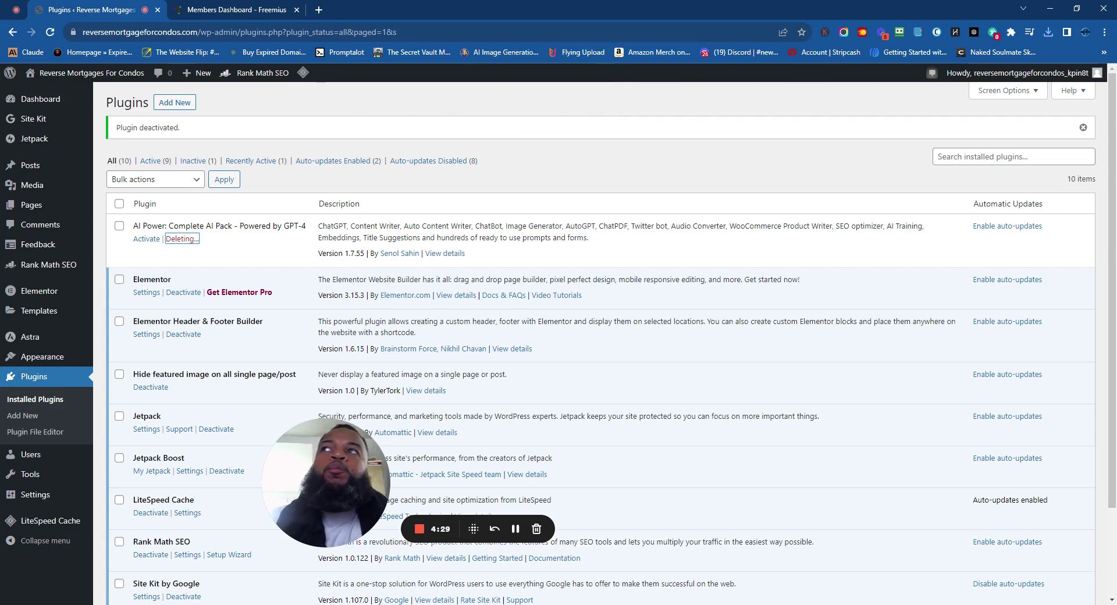
# Upload the plugin package gpt3-ai-content-generator-premium.1.7.55.zip as a new plugin and install it.
pyautogui.click(174, 103)
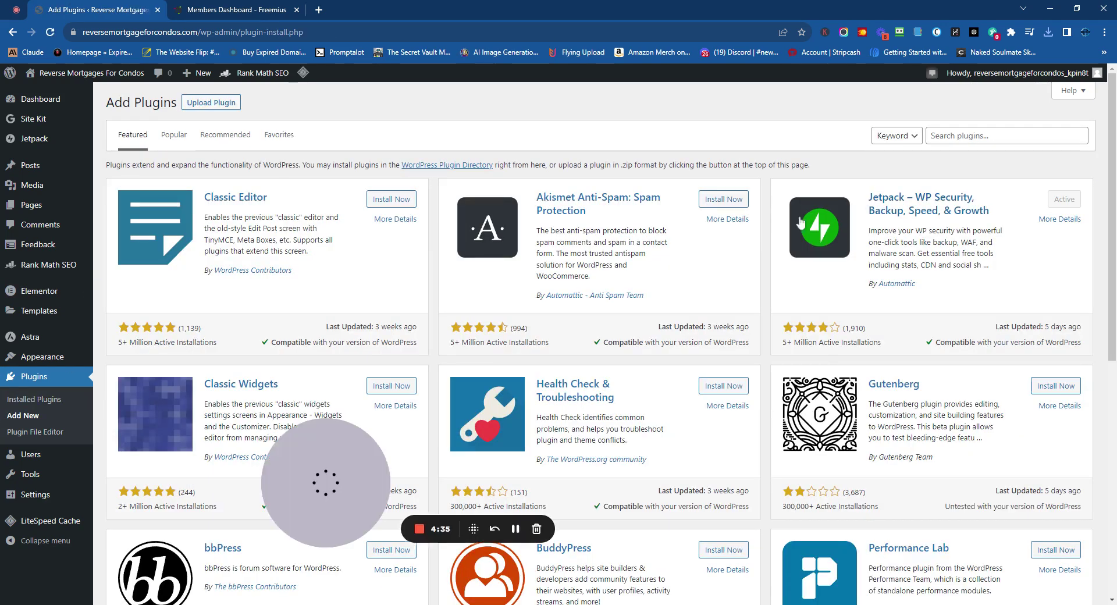
pyautogui.click(212, 104)
pyautogui.click(522, 213)
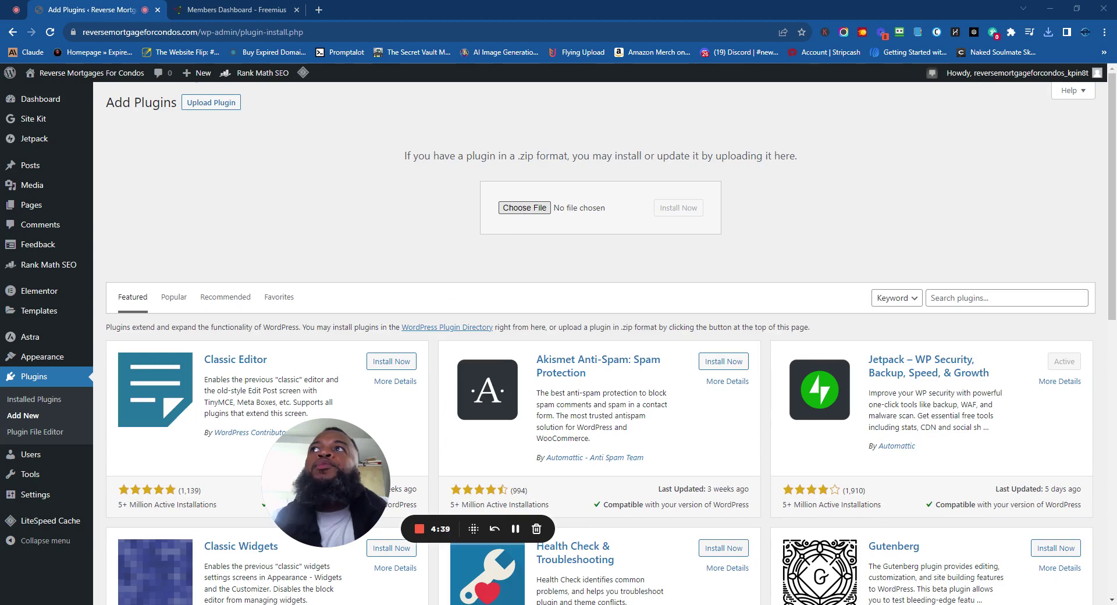
pyautogui.doubleClick(205, 123)
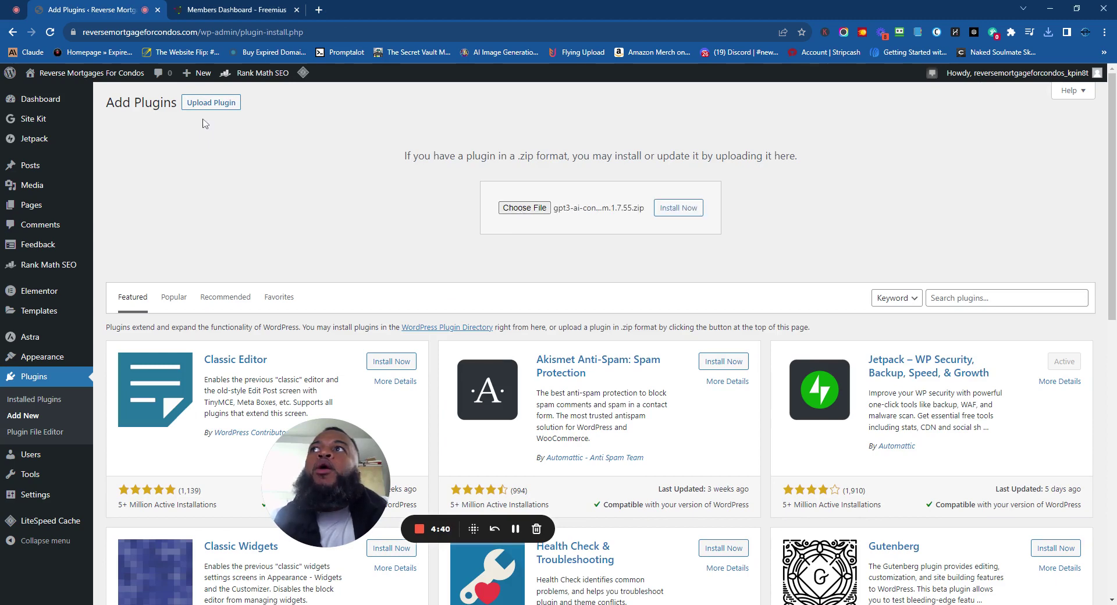
pyautogui.click(695, 212)
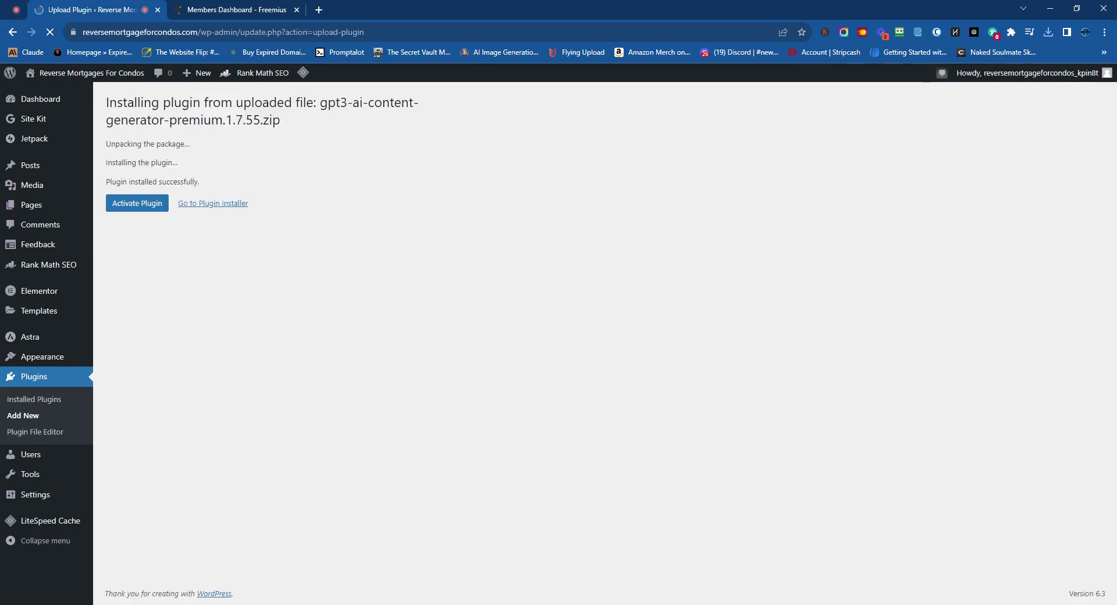
# Activate the installed premium AI Power plugin and dismiss the notices on its welcome page.
pyautogui.click(136, 209)
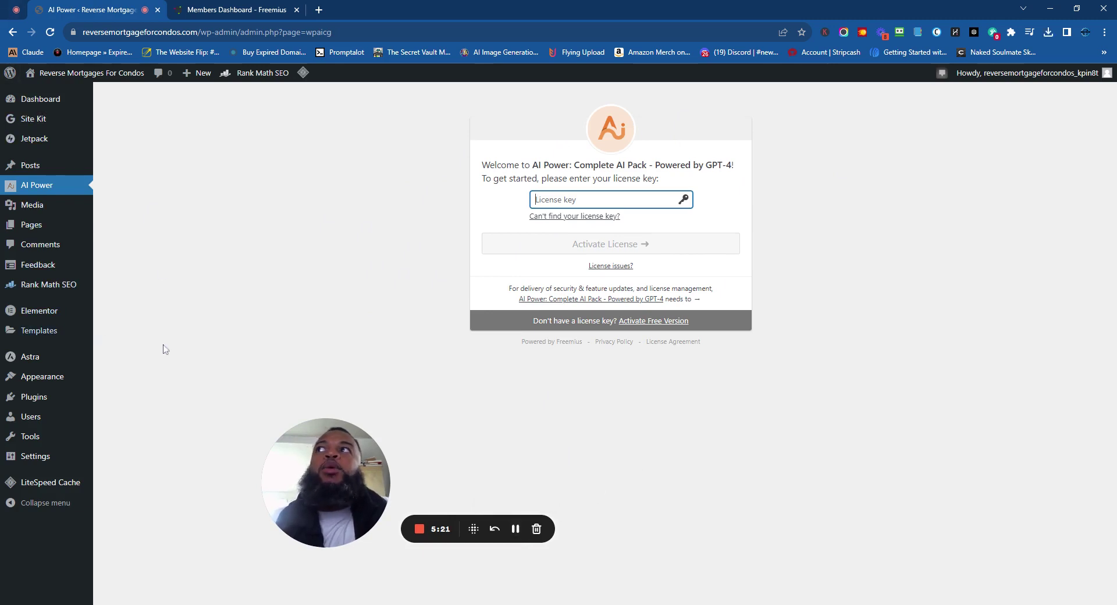
pyautogui.click(515, 529)
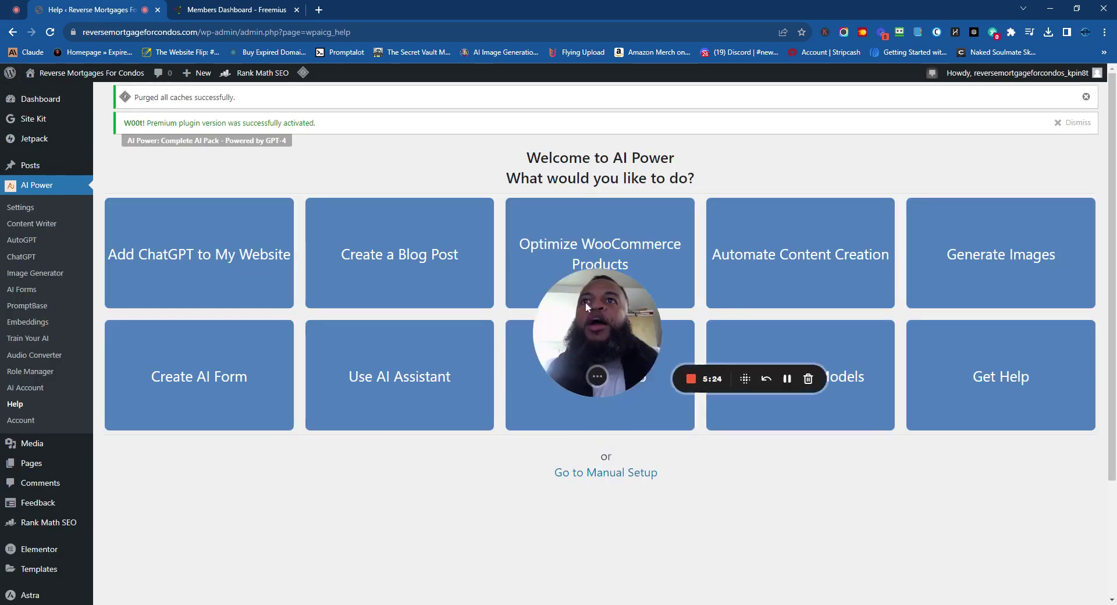
pyautogui.moveTo(586, 307); pyautogui.dragTo(451, 436)
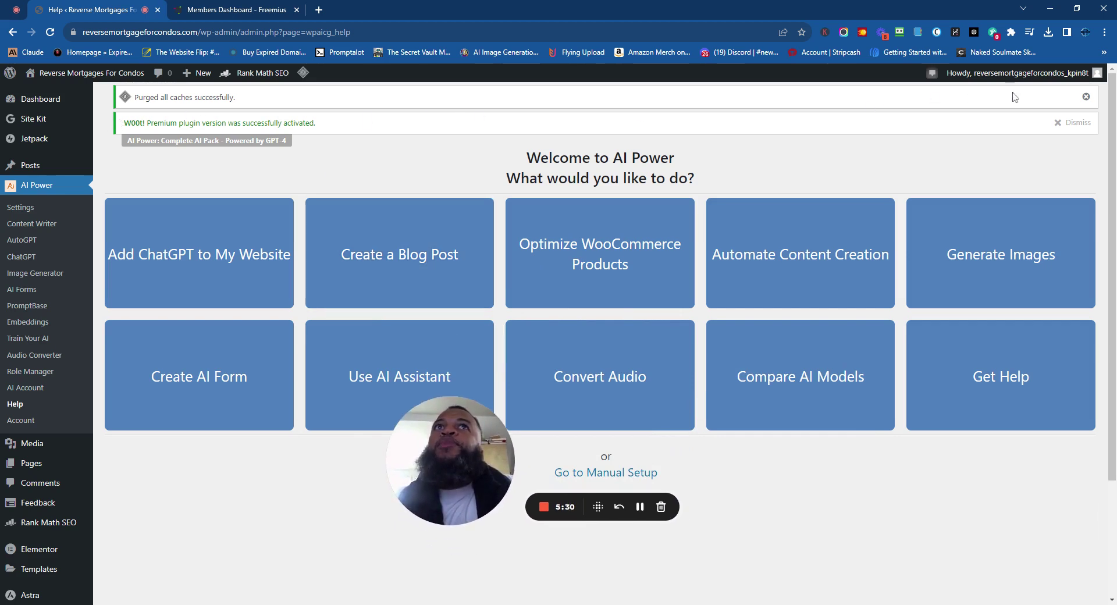
pyautogui.click(1085, 97)
pyautogui.click(1086, 100)
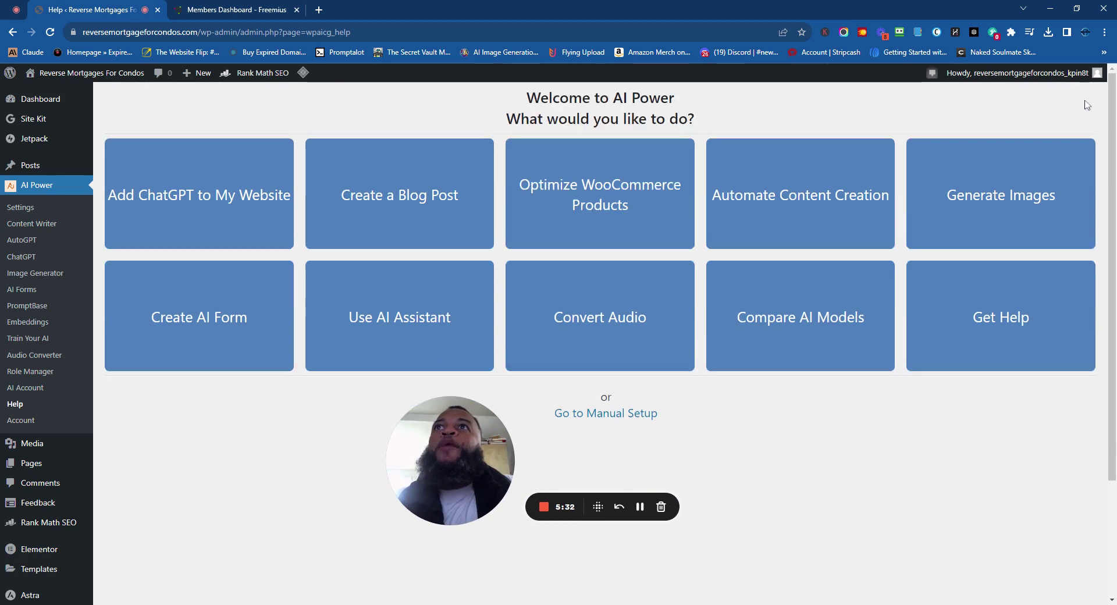
# Open the DreamHost web panel in a new browser tab and show its scheduled cron jobs.
pyautogui.click(319, 10)
pyautogui.click(500, 374)
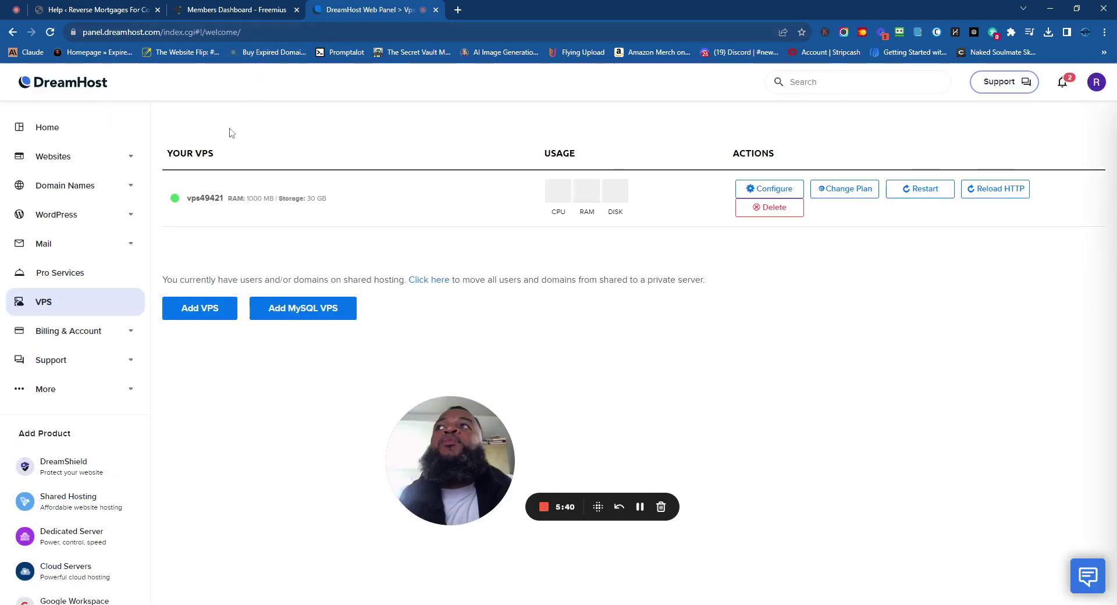
pyautogui.click(127, 394)
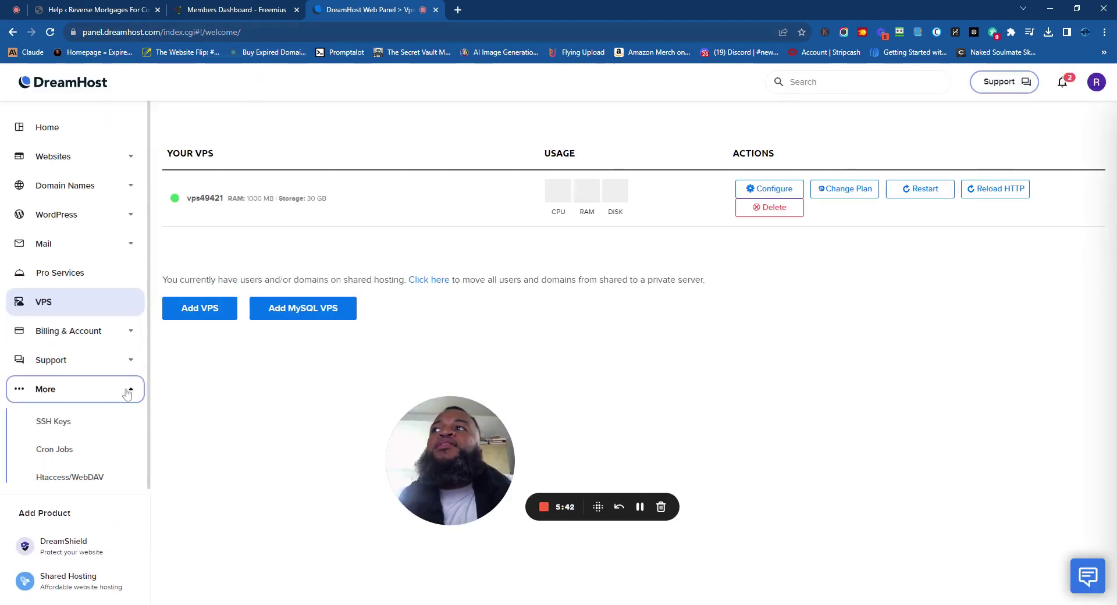
pyautogui.click(72, 450)
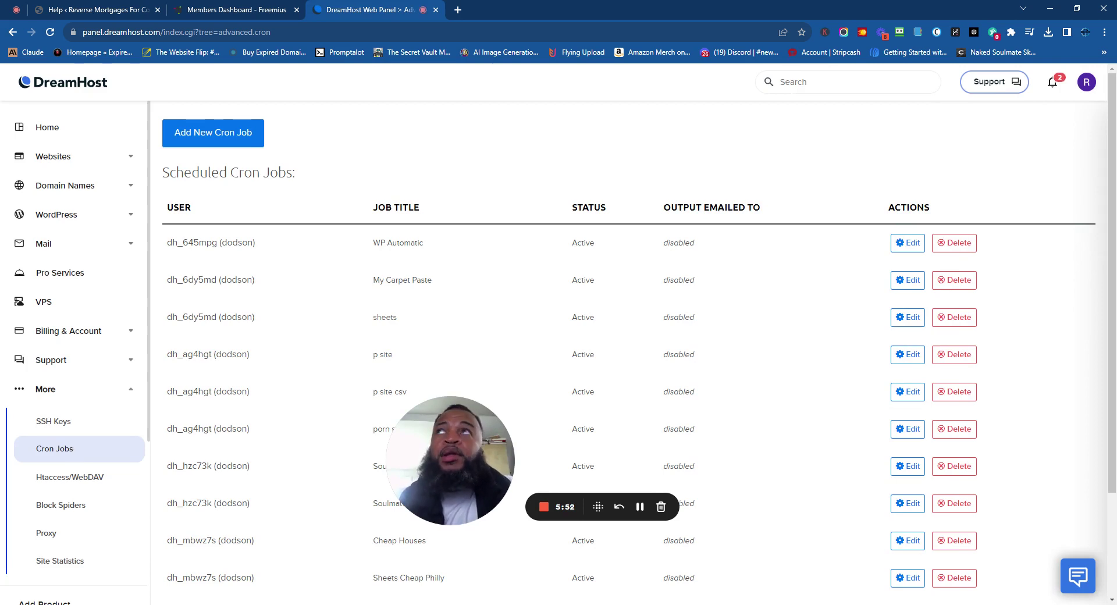
# Back in WordPress, open AI Power's AutoGPT Google Sheets agent and its linked setup tutorial.
pyautogui.click(67, 7)
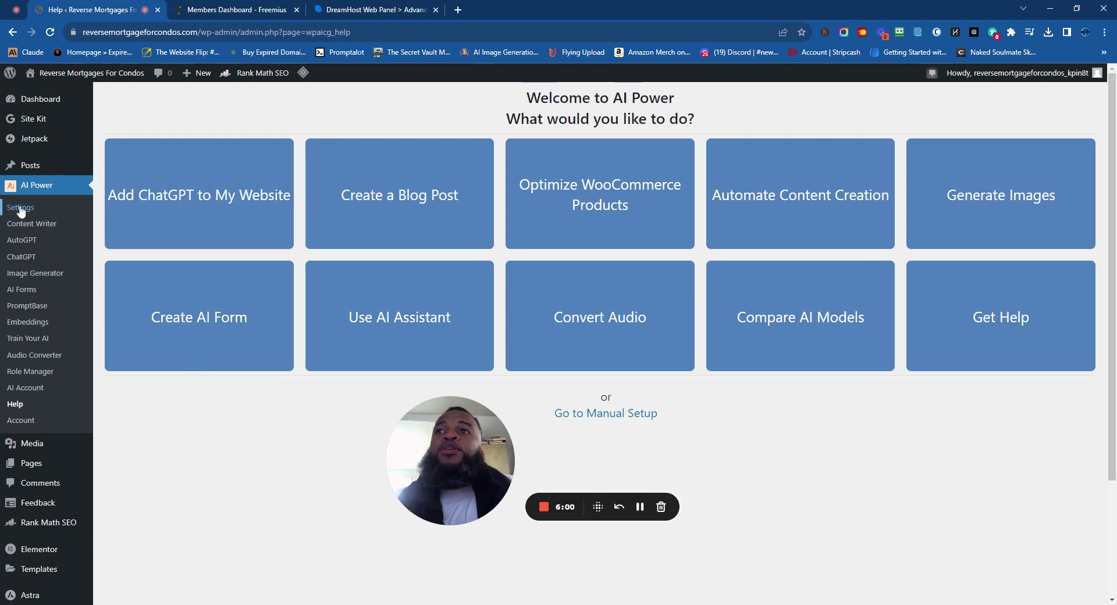
pyautogui.click(32, 240)
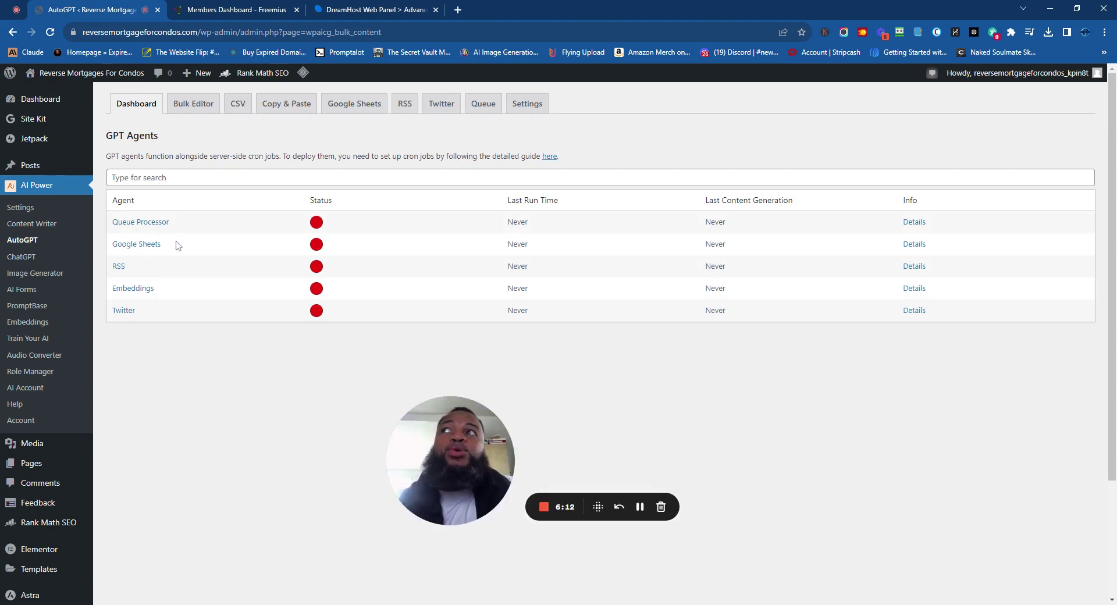
pyautogui.click(129, 247)
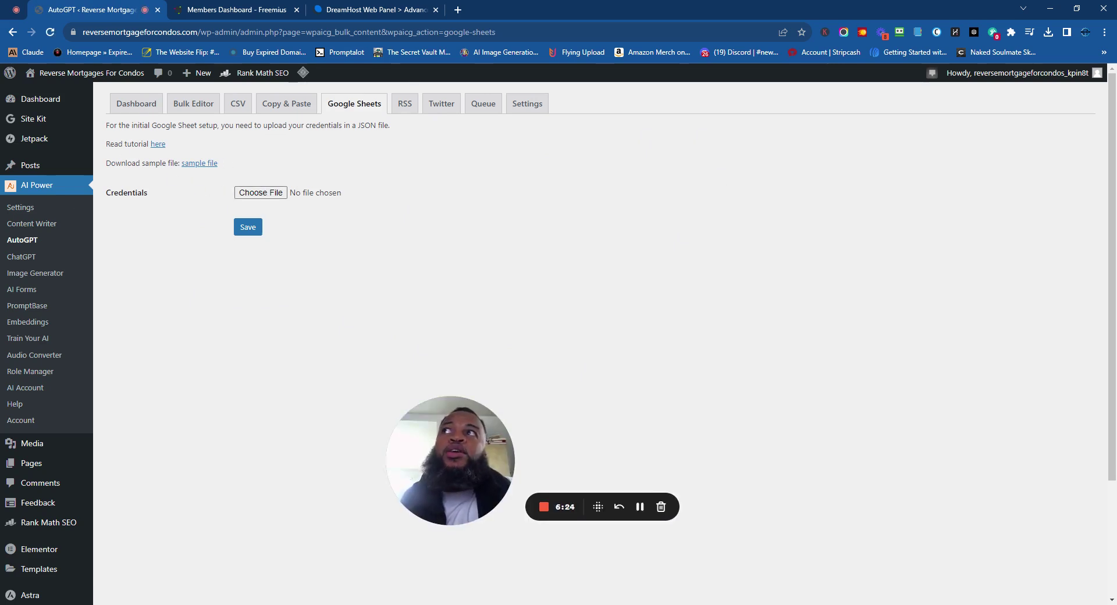
pyautogui.moveTo(106, 144); pyautogui.dragTo(165, 145)
pyautogui.click(158, 144)
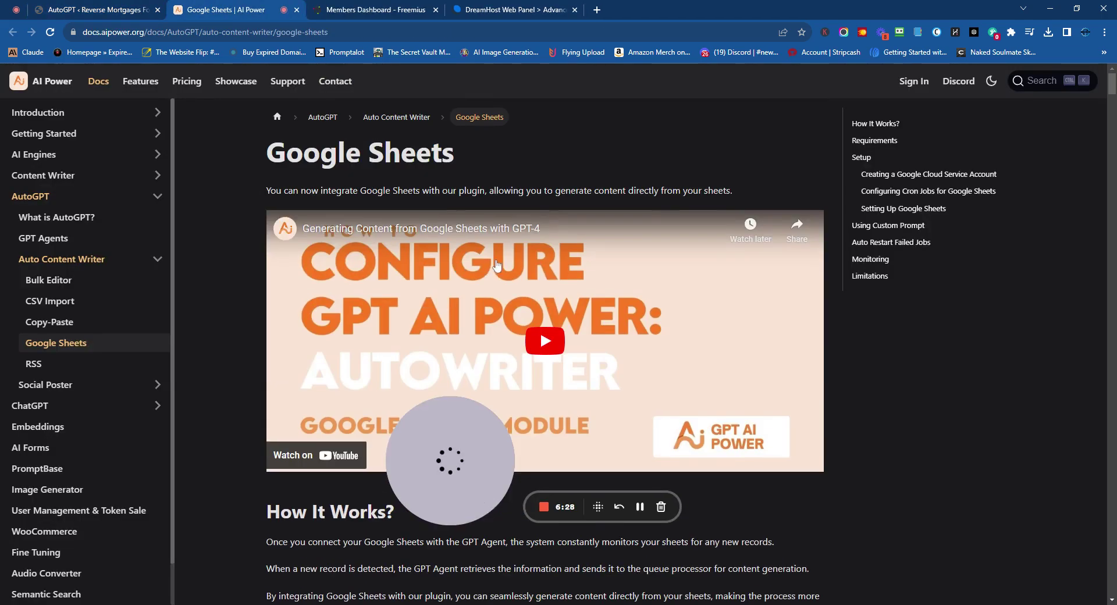
# Return to the Google Sheets agent, reload its page, and copy the cron command from "php" onward, without the asterisks.
pyautogui.click(93, 9)
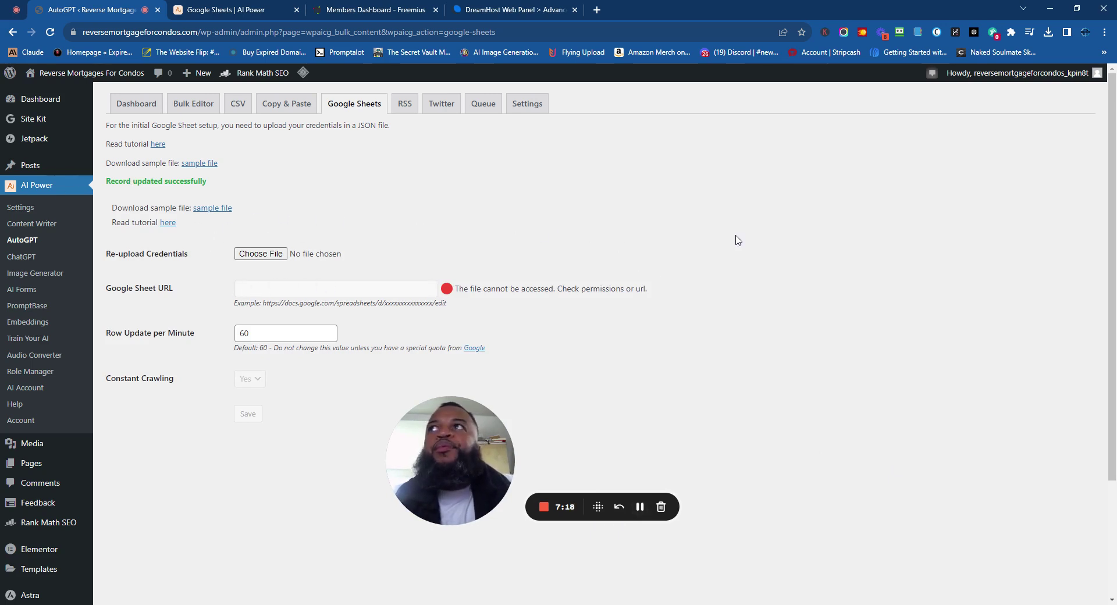
pyautogui.click(48, 33)
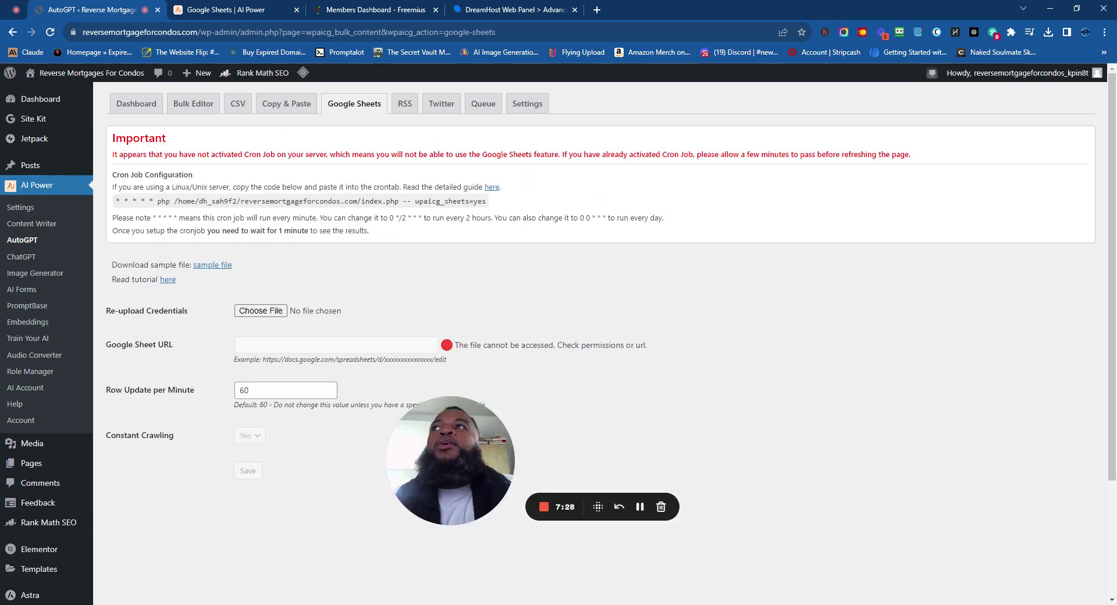
pyautogui.moveTo(157, 201); pyautogui.dragTo(481, 211)
pyautogui.hotkey('ctrl', 'c')
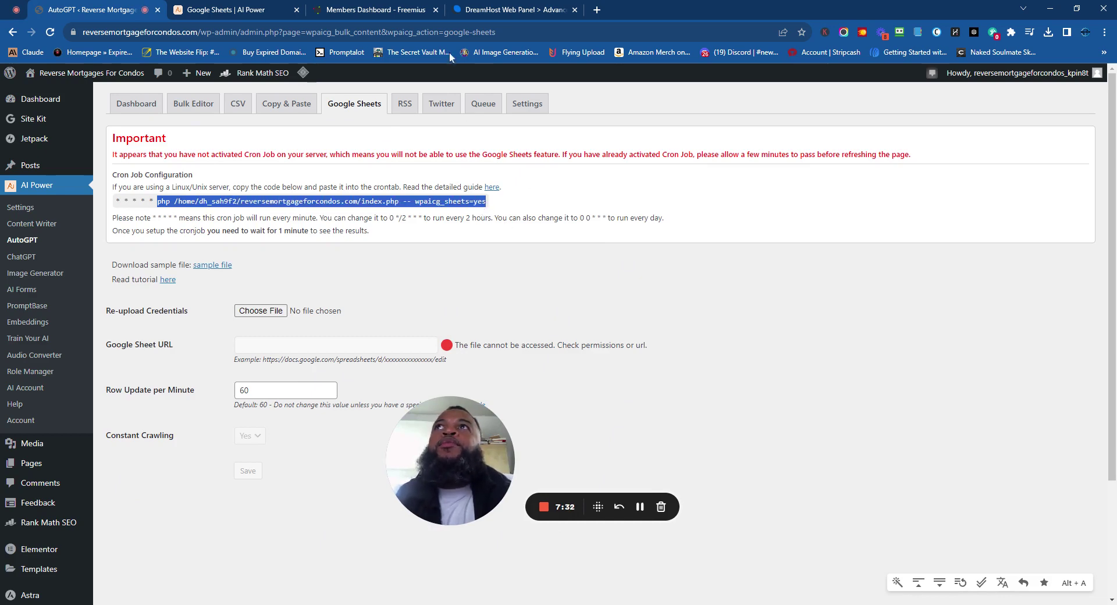
# Switch to DreamHost, start a new cron job, and paste the copied wpaicg_sheets command as the command to run.
pyautogui.click(483, 9)
pyautogui.click(183, 135)
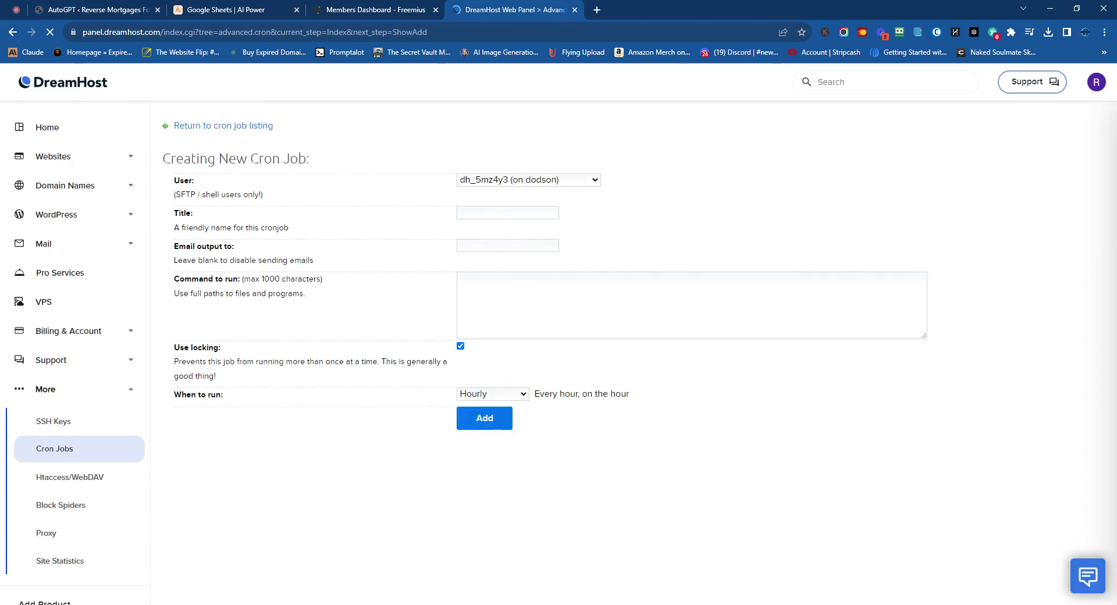
pyautogui.click(482, 289)
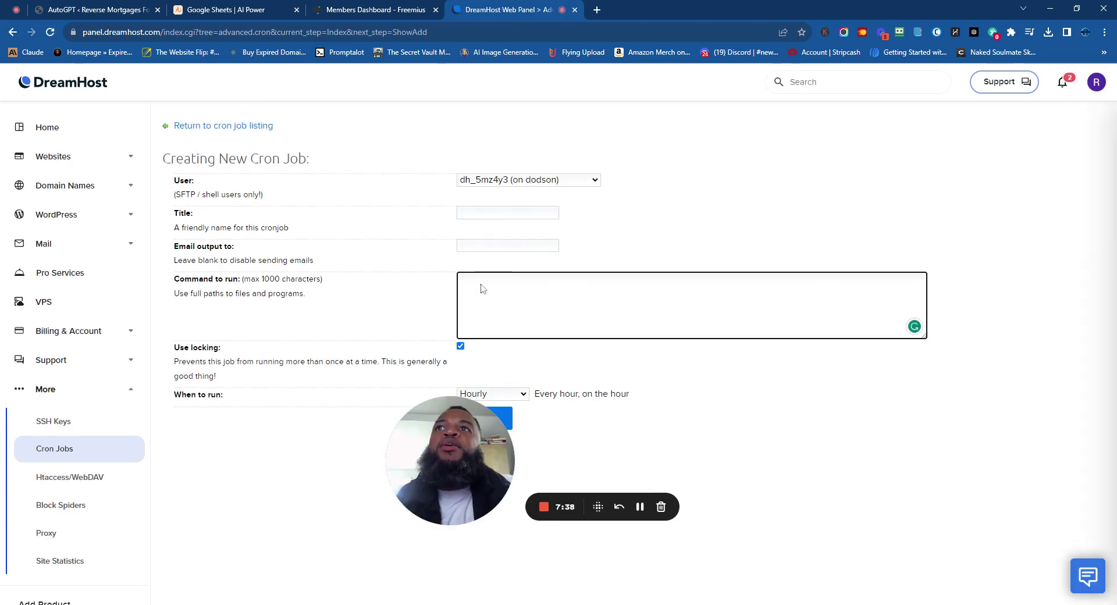
pyautogui.hotkey('ctrl', 'v')
pyautogui.moveTo(455, 437); pyautogui.dragTo(754, 425)
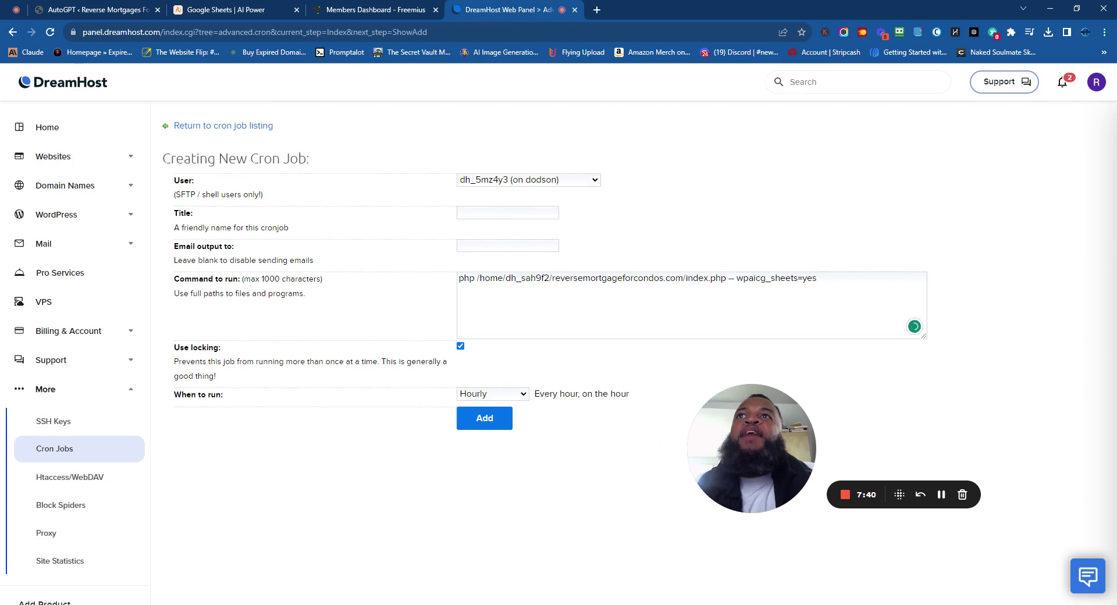
pyautogui.moveTo(506, 278); pyautogui.dragTo(551, 278)
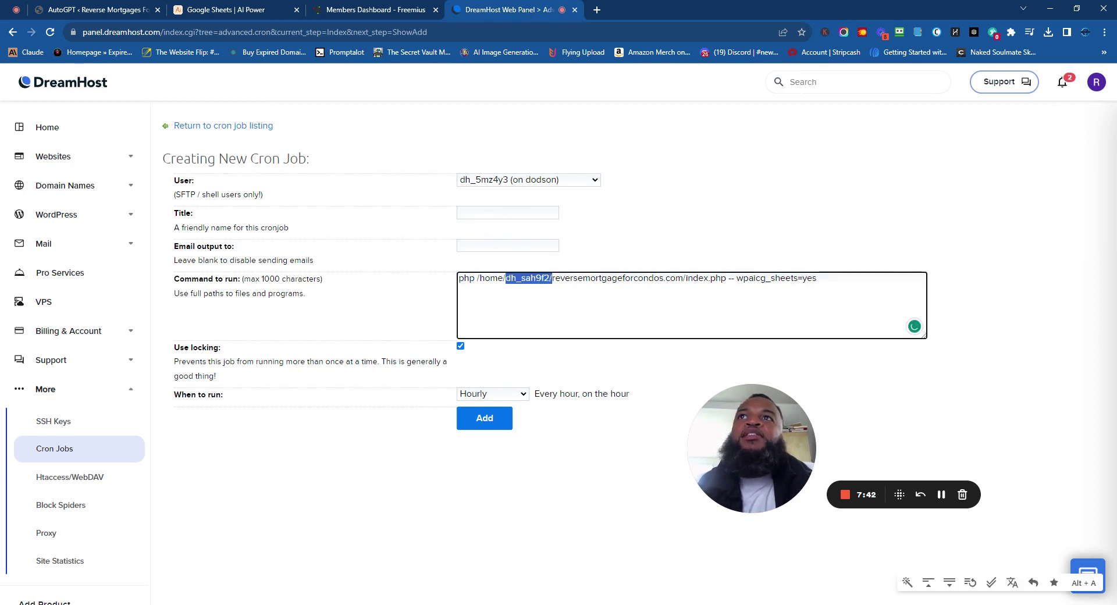
pyautogui.click(529, 192)
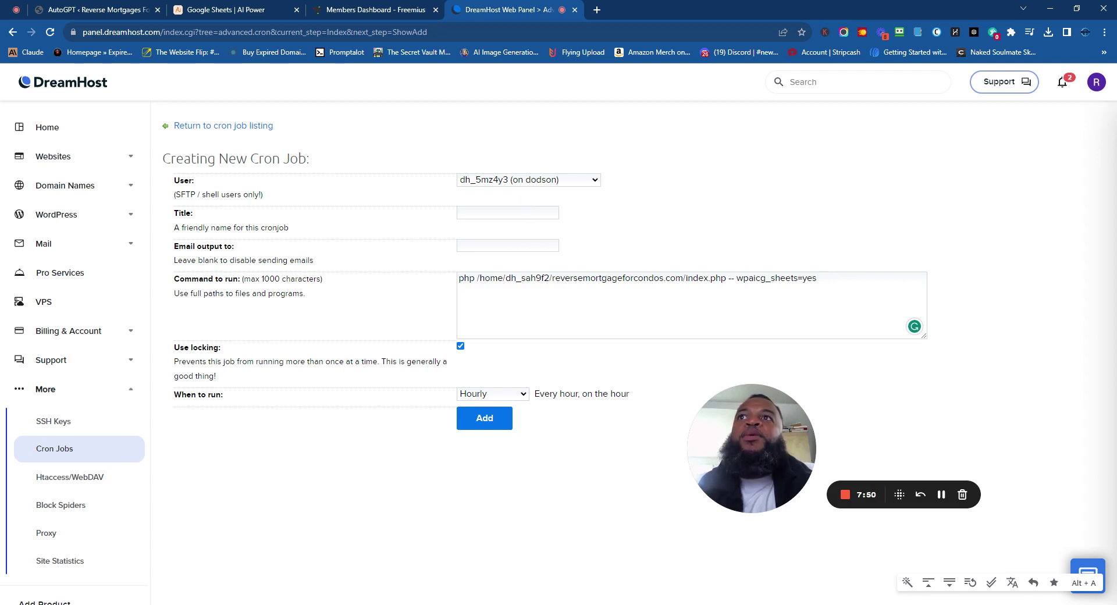
pyautogui.click(528, 180)
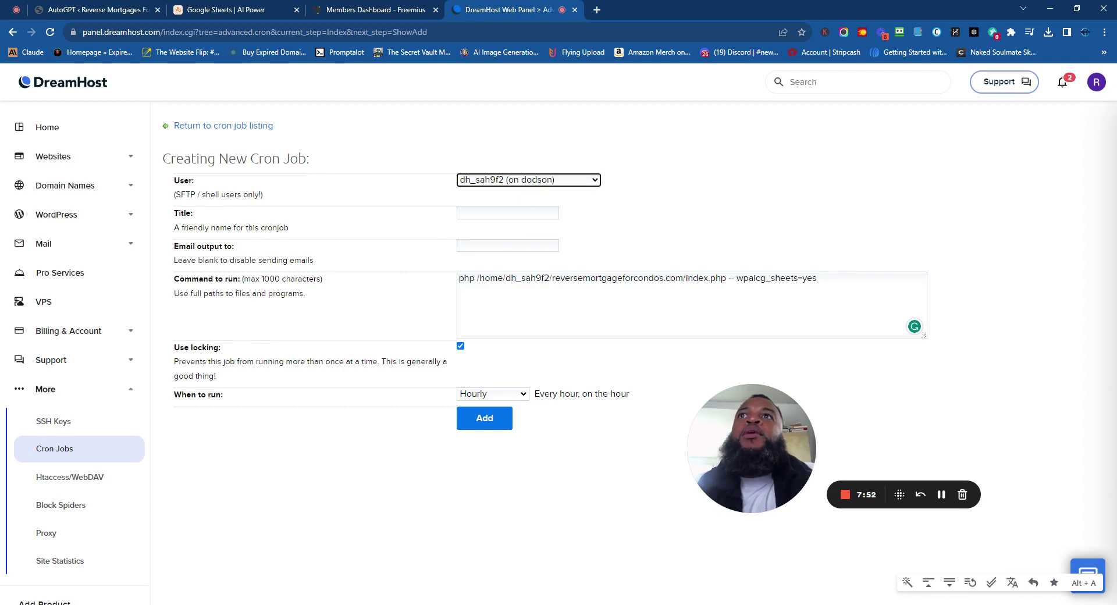
pyautogui.click(523, 278)
# Title the cron job "Reverse Mortgage Condo...Google Sheets".
pyautogui.click(472, 213)
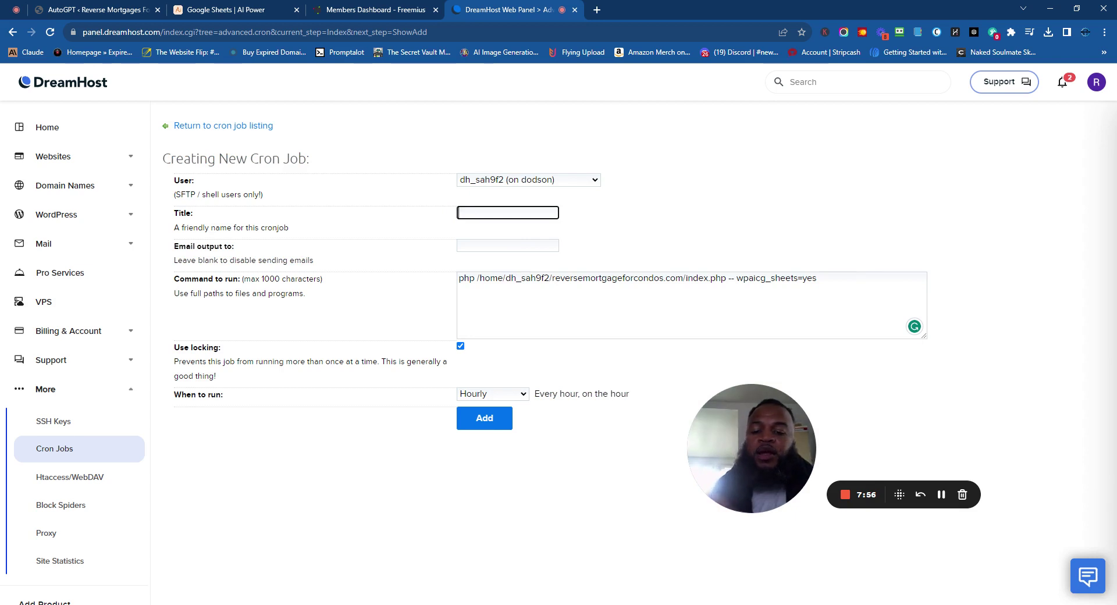
pyautogui.write('Revers')
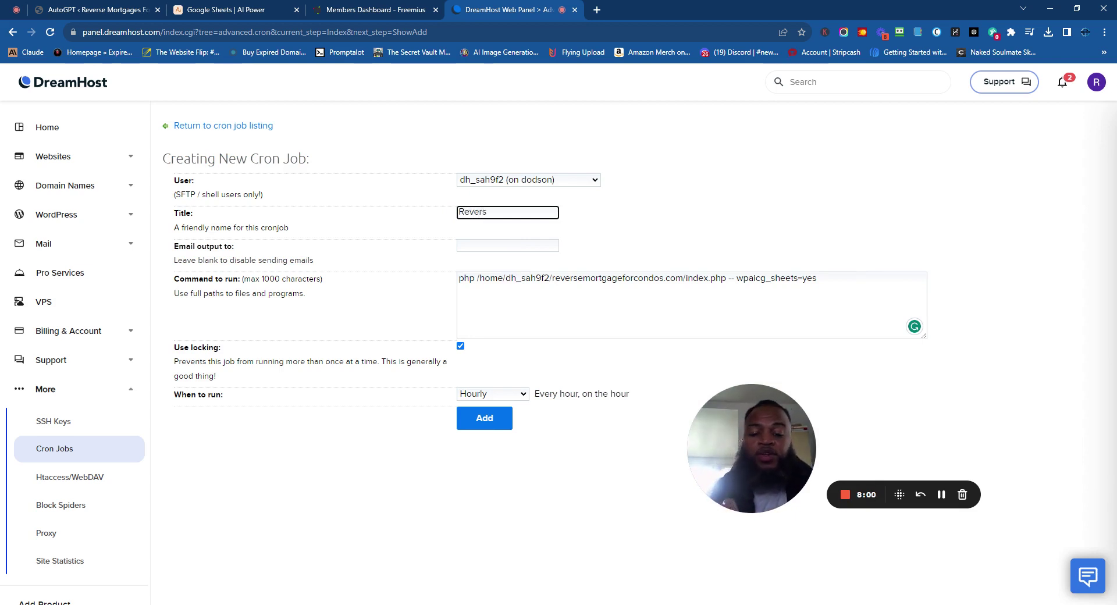
pyautogui.write('e Mortga')
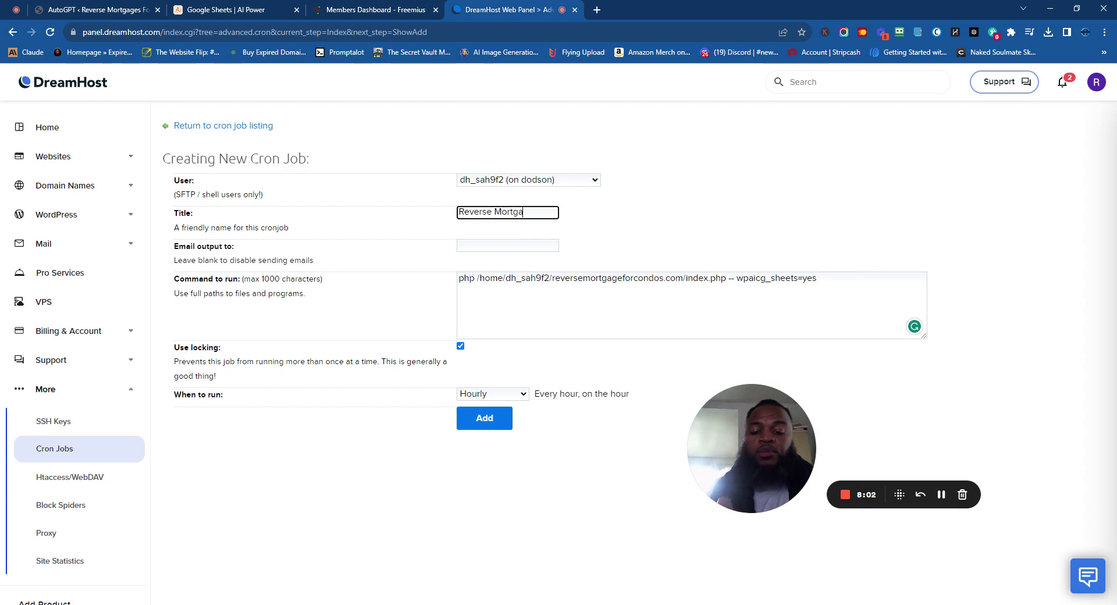
pyautogui.write('ge Cod')
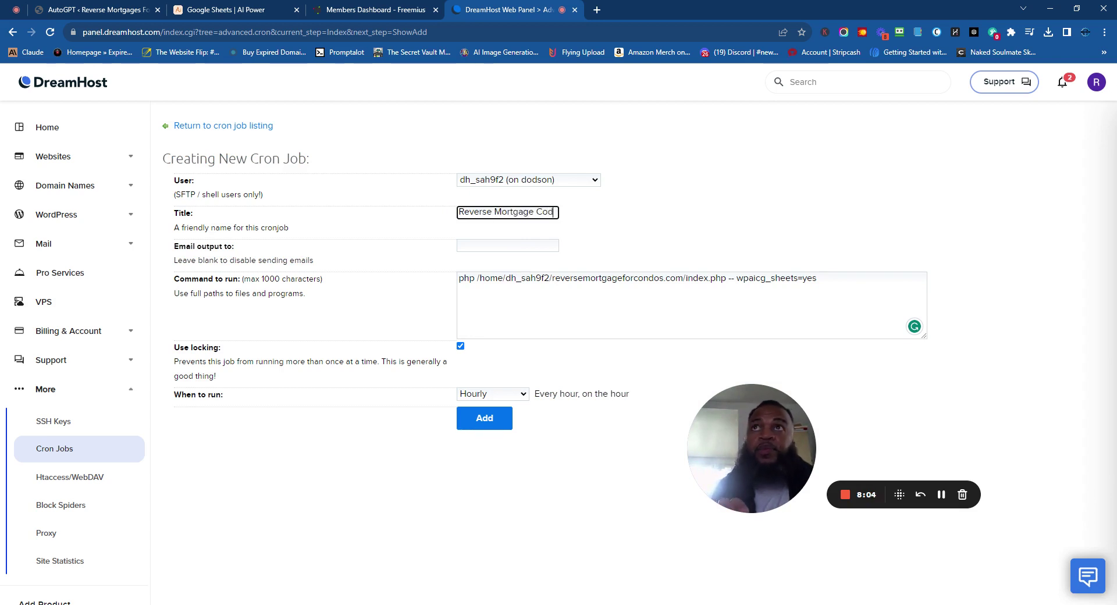
pyautogui.press('BackSpace')
pyautogui.write('ndo')
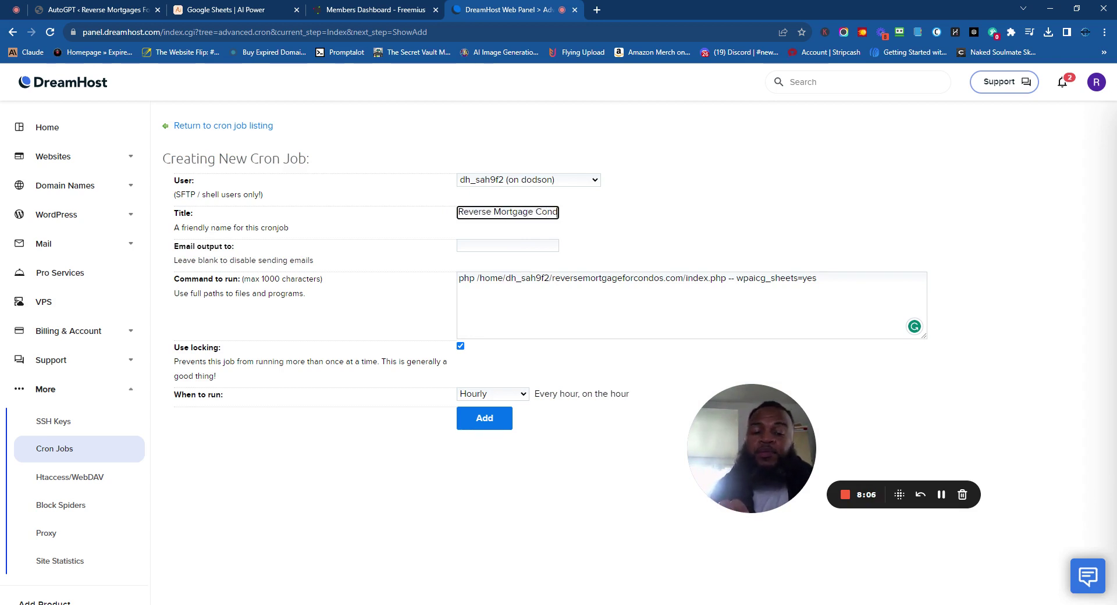
pyautogui.write('..')
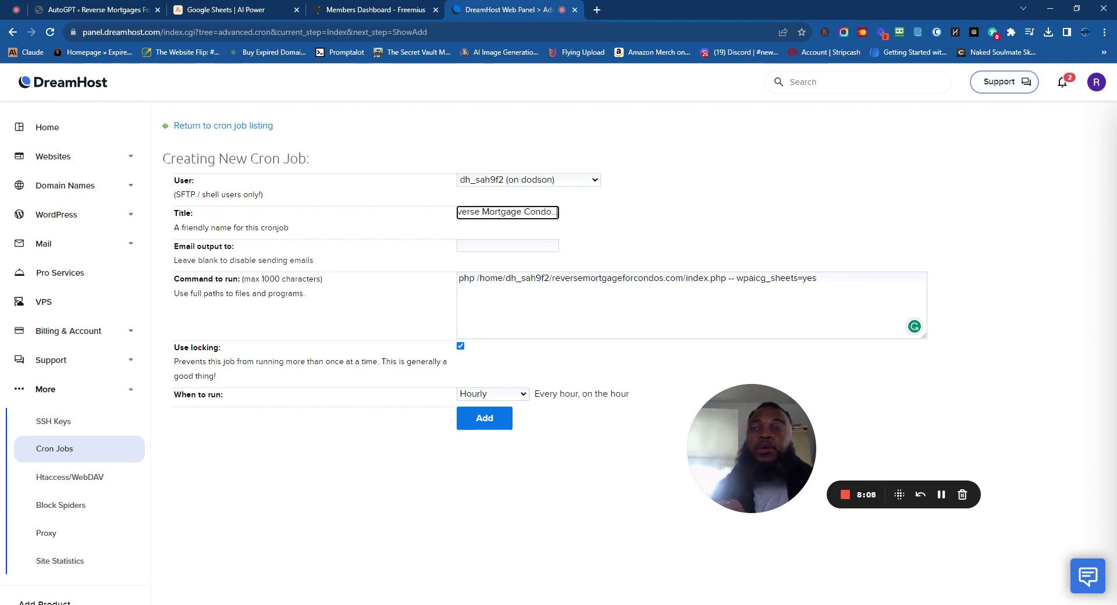
pyautogui.write('.Goog;e')
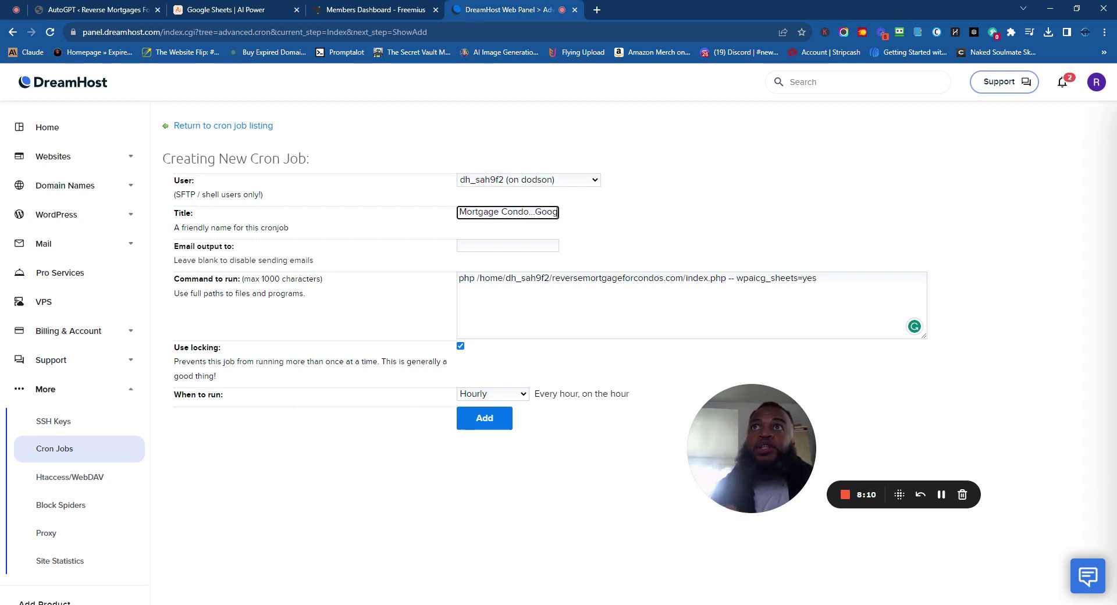
pyautogui.press('BackSpace')
pyautogui.press('BackSpace')
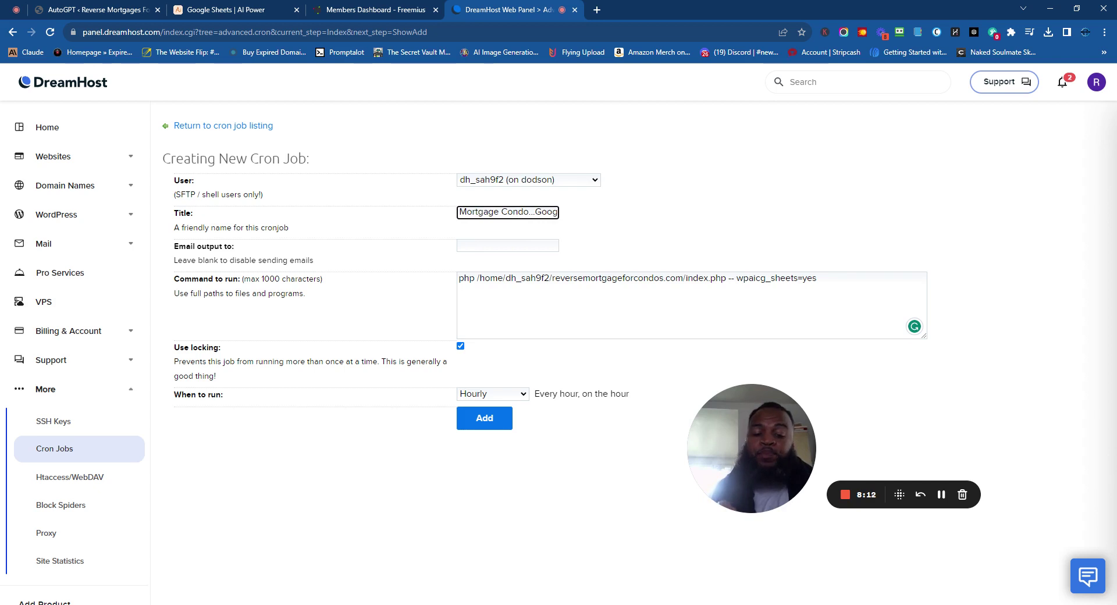
pyautogui.write('le Sheets')
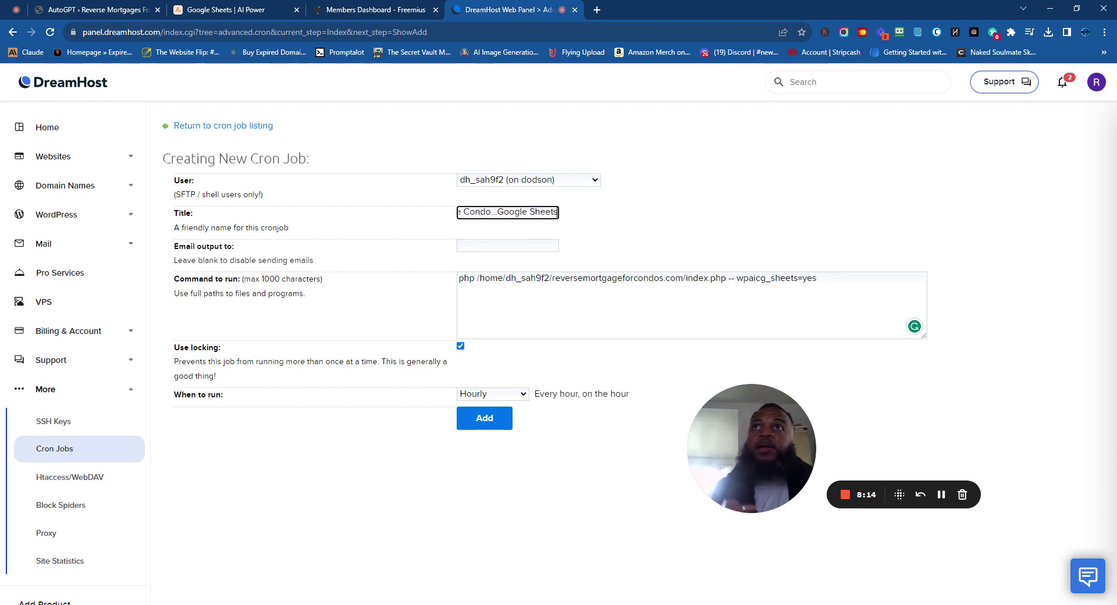
# Give the cron job a custom schedule that runs every 10 minutes.
pyautogui.click(524, 406)
pyautogui.click(530, 452)
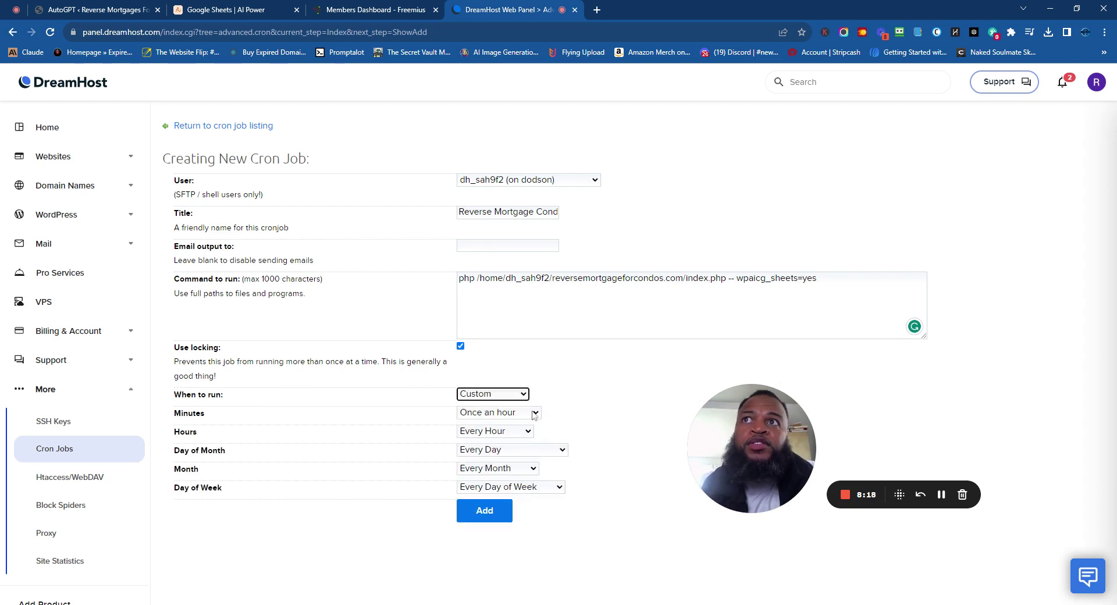
pyautogui.click(516, 429)
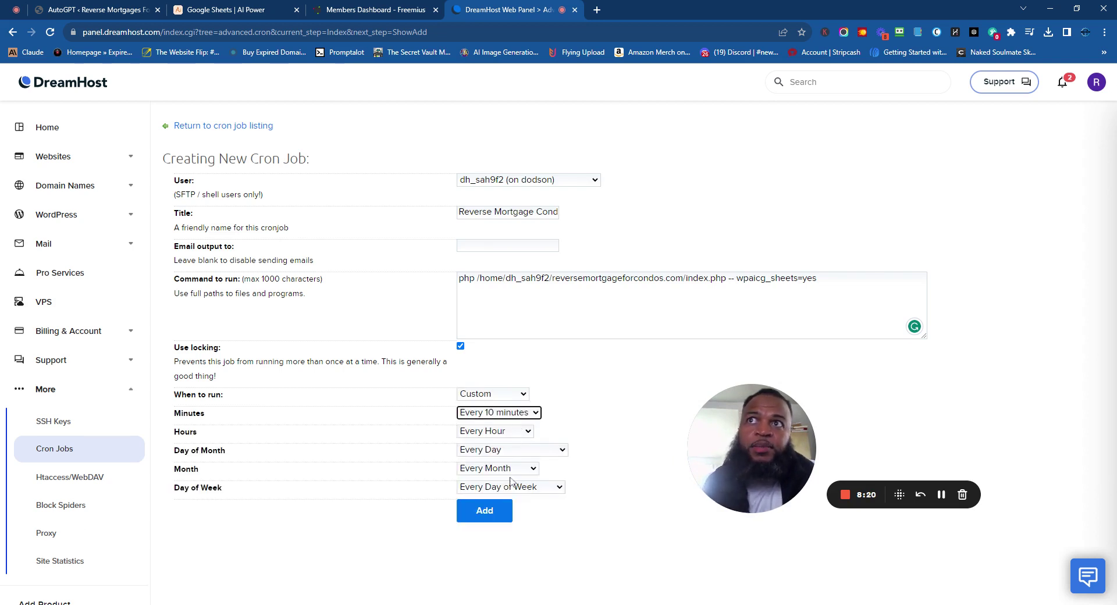
# Add the Google Sheets cron job, and close the Freemius downloads and AI Power documentation pages to return to WordPress.
pyautogui.click(504, 517)
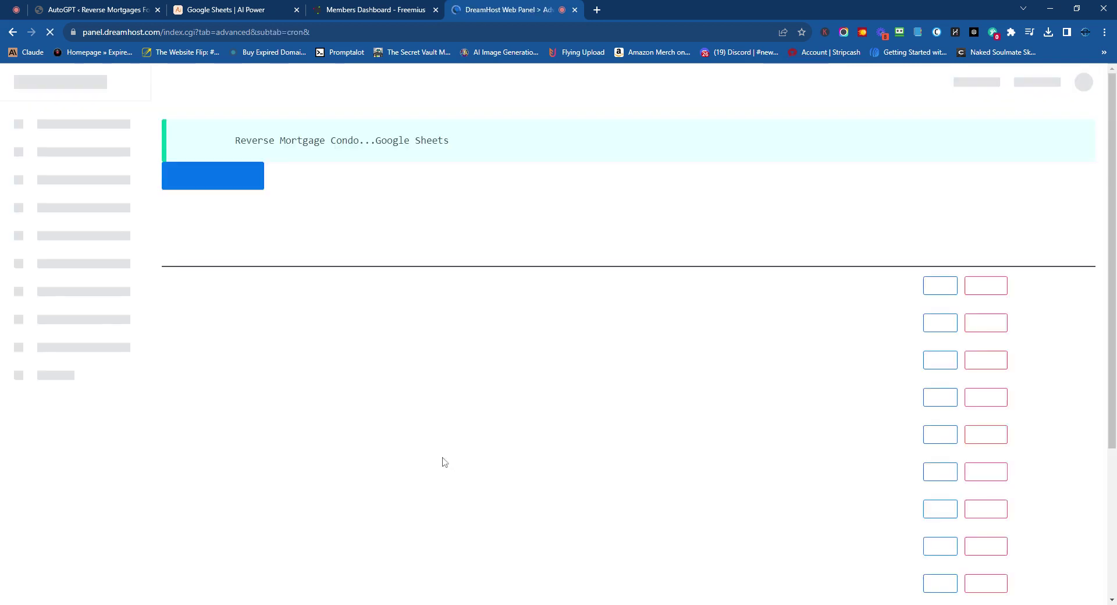
pyautogui.click(431, 7)
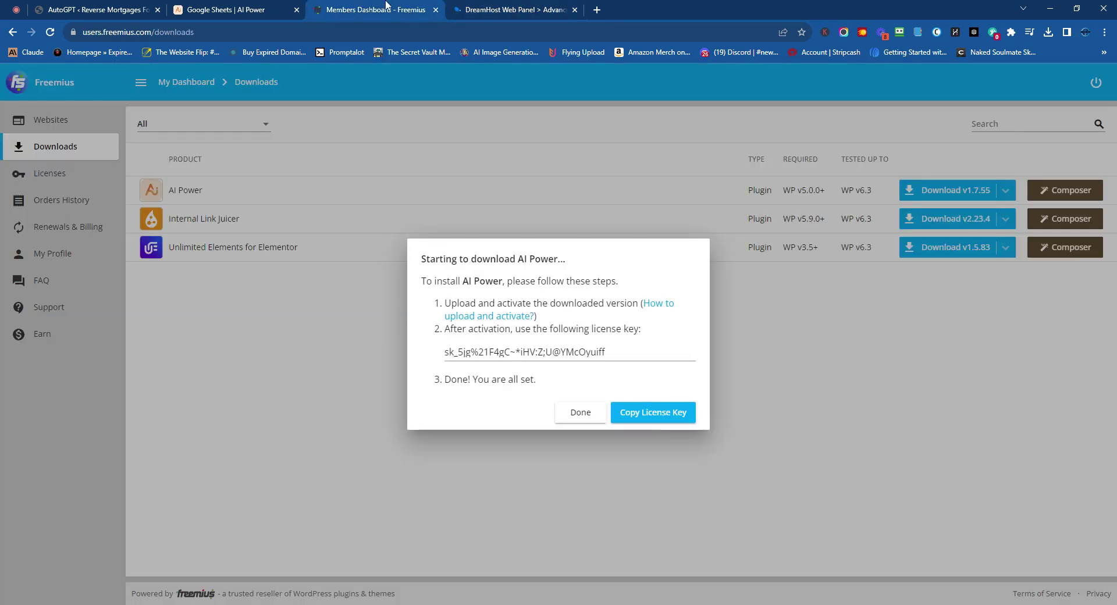
pyautogui.click(579, 411)
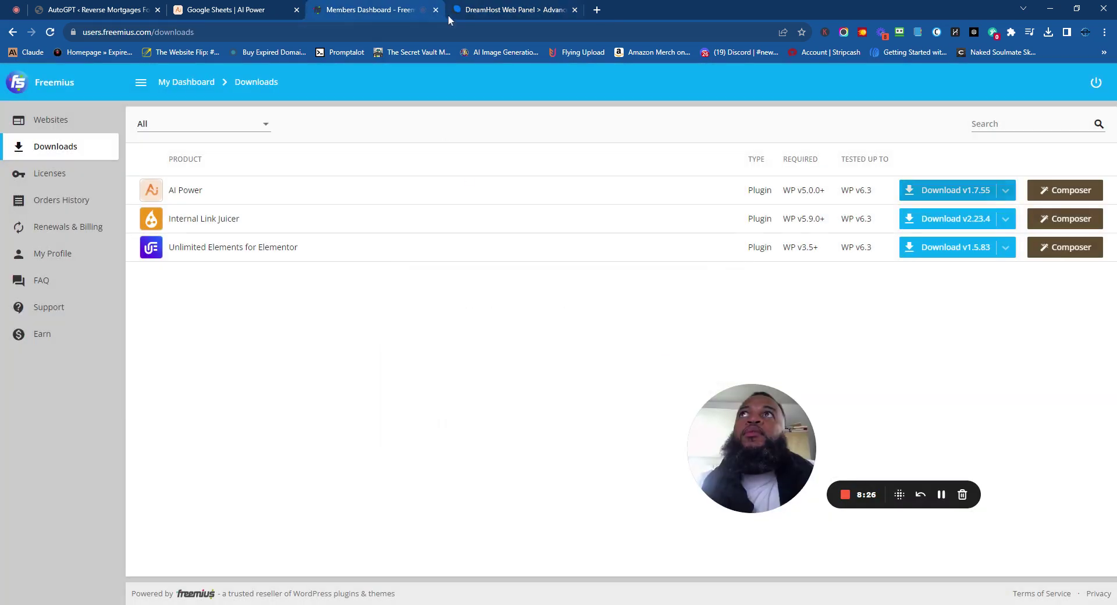
pyautogui.click(435, 10)
pyautogui.click(255, 6)
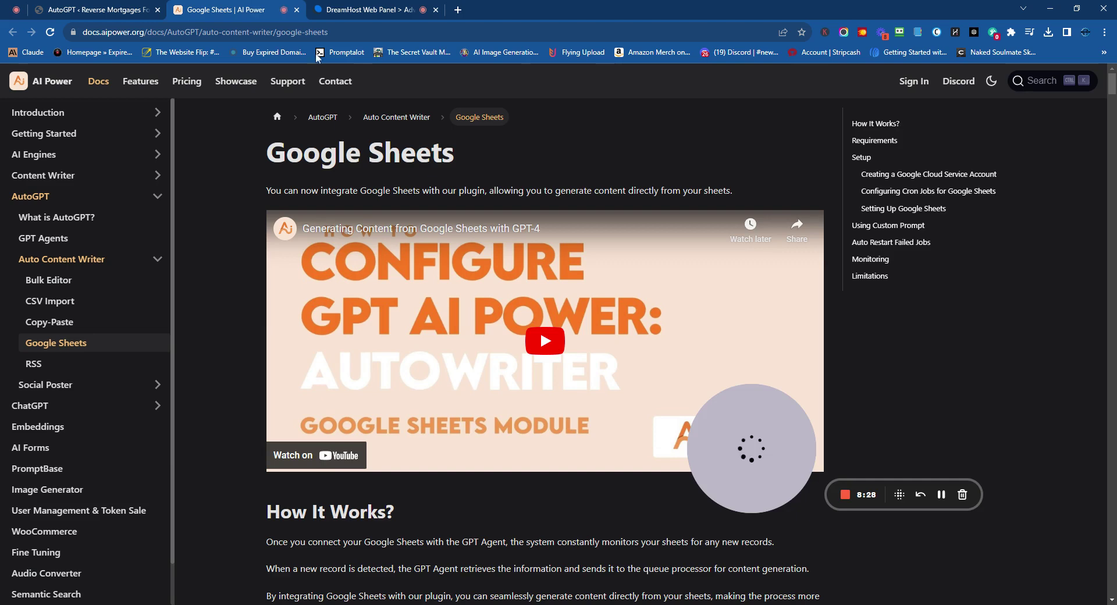
pyautogui.click(297, 10)
pyautogui.click(99, 7)
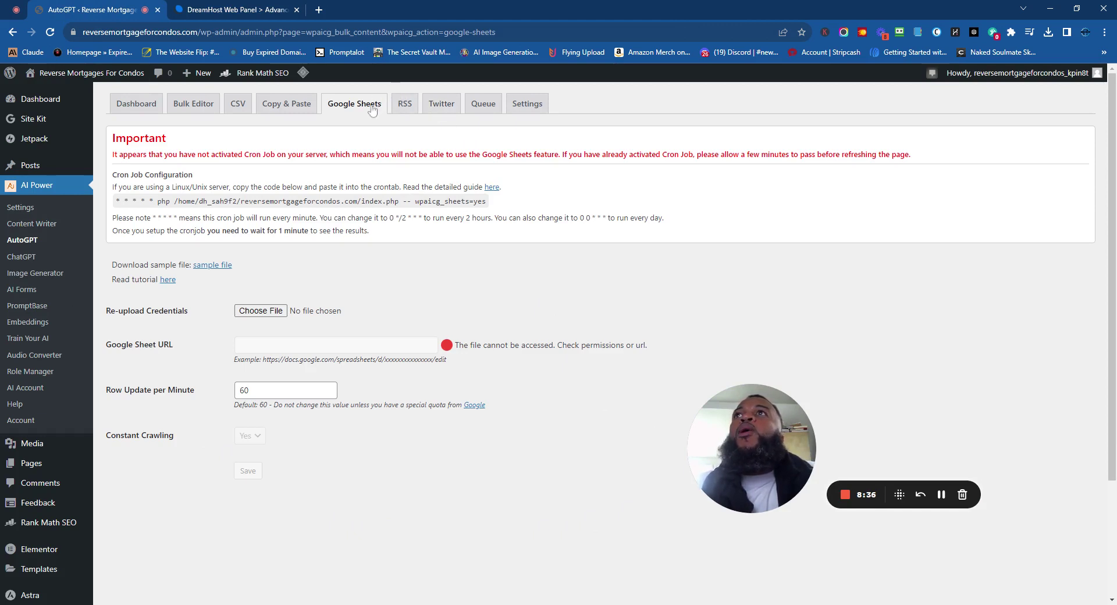
# Copy the wpaicg_cron command from AutoGPT's Copy & Paste page, starting at "php" and leaving out the leading asterisks.
pyautogui.click(277, 107)
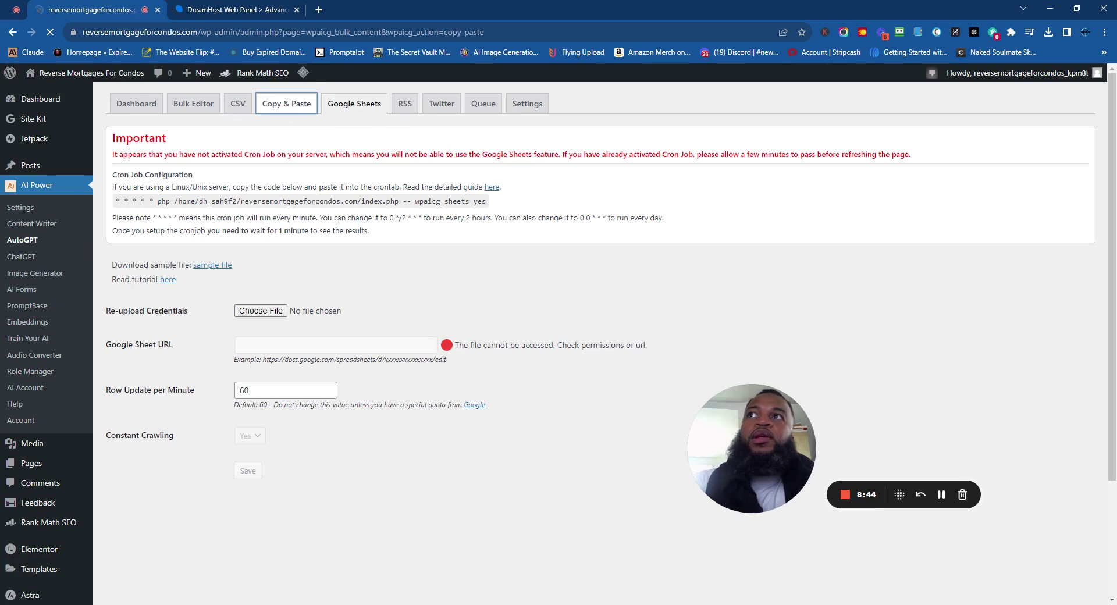
pyautogui.tripleClick(296, 246)
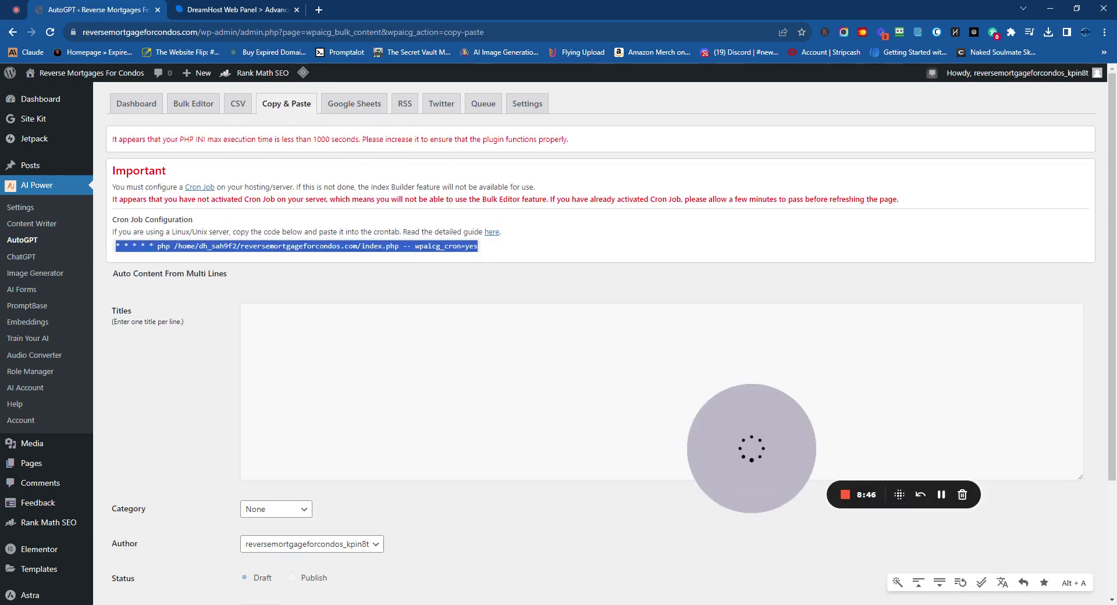
pyautogui.moveTo(157, 246); pyautogui.dragTo(478, 246)
pyautogui.hotkey('ctrl', 'c')
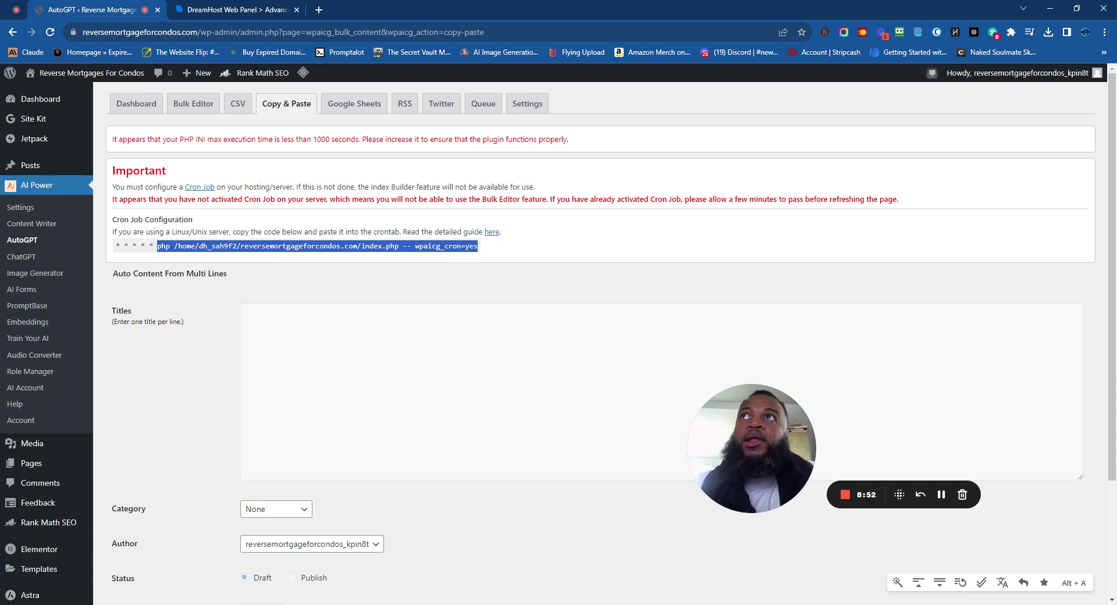
pyautogui.click(274, 352)
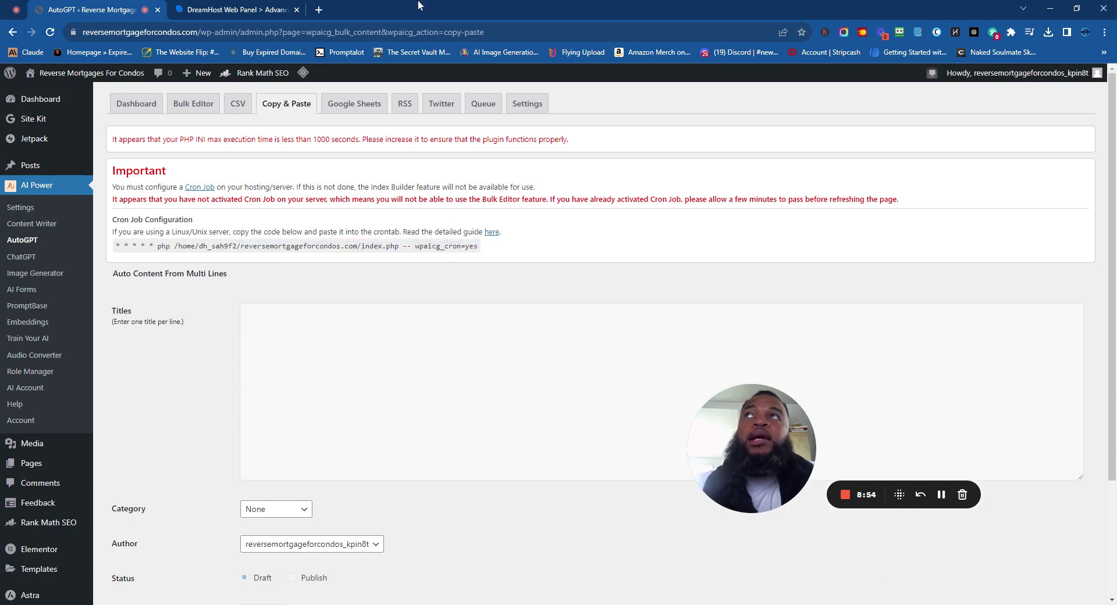
# Switch to DreamHost, start a new cron job, and paste the wpaicg_cron command as the command to run.
pyautogui.click(238, 6)
pyautogui.click(219, 182)
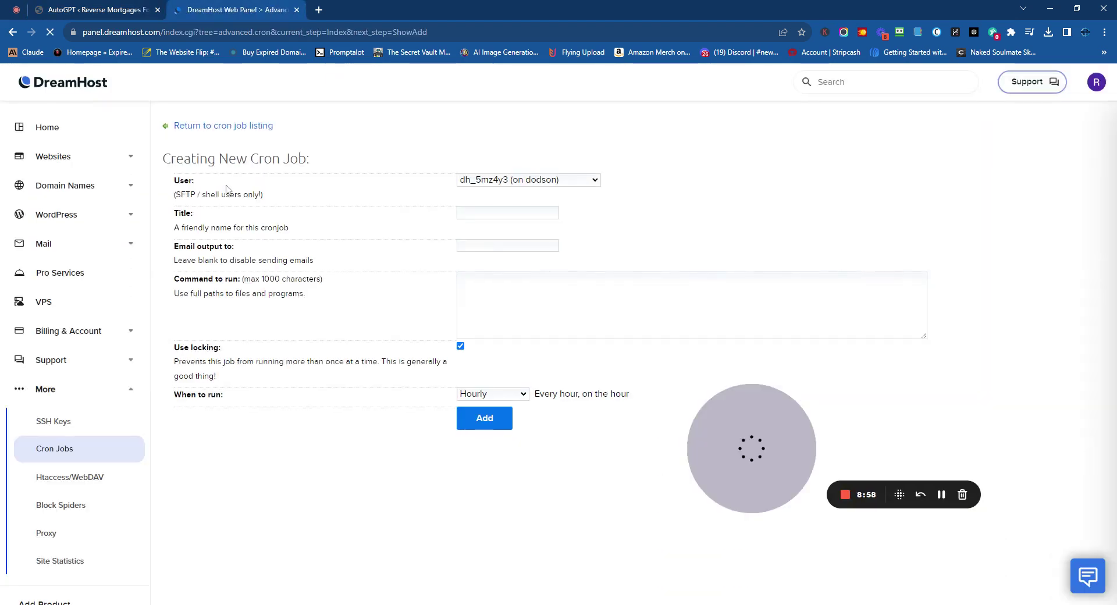
pyautogui.click(512, 295)
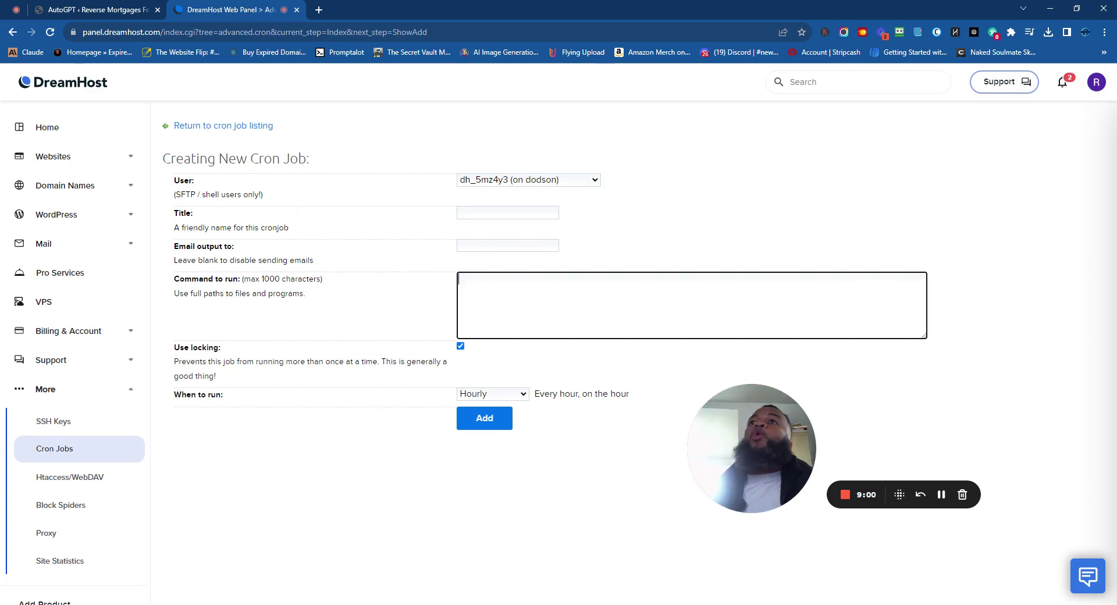
pyautogui.hotkey('ctrl', 'v')
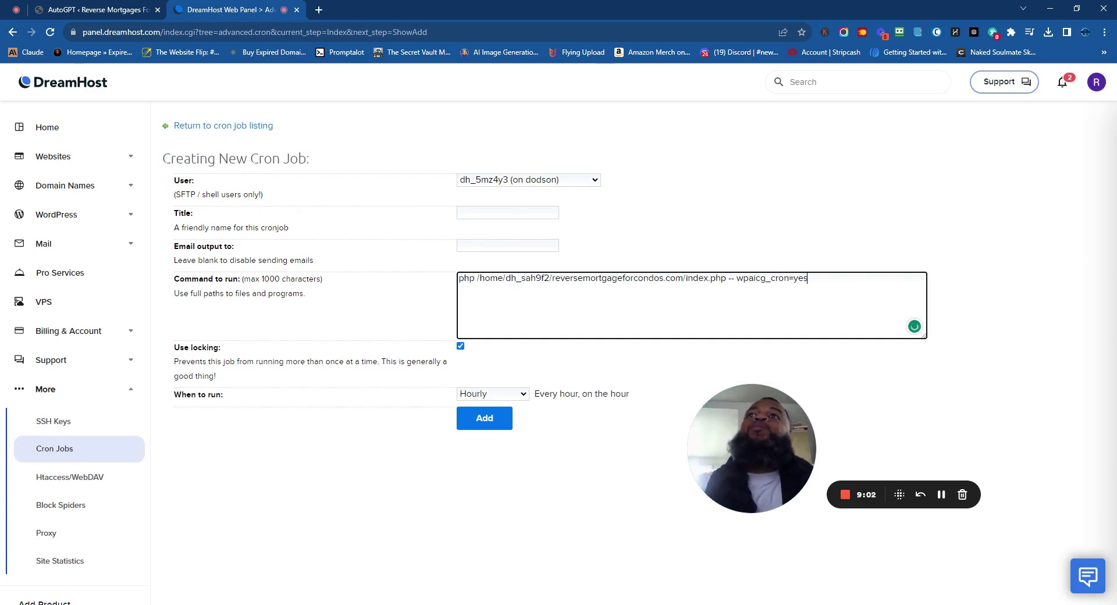
# Set the wpaicg_cron job's user to dh_sah9f2 (on dodson), matching the home directory in its command.
pyautogui.click(533, 189)
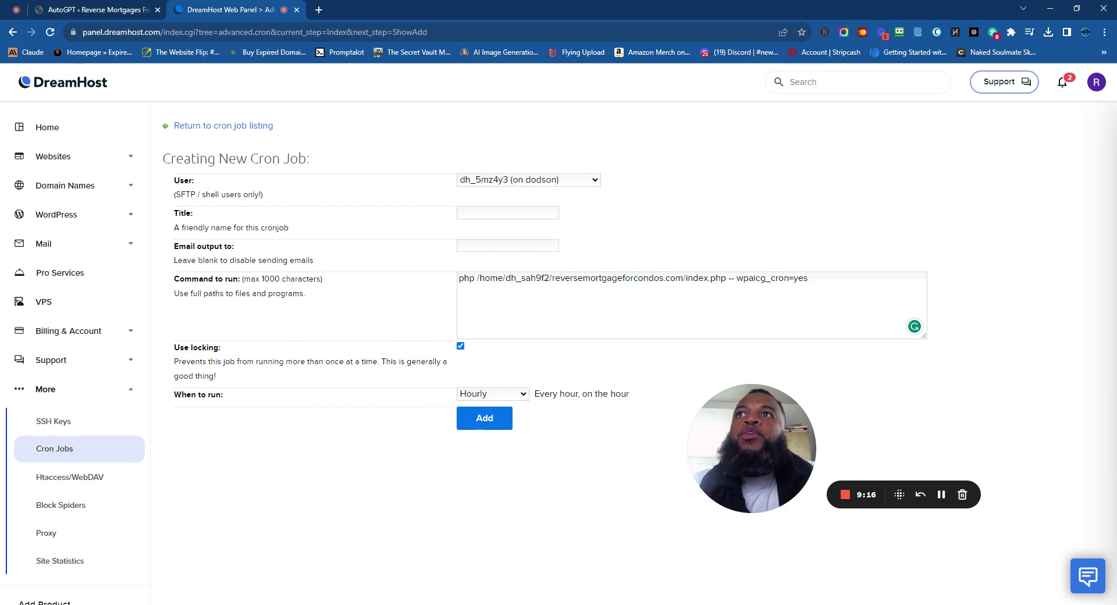
pyautogui.click(663, 279)
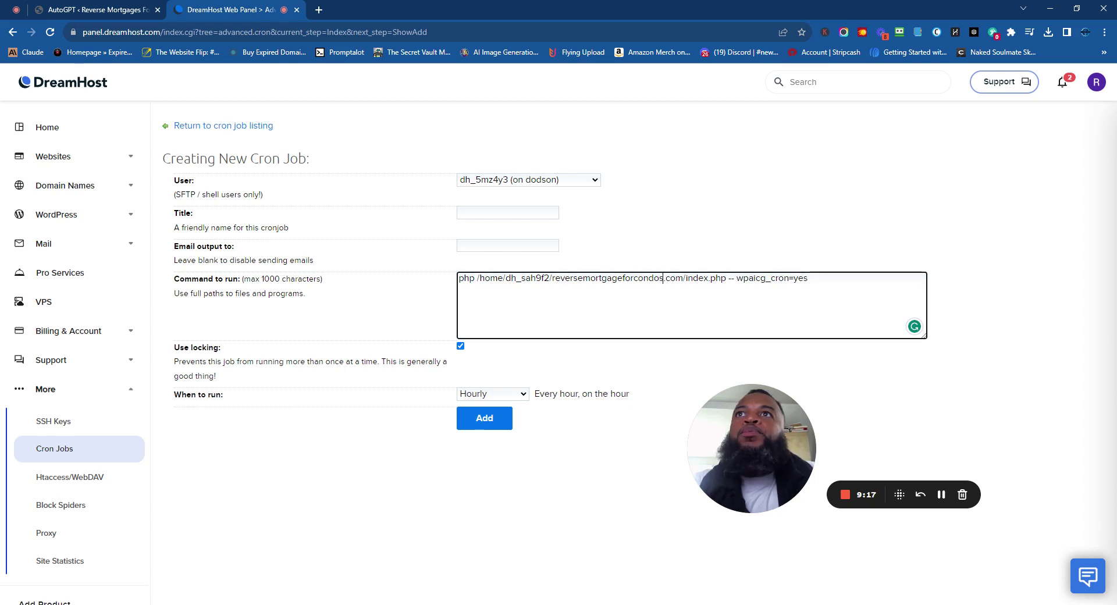
pyautogui.click(499, 189)
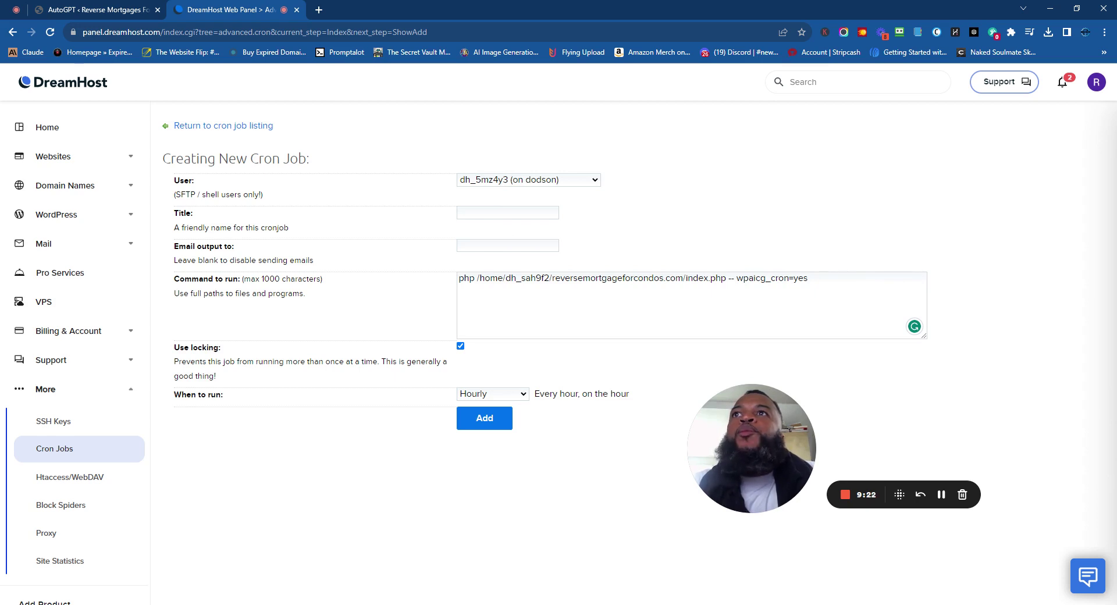
pyautogui.click(503, 201)
# Title the new cron job "RV Copy and Paste".
pyautogui.click(492, 213)
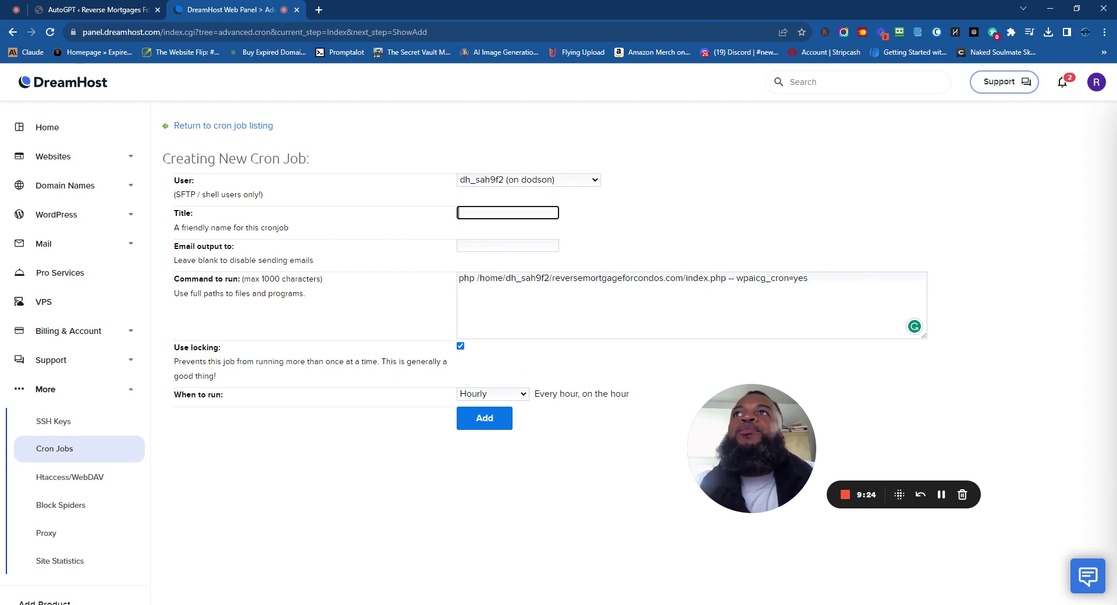
pyautogui.write('RV')
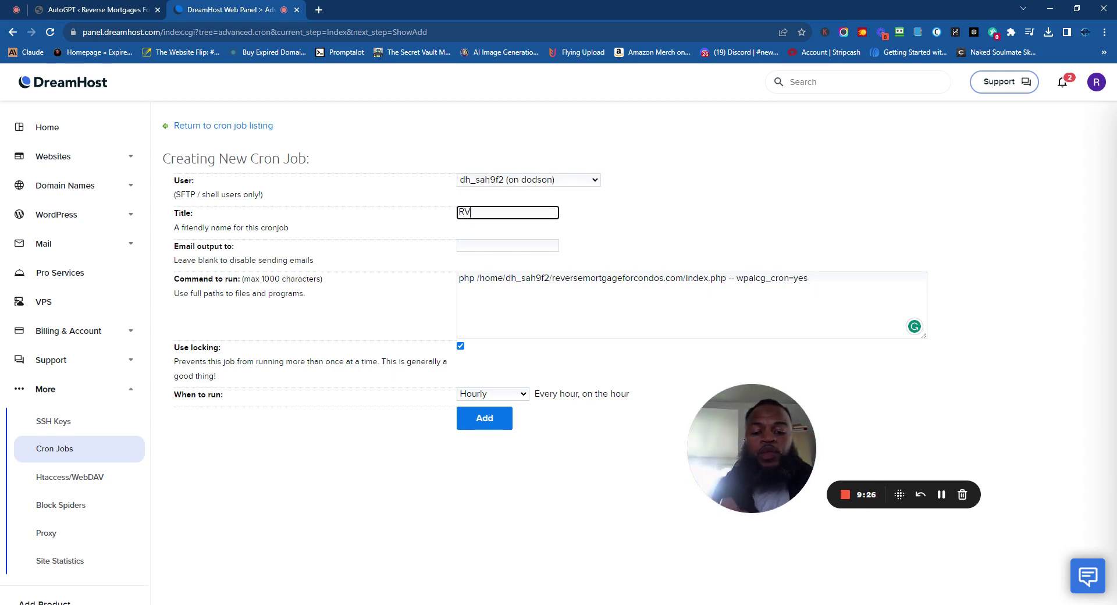
pyautogui.write(' Copy ')
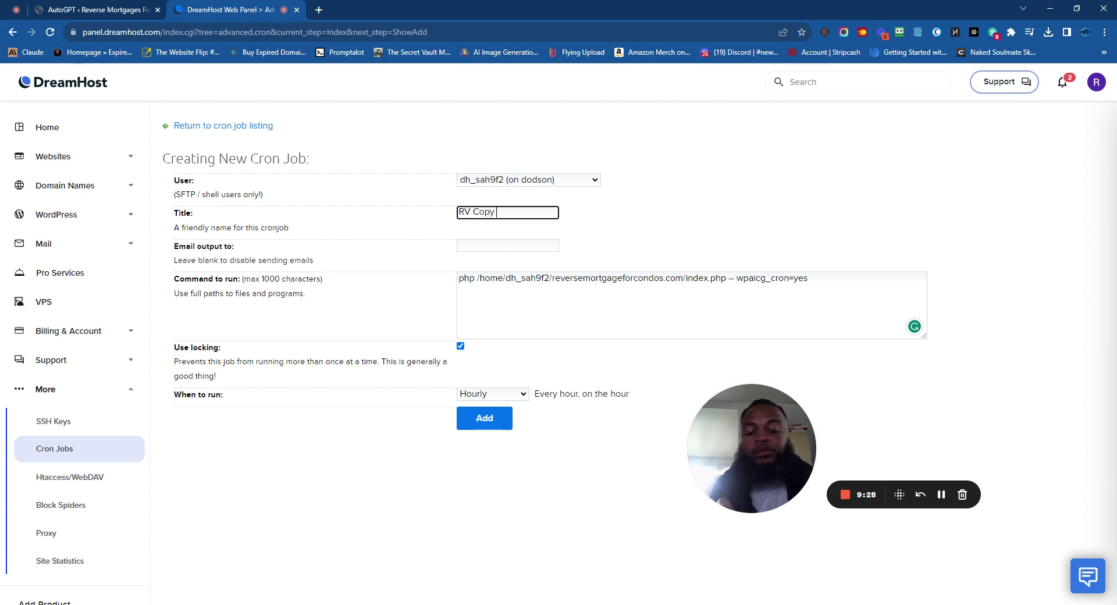
pyautogui.write('and Paste')
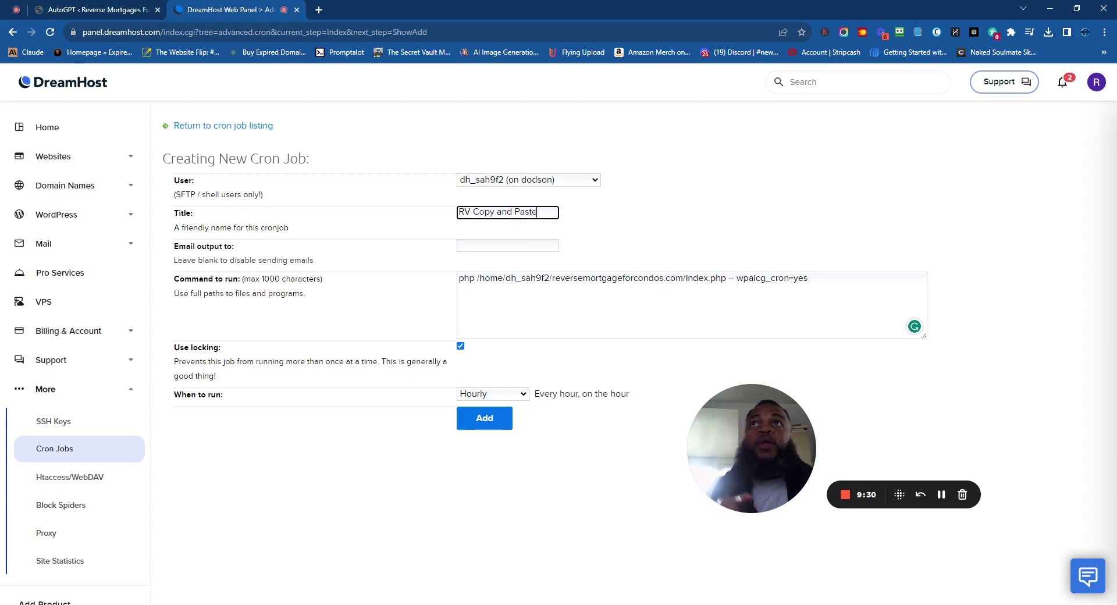
# Give the "RV Copy and Paste" job a custom schedule of every 10 minutes and add it.
pyautogui.click(518, 396)
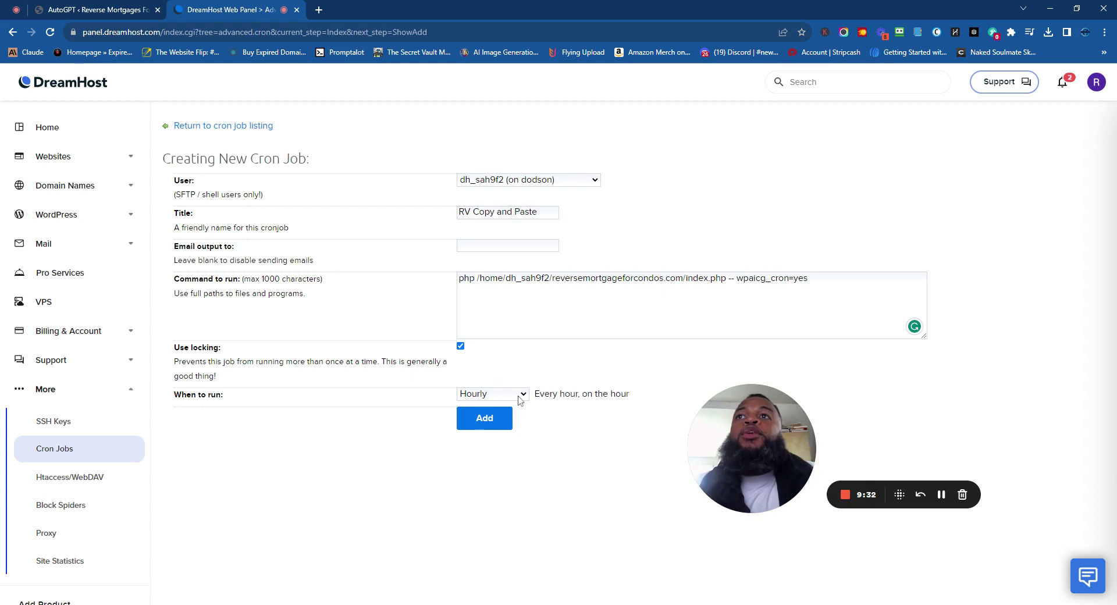
pyautogui.click(514, 405)
pyautogui.click(507, 413)
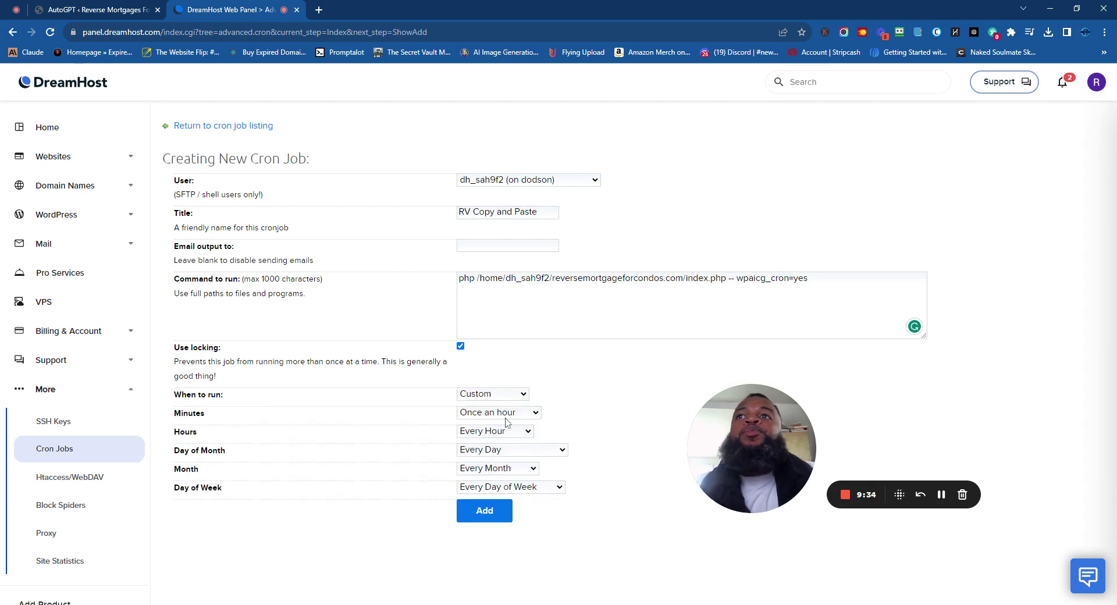
pyautogui.click(506, 431)
pyautogui.click(497, 515)
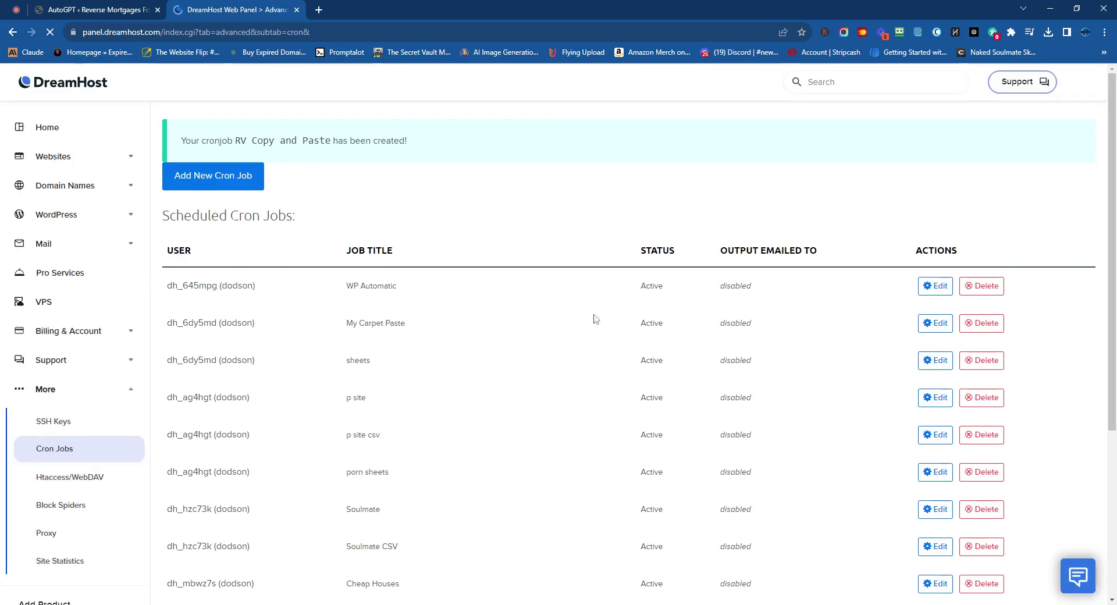
# Switch to WordPress and copy the wpaicg_rss command from AutoGPT's RSS page, leaving out the leading schedule characters.
pyautogui.click(111, 7)
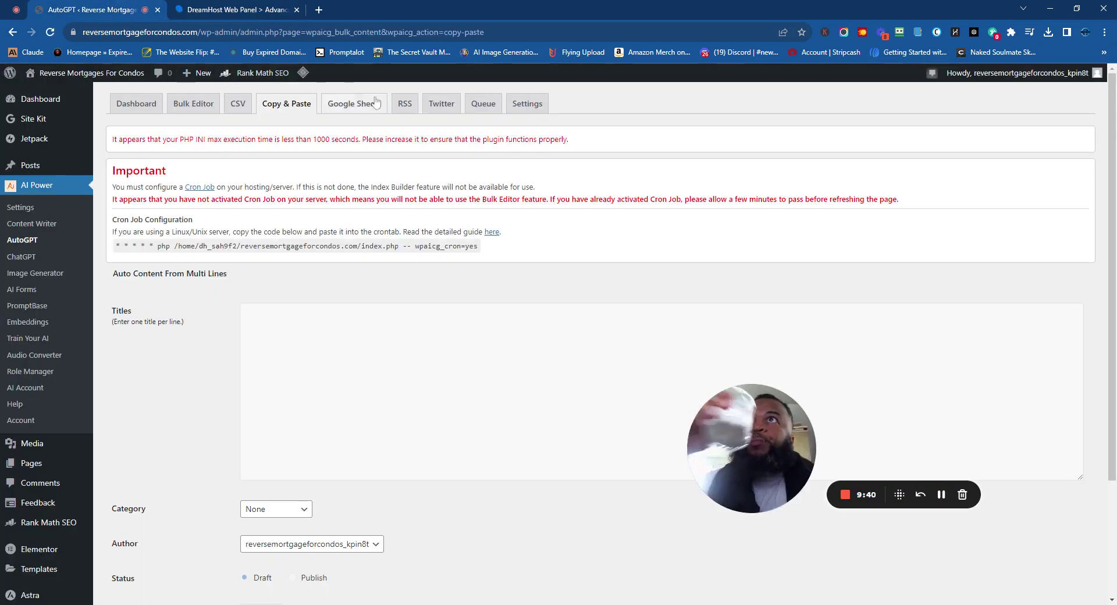
pyautogui.click(408, 111)
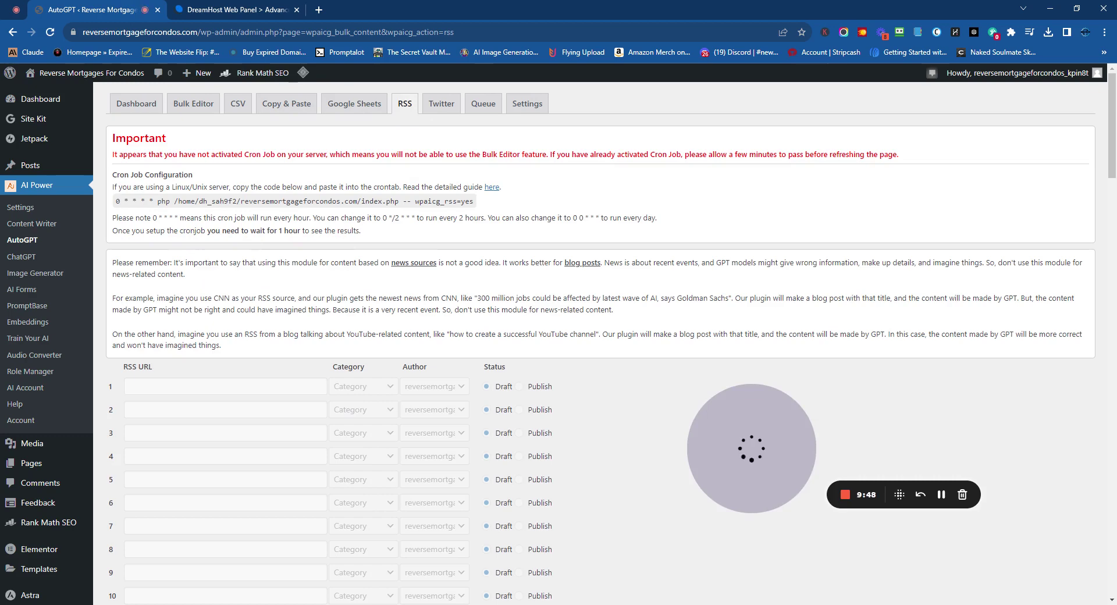
pyautogui.moveTo(157, 202); pyautogui.dragTo(493, 210)
pyautogui.hotkey('ctrl', 'c')
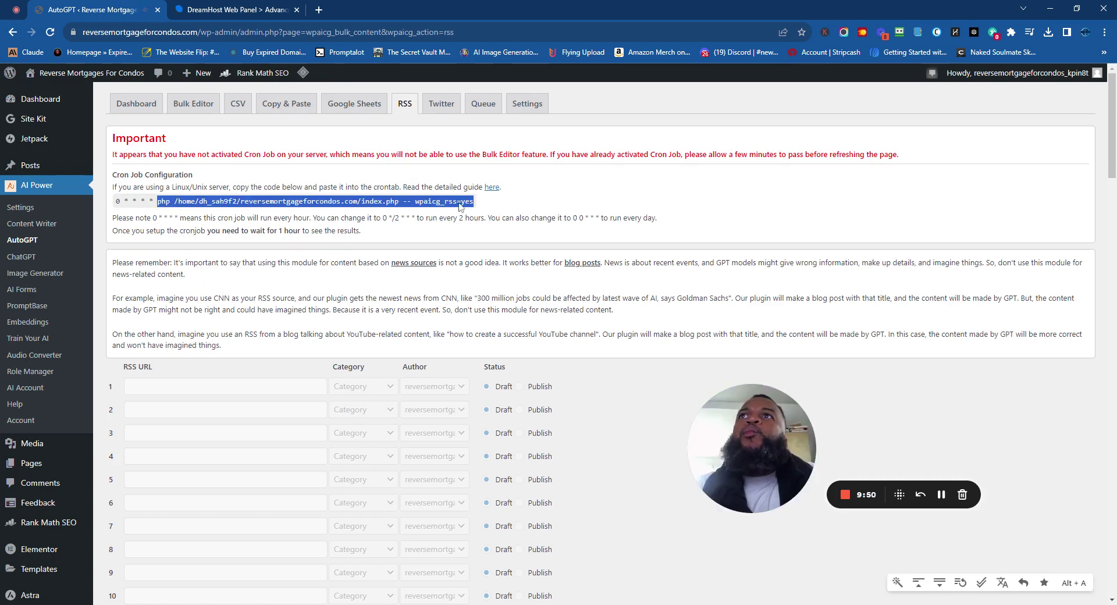
# Switch to DreamHost, start another cron job, and paste the wpaicg_rss command as the command to run.
pyautogui.click(265, 7)
pyautogui.click(215, 175)
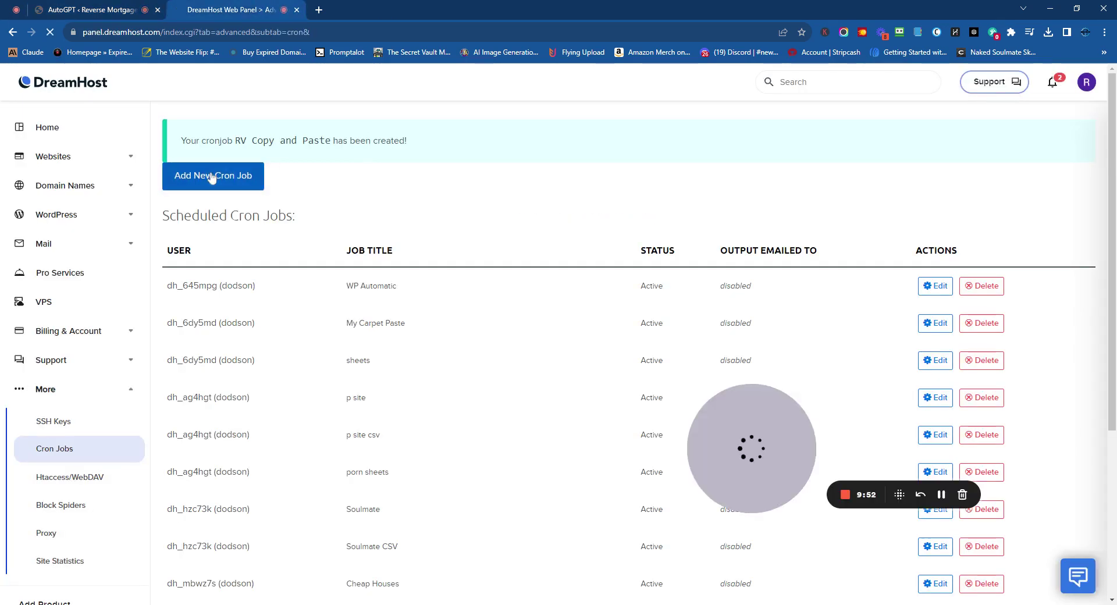
pyautogui.click(473, 289)
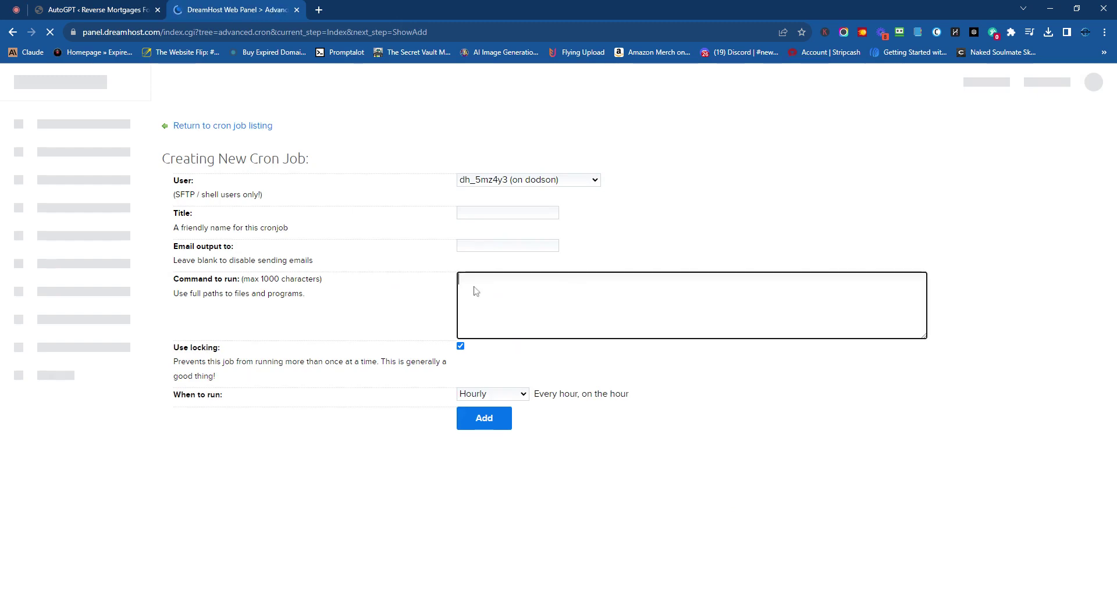
pyautogui.hotkey('ctrl', 'v')
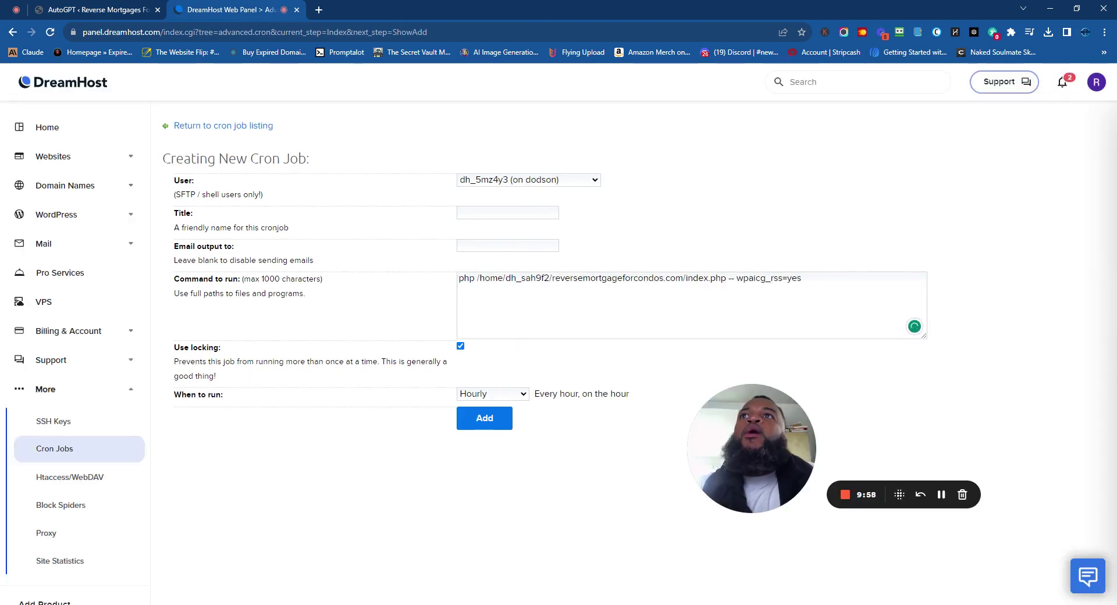
# Set the RSS cron job's user to dh_sah9f2 (on dodson) and its title to "RM RSS".
pyautogui.click(507, 202)
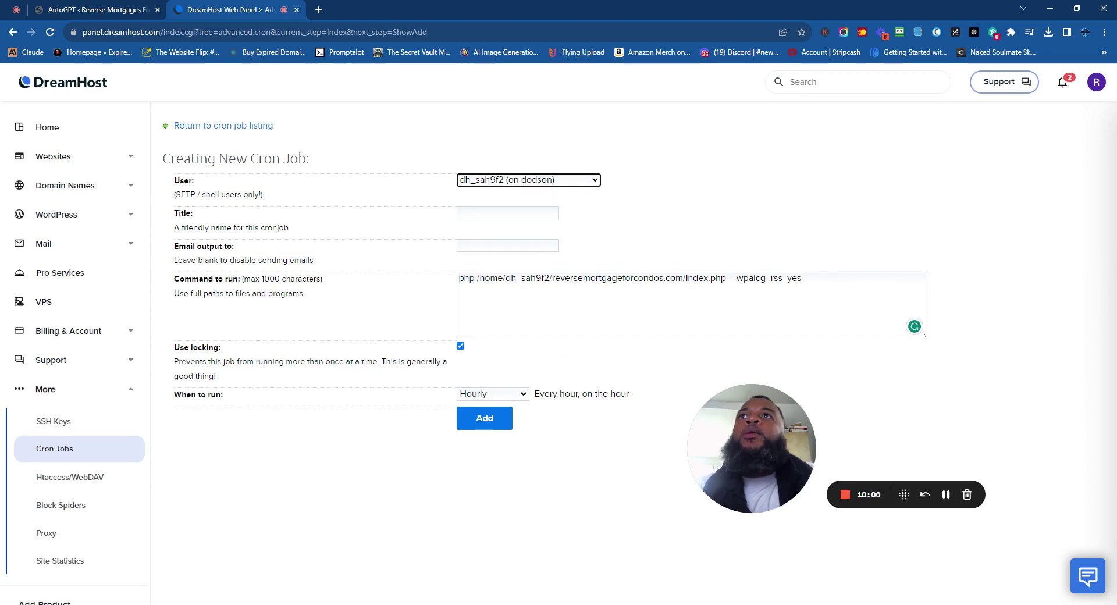
pyautogui.click(487, 214)
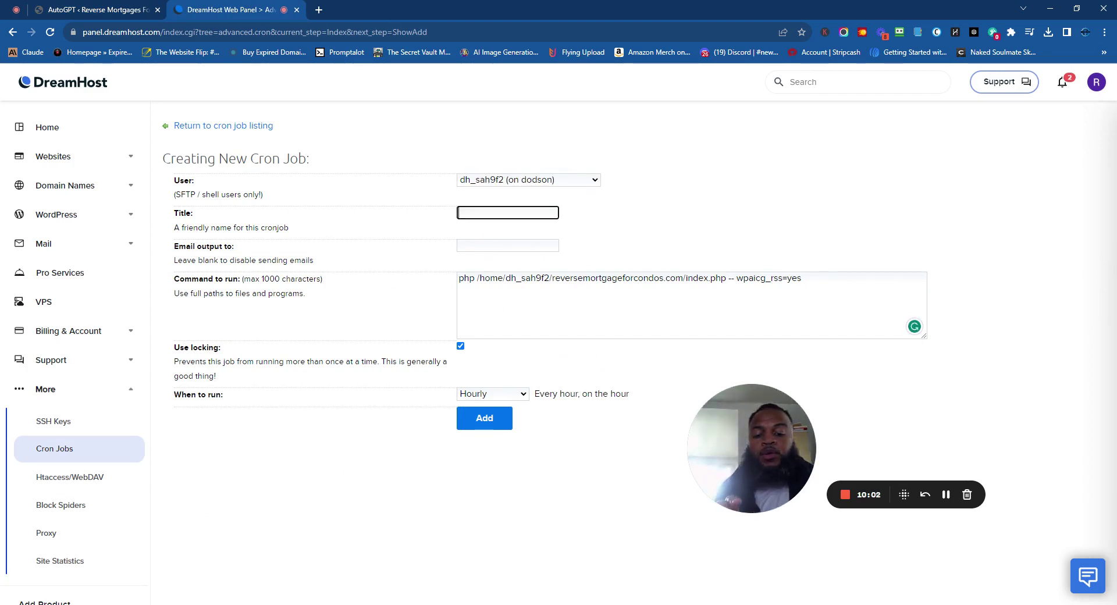
pyautogui.write('RM RSS')
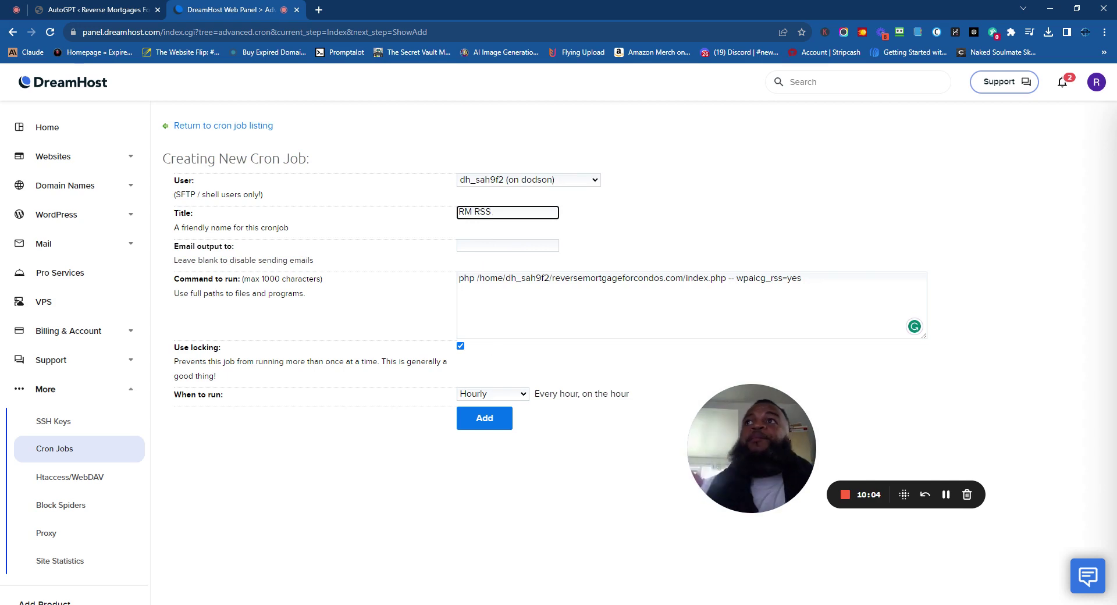
# Give the "RM RSS" job a custom schedule of every 10 minutes and add it.
pyautogui.click(514, 406)
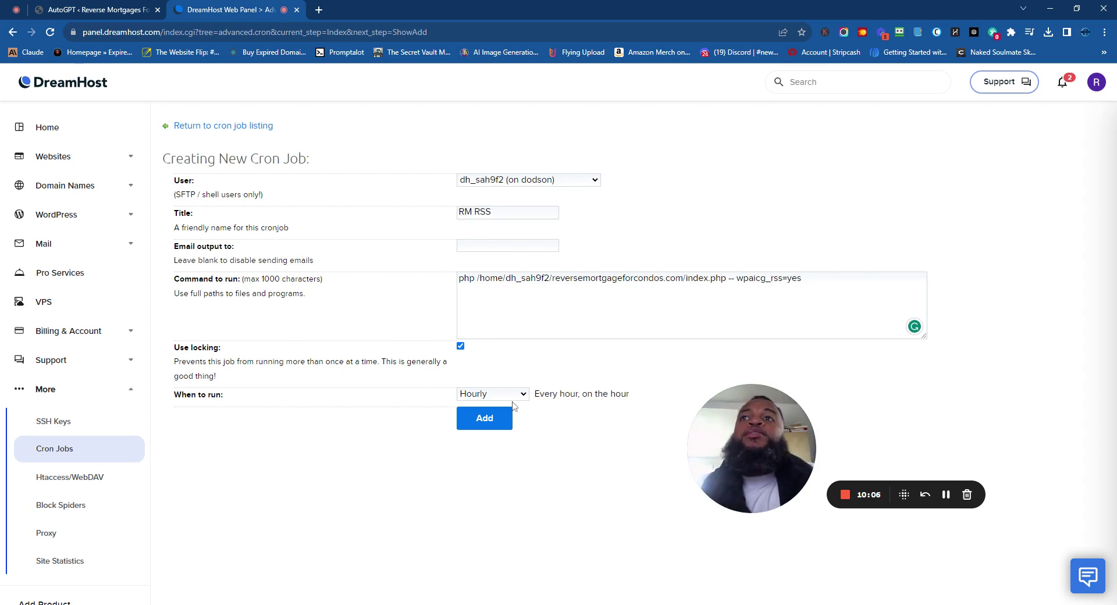
pyautogui.click(515, 405)
pyautogui.click(510, 412)
pyautogui.click(509, 431)
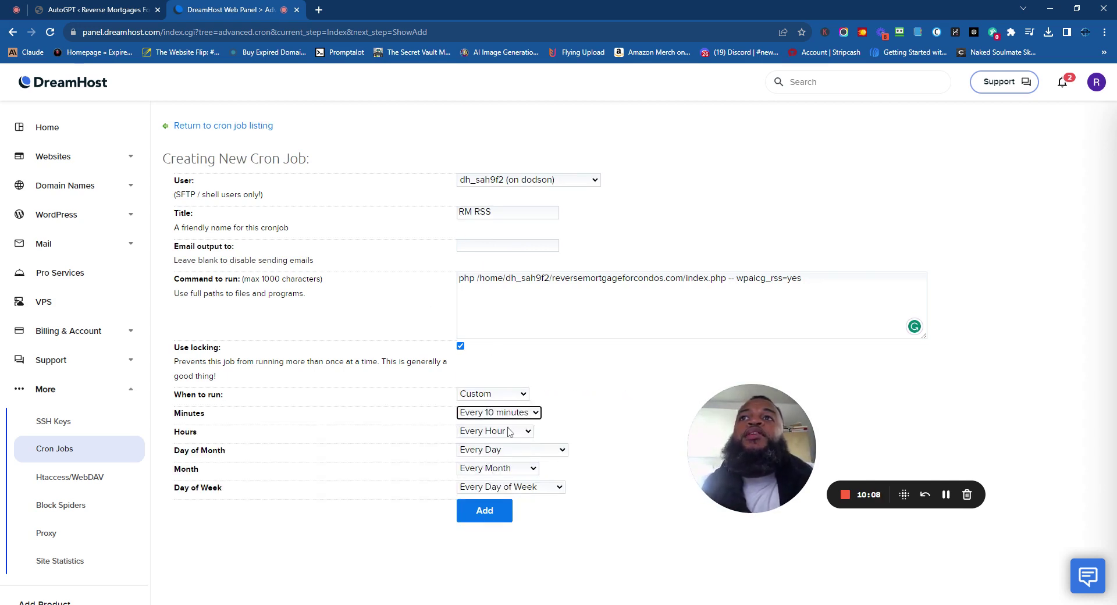
pyautogui.click(483, 511)
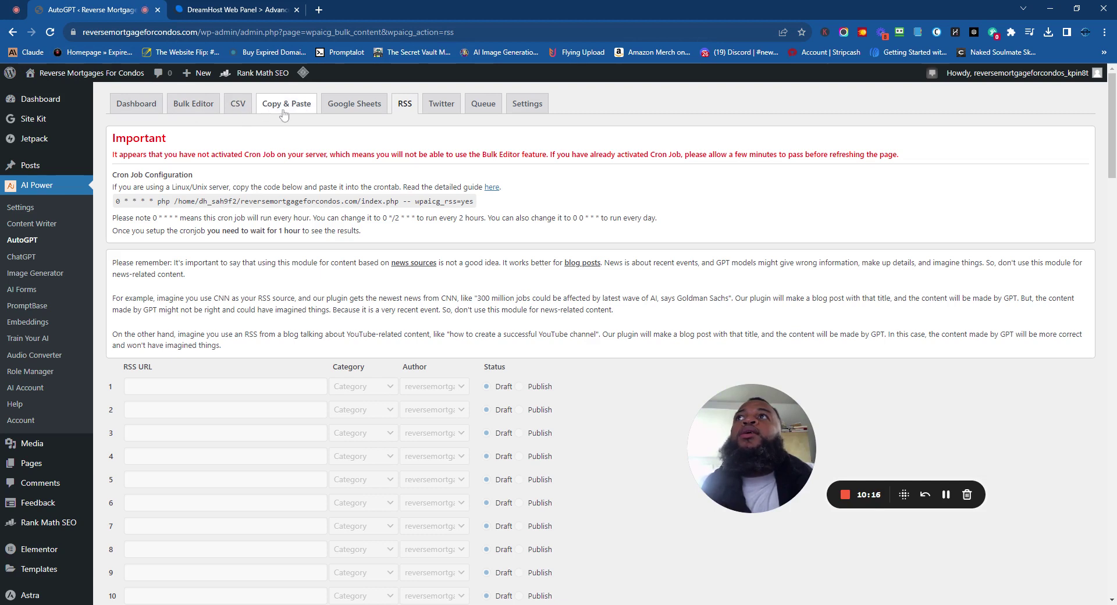
# Open AutoGPT's Bulk Editor page in WordPress to check its cron job configuration.
pyautogui.click(195, 105)
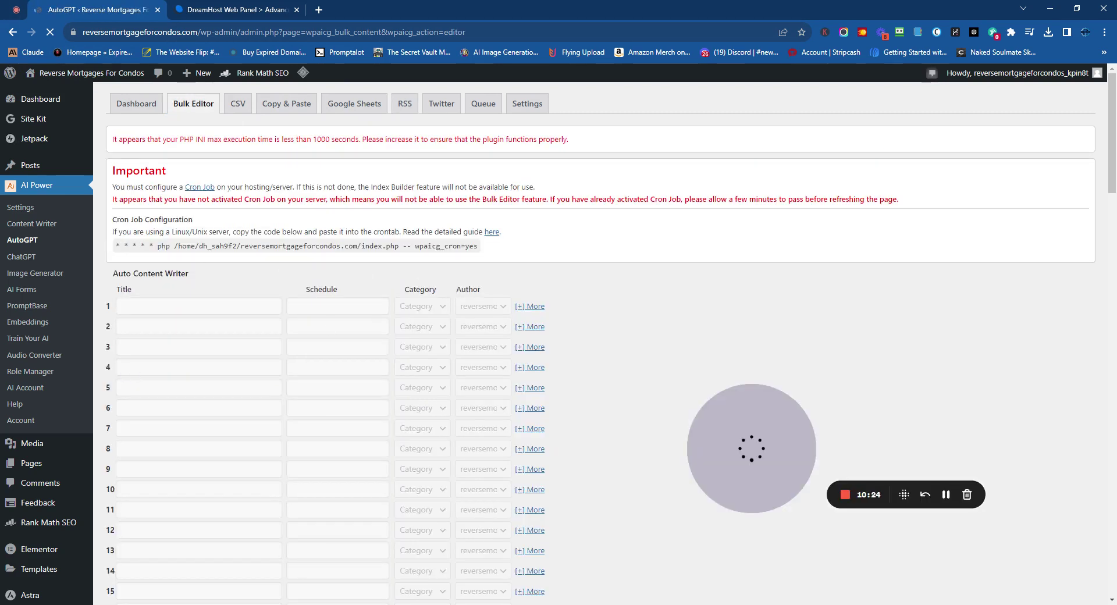
# Copy the Bulk Editor's wpaicg_cron command without its asterisks and paste it as the command of a new DreamHost cron job.
pyautogui.moveTo(157, 246); pyautogui.dragTo(480, 254)
pyautogui.hotkey('ctrl', 'c')
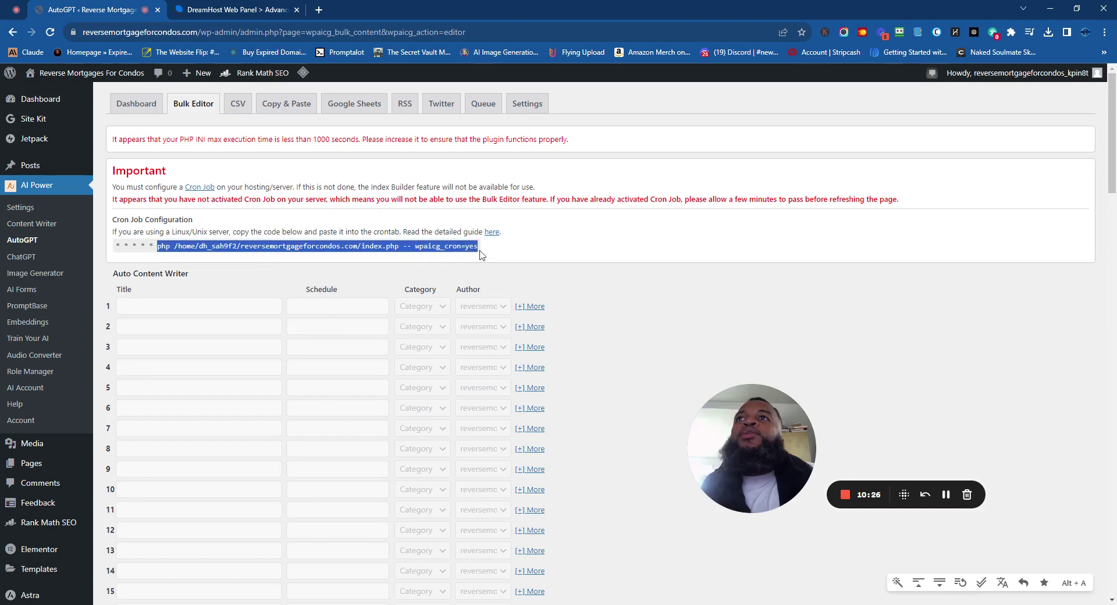
pyautogui.click(269, 8)
pyautogui.click(212, 175)
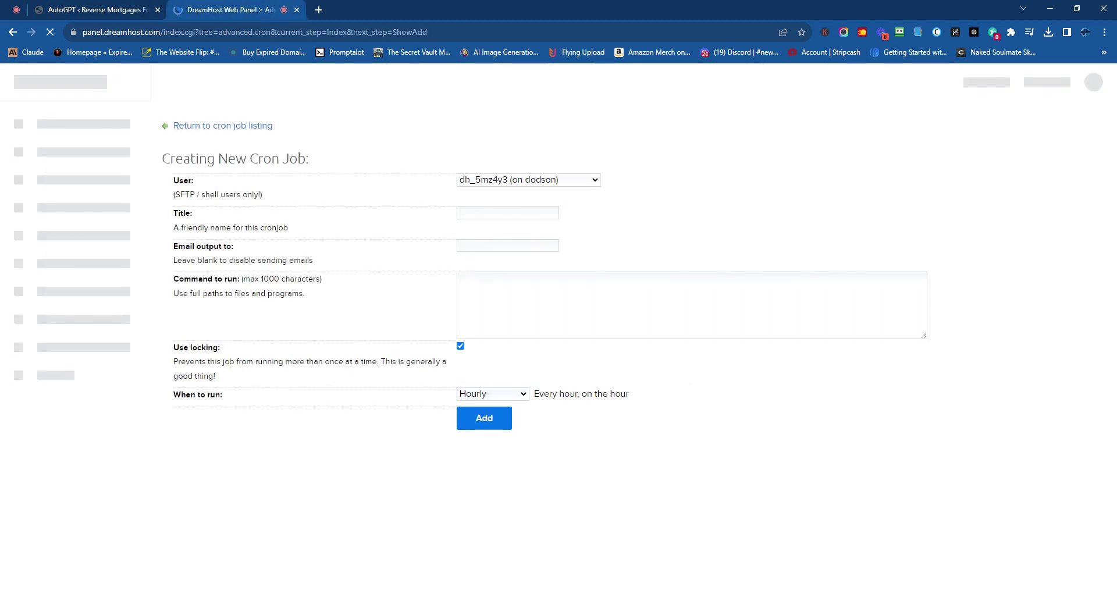
pyautogui.click(481, 291)
pyautogui.hotkey('ctrl', 'v')
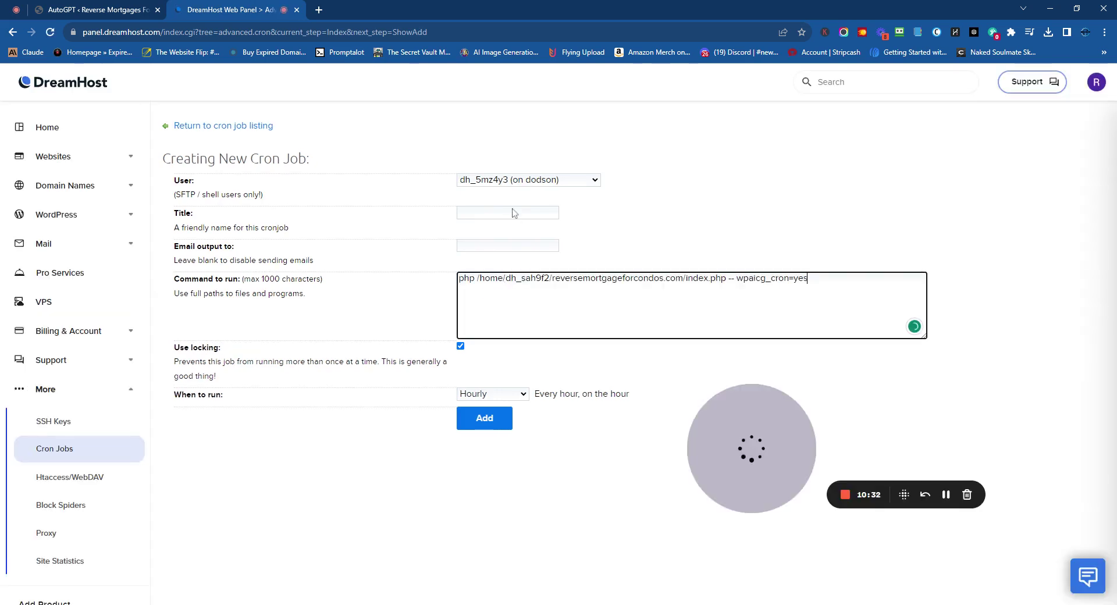
# Set the Bulk Editor cron job's user to dh_sah9f2 (on dodson) and its title to "RM Bulk".
pyautogui.click(522, 192)
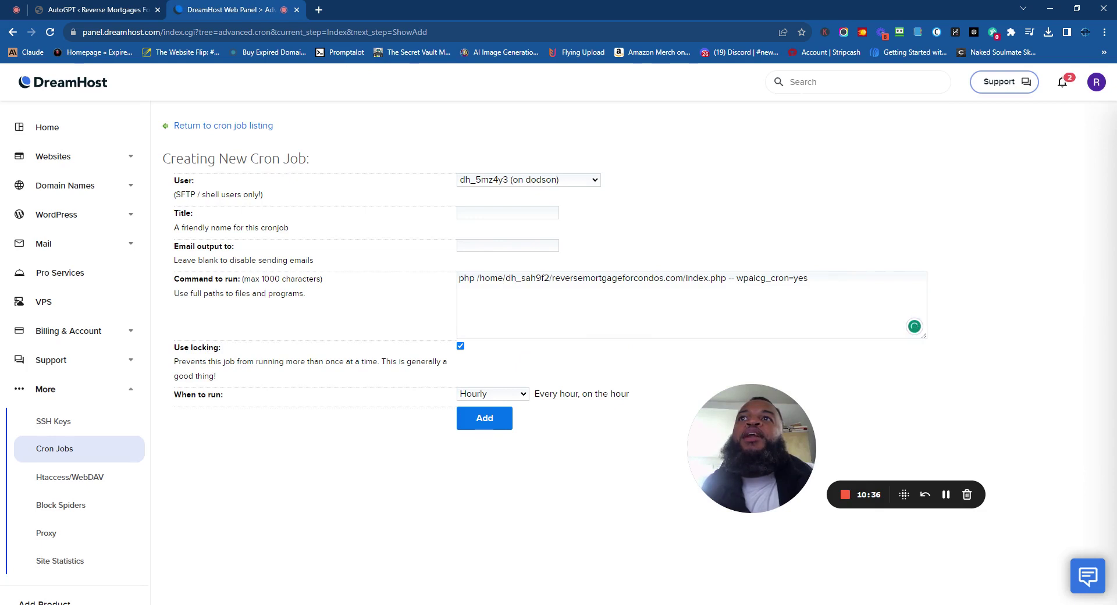
pyautogui.click(488, 226)
pyautogui.click(489, 213)
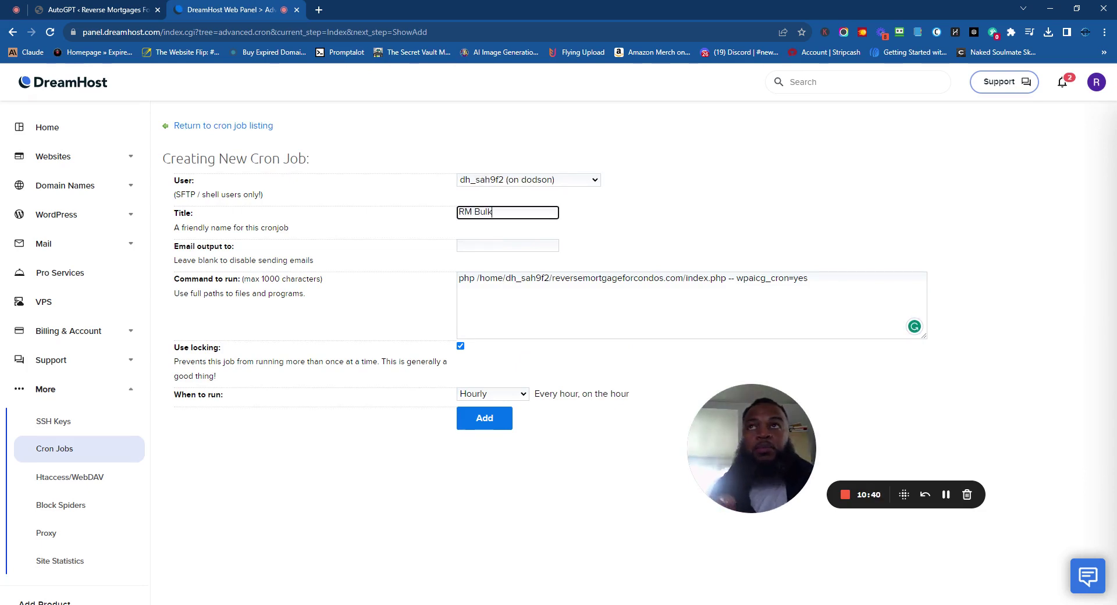
# Try to add the "RM Bulk" cron job with a custom schedule of every 10 minutes.
pyautogui.click(521, 407)
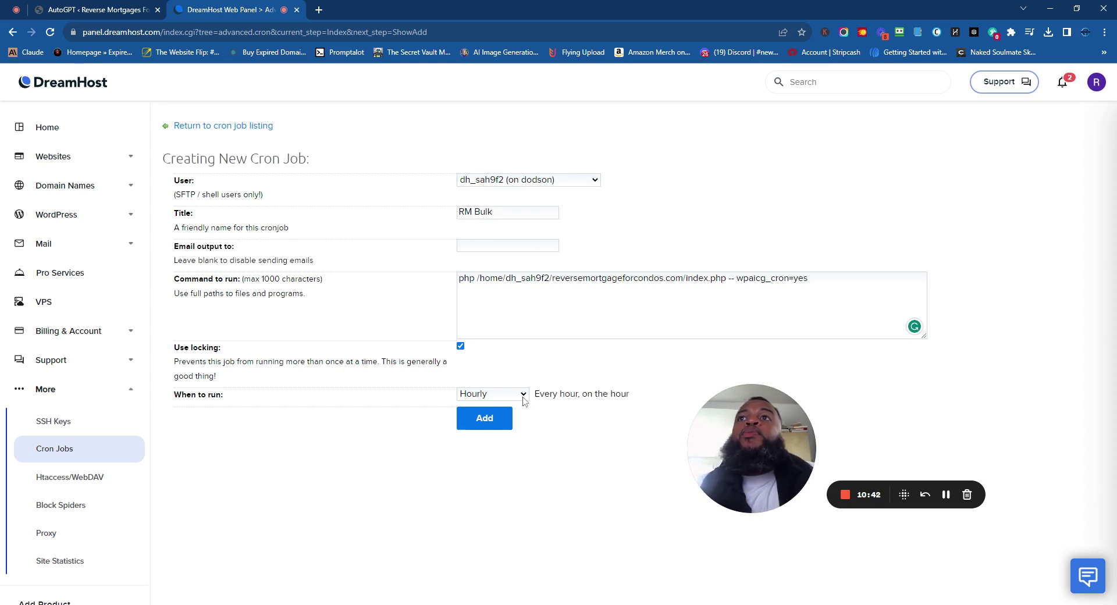
pyautogui.click(512, 394)
pyautogui.click(496, 466)
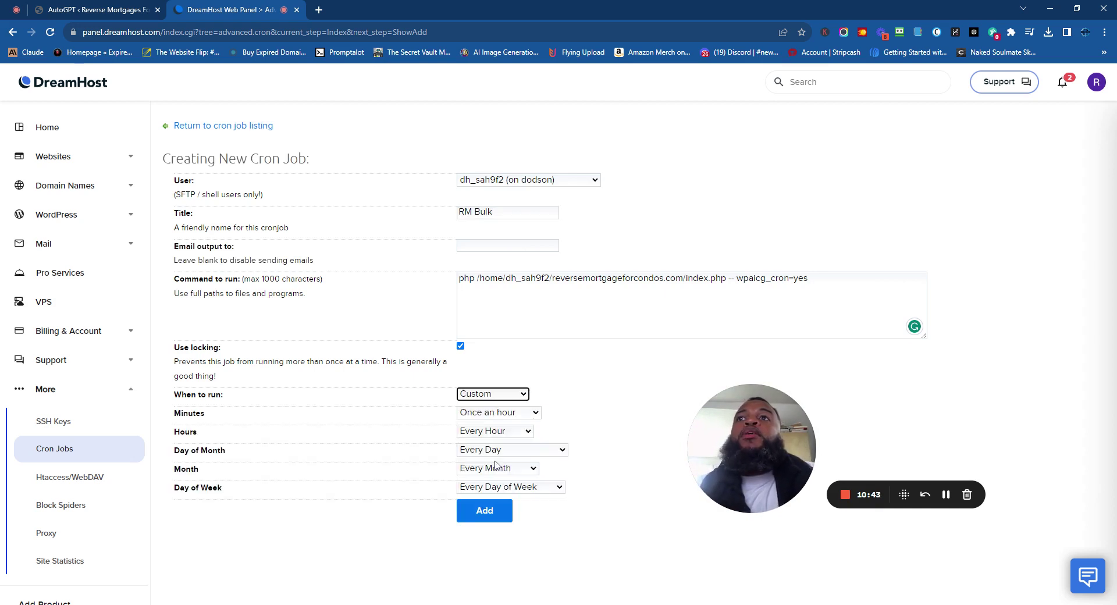
pyautogui.click(501, 413)
pyautogui.click(504, 428)
pyautogui.click(498, 518)
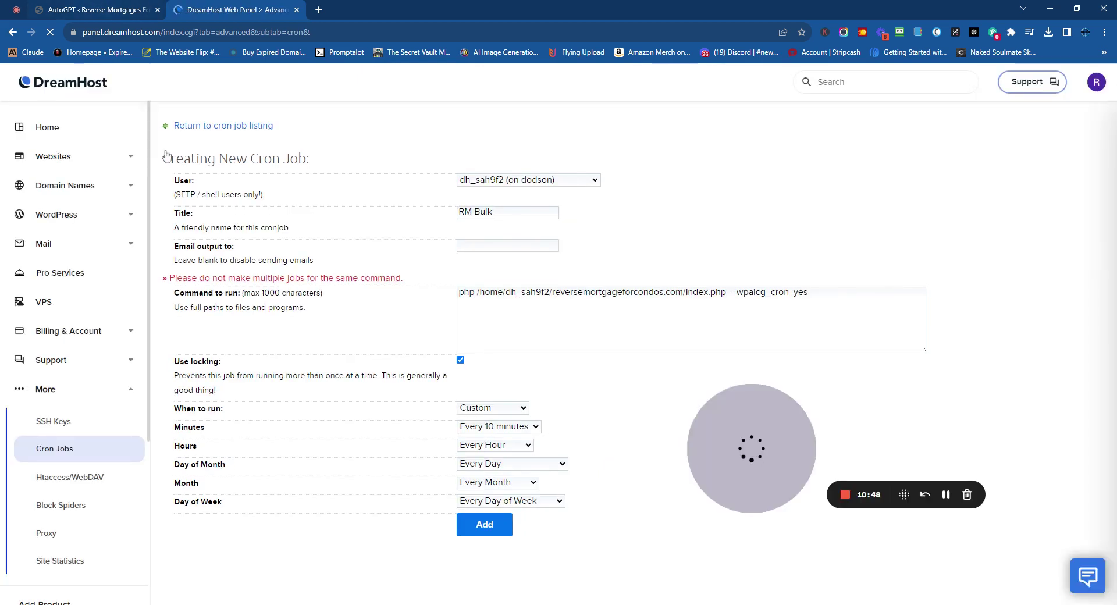
pyautogui.moveTo(183, 278); pyautogui.dragTo(401, 279)
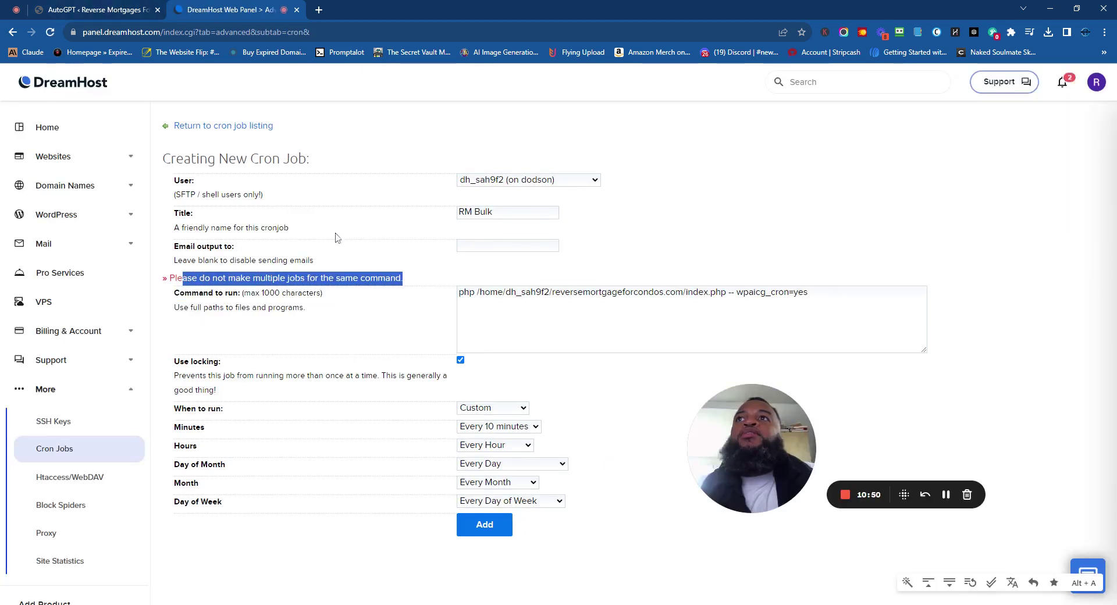
# Switch to WordPress and examine AutoGPT's Queue, Twitter, Settings, Dashboard and Google Sheets pages for cron requirements and agent status.
pyautogui.click(105, 17)
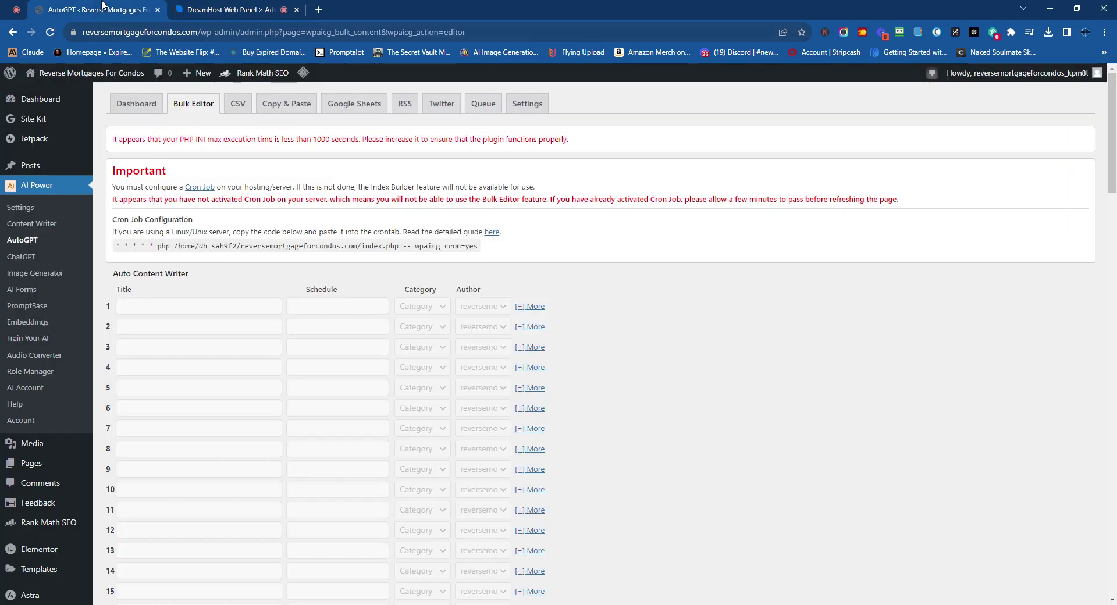
pyautogui.click(483, 106)
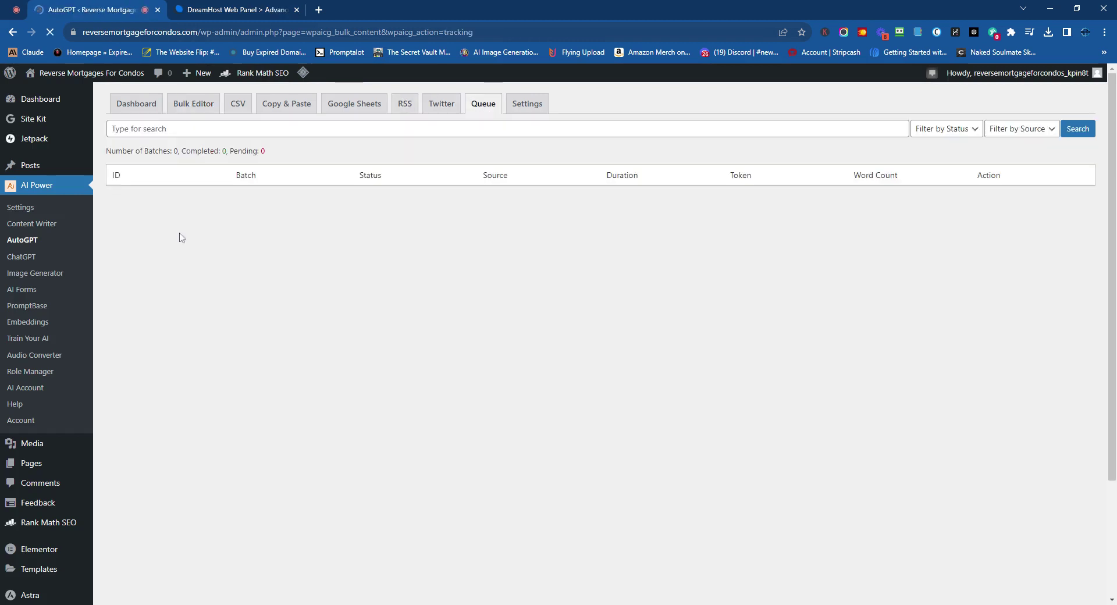
pyautogui.click(442, 105)
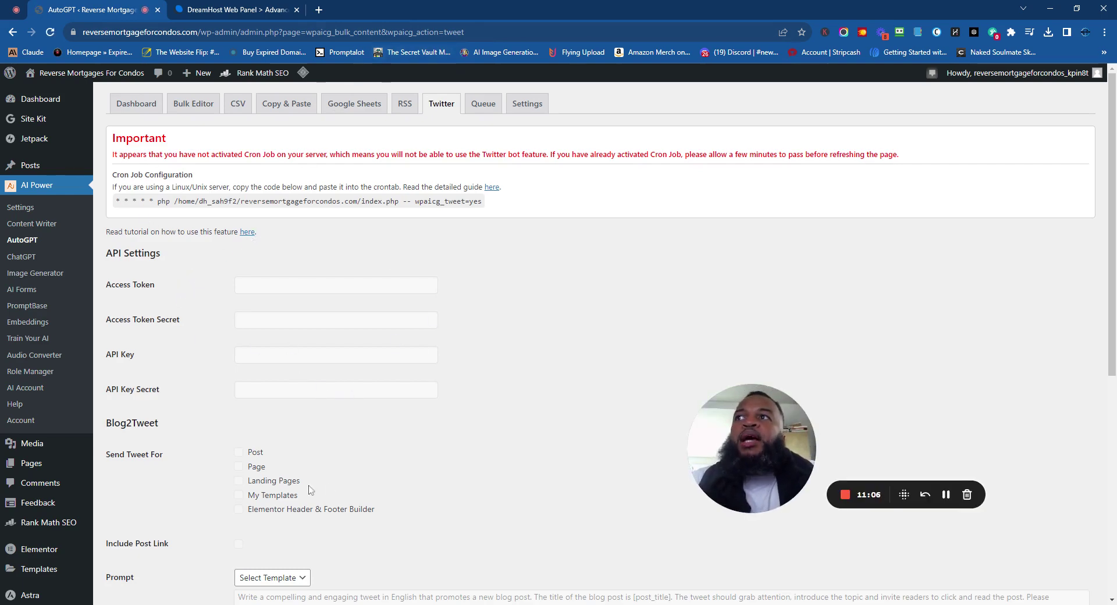
pyautogui.scroll(-4, 311, 491)
pyautogui.scroll(4, 407, 477)
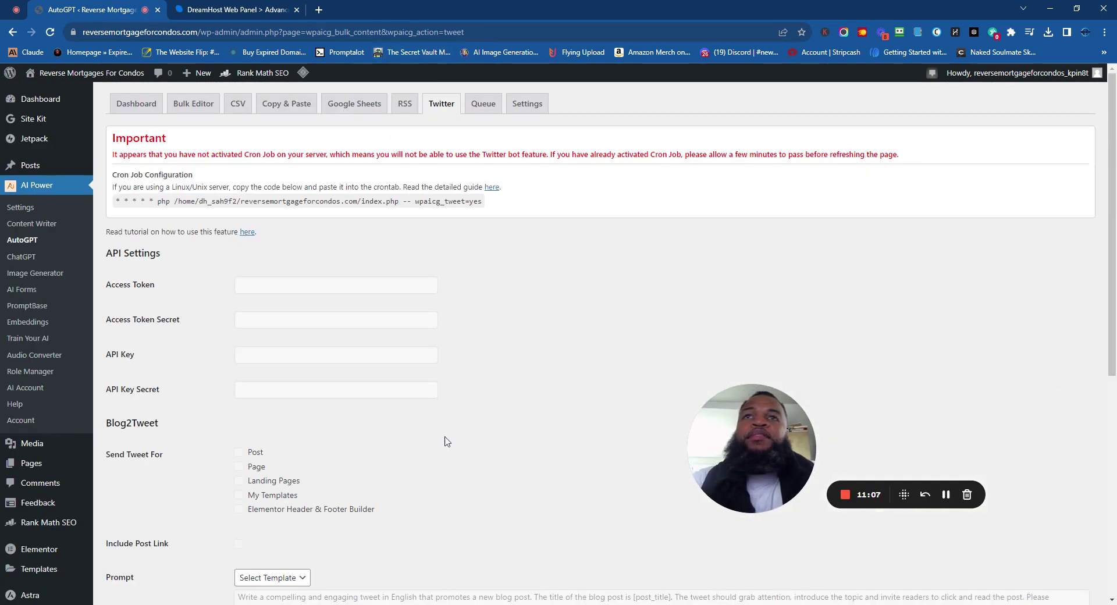
pyautogui.click(512, 106)
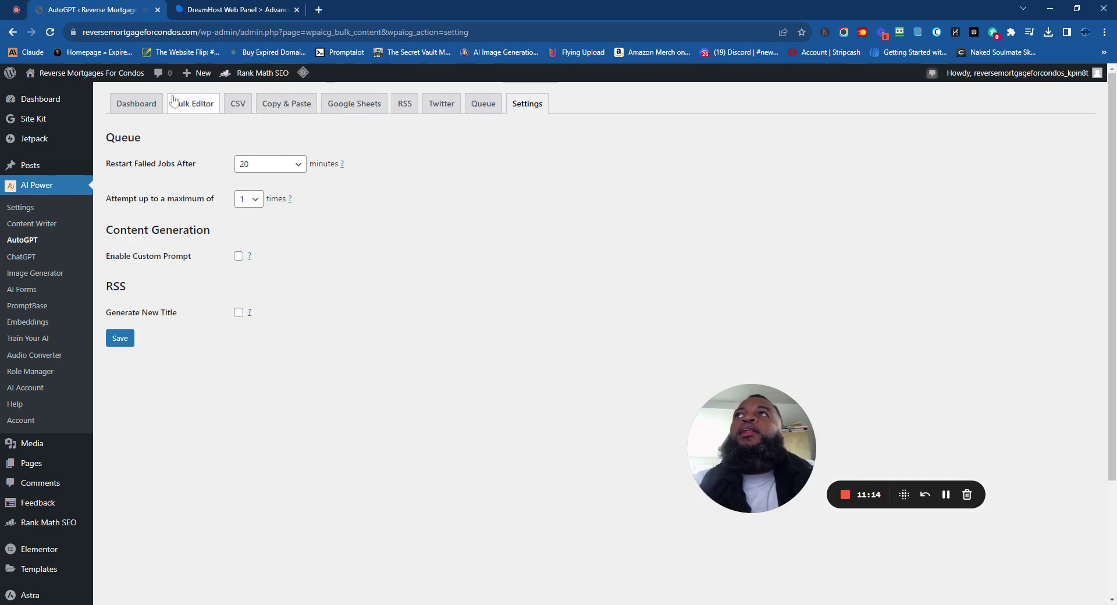
pyautogui.click(146, 107)
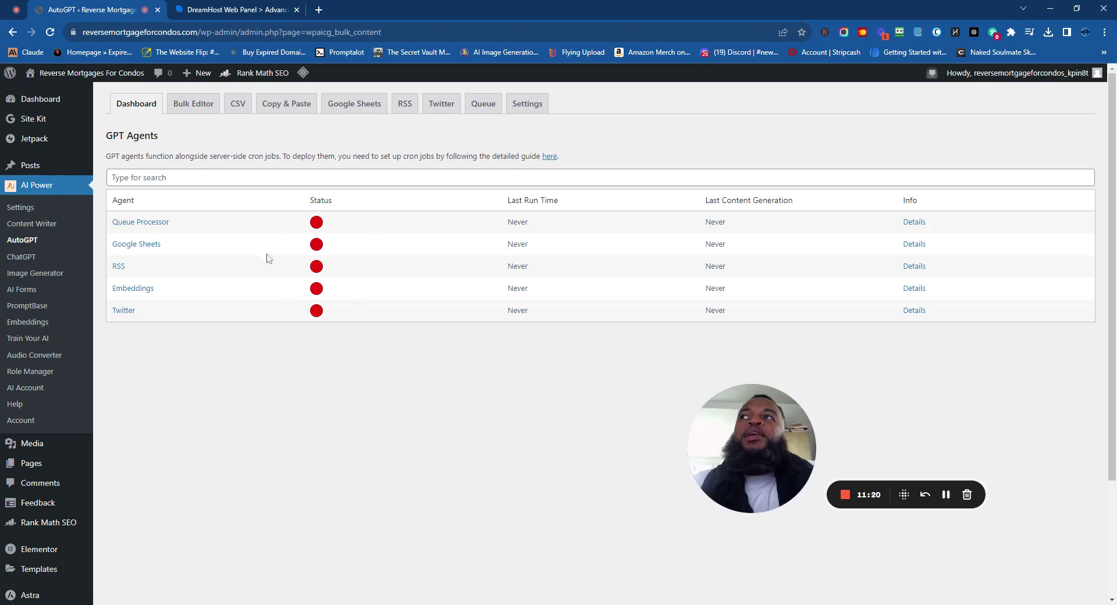
pyautogui.click(369, 101)
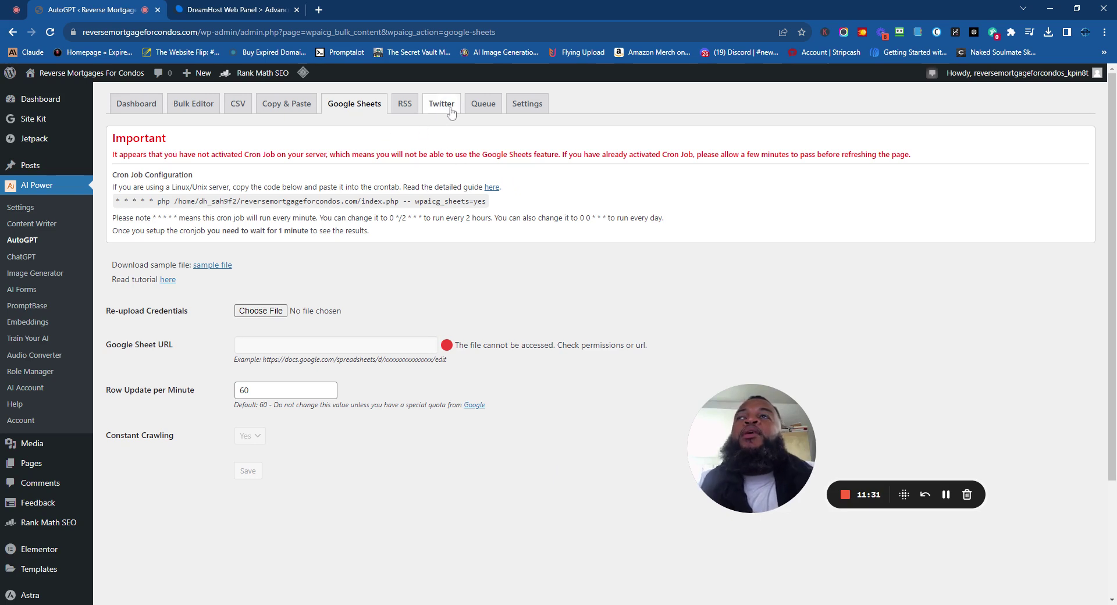
pyautogui.click(483, 104)
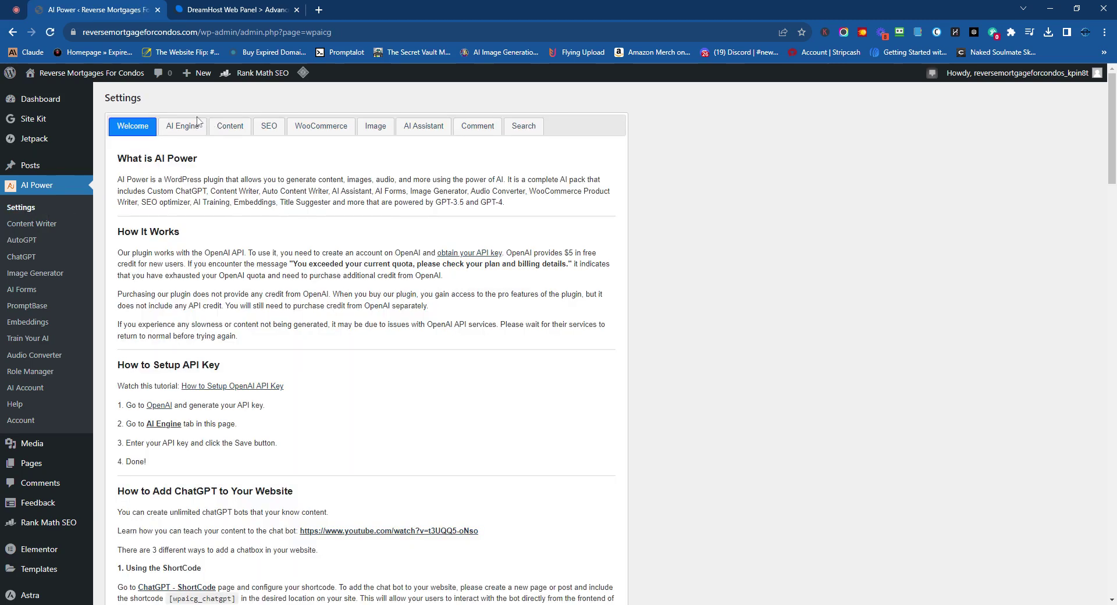
# Open AI Power's AI Engine settings and follow the link for getting an API key to OpenAI's API keys page.
pyautogui.click(194, 129)
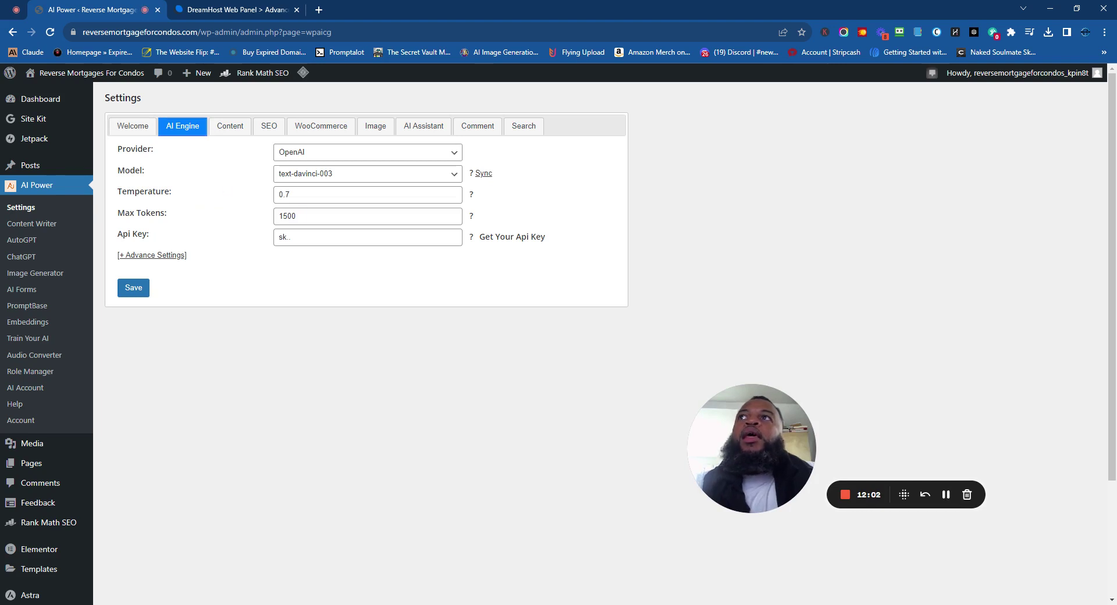
pyautogui.click(290, 237)
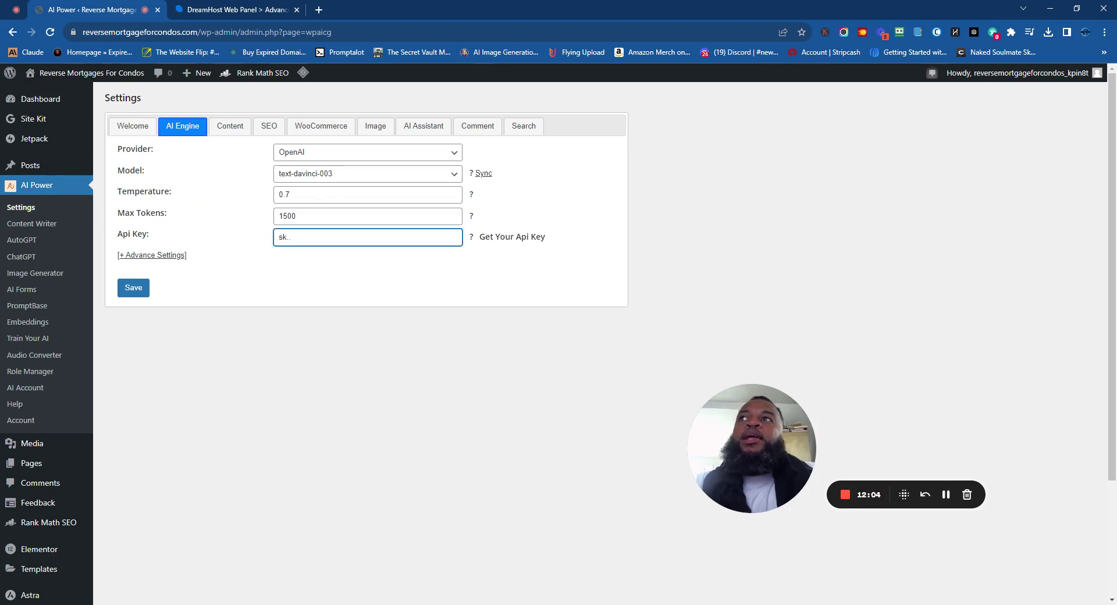
pyautogui.click(523, 237)
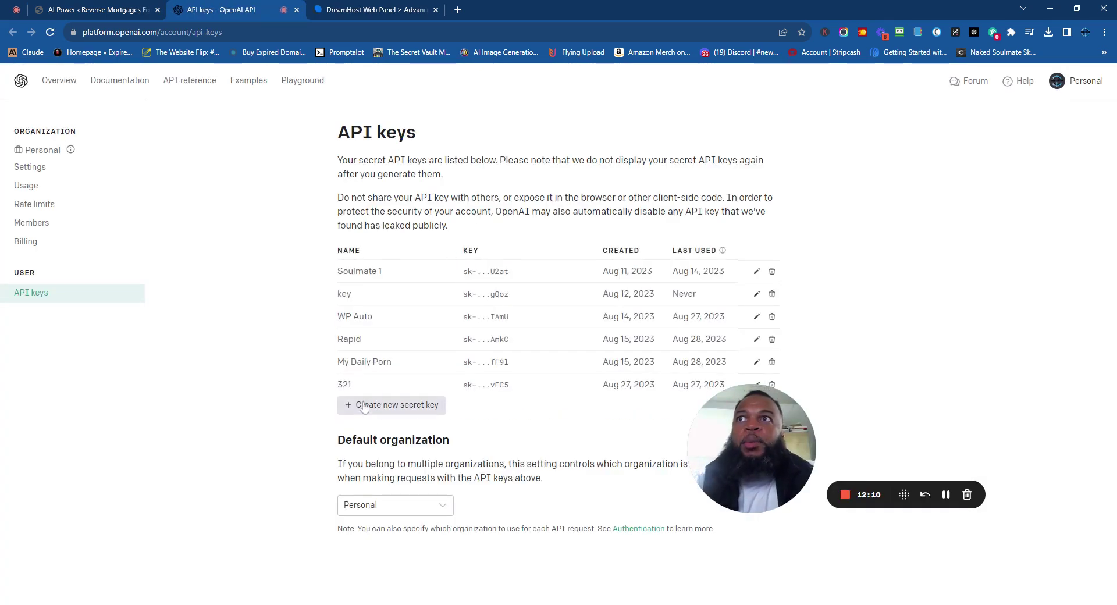
# Create an OpenAI secret key named "RV", then enter it as the API key in WordPress's AI Engine settings and save.
pyautogui.click(397, 407)
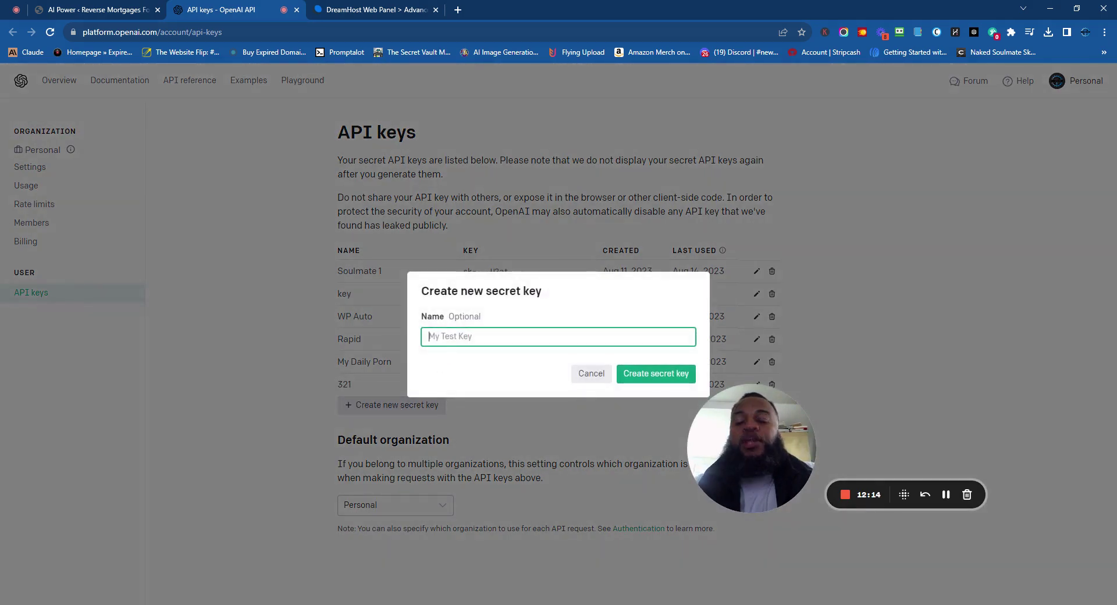
pyautogui.write('RV M')
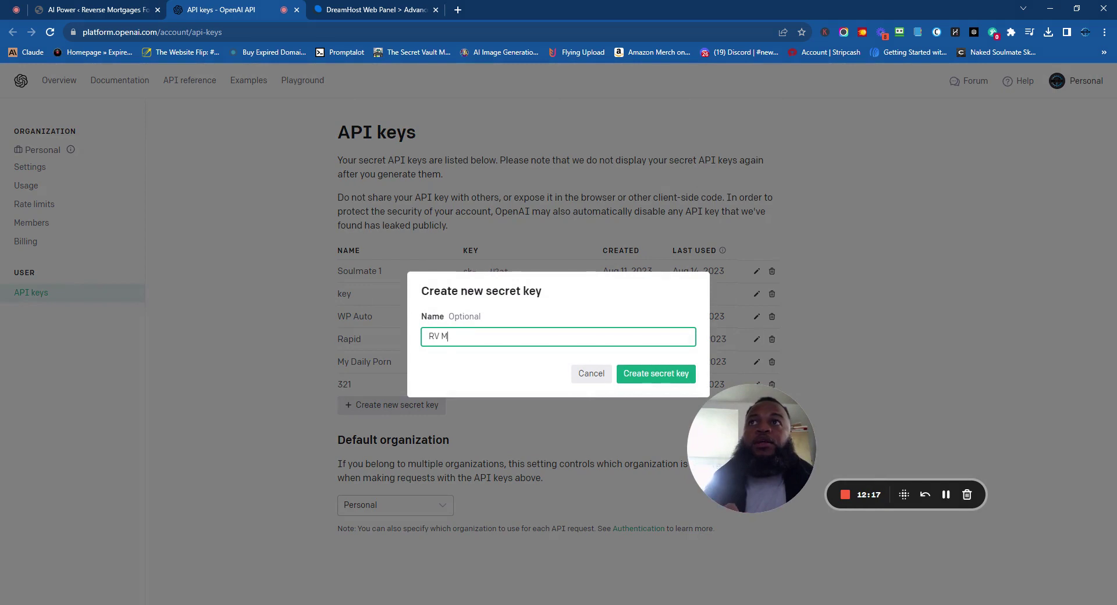
pyautogui.press('BackSpace')
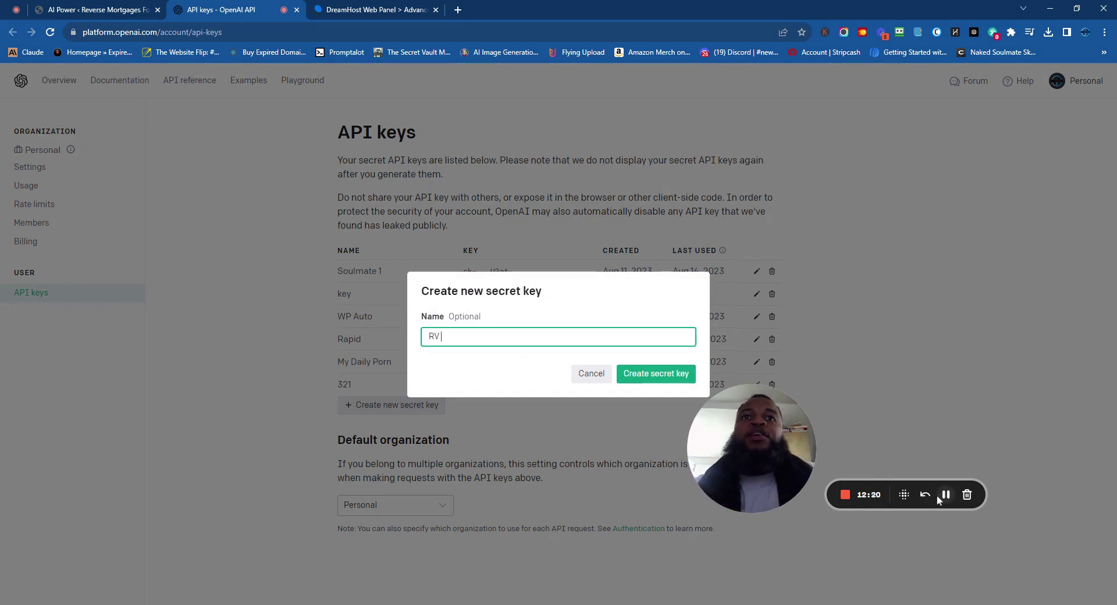
pyautogui.press('Return')
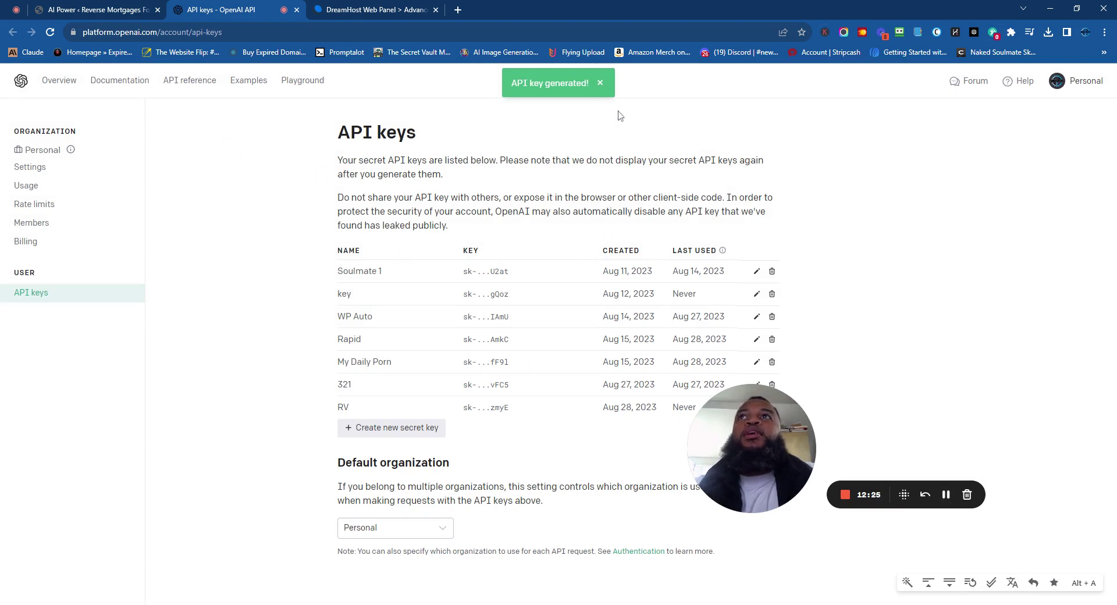
pyautogui.click(80, 4)
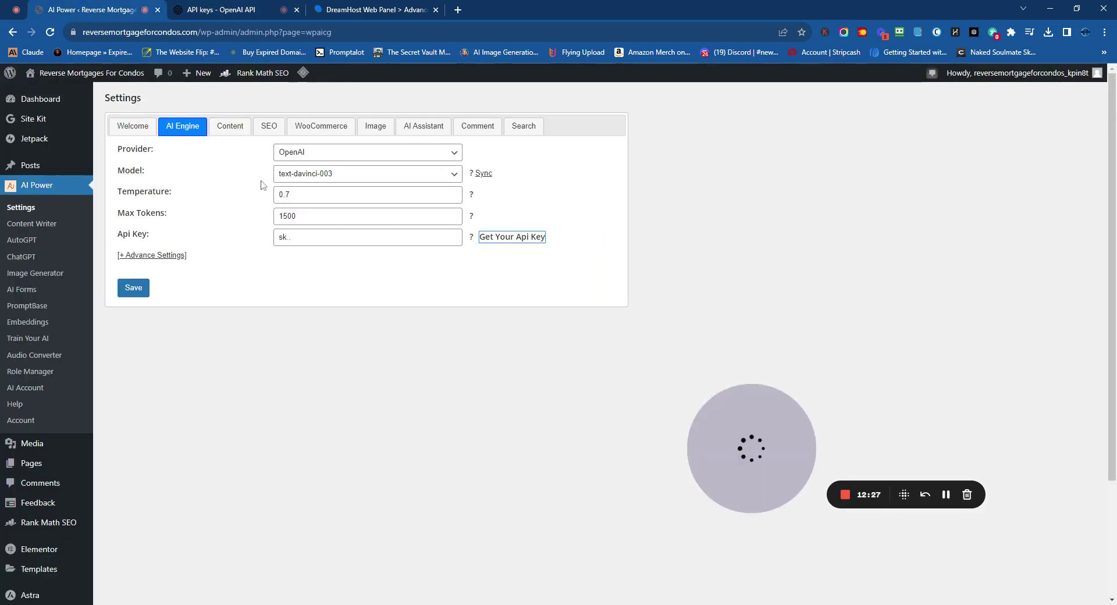
pyautogui.click(946, 498)
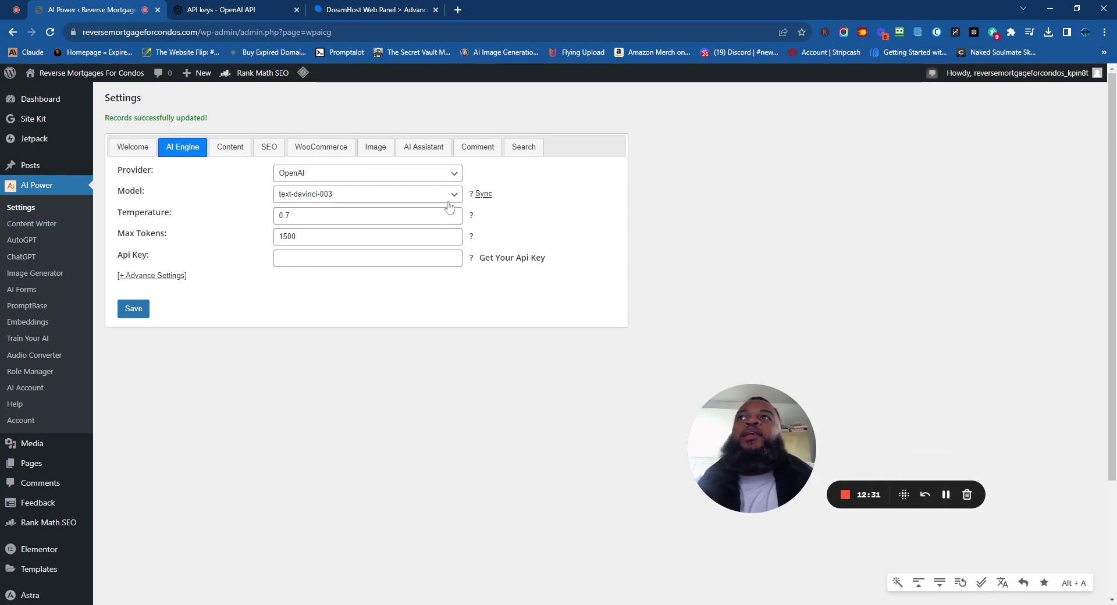
# Check the model choices in the AI Engine settings and set Max Tokens to 4500.
pyautogui.click(399, 196)
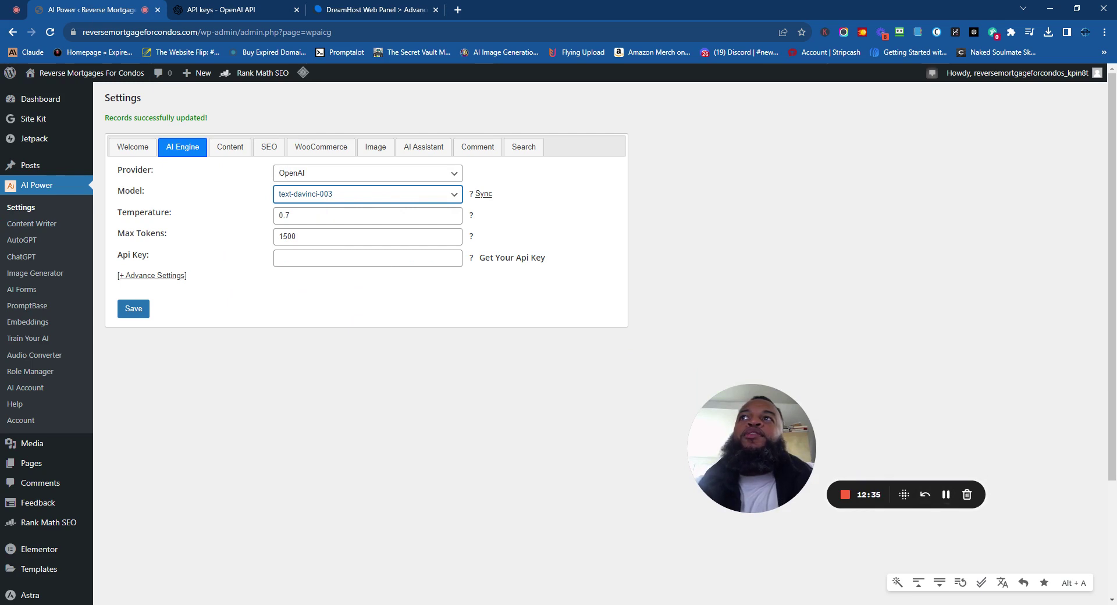
pyautogui.click(234, 147)
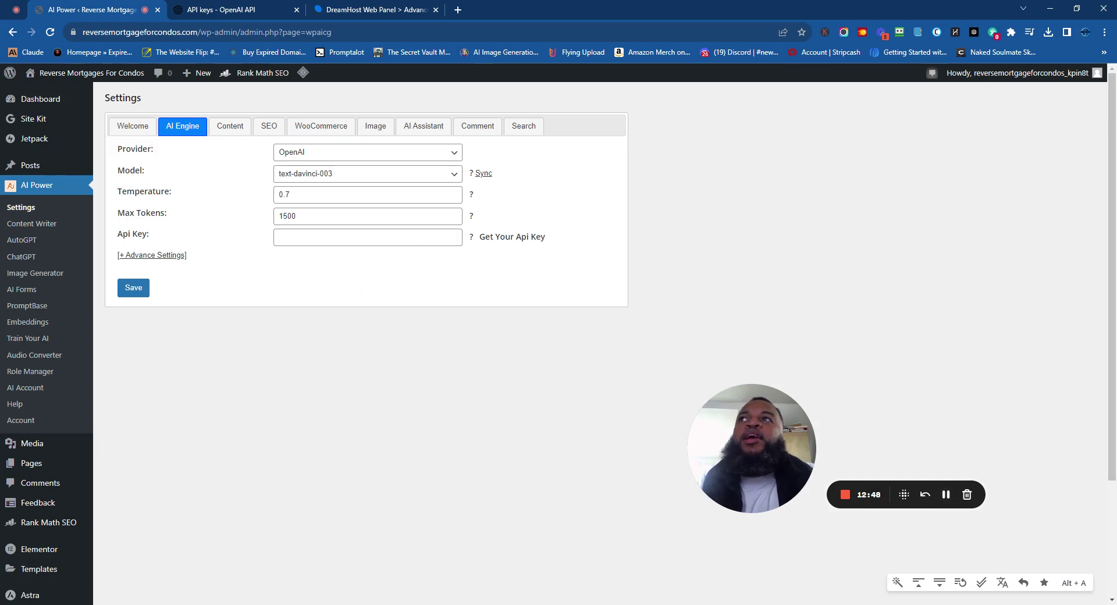
pyautogui.click(285, 216)
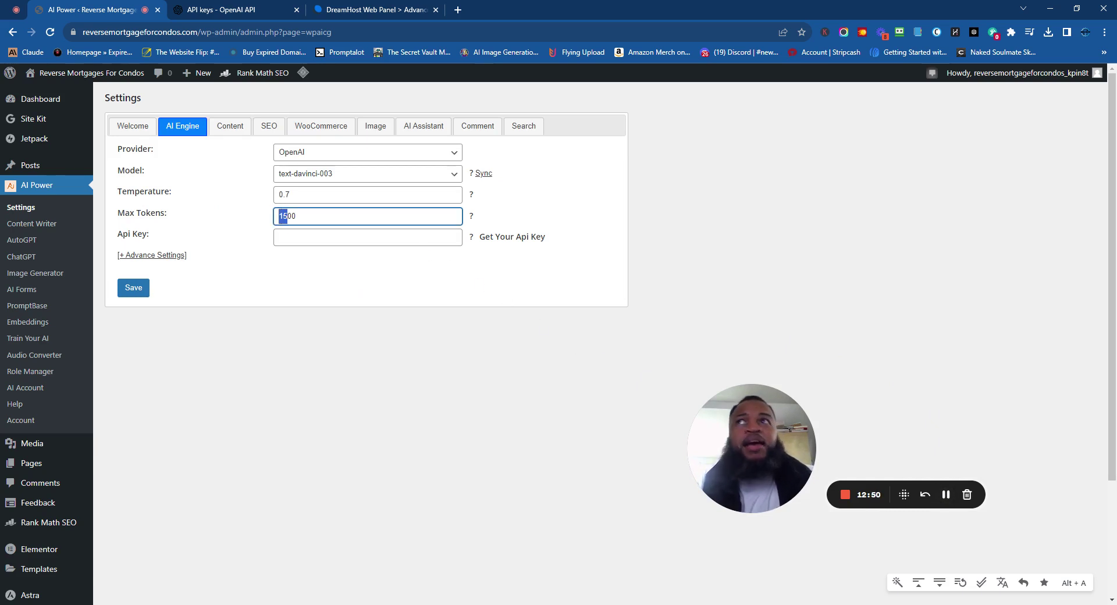
pyautogui.write('45')
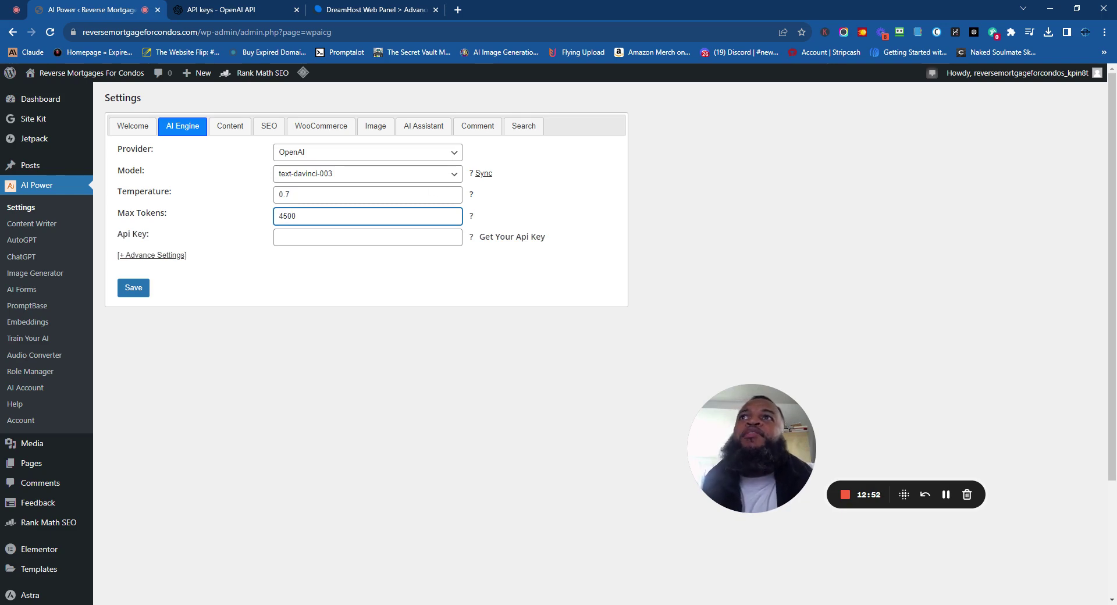
# Open the Max Tokens help page and read how the setting is adjusted and affects generated content.
pyautogui.click(472, 216)
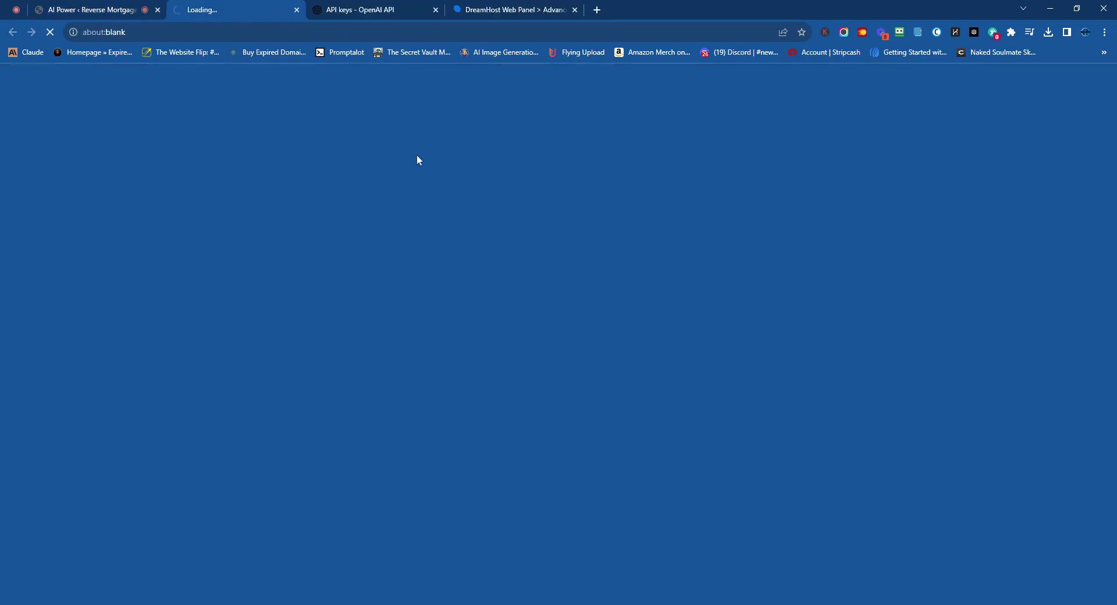
pyautogui.scroll(-2, 365, 193)
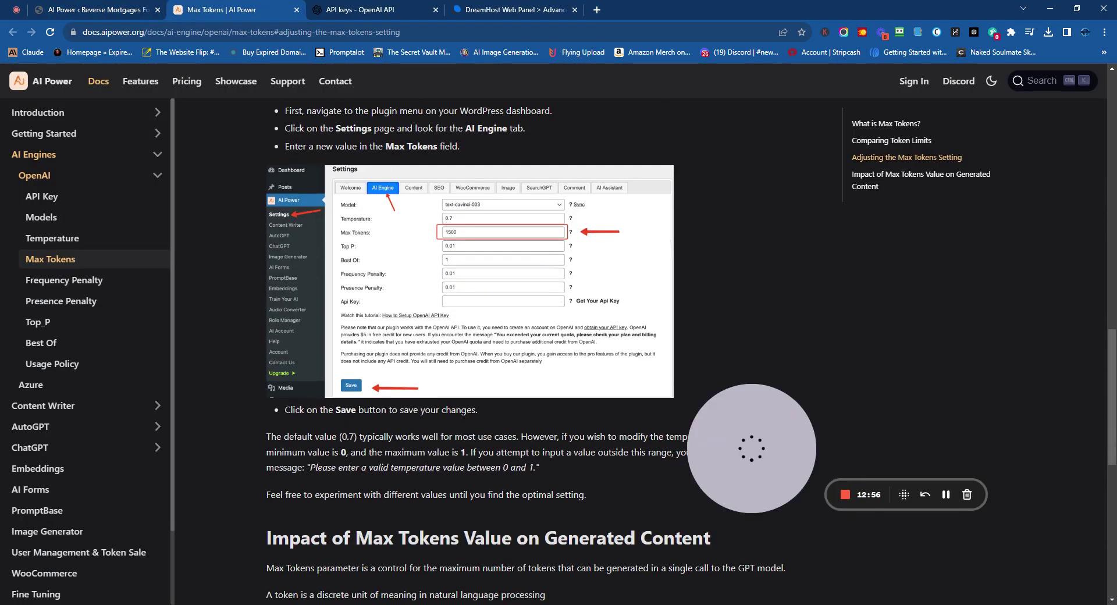
pyautogui.scroll(-3, 376, 201)
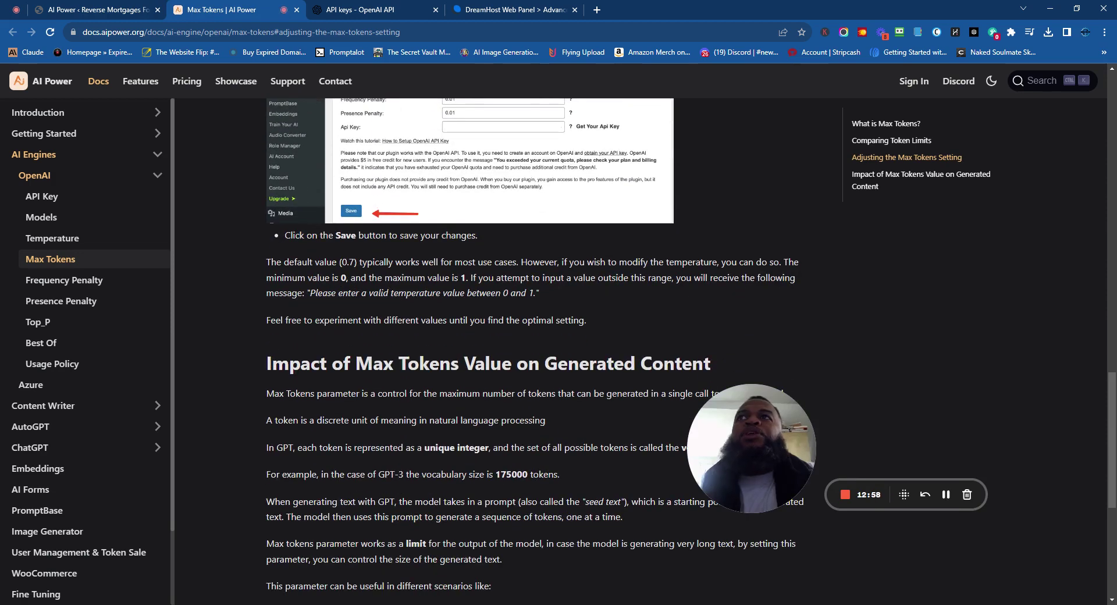
pyautogui.scroll(-3, 388, 291)
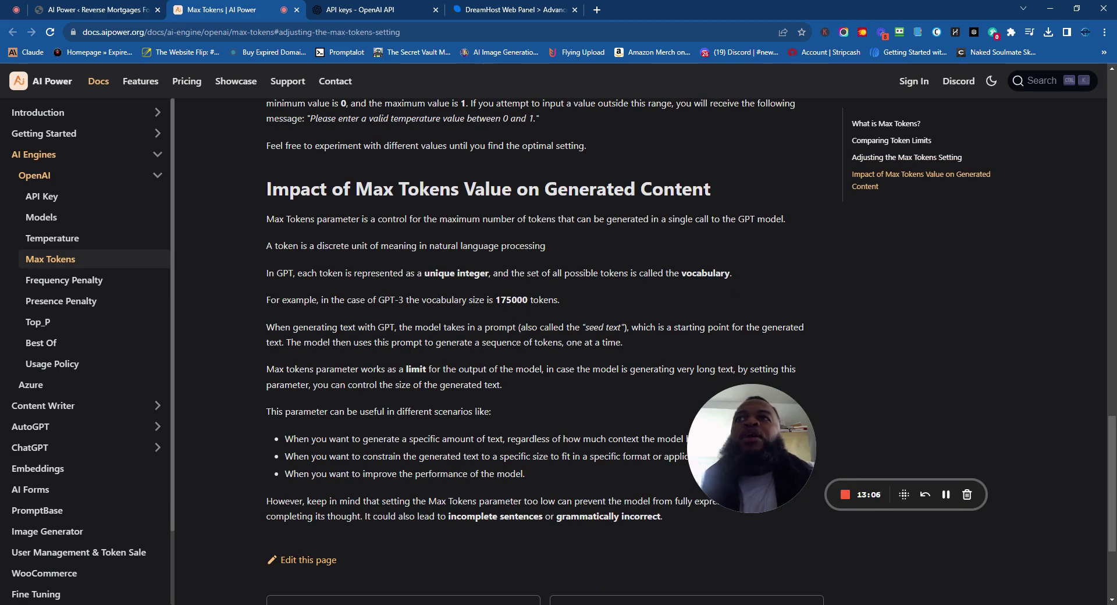
pyautogui.scroll(-4, 541, 349)
pyautogui.scroll(2, 541, 349)
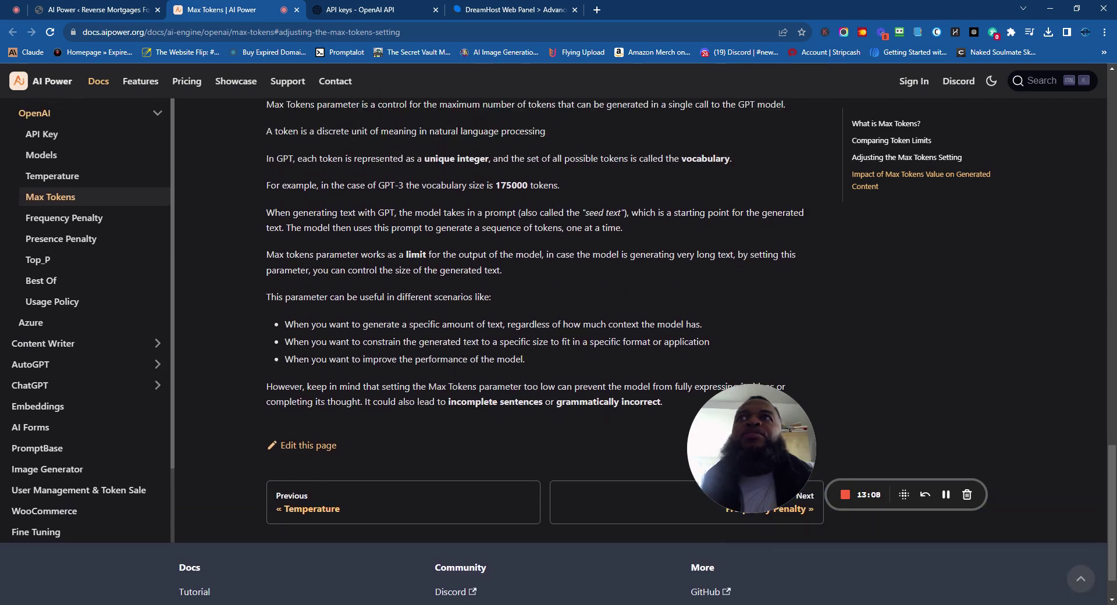
# Finish reading the Max Tokens help page, close the OpenAI API keys and DreamHost pages, and return to AI Power's AI Engine settings.
pyautogui.scroll(3, 541, 349)
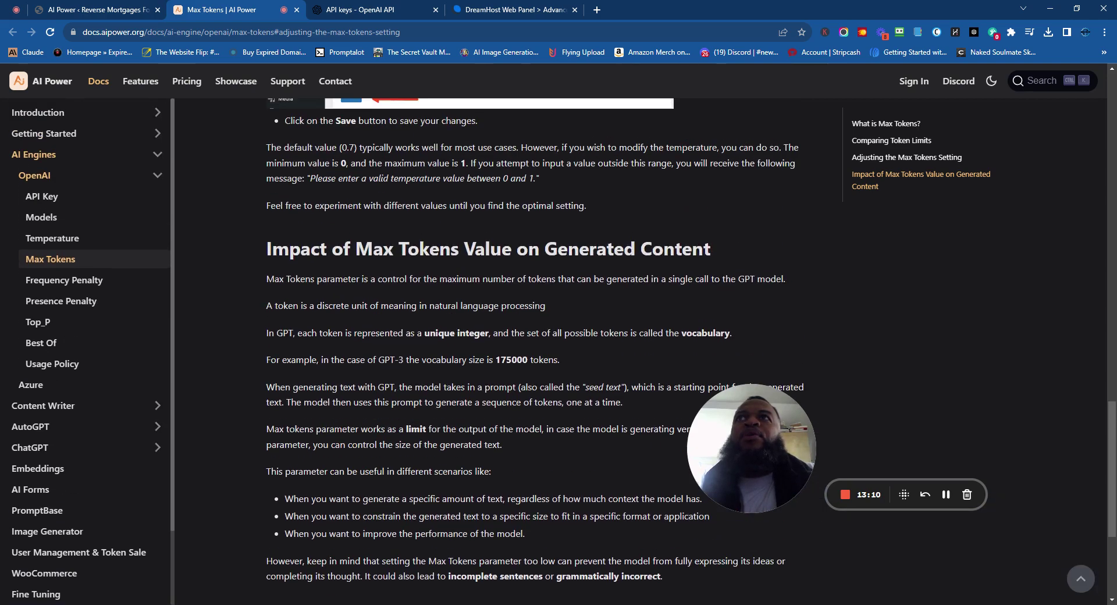
pyautogui.scroll(2, 541, 349)
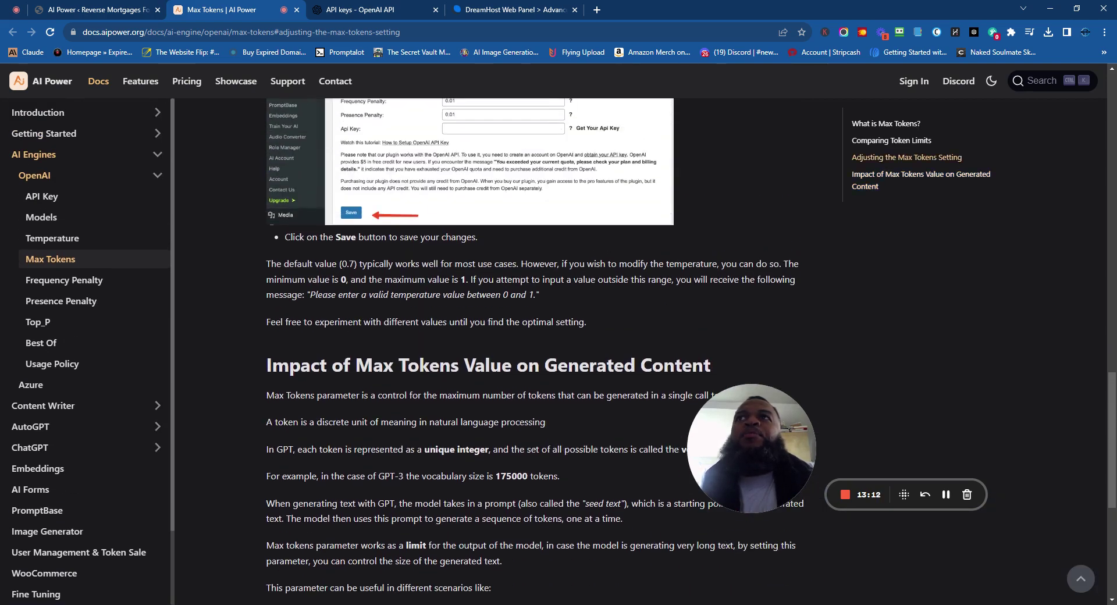
pyautogui.click(355, 9)
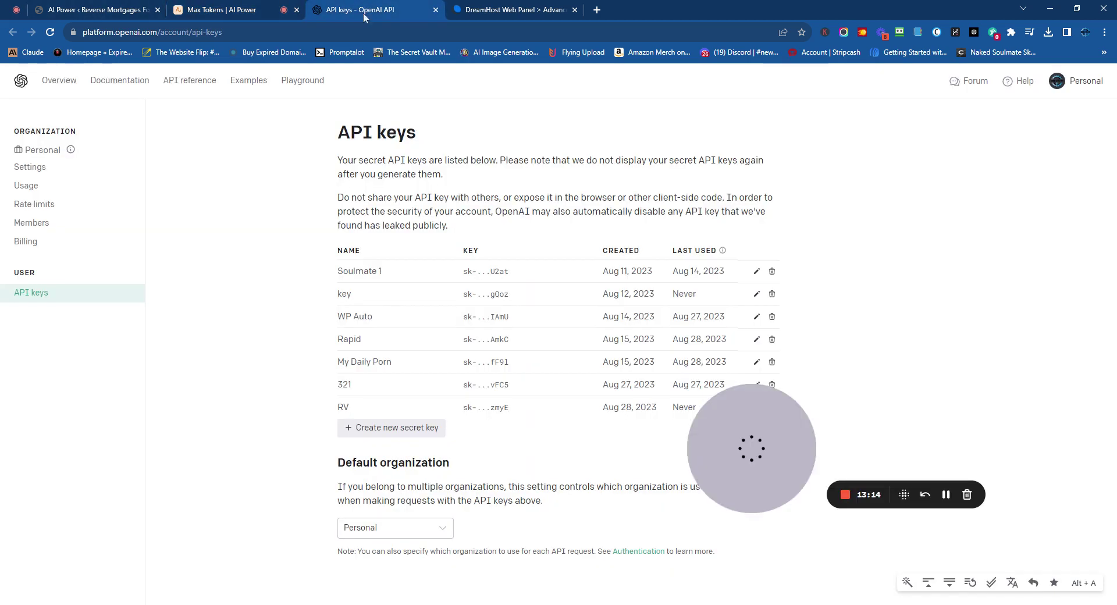
pyautogui.click(436, 10)
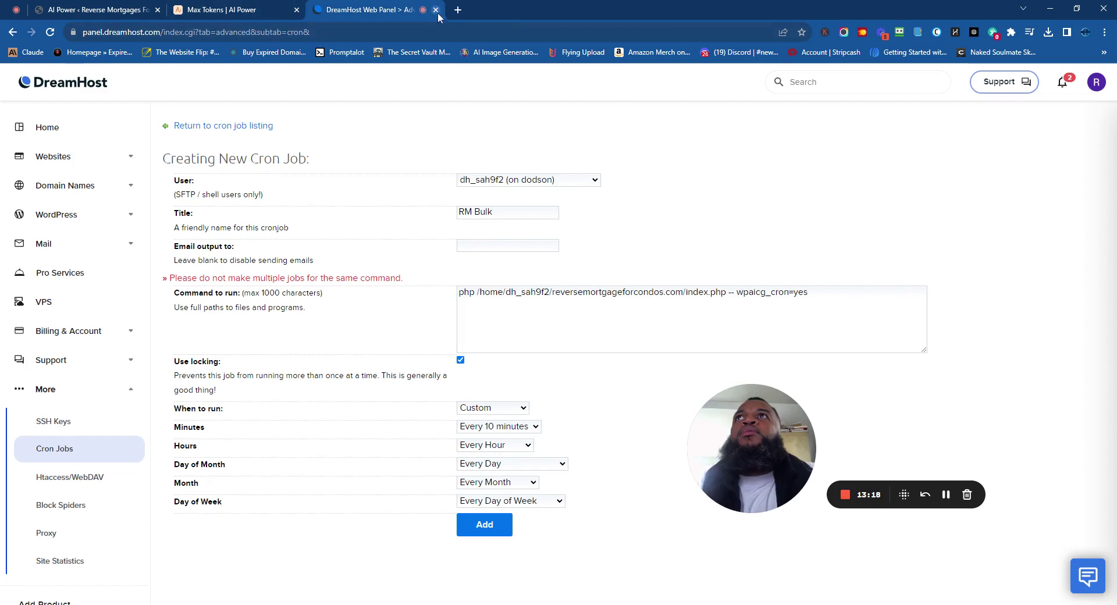
pyautogui.click(435, 9)
pyautogui.click(132, 6)
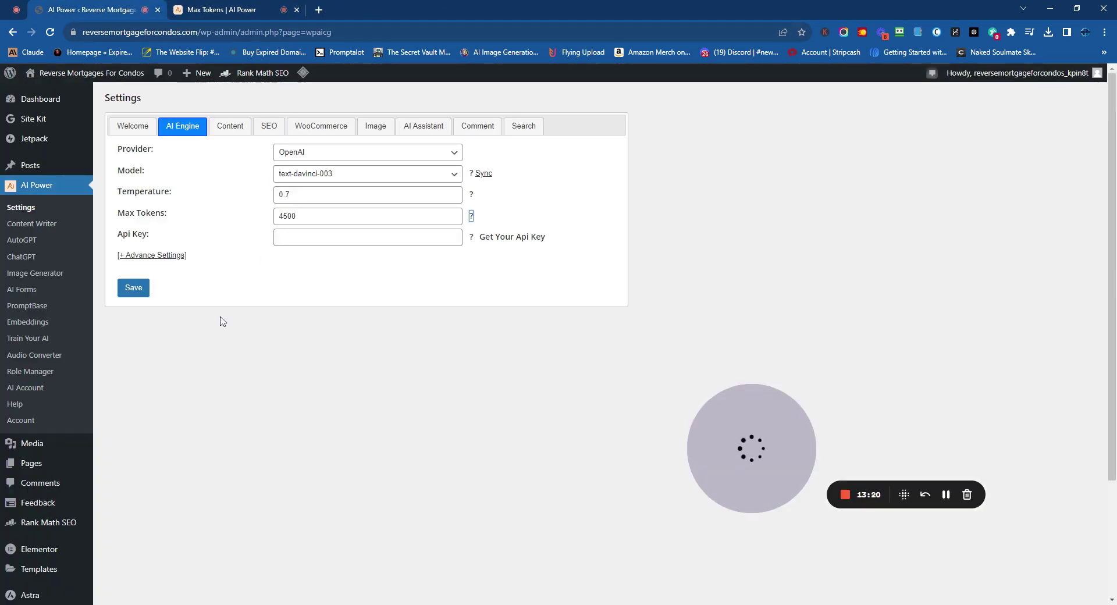
# Try to set Max Tokens to 45000 in the AI Engine settings and save.
pyautogui.click(314, 216)
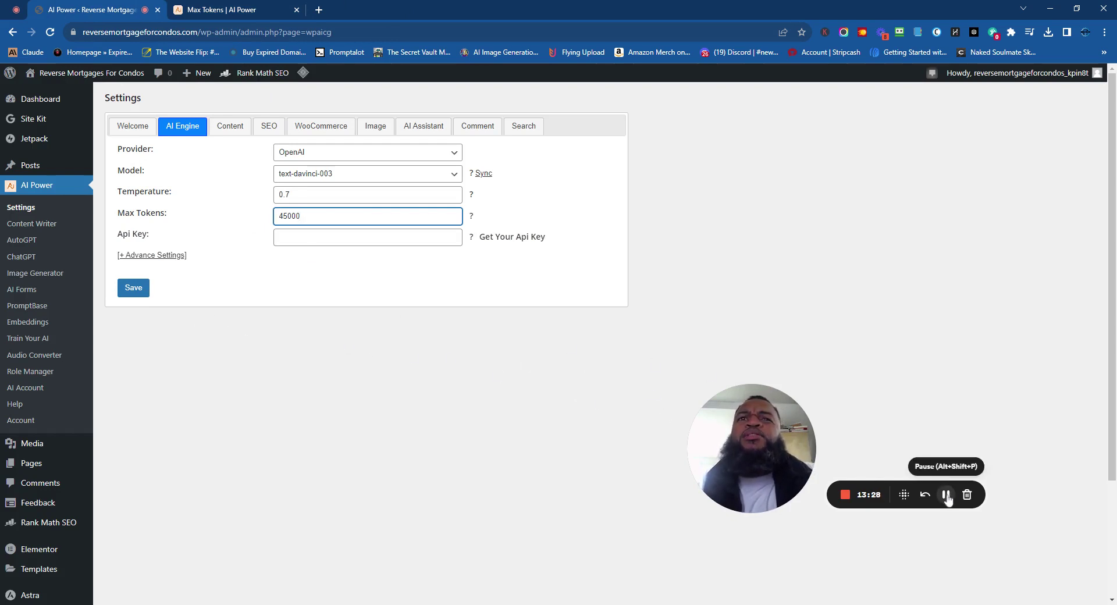
pyautogui.click(133, 288)
pyautogui.scroll(-3, 303, 389)
pyautogui.scroll(-8, 302, 390)
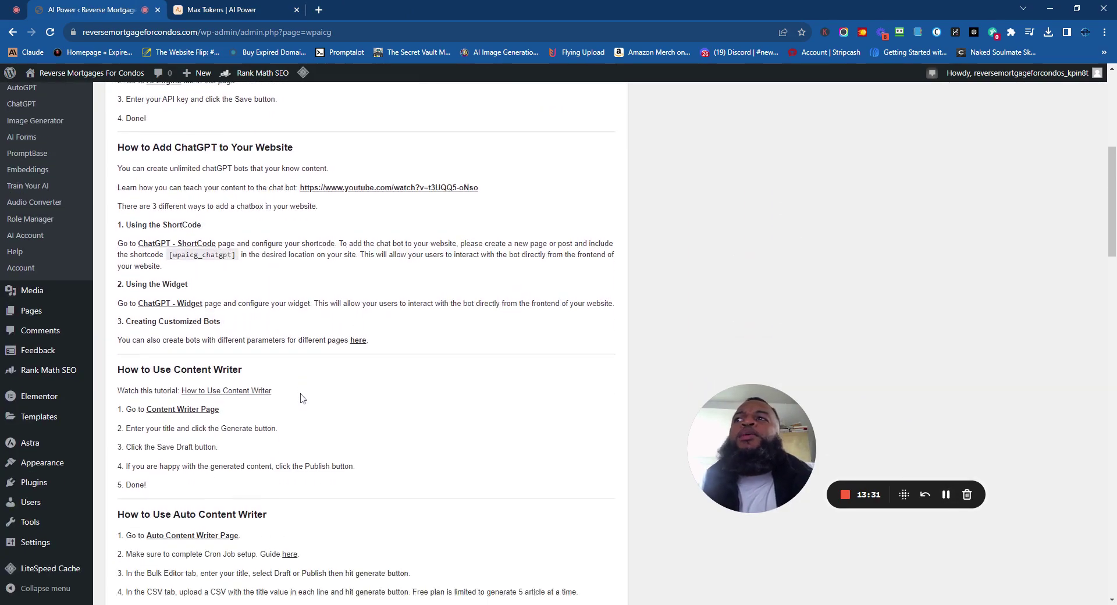
pyautogui.scroll(-2, 287, 455)
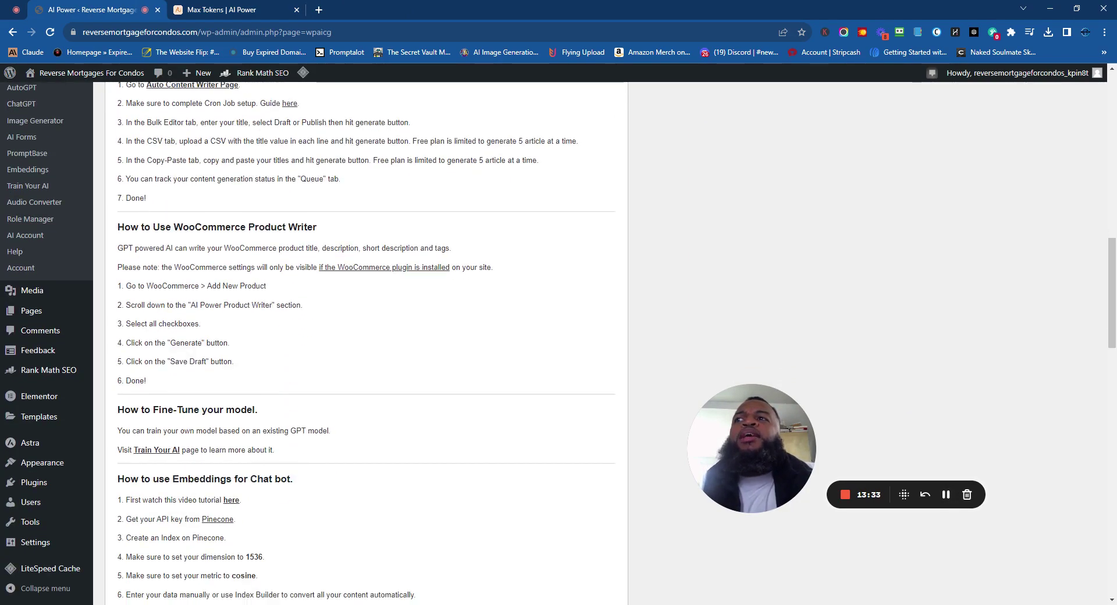
pyautogui.scroll(14, 287, 455)
# Open the Content settings and read the message about the valid max token range.
pyautogui.click(243, 148)
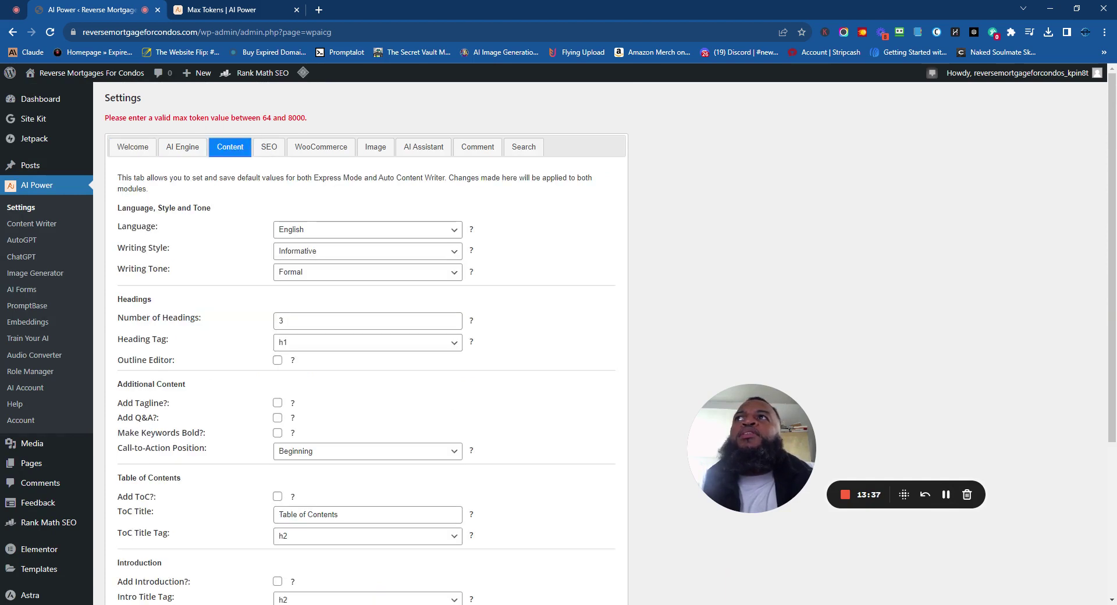
pyautogui.moveTo(214, 117); pyautogui.dragTo(301, 117)
pyautogui.click(296, 118)
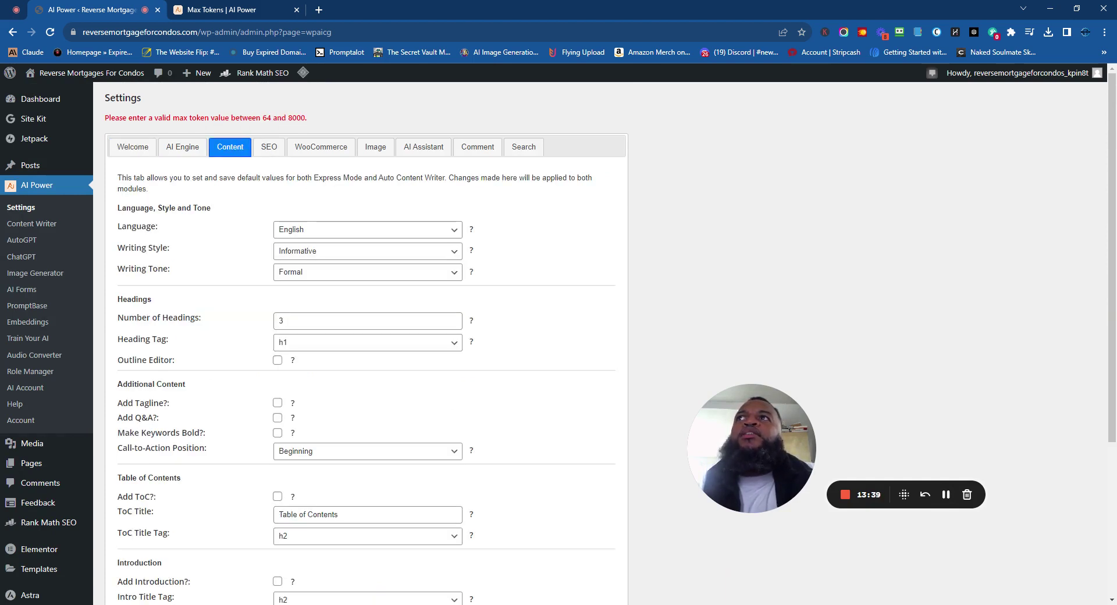
pyautogui.doubleClick(296, 117)
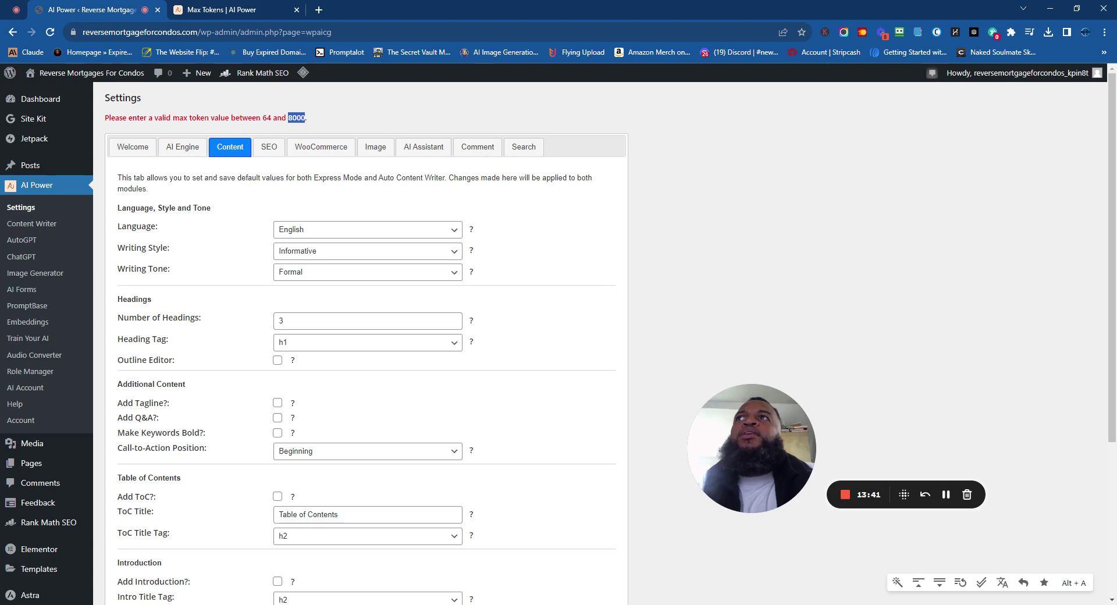
pyautogui.click(946, 494)
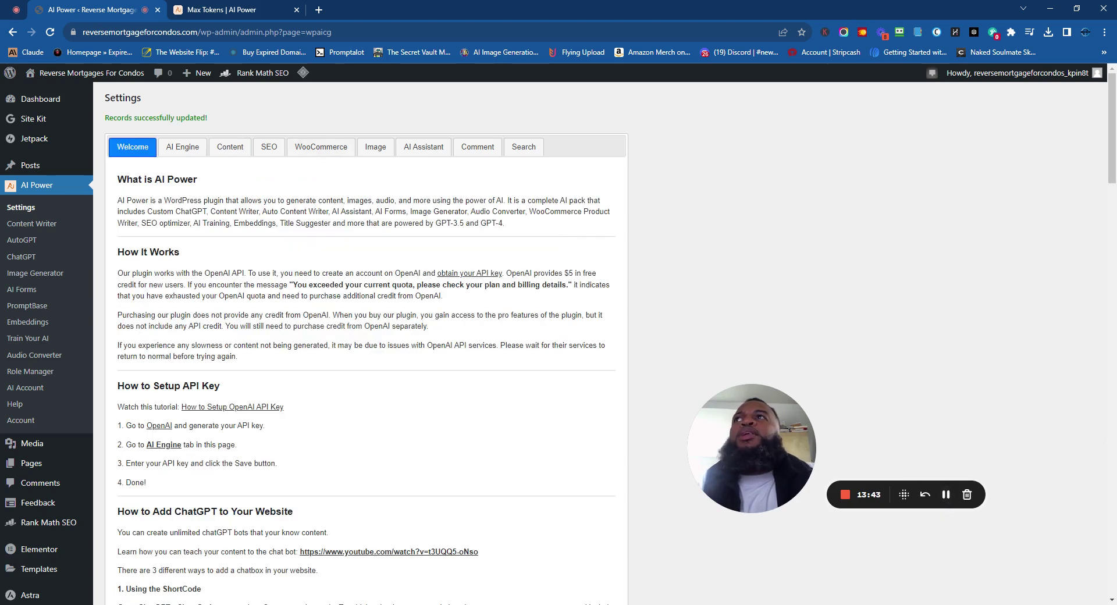
# Set the Writing Style to Business and the Writing Tone to Professional in AI Power's Content settings.
pyautogui.click(230, 150)
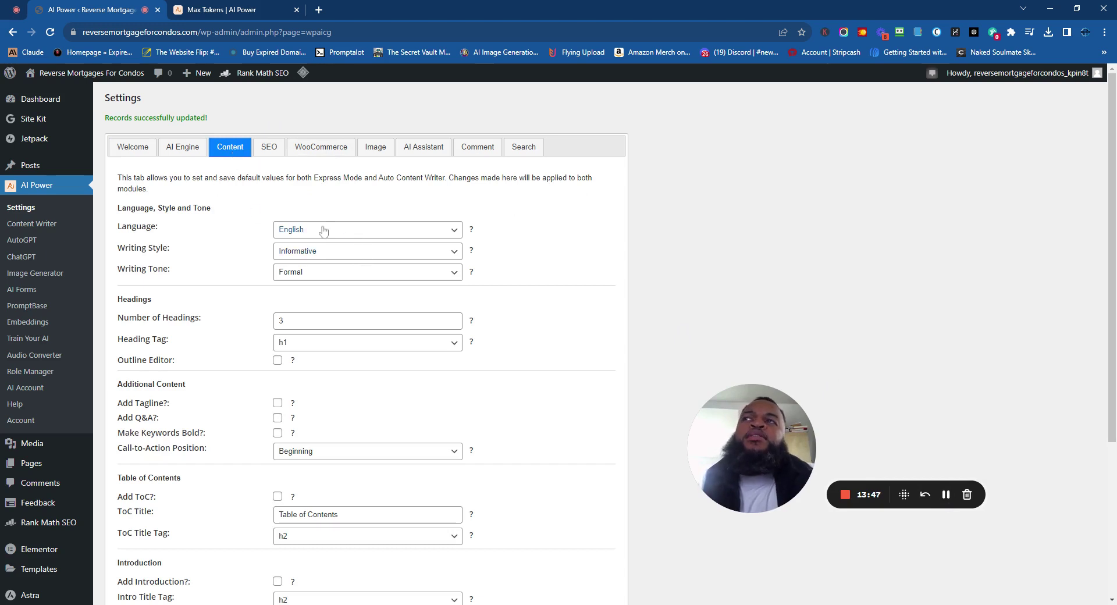
pyautogui.click(329, 255)
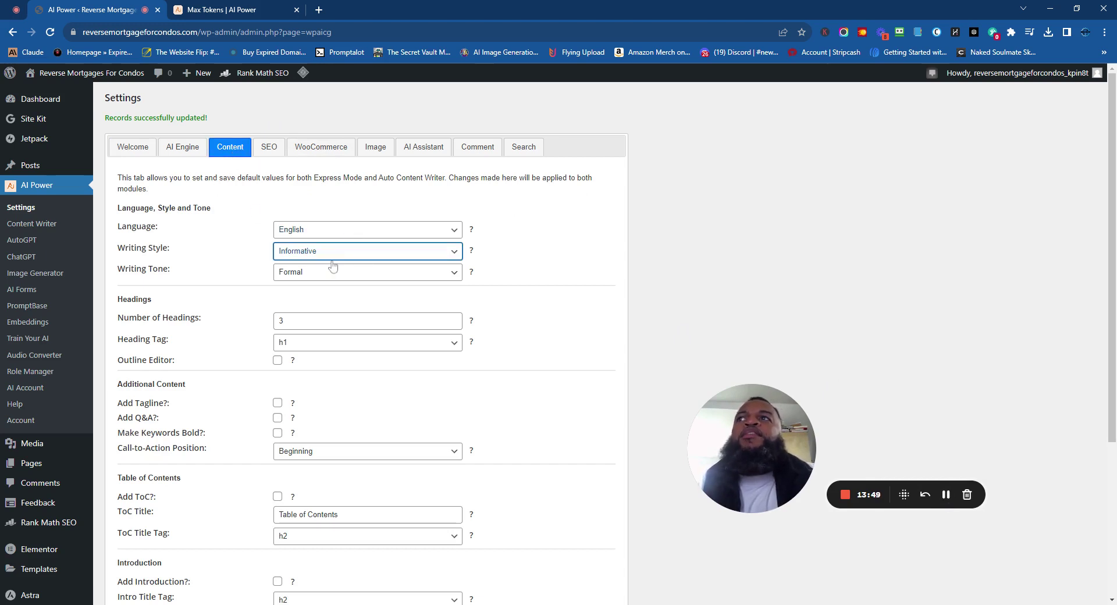
pyautogui.click(318, 230)
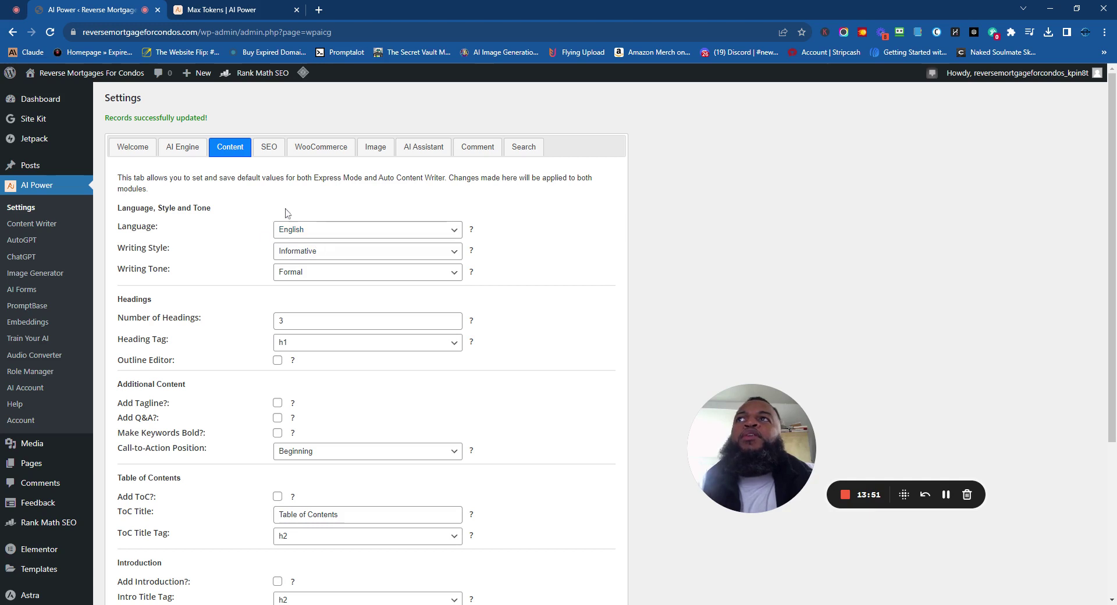
pyautogui.click(304, 256)
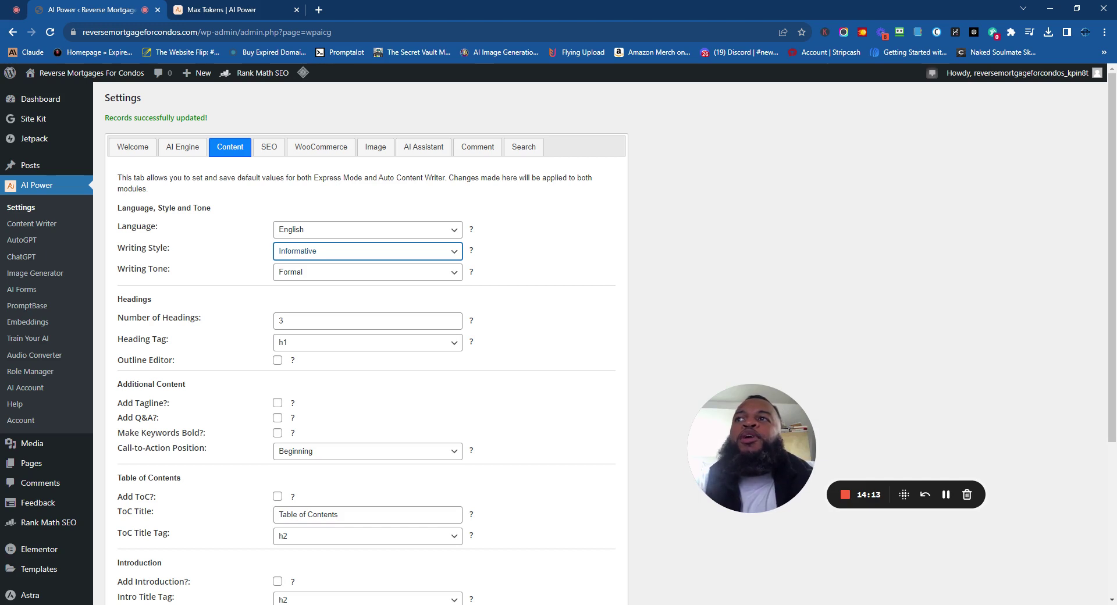
pyautogui.click(308, 389)
pyautogui.click(301, 274)
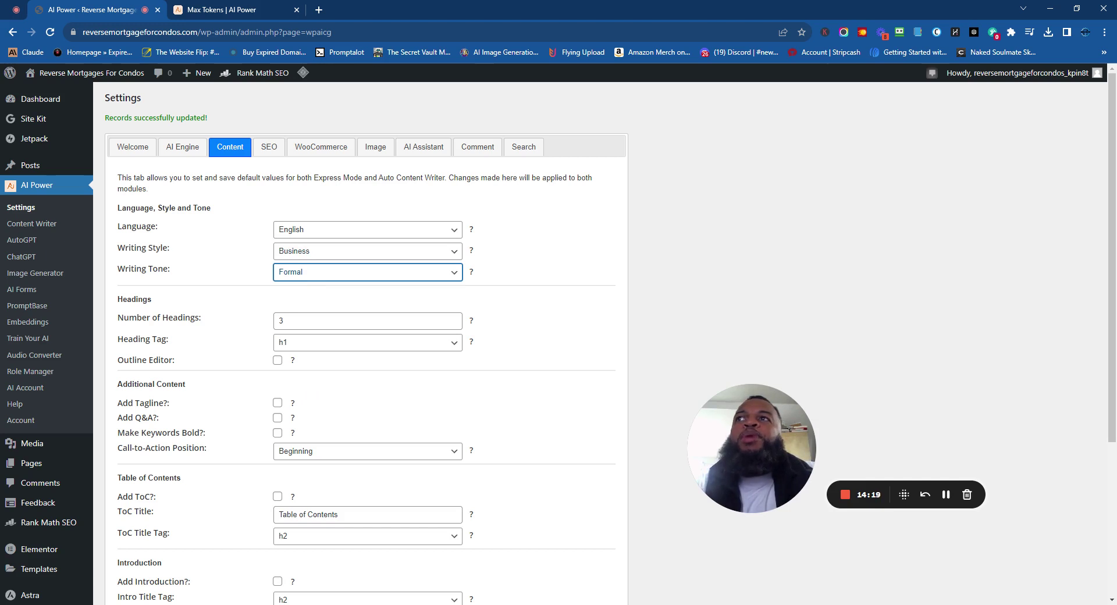
pyautogui.click(305, 326)
# Set the Number of Headings to 15 and the Heading Tag to h2.
pyautogui.scroll(-1, 234, 295)
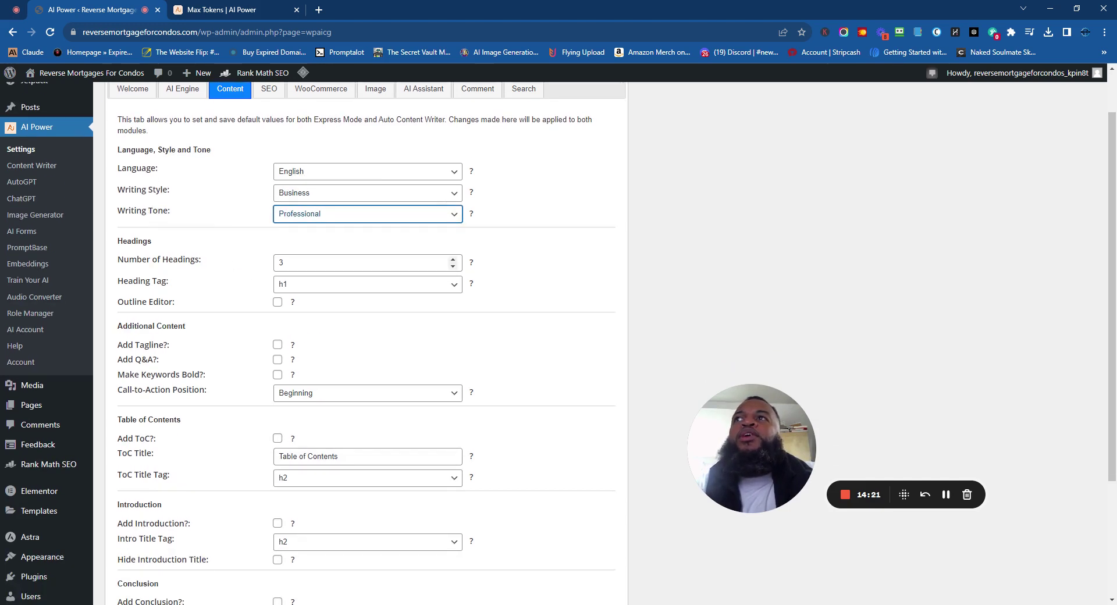
pyautogui.click(306, 263)
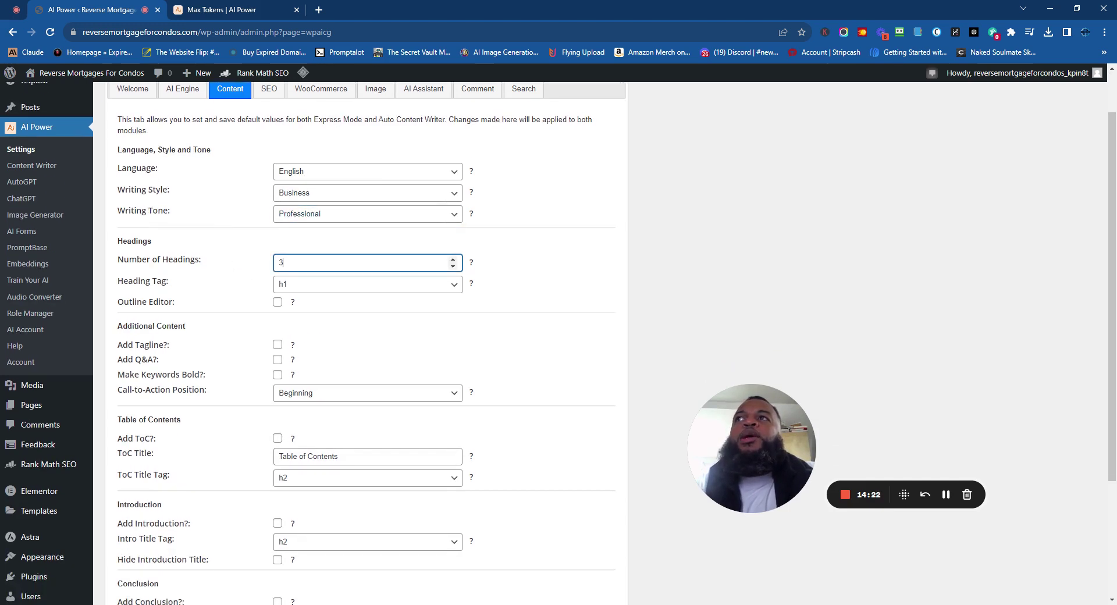
pyautogui.click(453, 259)
pyautogui.hotkey('ctrl', 'a')
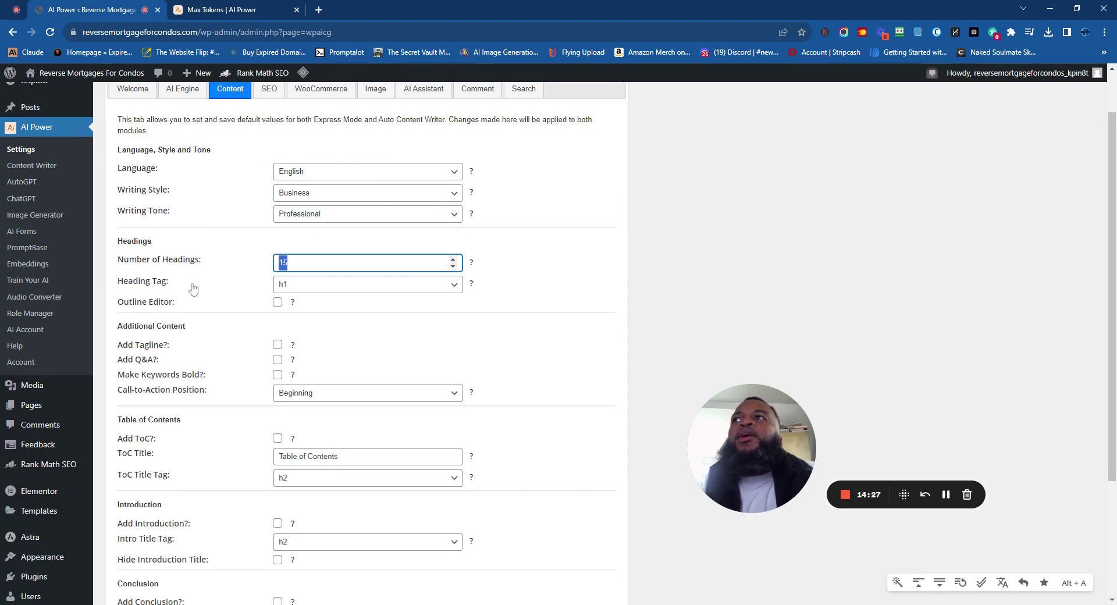
pyautogui.press('Tab')
pyautogui.press('Down')
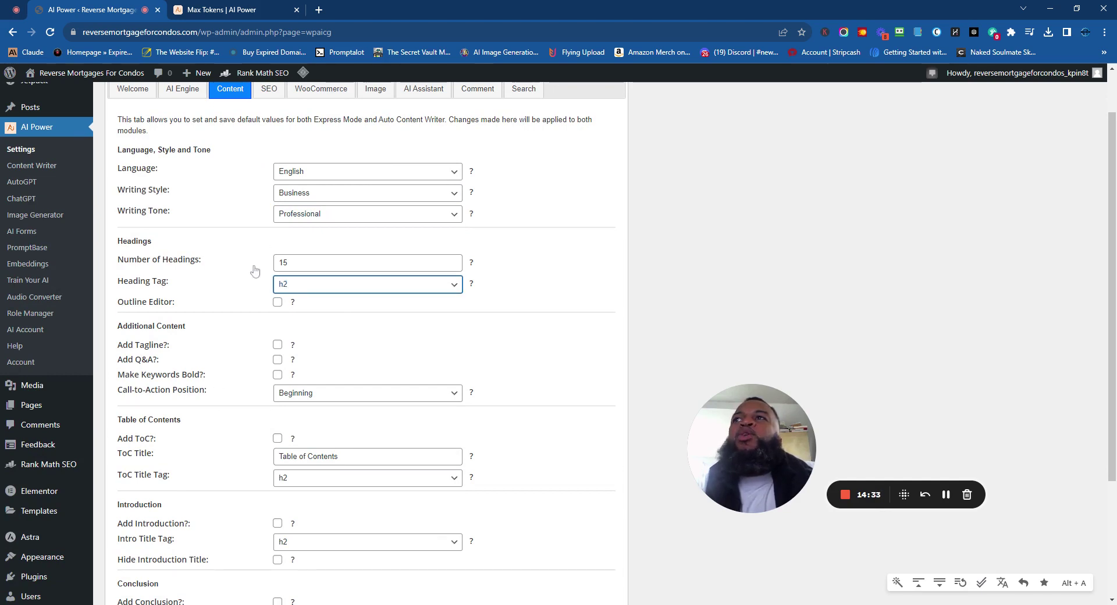
# Enable the tagline, Q&A and bold keywords under Additional Content, and set the Call-to-Action Position to End.
pyautogui.scroll(-1, 253, 314)
pyautogui.scroll(-1, 252, 314)
pyautogui.click(278, 229)
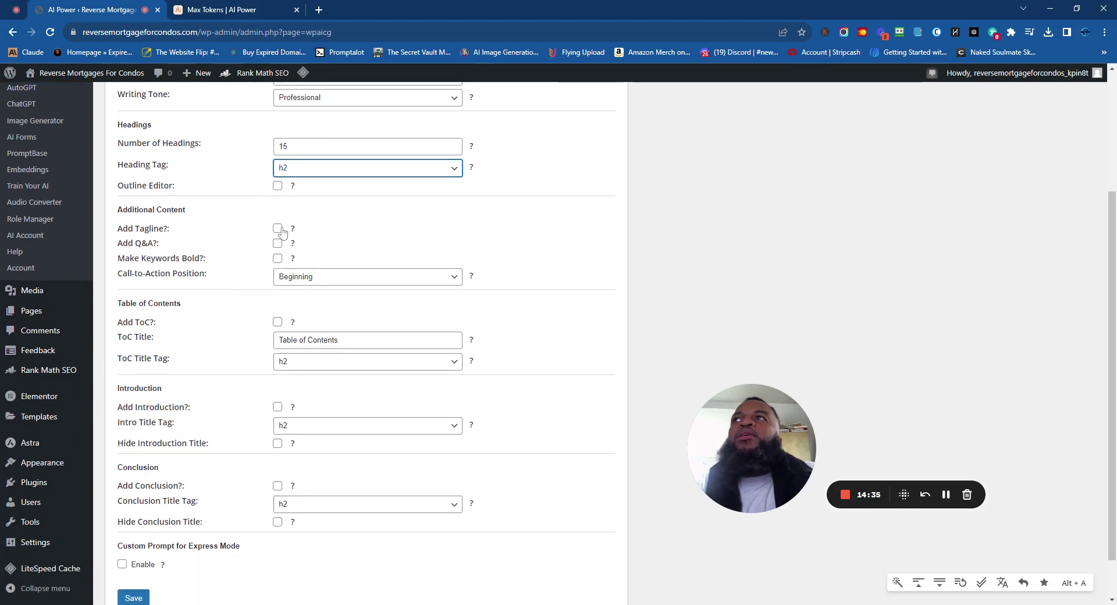
pyautogui.click(279, 243)
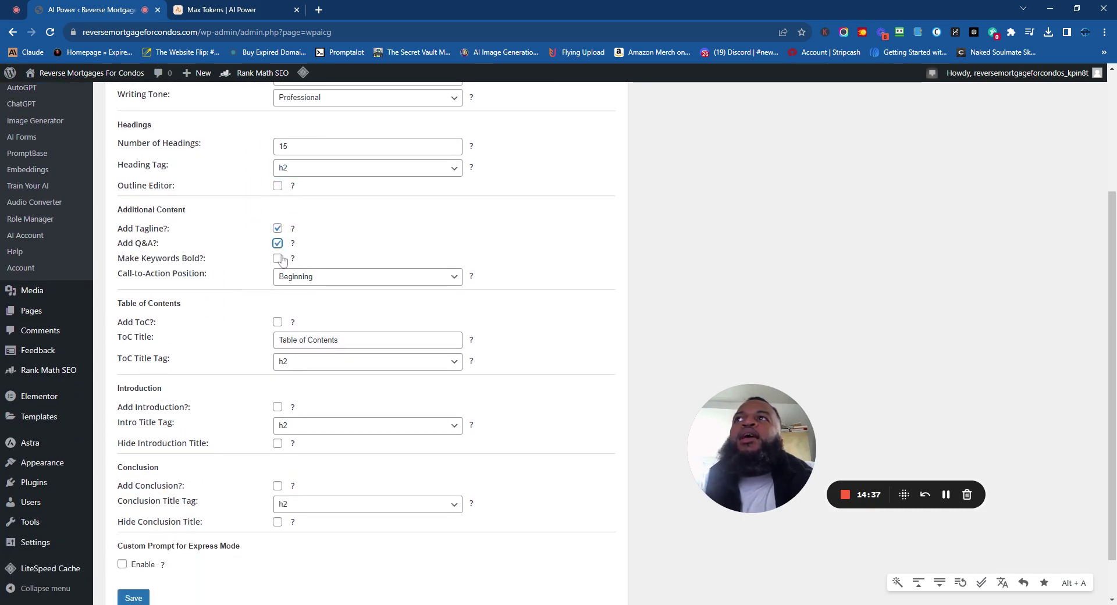
pyautogui.click(278, 259)
pyautogui.click(293, 278)
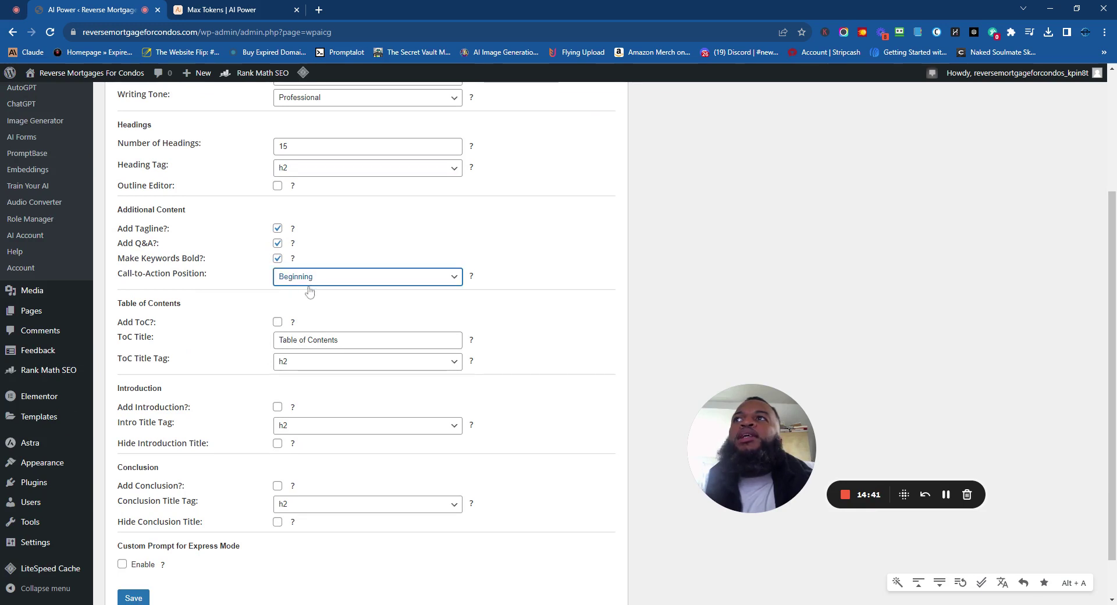
pyautogui.click(309, 308)
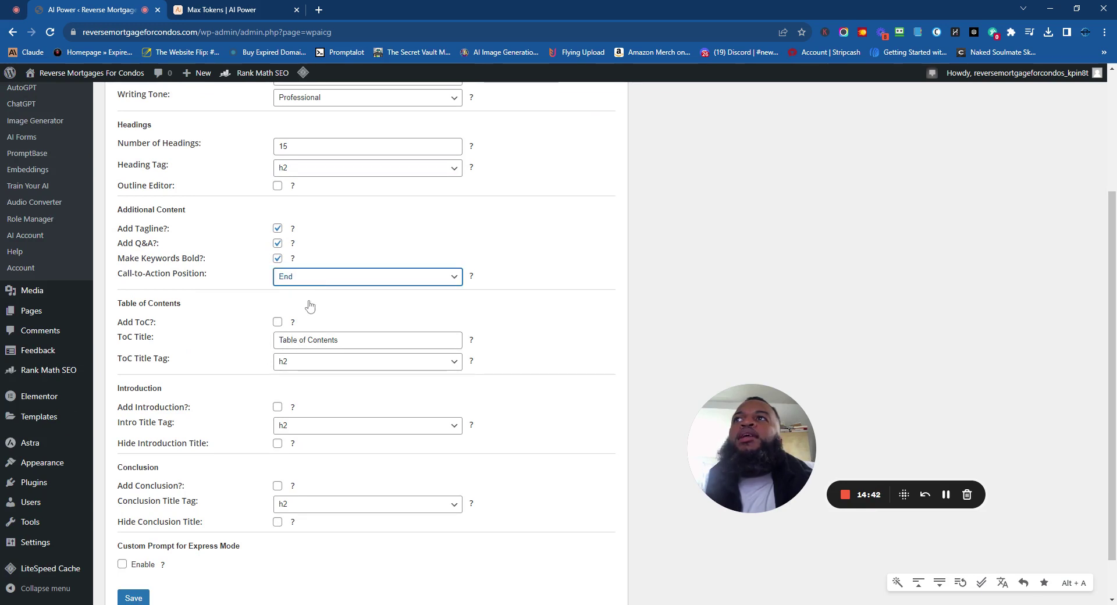
# Enable the table of contents and set its title tag to h3.
pyautogui.click(278, 322)
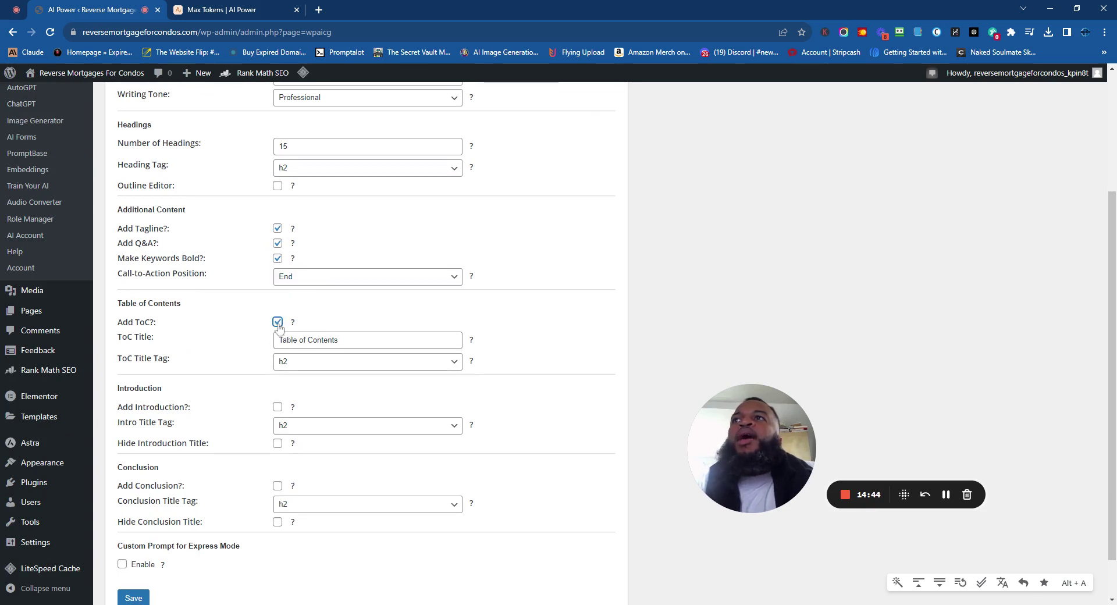
pyautogui.click(308, 361)
pyautogui.click(309, 377)
pyautogui.scroll(-1, 238, 376)
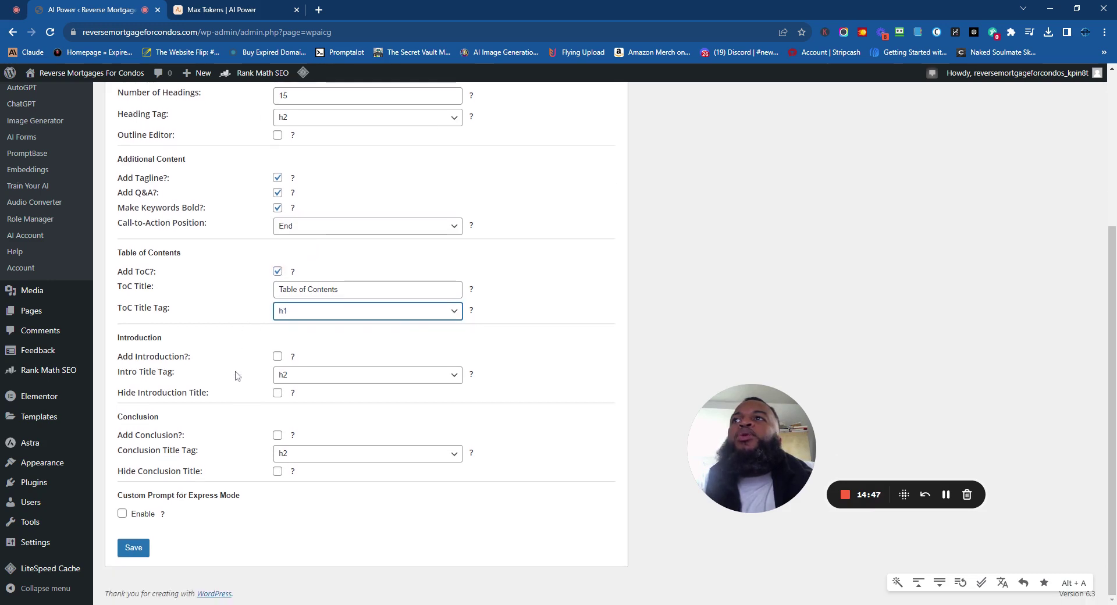
pyautogui.click(306, 311)
pyautogui.click(302, 349)
# Add an introduction with title tag h1 and a conclusion, and save the Content settings.
pyautogui.click(278, 356)
pyautogui.click(285, 380)
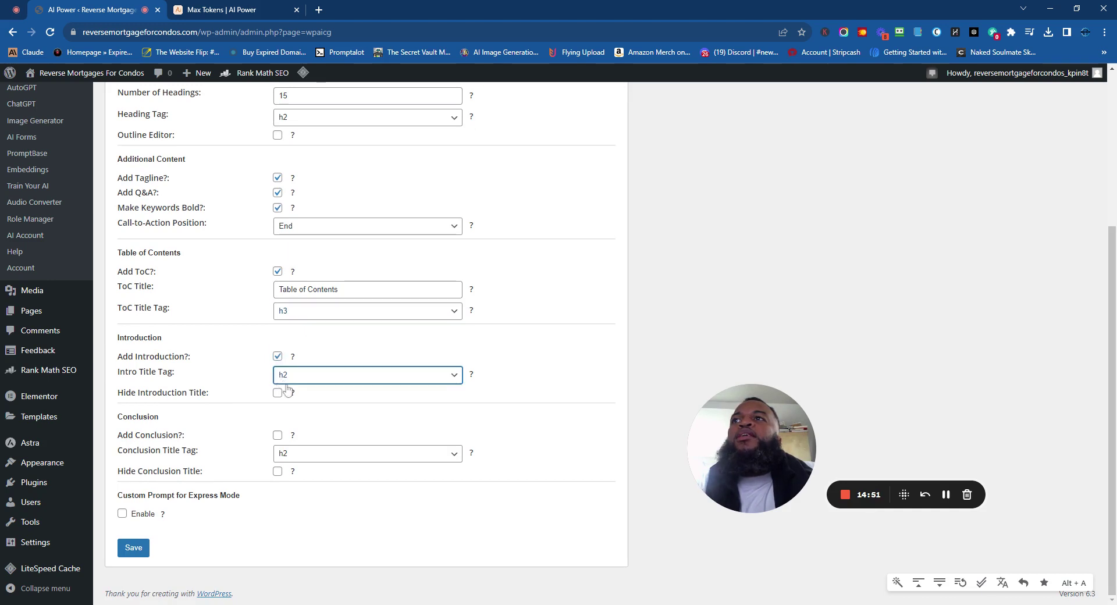
pyautogui.click(287, 390)
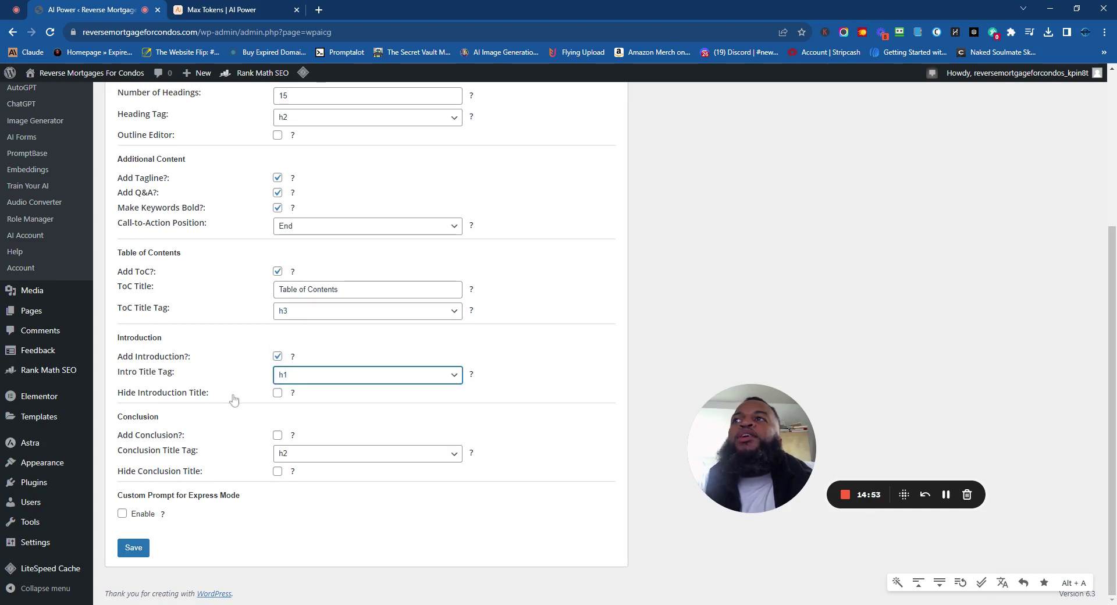
pyautogui.click(277, 435)
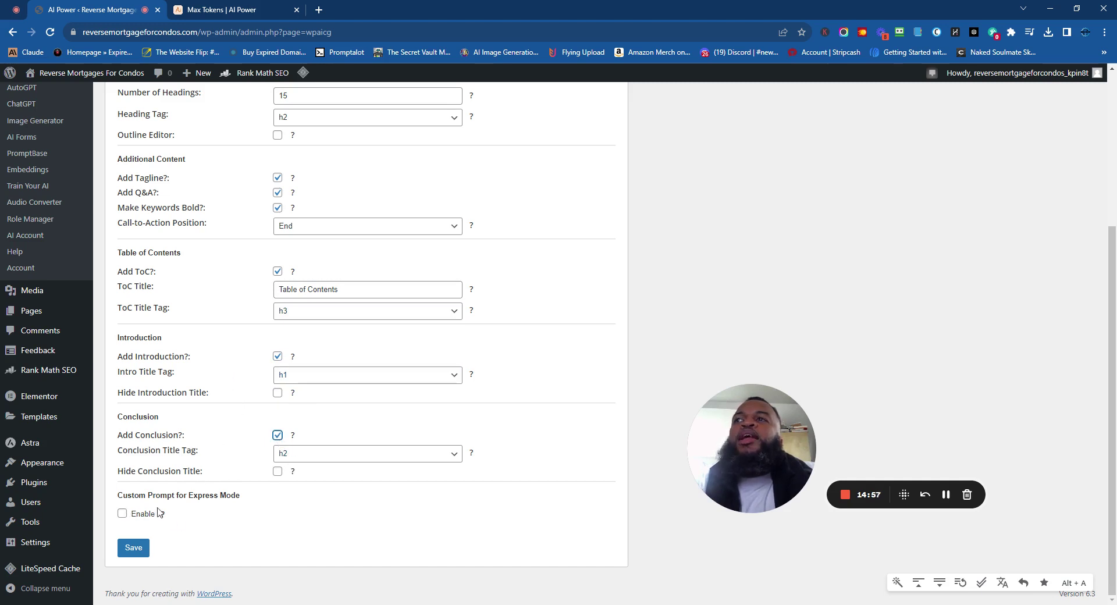
pyautogui.click(134, 548)
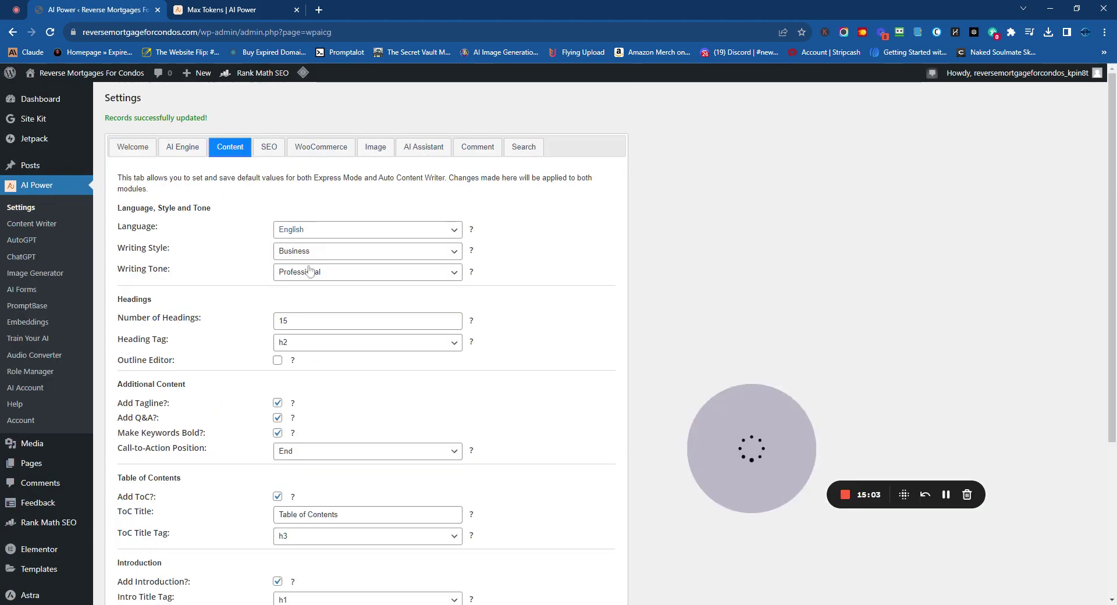
# Enable the custom prompt for Express Mode and review its default text.
pyautogui.scroll(-5, 310, 271)
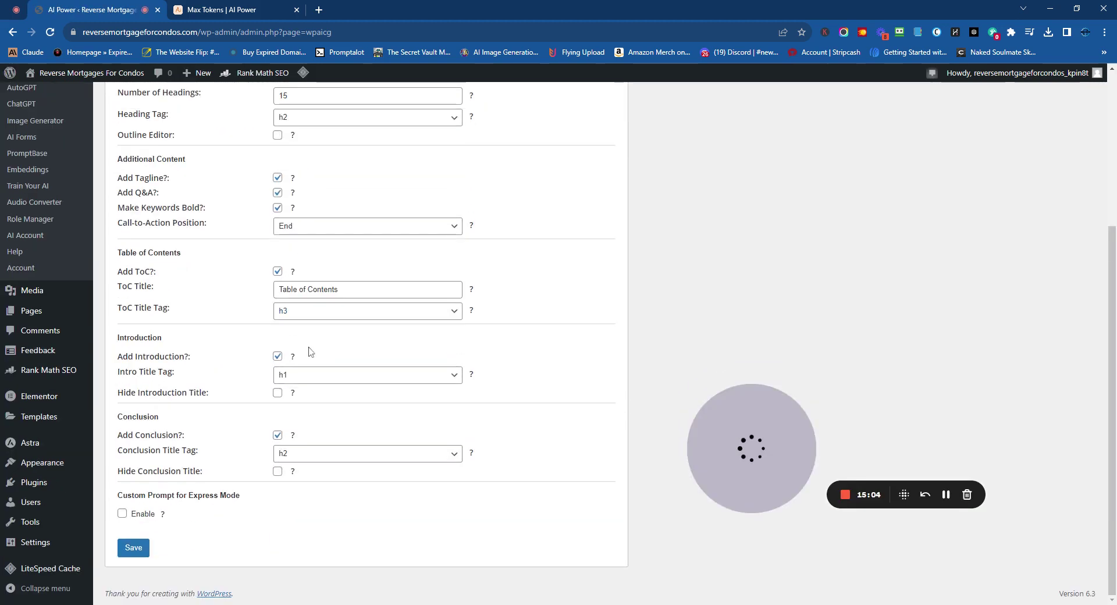
pyautogui.click(122, 513)
pyautogui.scroll(-4, 120, 521)
pyautogui.click(119, 512)
pyautogui.hotkey('ctrl', 'a')
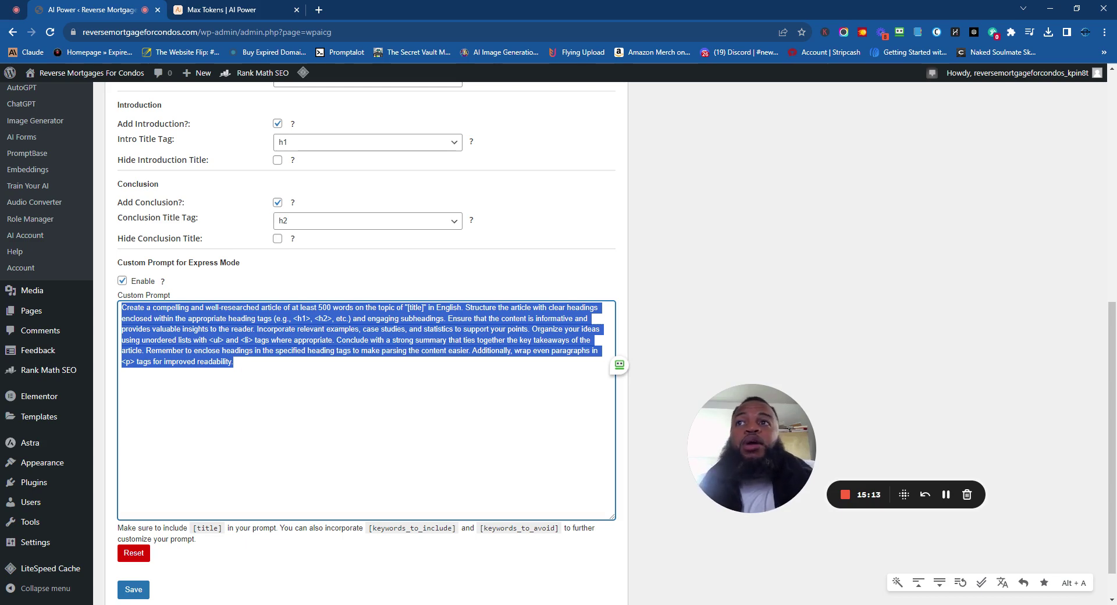
pyautogui.click(133, 589)
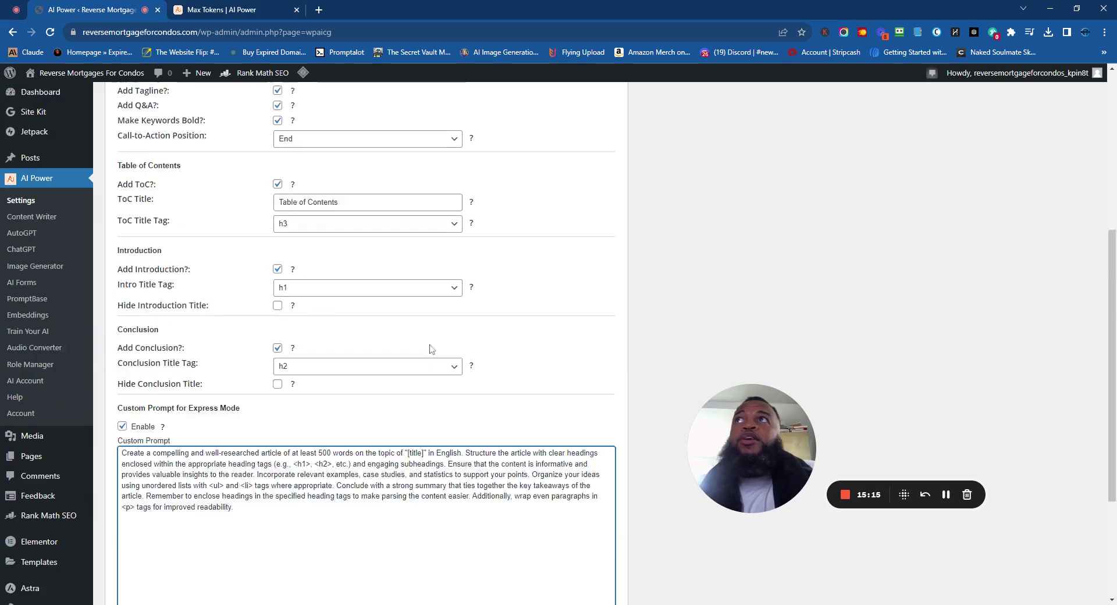
# Enable the meta description and the Rank Math meta update in the SEO settings, and save them.
pyautogui.click(269, 148)
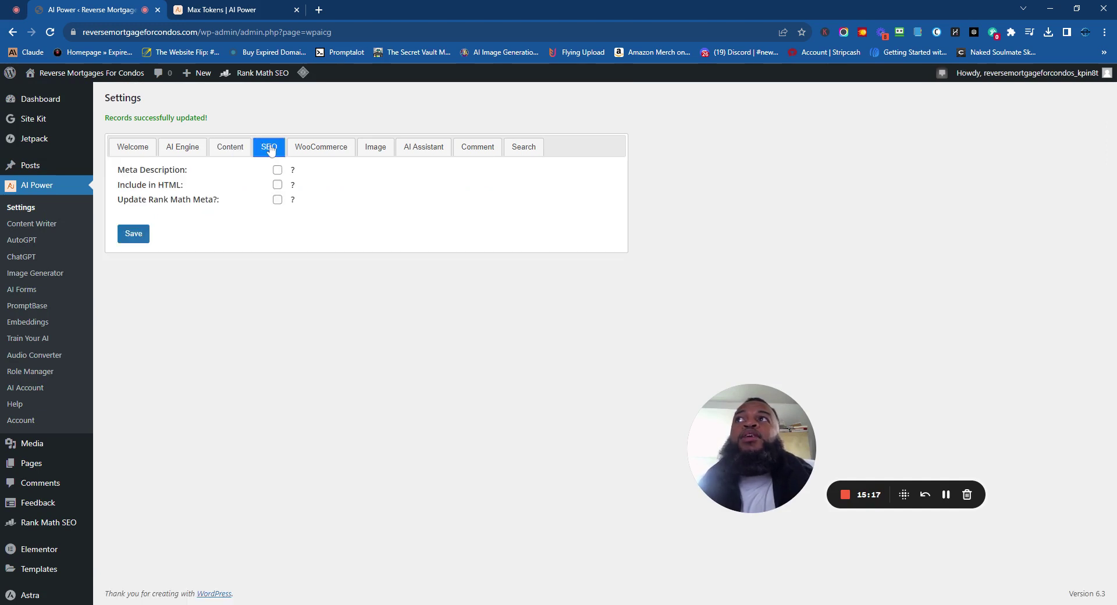
pyautogui.click(277, 170)
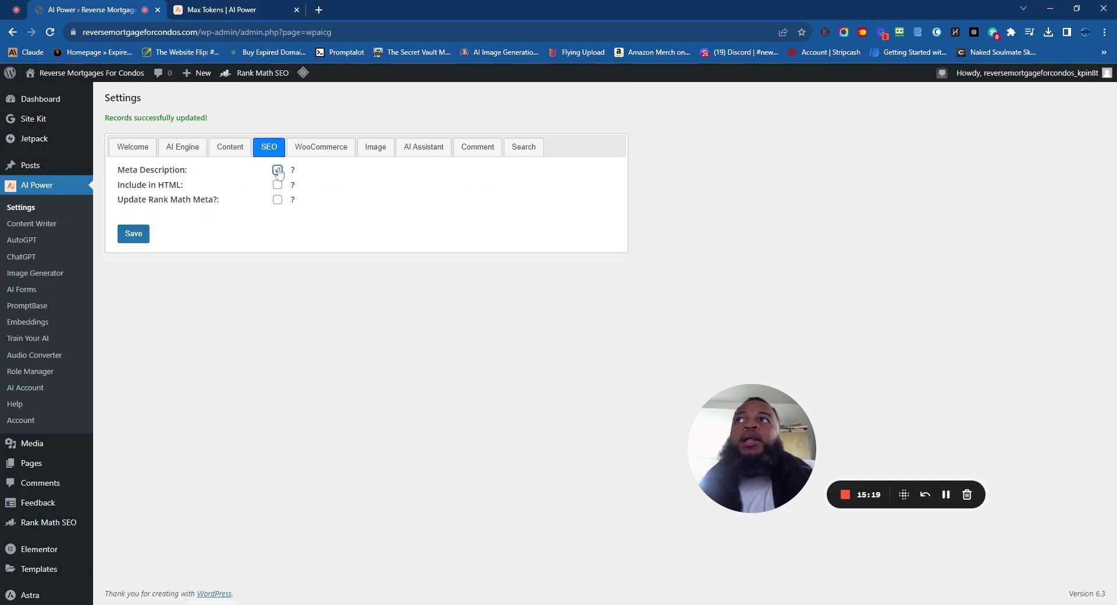
pyautogui.click(277, 200)
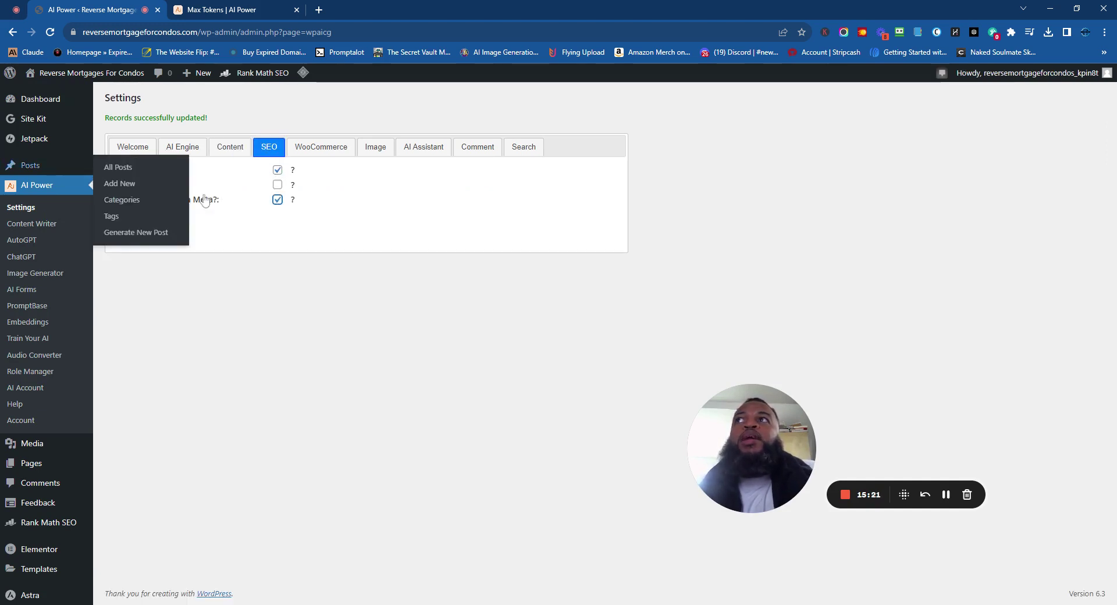
pyautogui.click(134, 235)
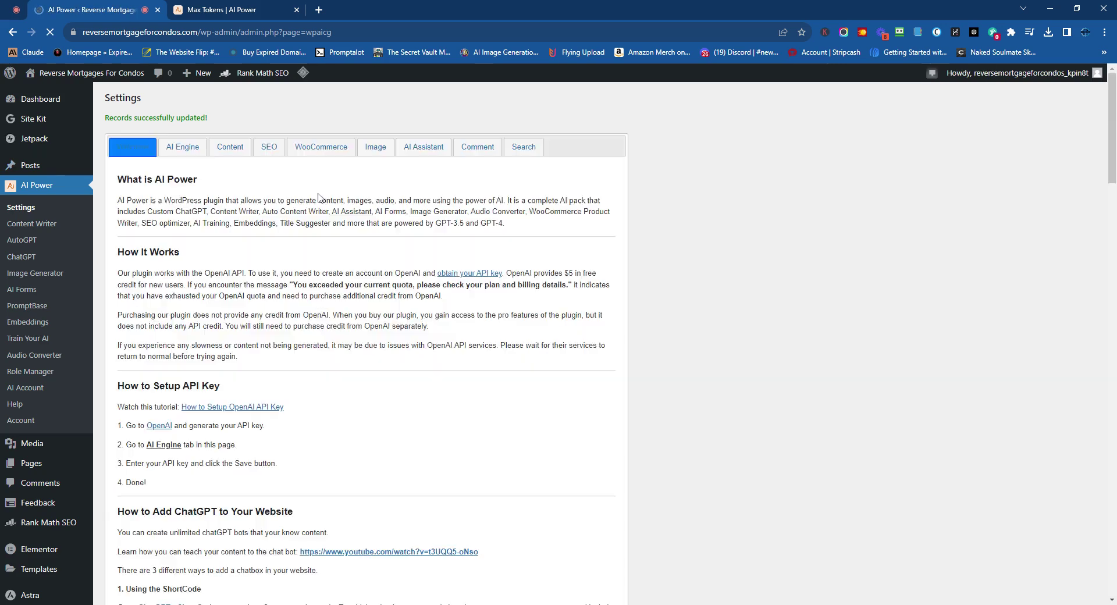
# Enable all five WooCommerce Product Writer outputs plus the custom prompt option, and review the default product prompts.
pyautogui.click(332, 150)
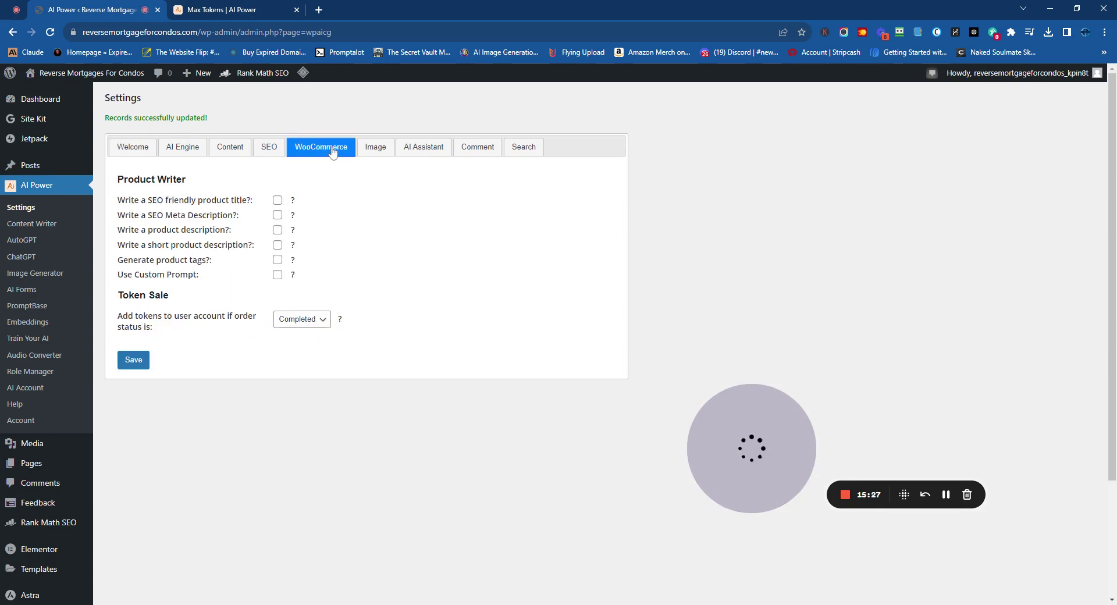
pyautogui.click(278, 200)
pyautogui.click(278, 215)
pyautogui.click(278, 230)
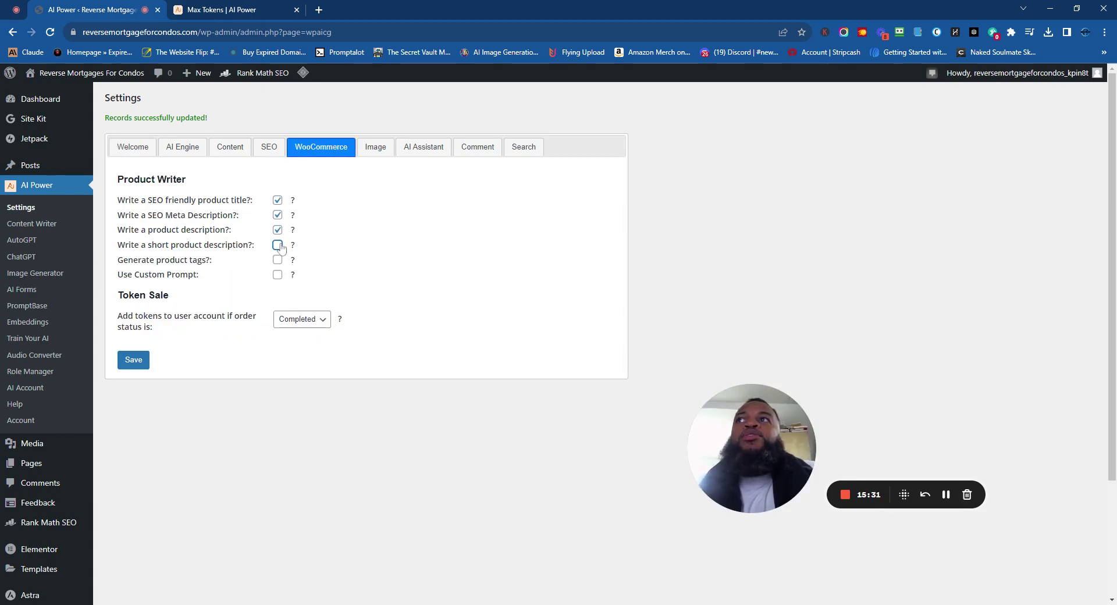
pyautogui.click(277, 245)
pyautogui.click(278, 260)
pyautogui.click(277, 275)
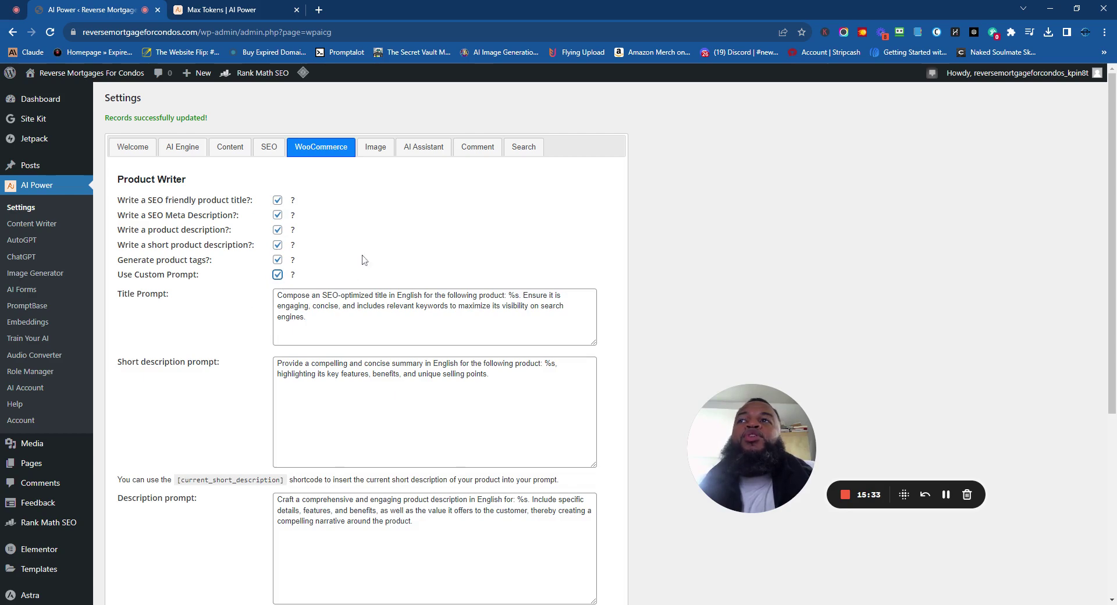
pyautogui.scroll(-4, 362, 260)
pyautogui.scroll(4, 362, 260)
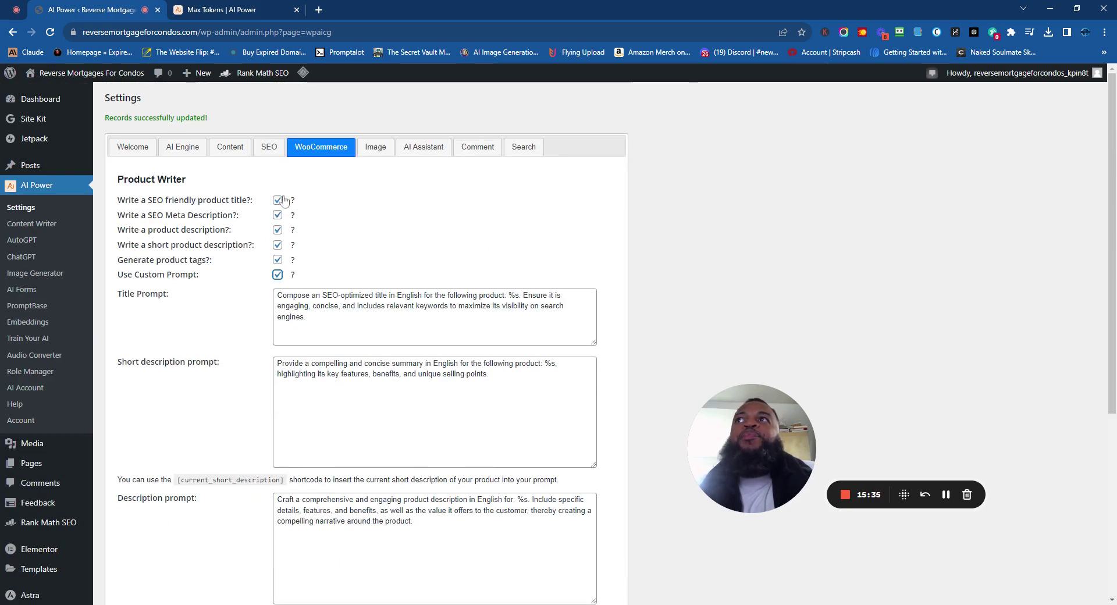
pyautogui.scroll(-5, 284, 201)
pyautogui.scroll(5, 195, 538)
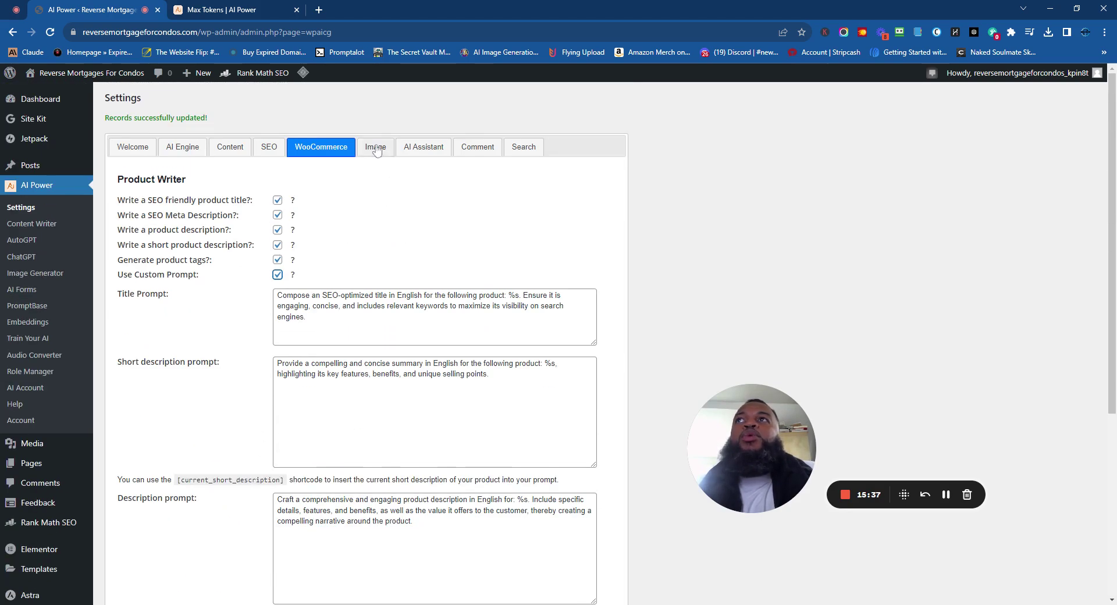
# Turn off the product title, SEO meta description, product description, short description and custom prompt options in the Product Writer.
pyautogui.click(277, 201)
pyautogui.click(277, 215)
pyautogui.click(278, 230)
pyautogui.click(277, 245)
pyautogui.click(278, 275)
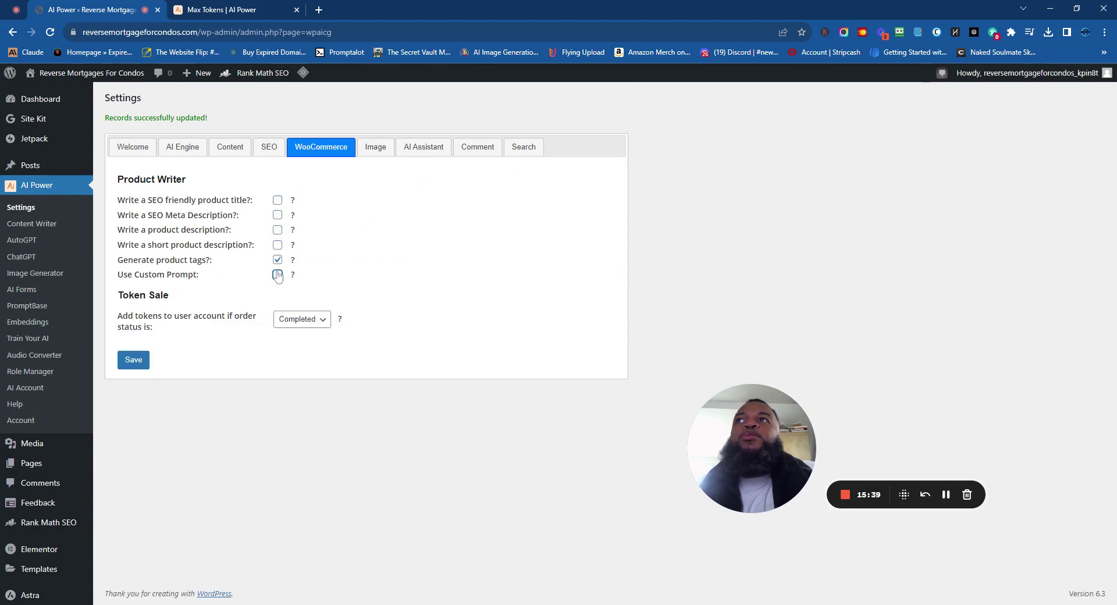
# Set the Image Source to Pexels and the Featured Image Source to Pixabay, and save the Image settings.
pyautogui.click(377, 147)
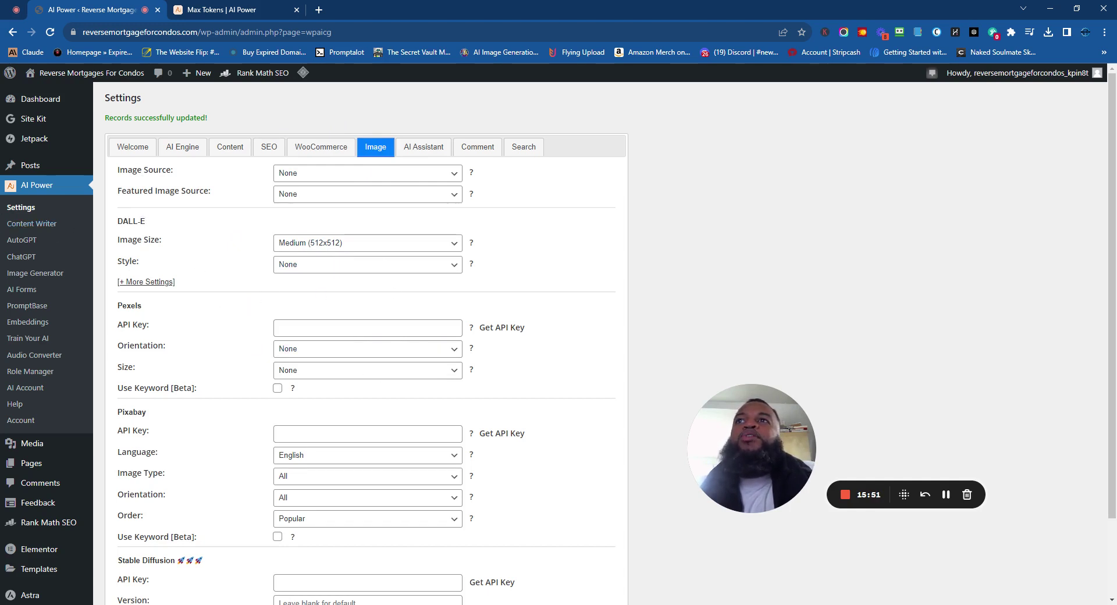
pyautogui.click(305, 325)
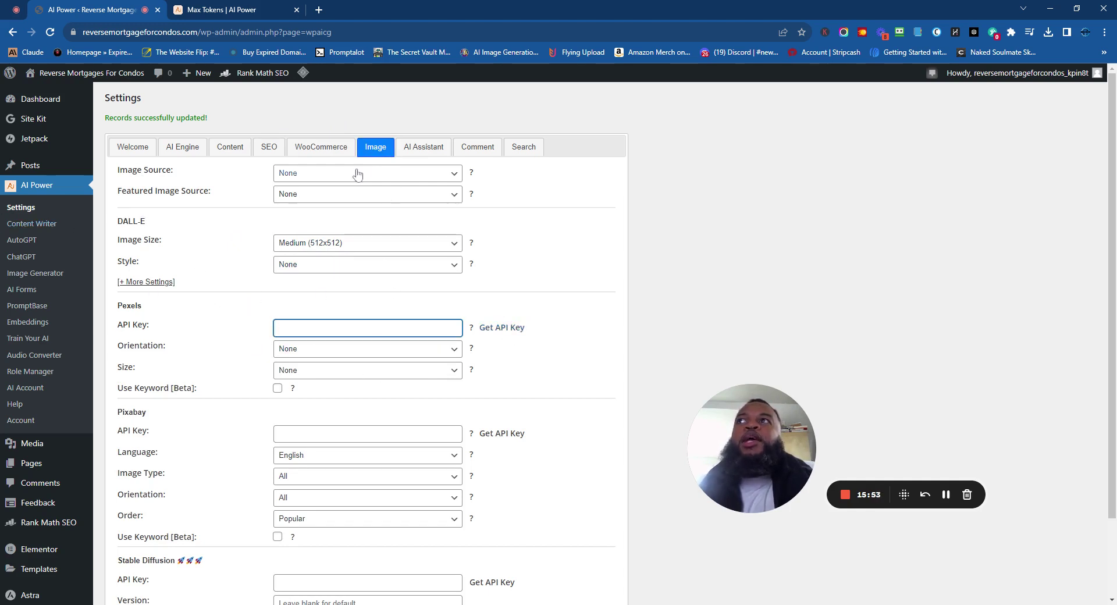
pyautogui.click(404, 174)
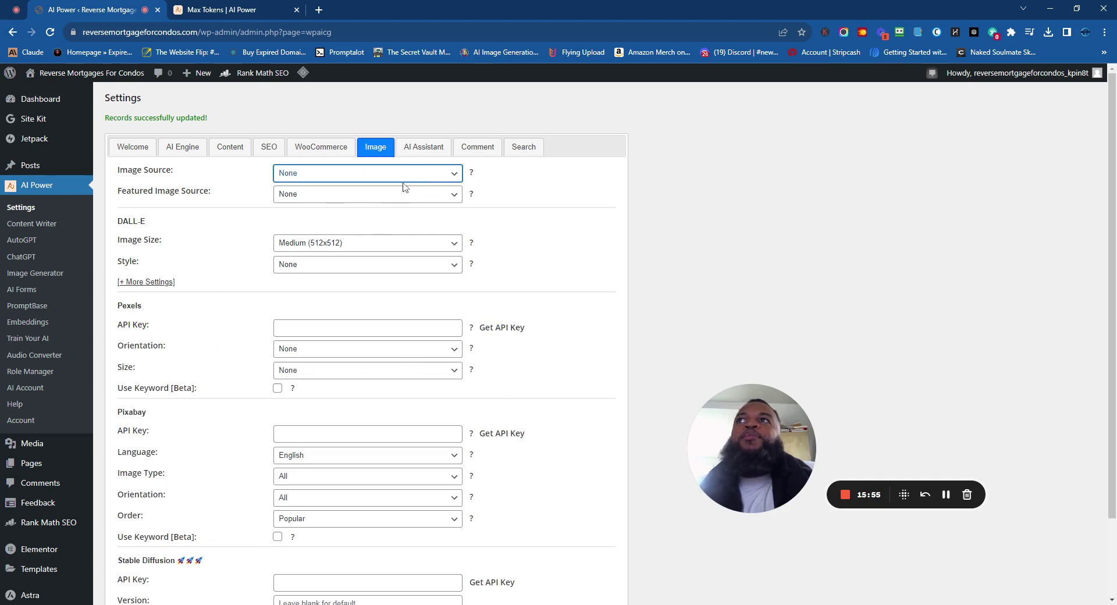
pyautogui.click(405, 187)
pyautogui.click(364, 200)
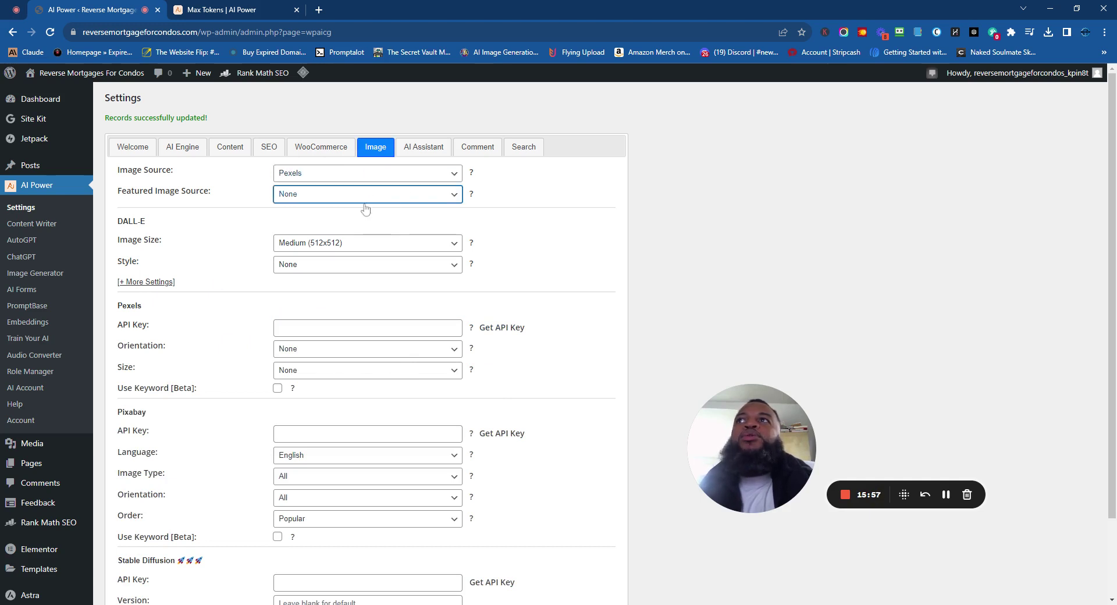
pyautogui.click(277, 233)
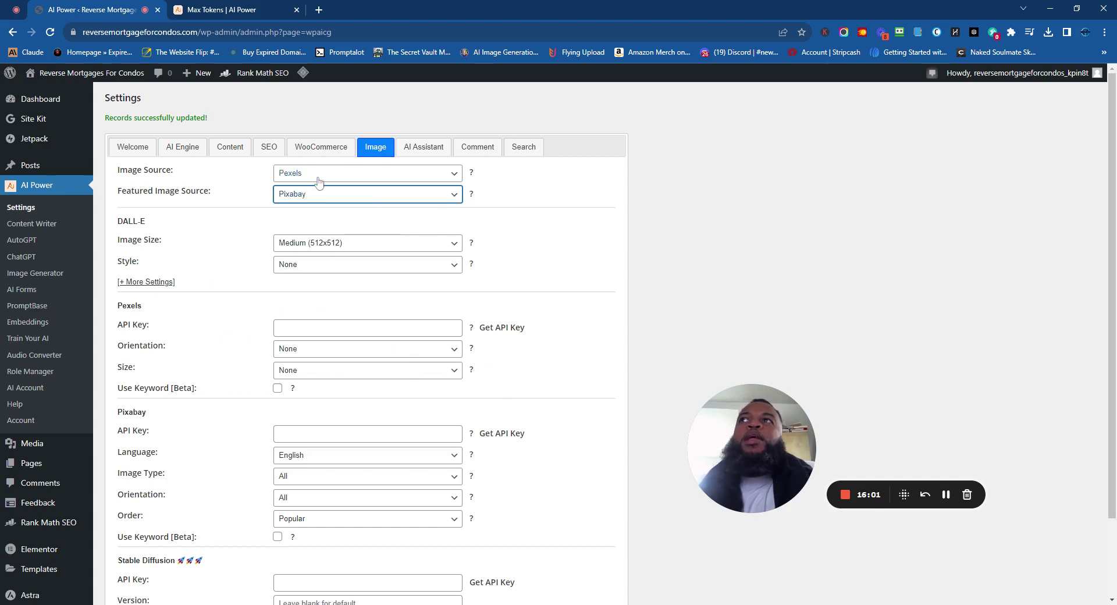
pyautogui.scroll(-1, 348, 275)
pyautogui.scroll(-1, 348, 275)
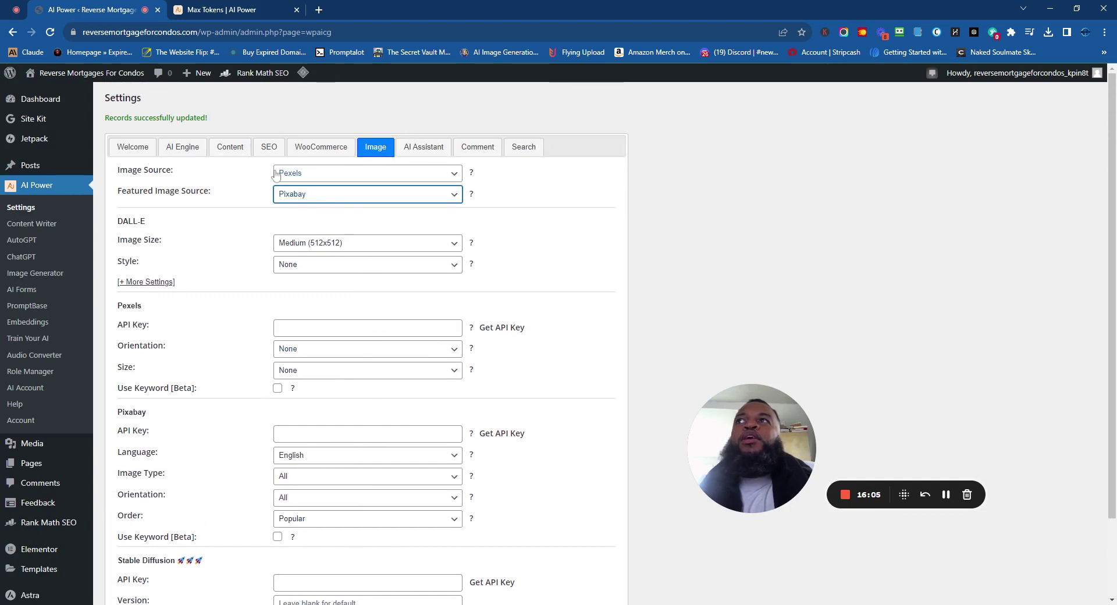
pyautogui.scroll(-2, 194, 332)
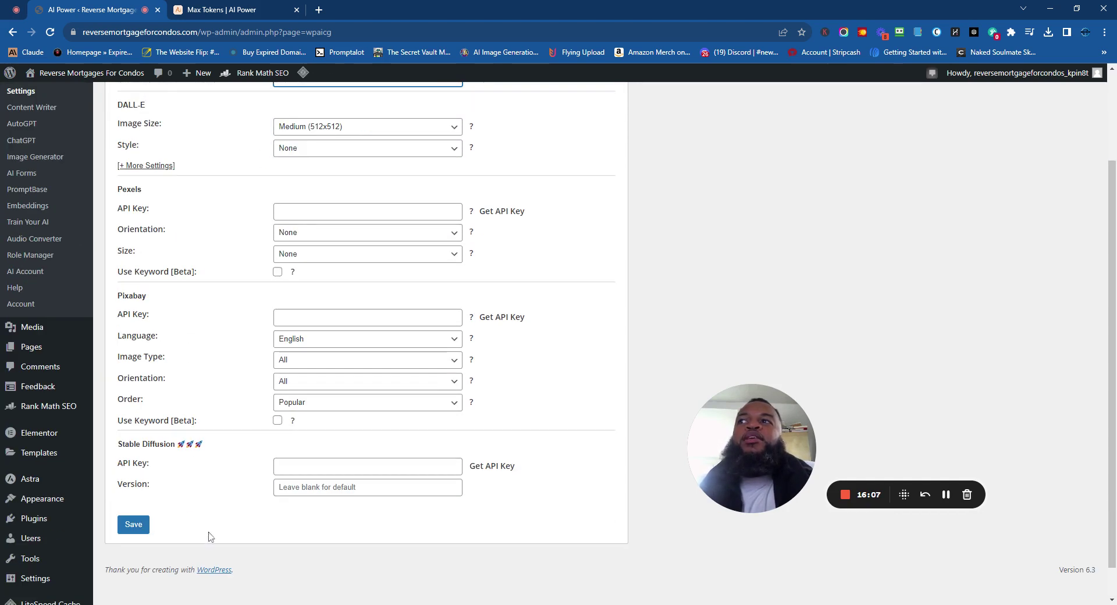
pyautogui.click(135, 526)
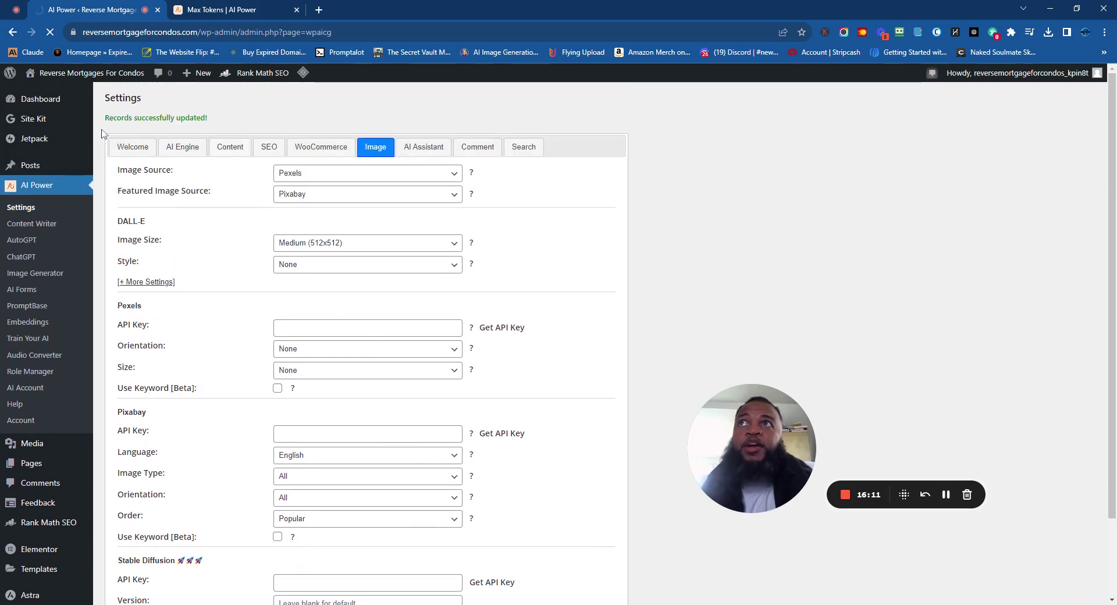
# Review the comment replier prompt, the AI Assistant menu prompts and the AutoGPT agents dashboard.
pyautogui.moveTo(30, 77)
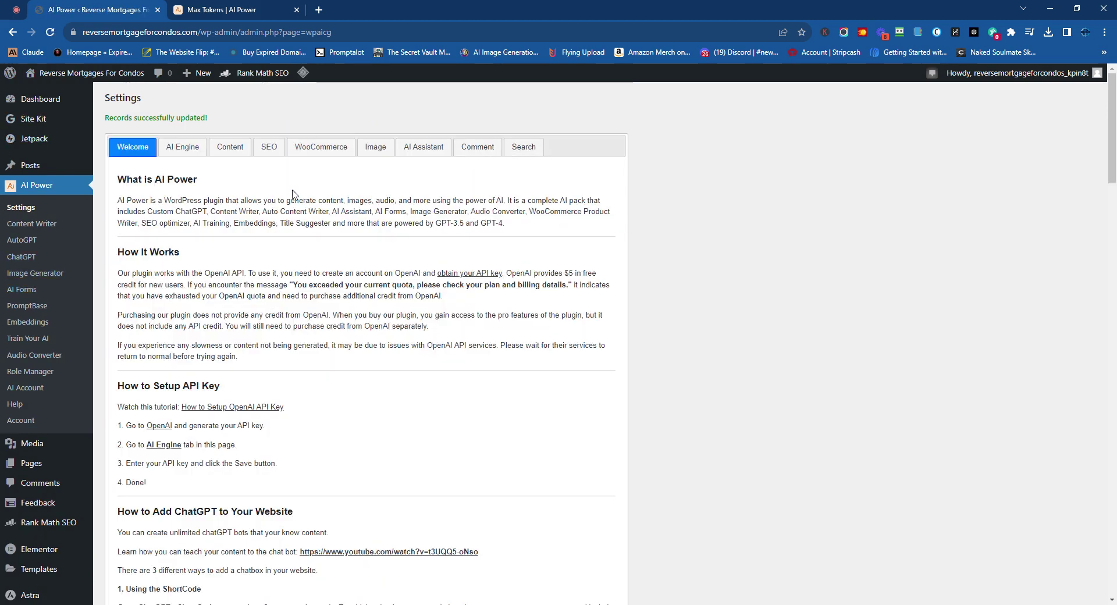
pyautogui.click(470, 146)
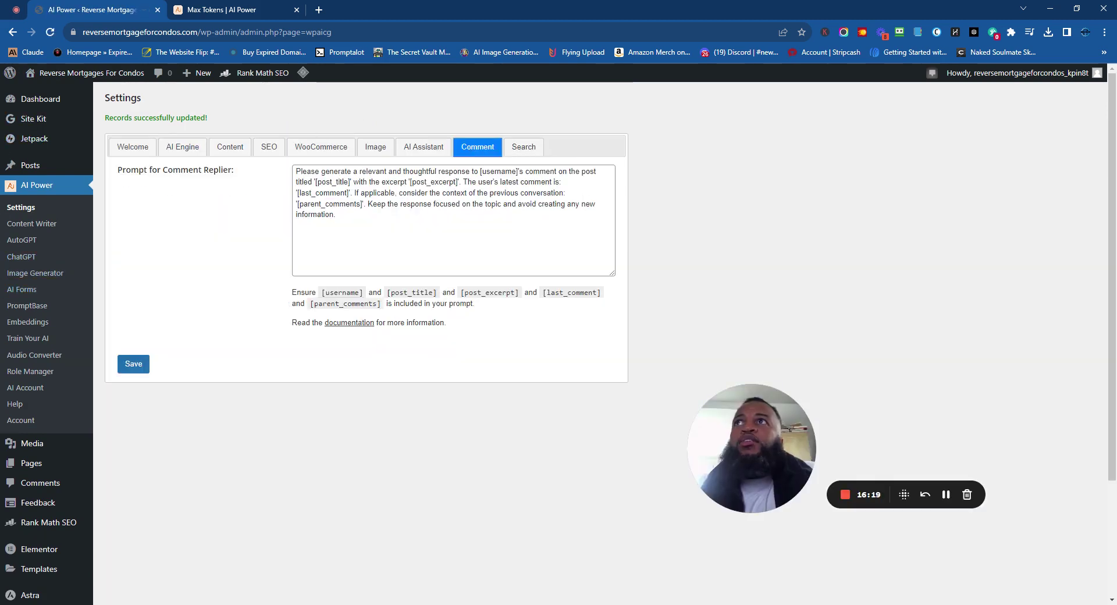
pyautogui.click(424, 146)
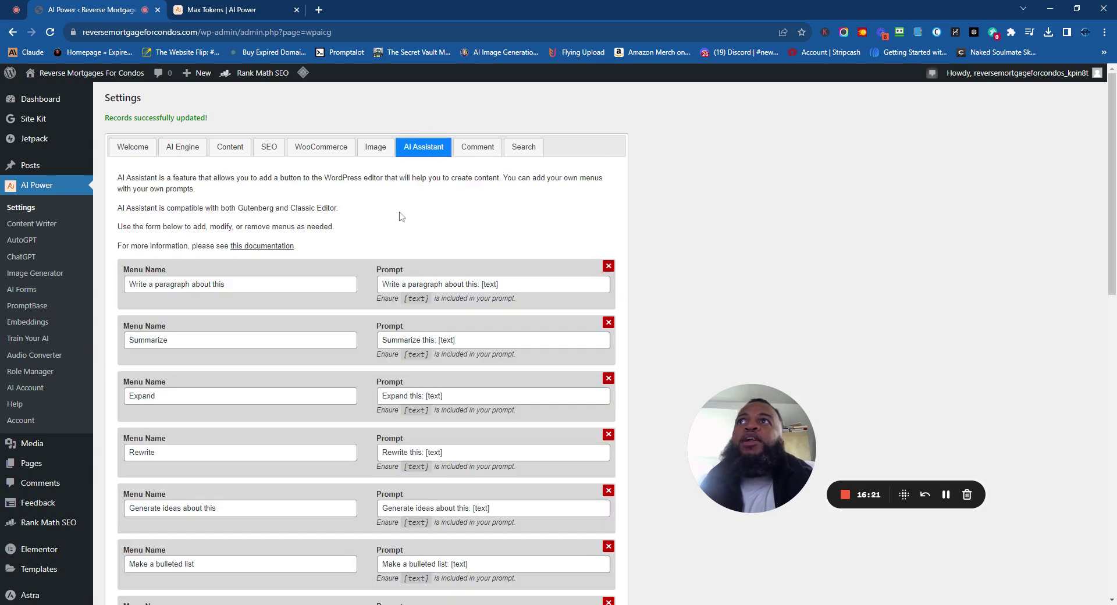
pyautogui.click(21, 242)
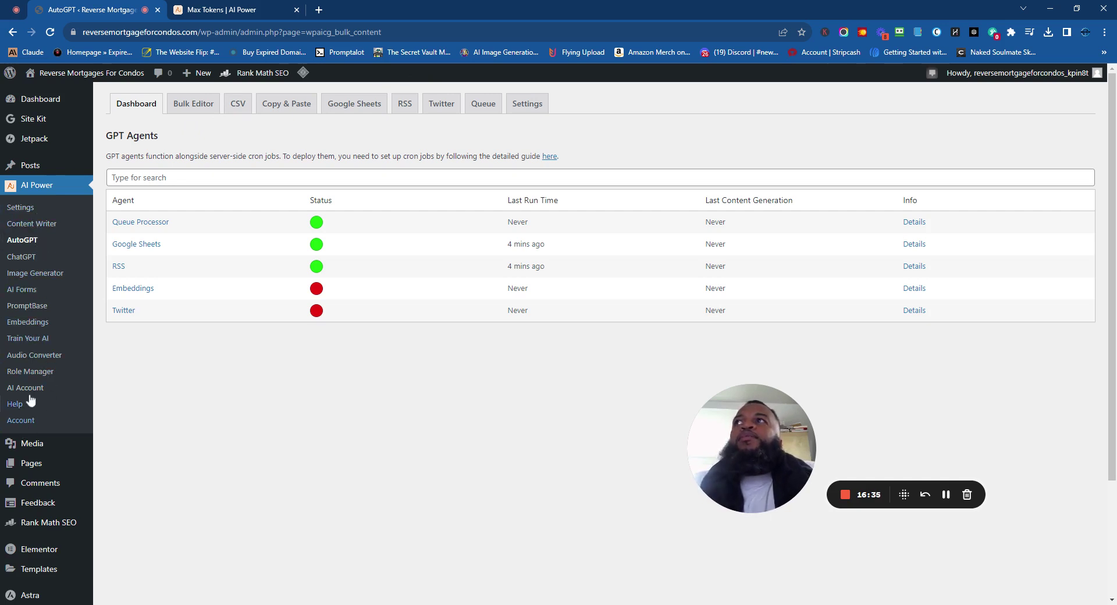
# Open the Generate New Post page in Express Mode and expand its Keywords options.
pyautogui.moveTo(39, 170)
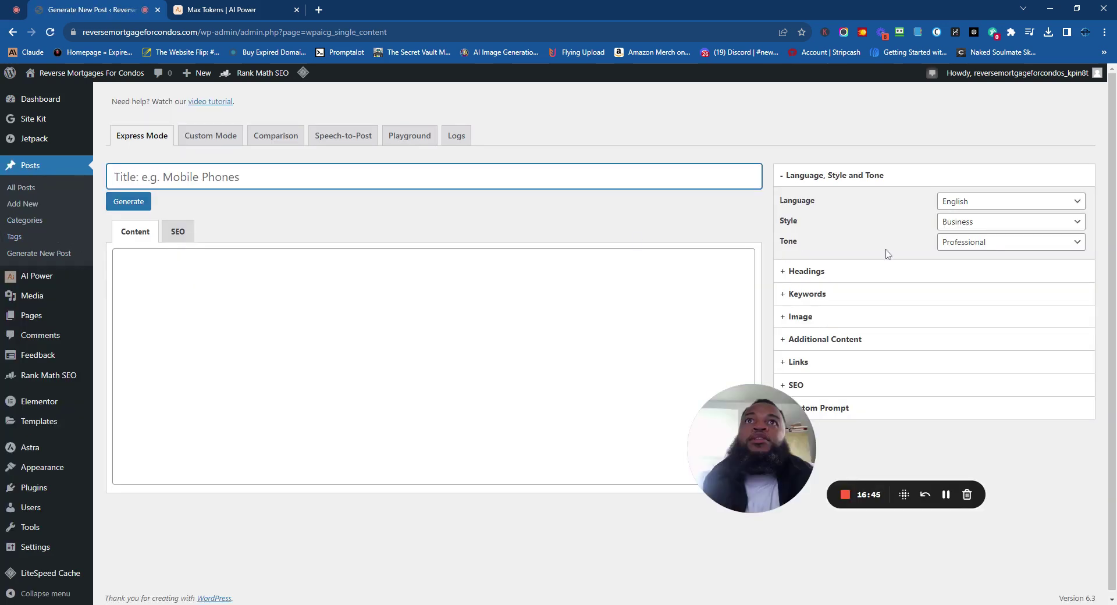
pyautogui.click(786, 294)
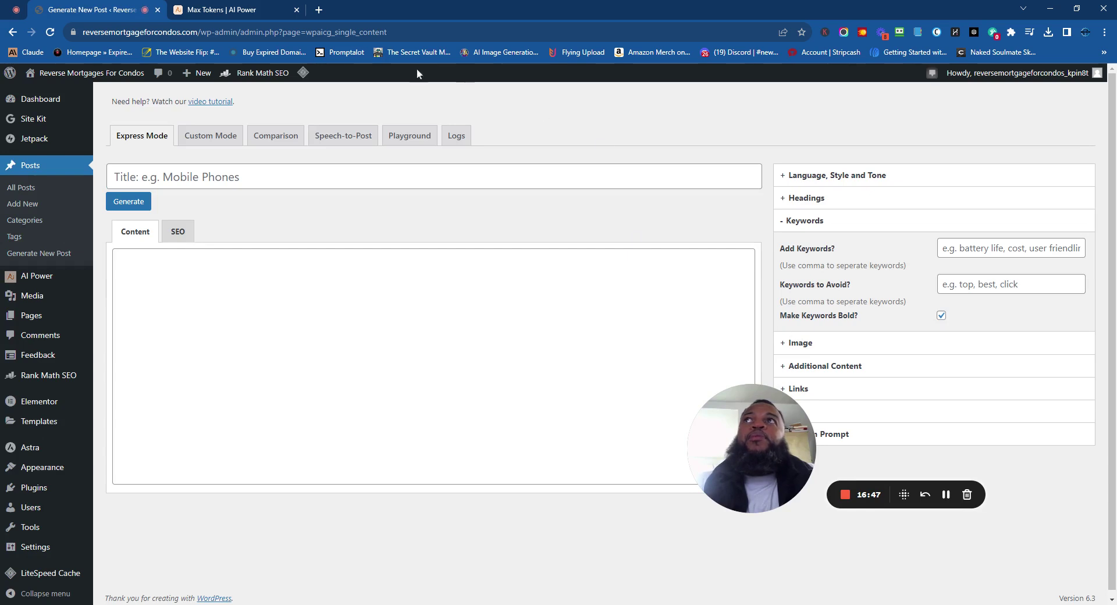
# Search Google in a new tab for "reverse mortgage condos" and open the related search "can you get a reverse mortgage on a condo in florida".
pyautogui.click(319, 10)
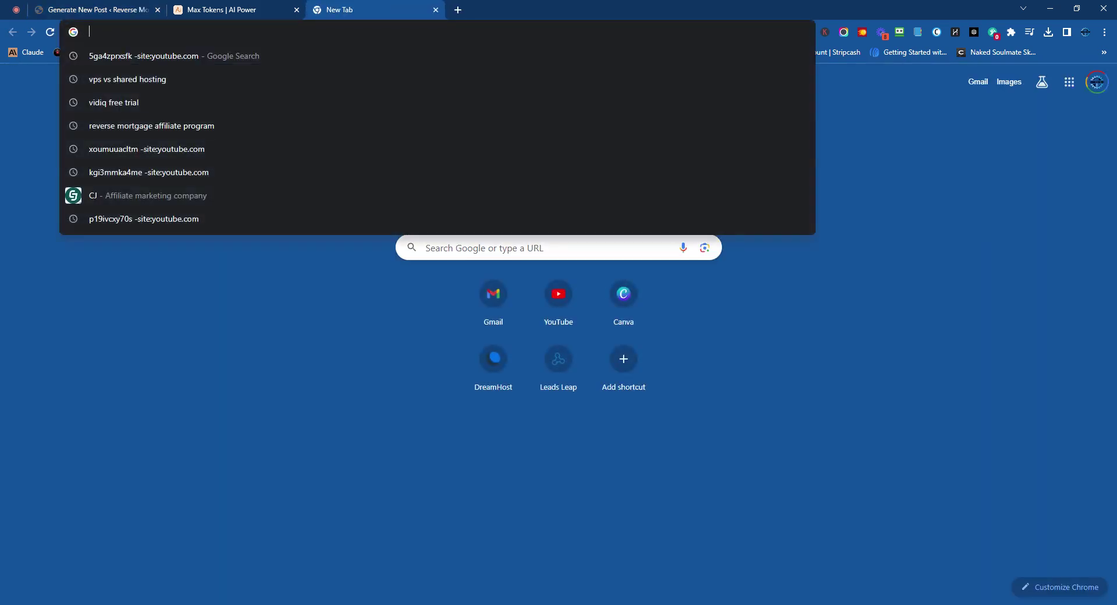
pyautogui.write('reverse')
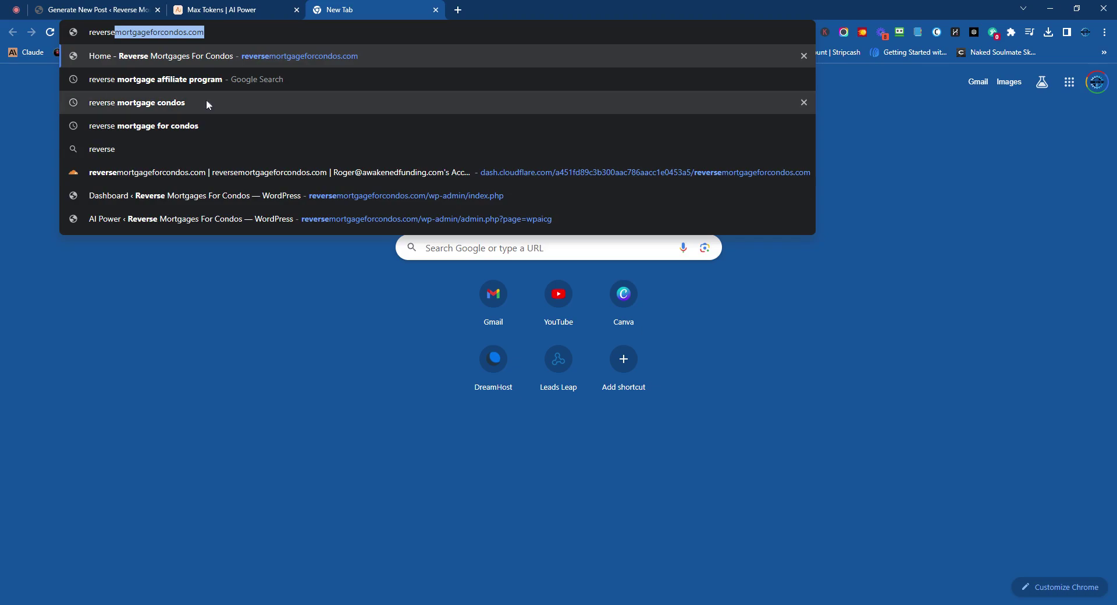
pyautogui.click(194, 110)
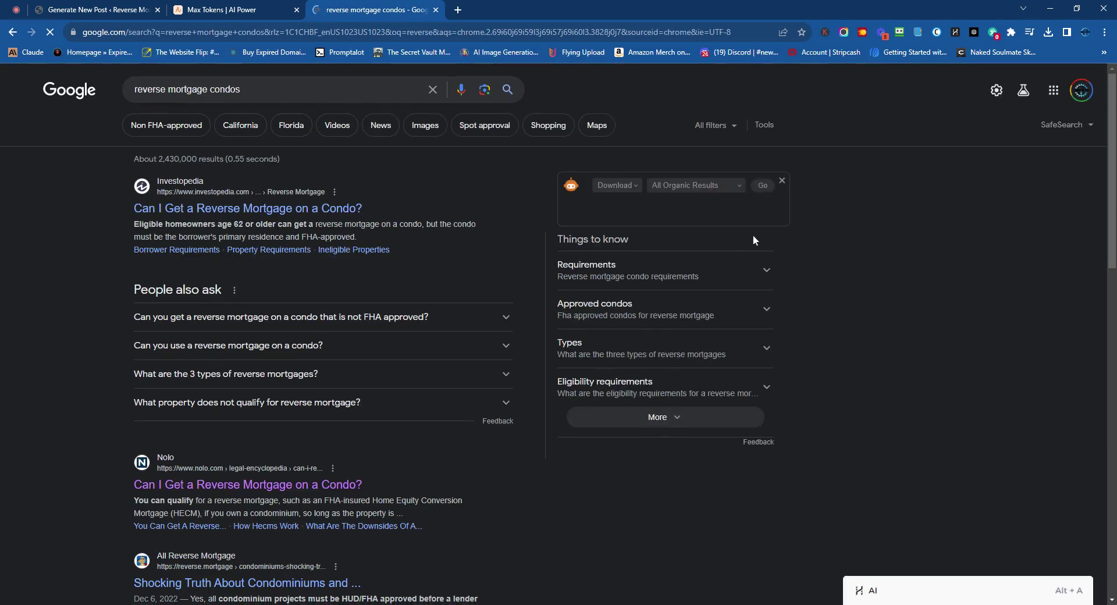
pyautogui.scroll(-15, 727, 261)
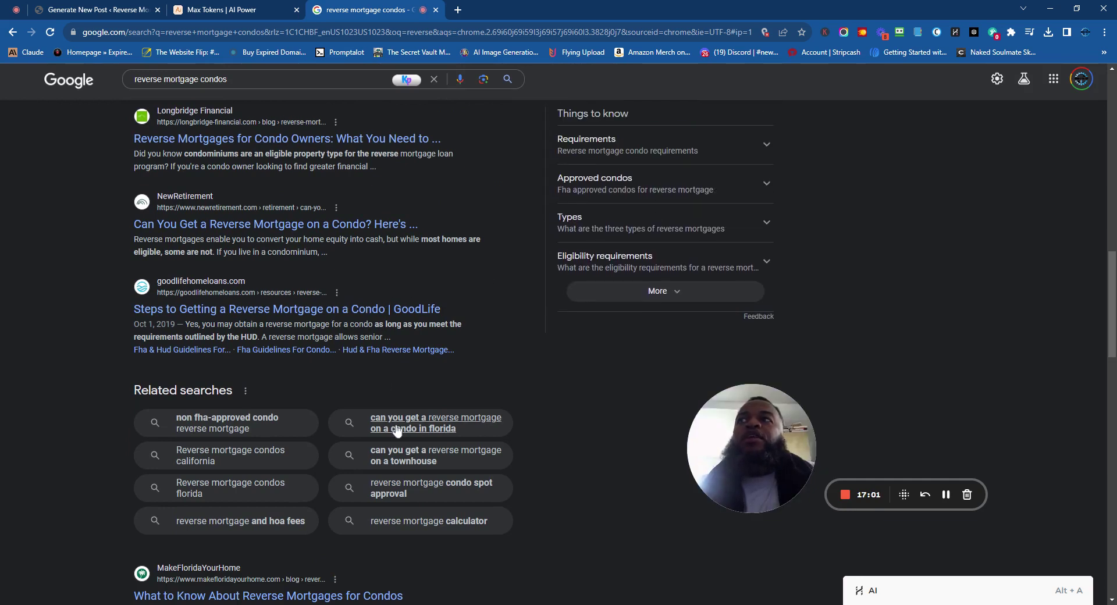
pyautogui.click(430, 422)
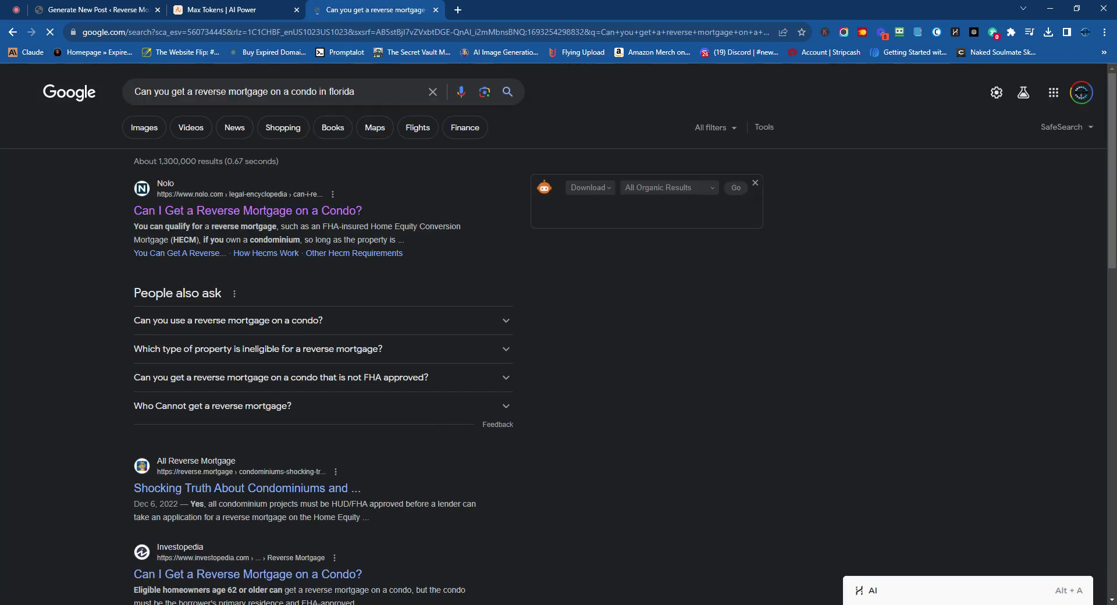
# Examine the competing results for the Florida condo reverse mortgage query, and return to the Generate New Post page.
pyautogui.click(353, 92)
pyautogui.click(41, 529)
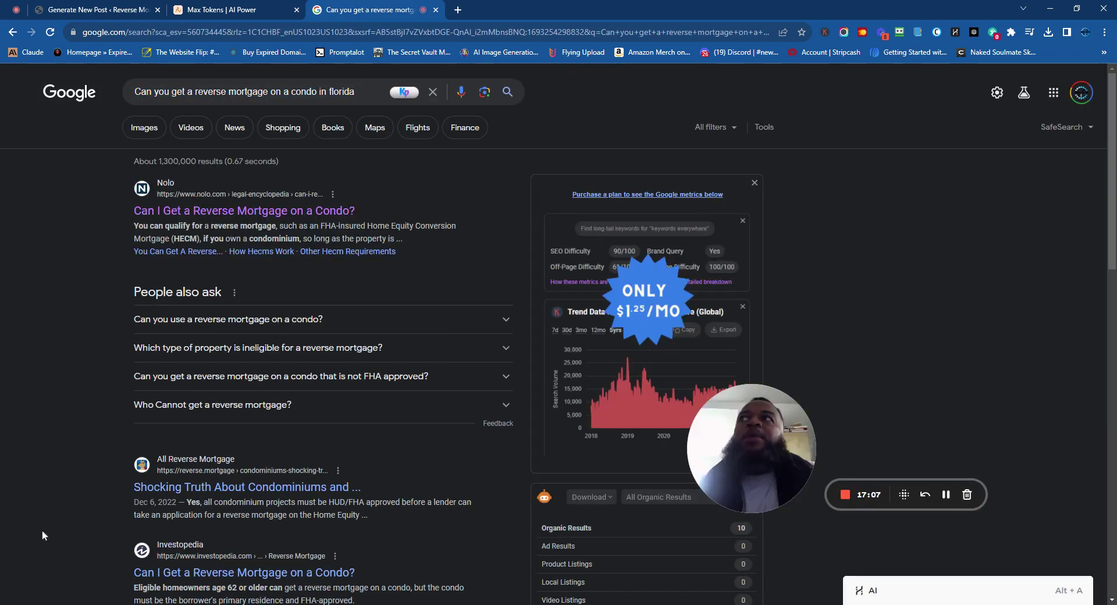
pyautogui.scroll(-1, 144, 545)
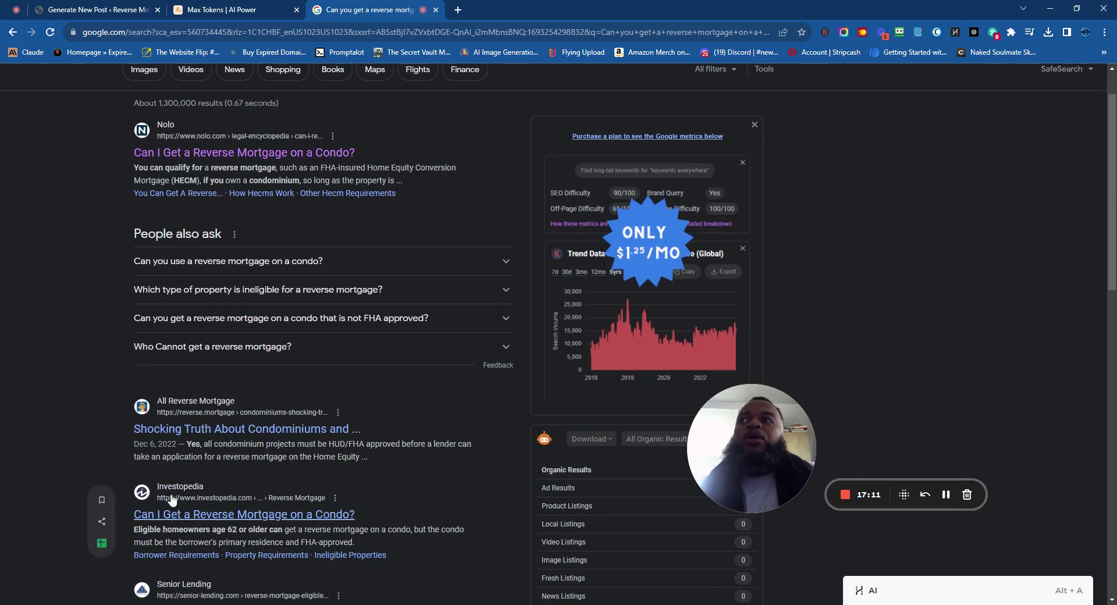
pyautogui.scroll(-2, 360, 444)
pyautogui.scroll(-5, 360, 444)
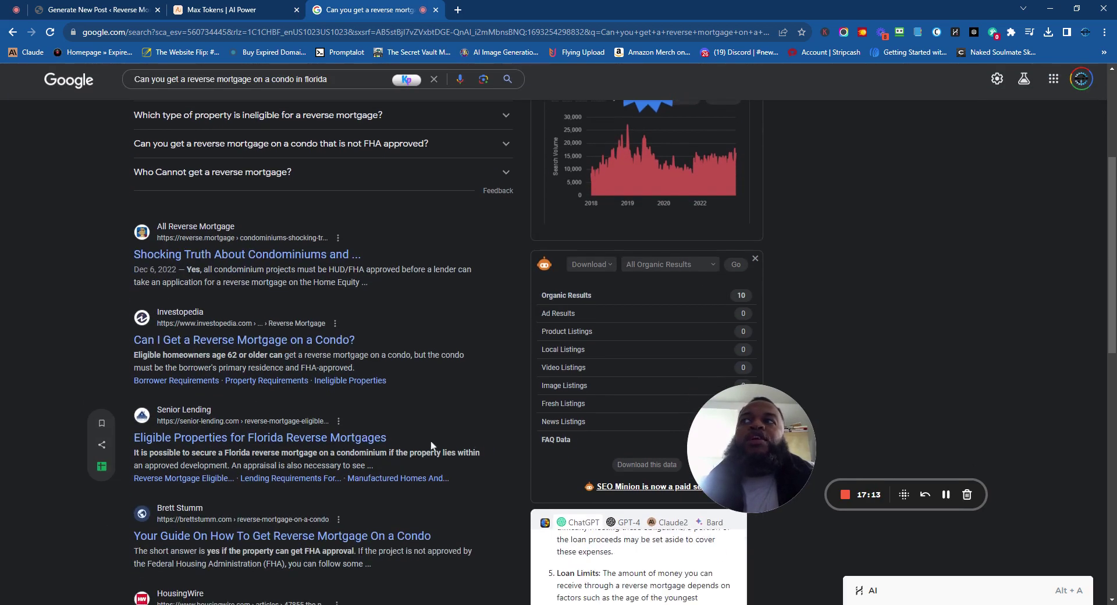
pyautogui.scroll(-7, 250, 523)
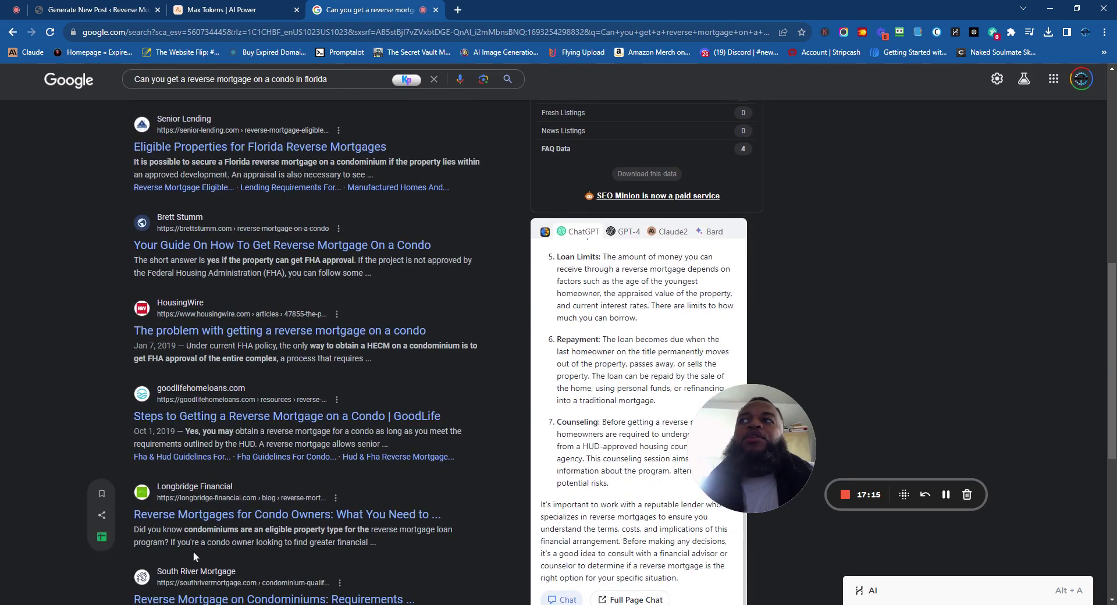
pyautogui.scroll(4, 268, 501)
pyautogui.scroll(10, 264, 465)
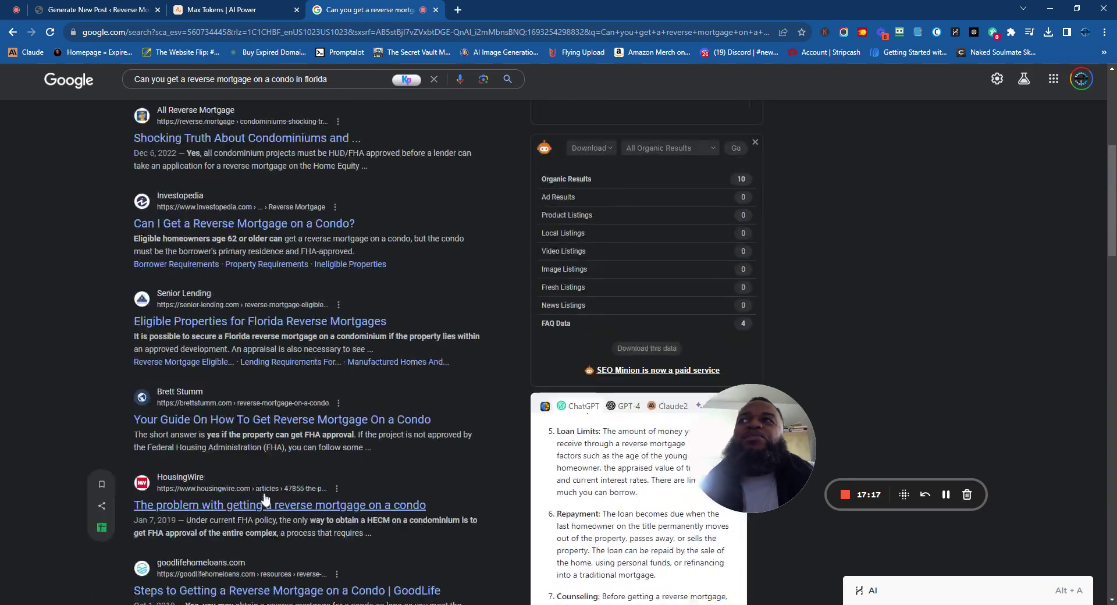
pyautogui.click(223, 8)
pyautogui.click(91, 7)
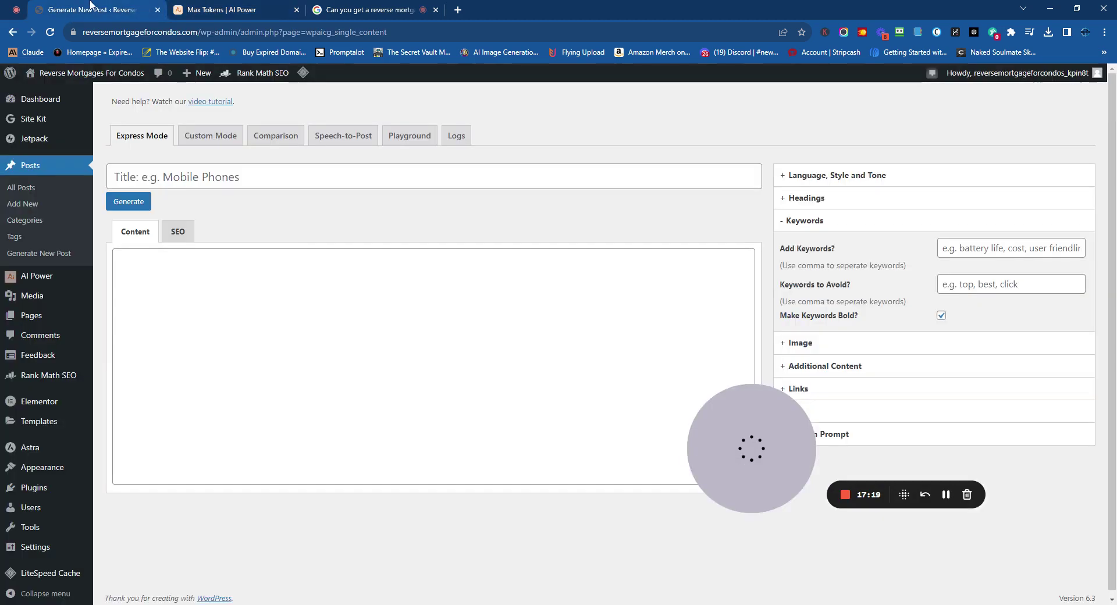
# Enter the post title "Can you get a reverse mortgage on a condo in florida" and add the keyword "reverse mortgage on a condo".
pyautogui.click(169, 177)
pyautogui.write('Can you get a reverse mortgage on a condo in florida')
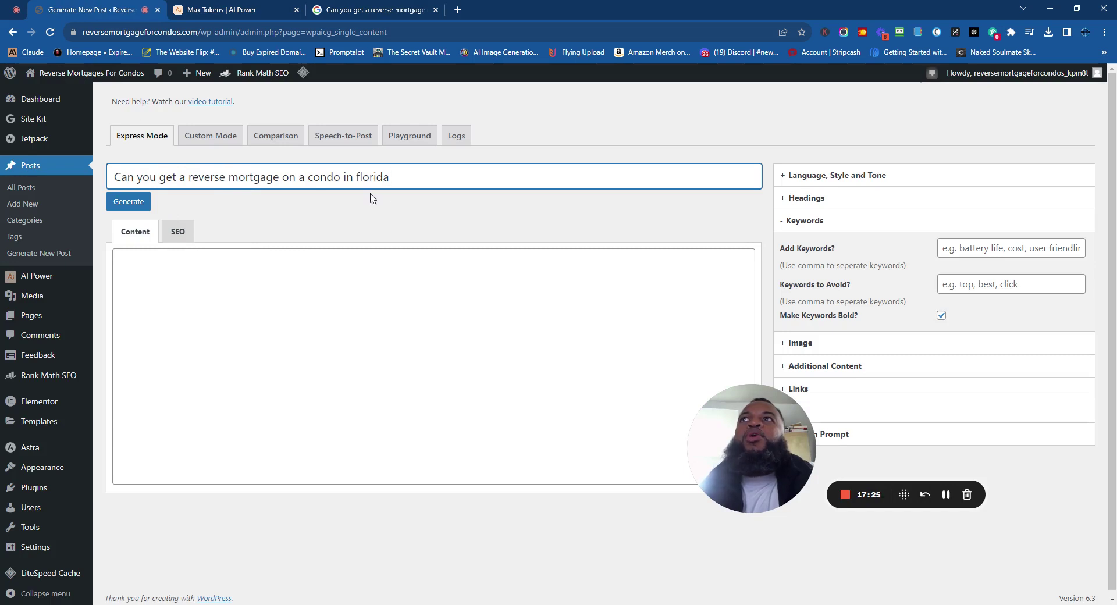
pyautogui.moveTo(344, 177); pyautogui.dragTo(198, 177)
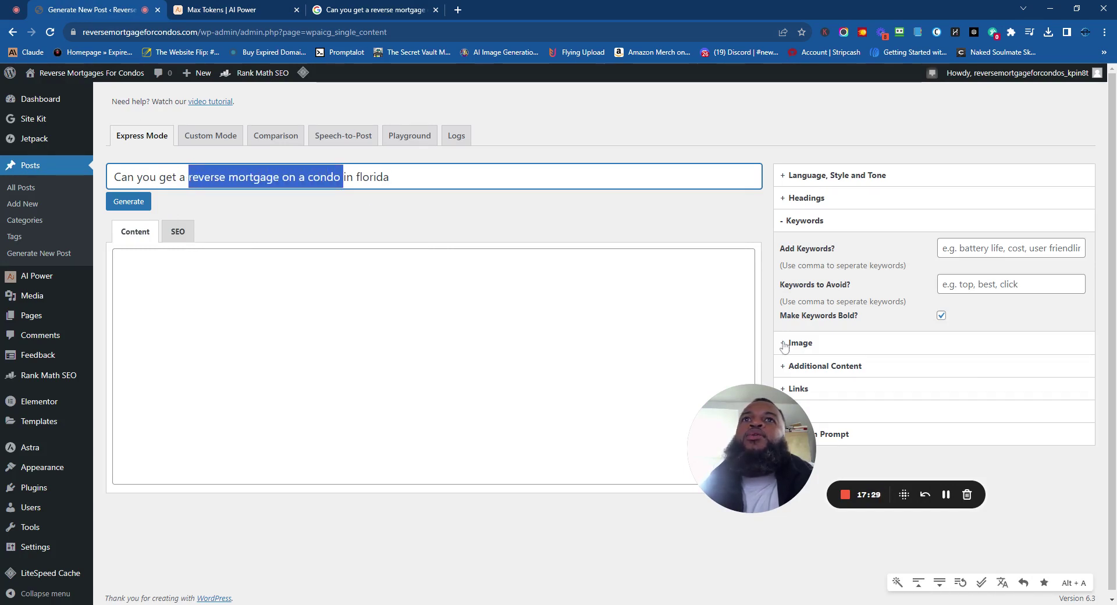
pyautogui.click(1011, 247)
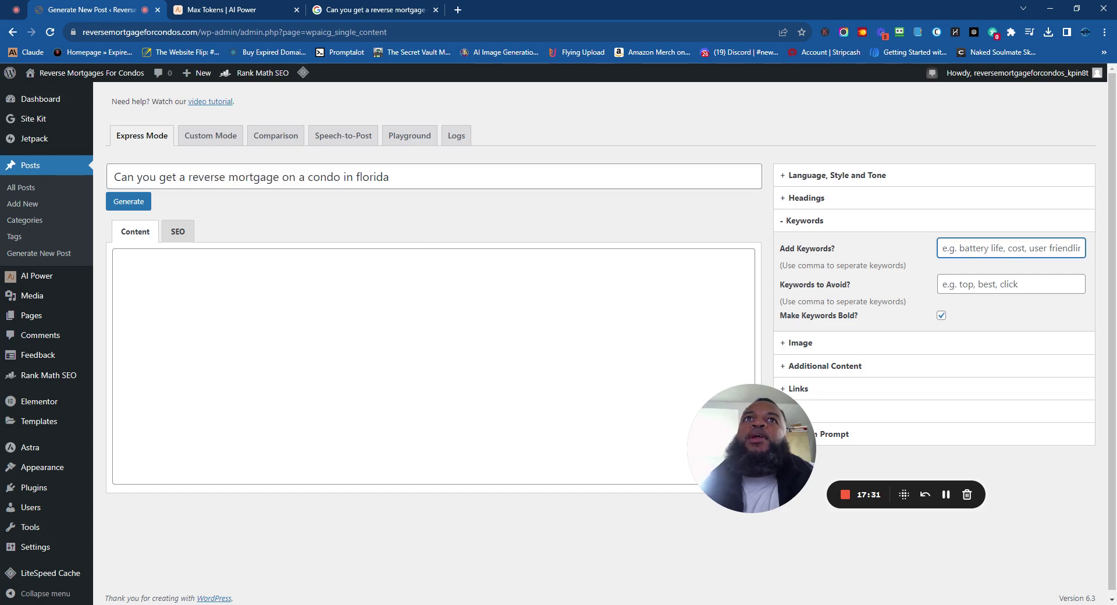
pyautogui.moveTo(745, 423); pyautogui.dragTo(473, 329)
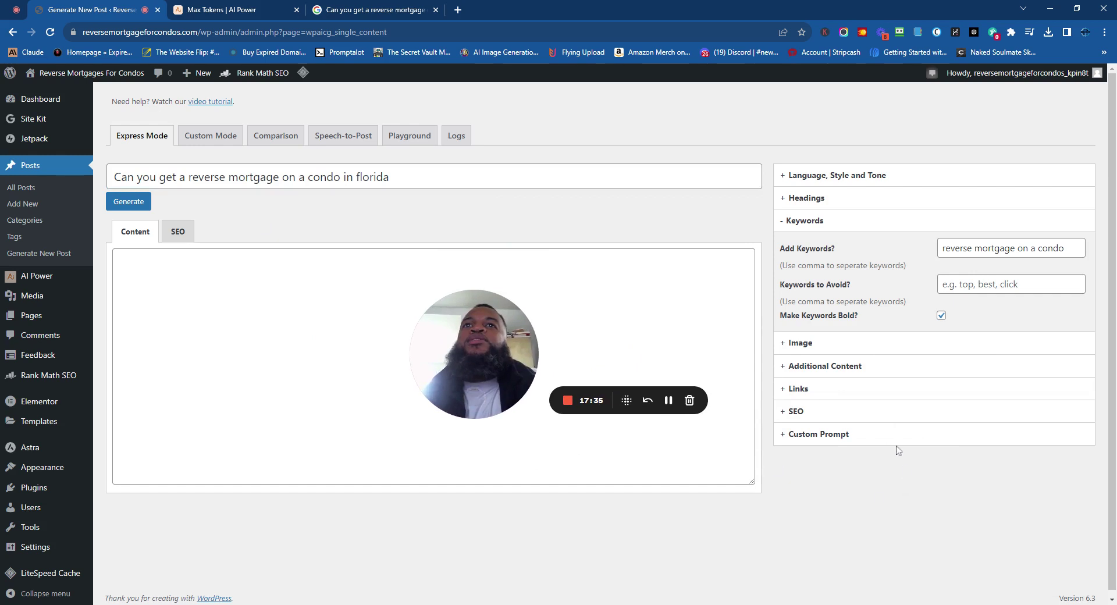
# Set the post's Image and Featured Image sources to DALL-E and the Pexels orientation to Landscape.
pyautogui.click(801, 343)
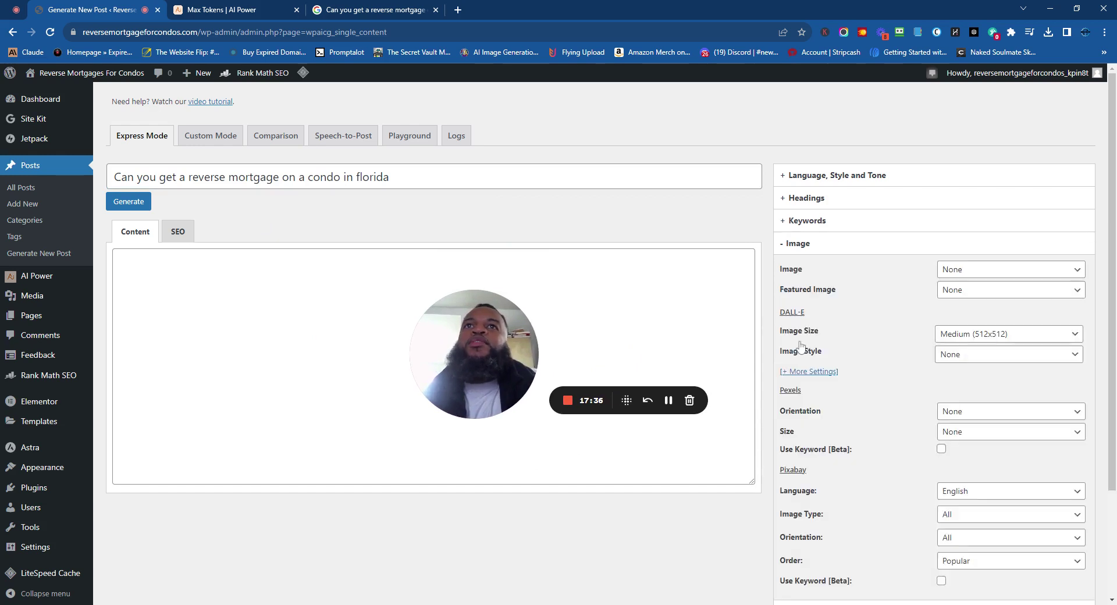
pyautogui.click(982, 275)
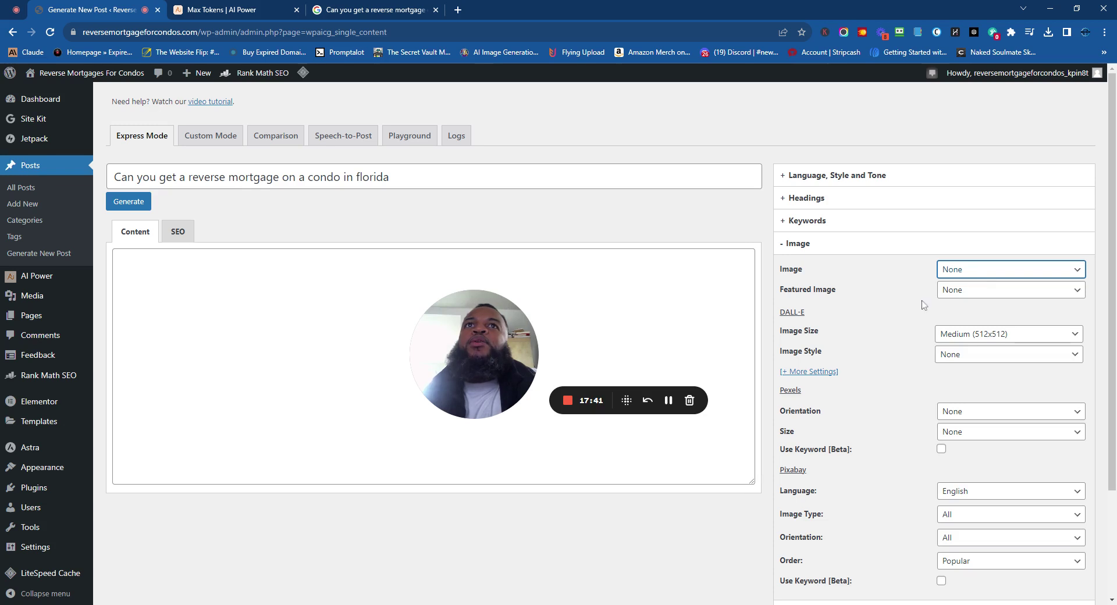
pyautogui.click(961, 295)
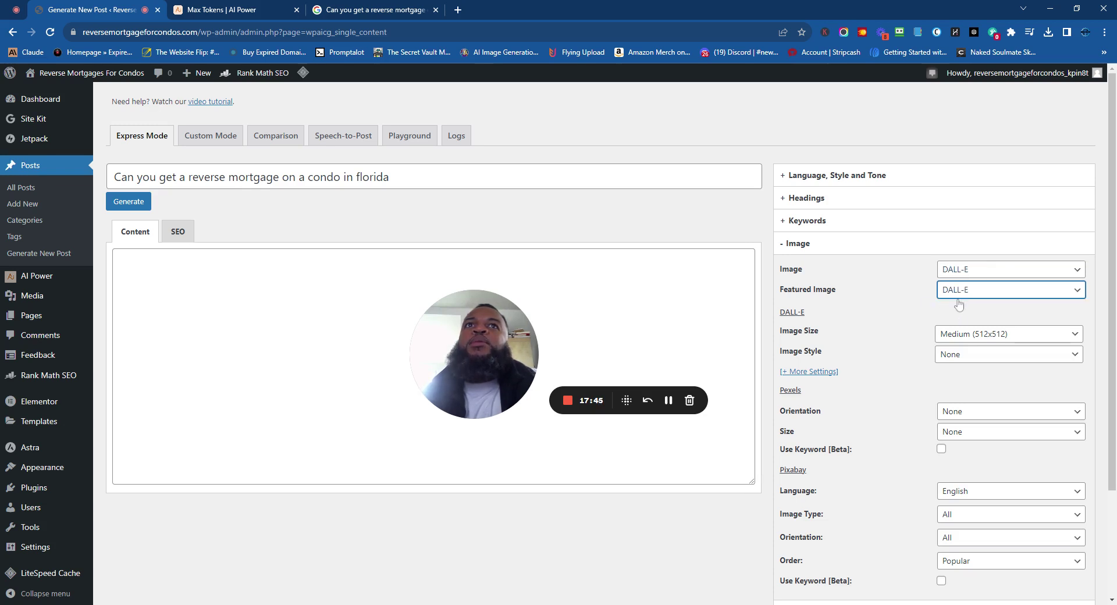
pyautogui.click(1024, 271)
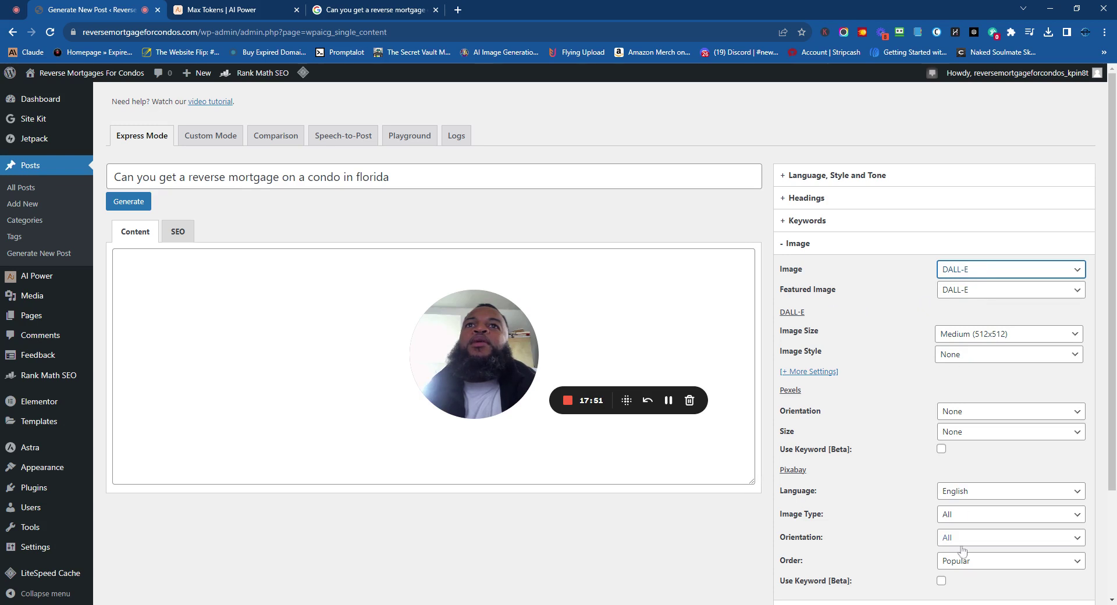
pyautogui.click(967, 417)
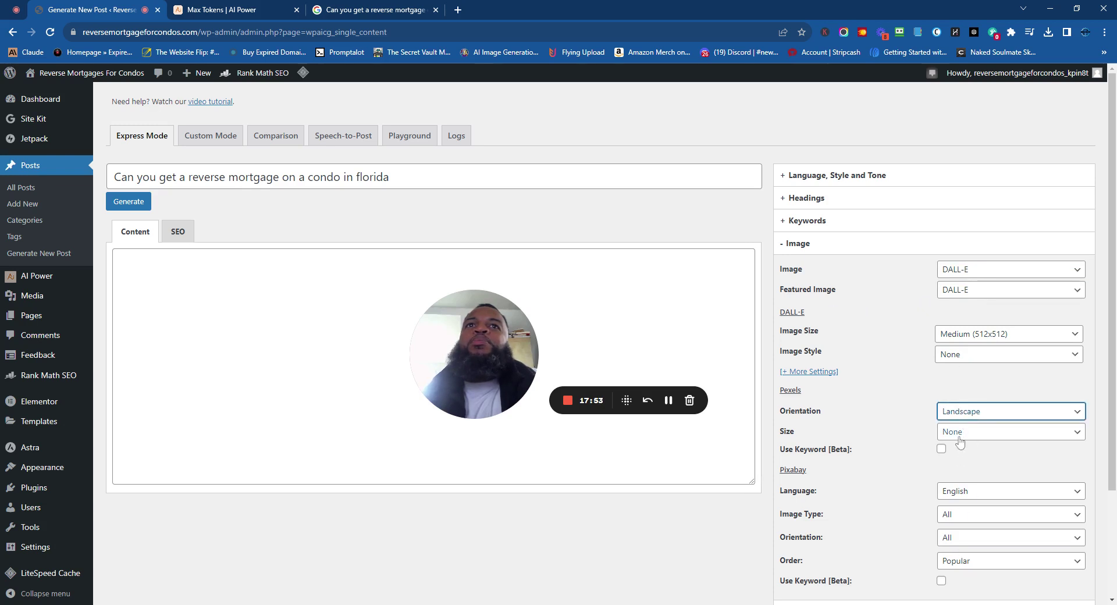
# Review the Additional Content and Links options, and enter "reverse mortgage on a condo" as the SEO tag.
pyautogui.scroll(-3, 995, 524)
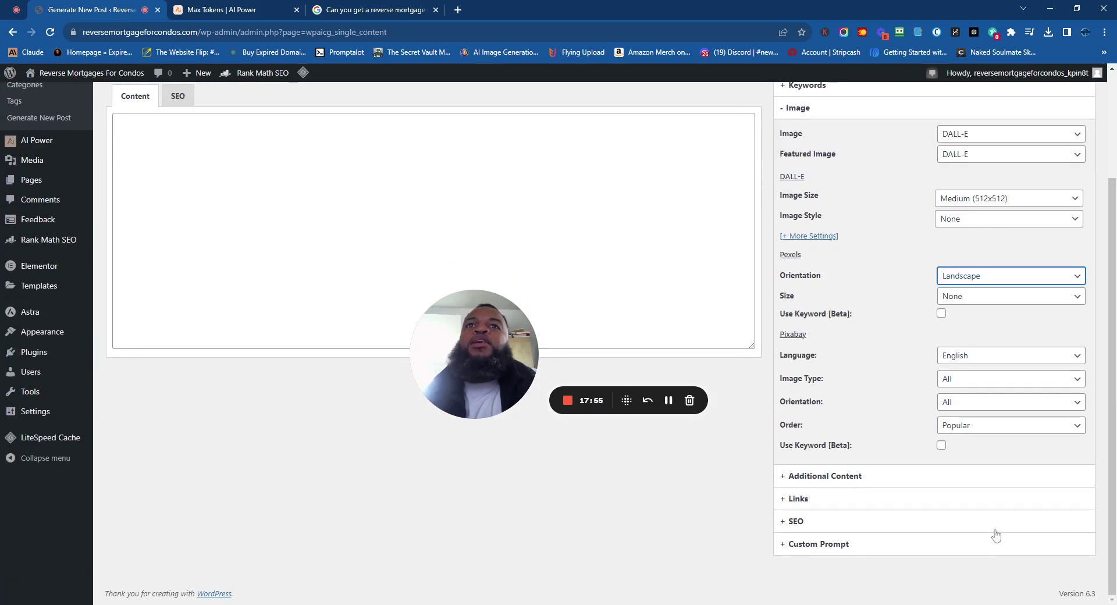
pyautogui.click(954, 482)
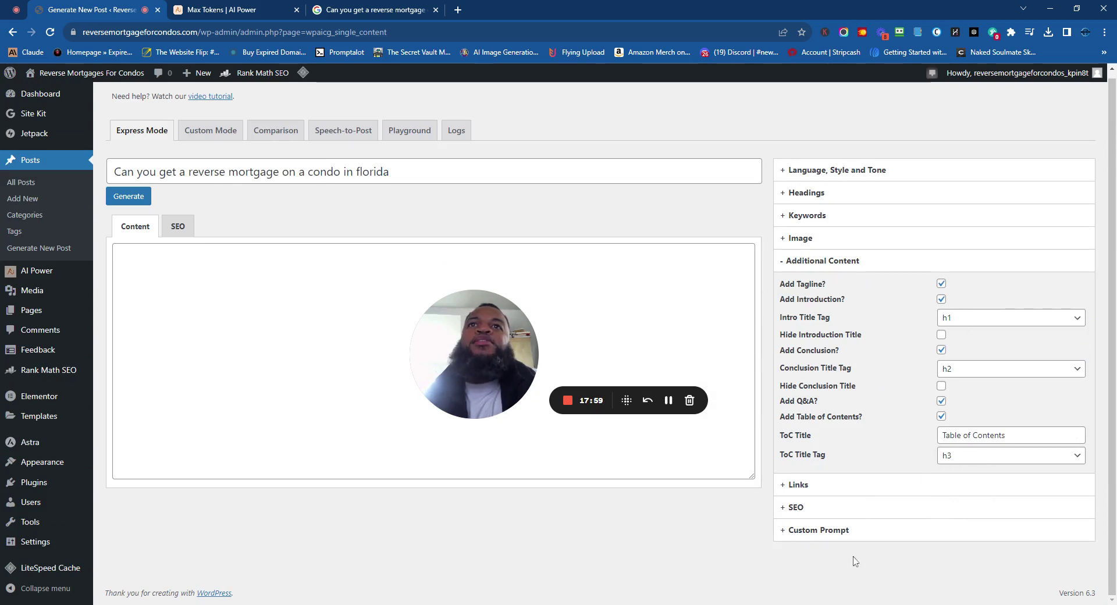
pyautogui.click(885, 493)
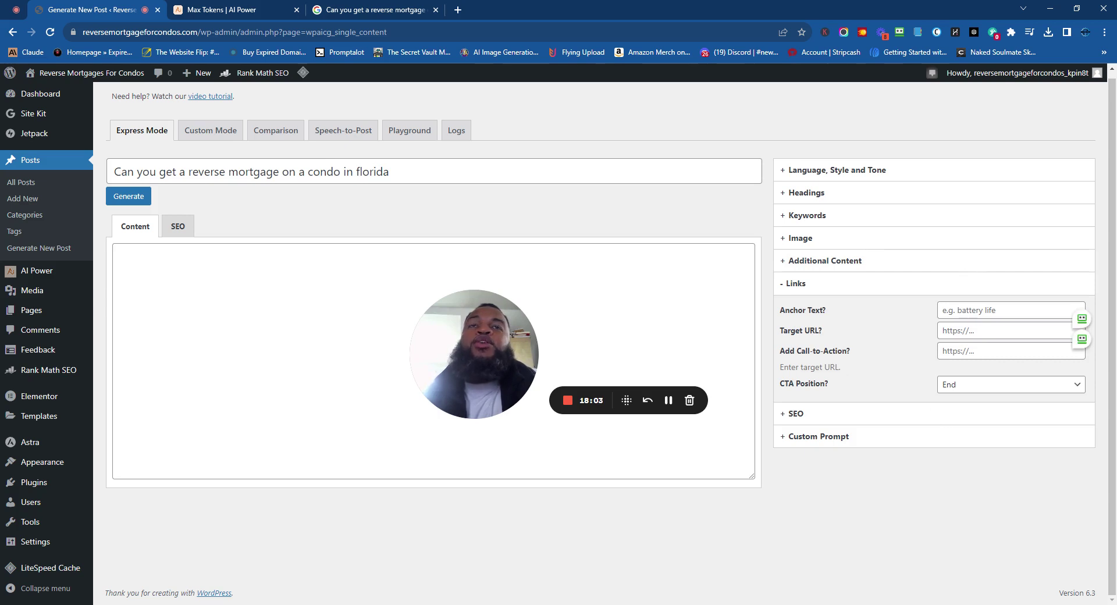
pyautogui.click(852, 413)
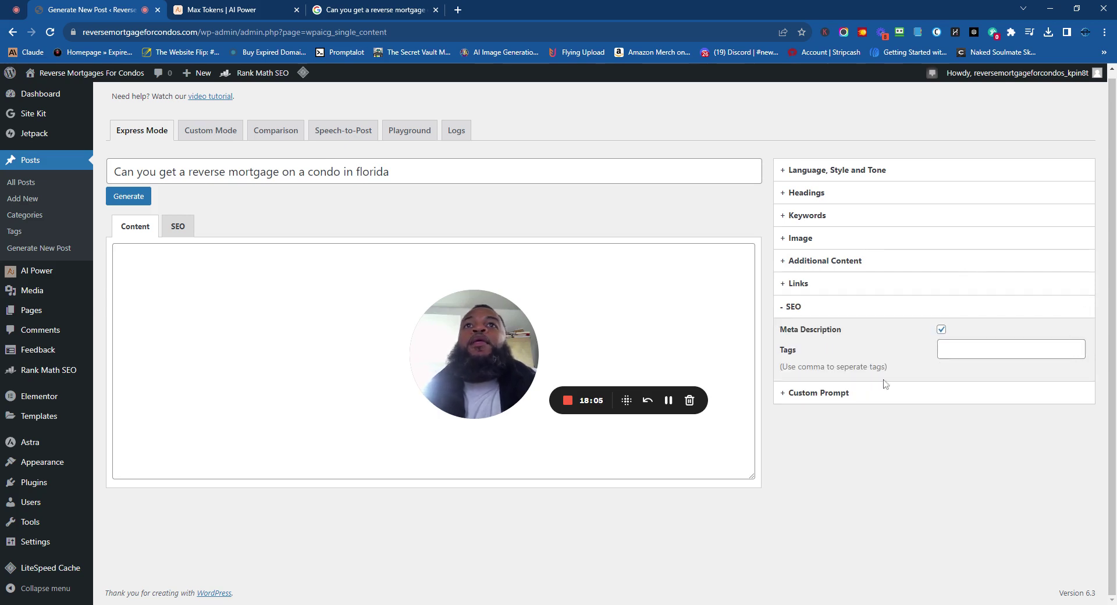
pyautogui.click(1011, 349)
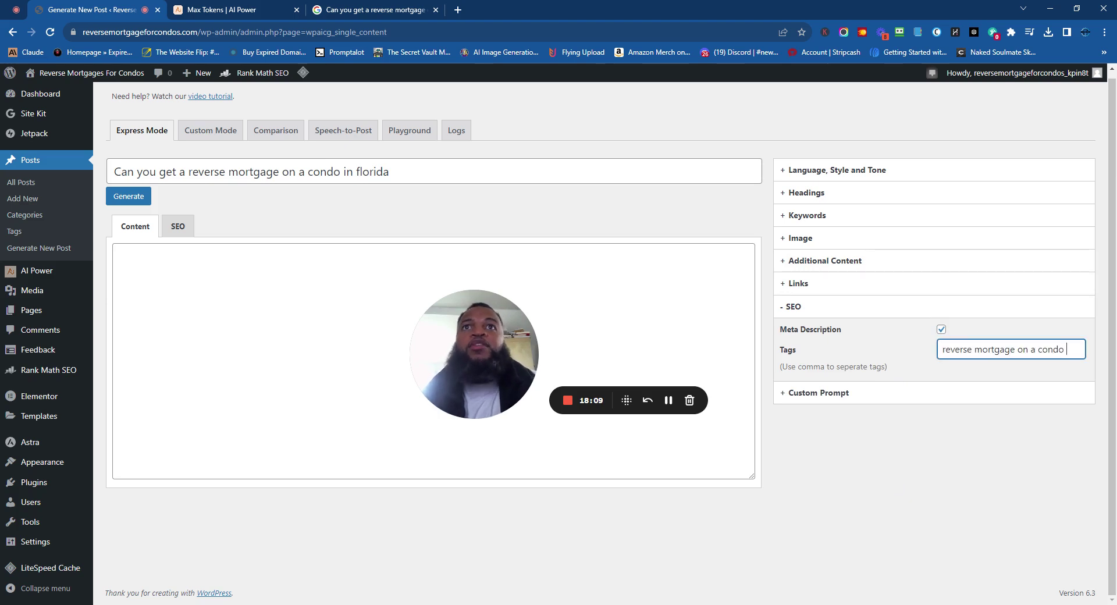
# Check the Language, Style and Tone options, and try to generate the post.
pyautogui.click(840, 171)
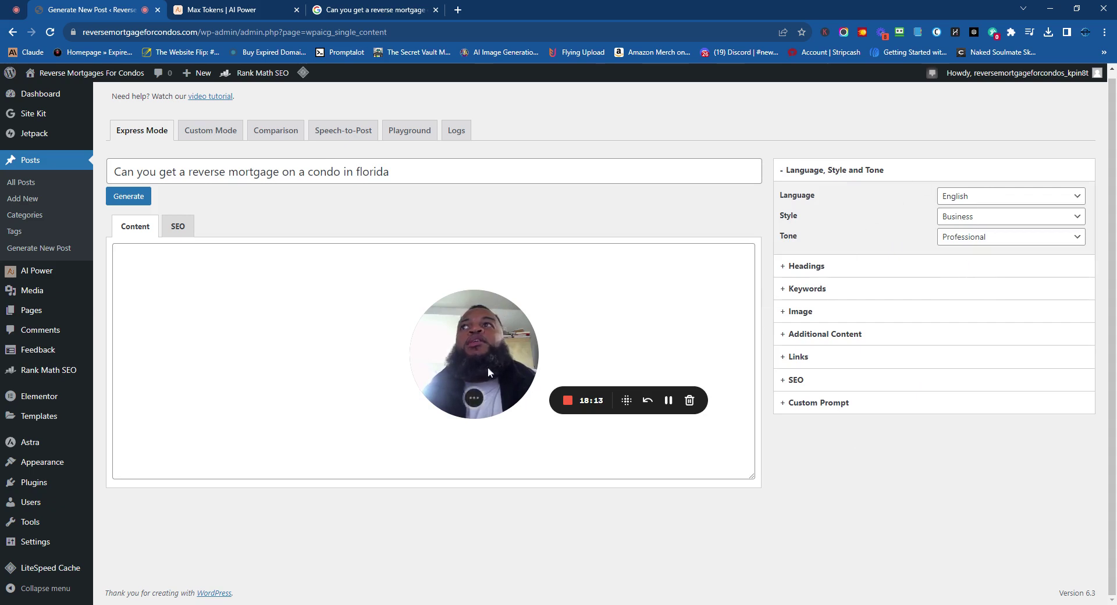
pyautogui.click(129, 198)
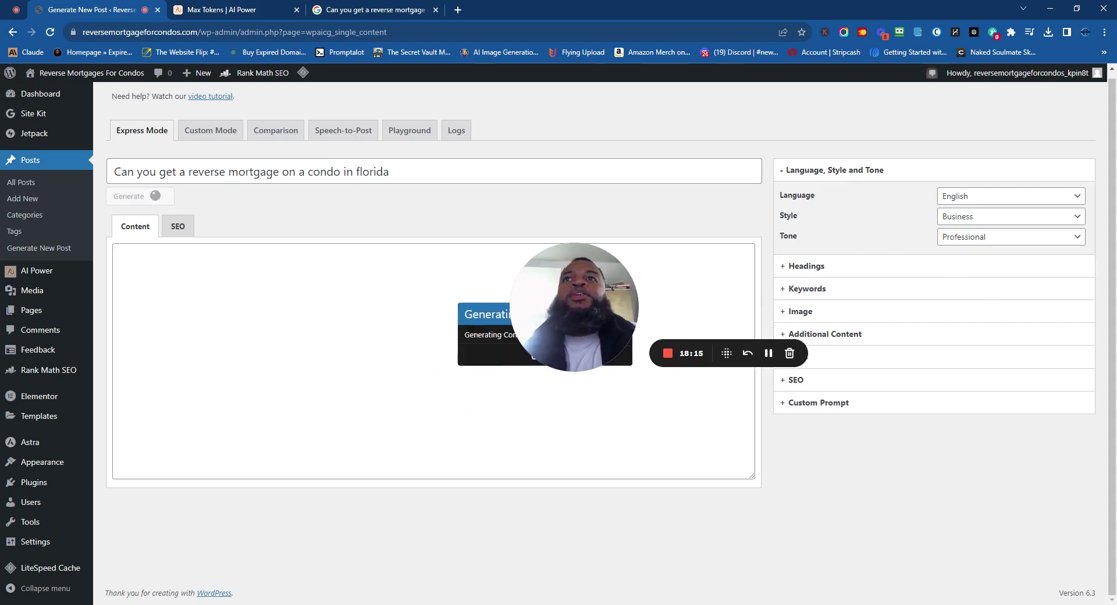
pyautogui.moveTo(560, 301); pyautogui.dragTo(785, 355)
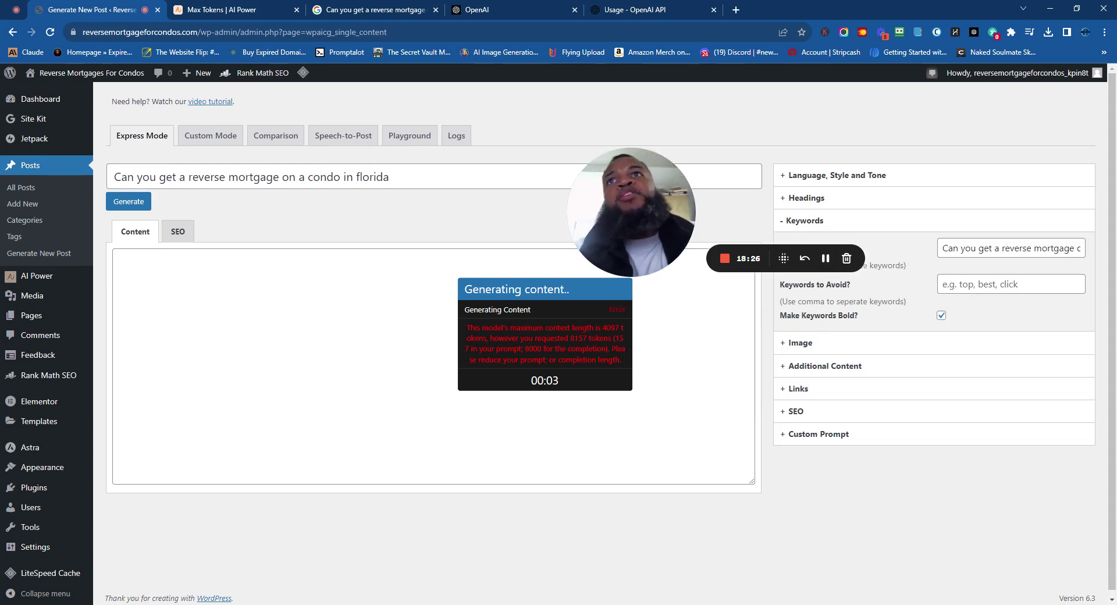
pyautogui.moveTo(606, 328); pyautogui.dragTo(487, 328)
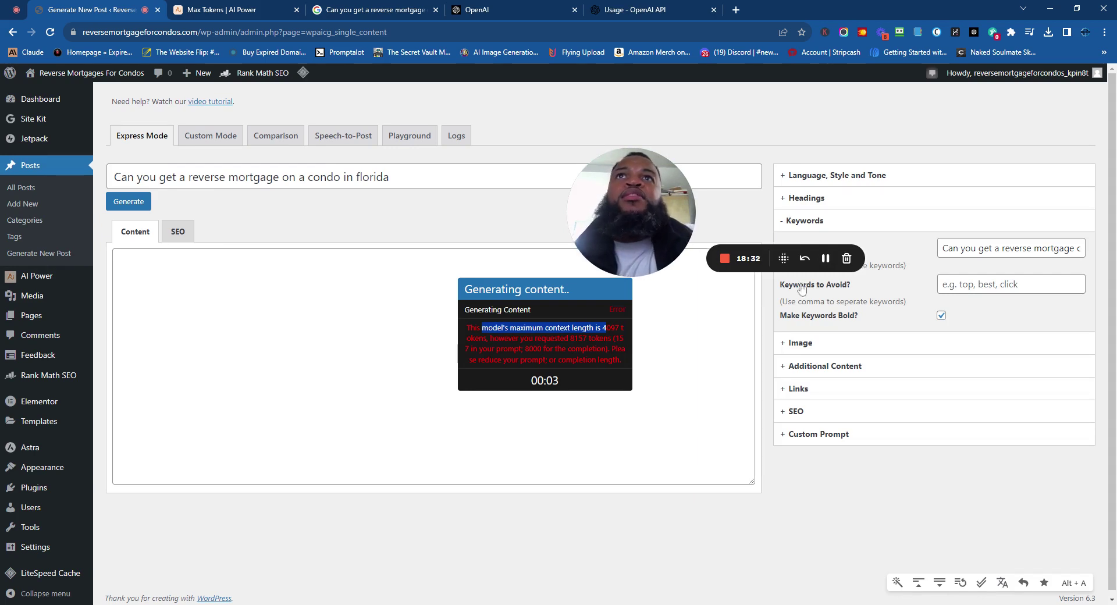
# Enter "Can you get a reverse mortgage on a condo in florida" as both the post title and the keyword to include.
pyautogui.click(826, 260)
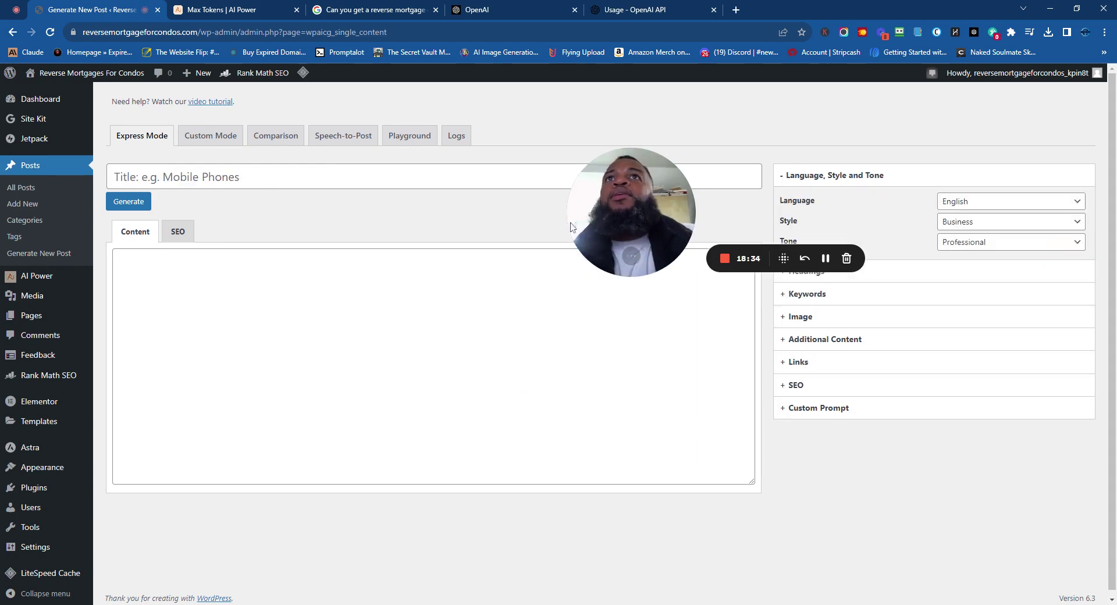
pyautogui.moveTo(586, 224); pyautogui.dragTo(585, 248)
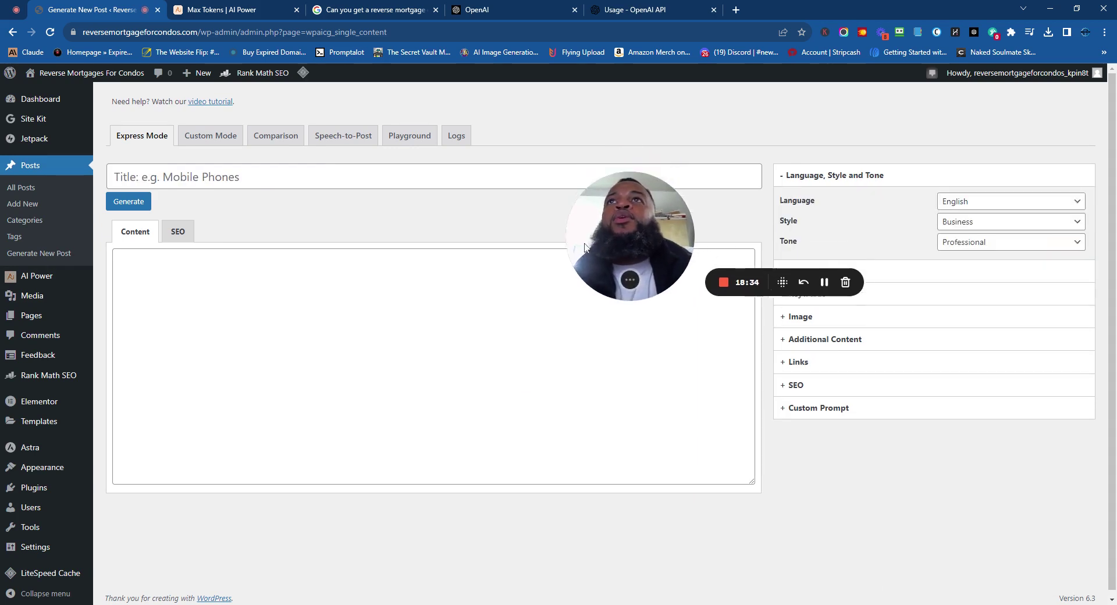
pyautogui.click(114, 177)
pyautogui.write('Can you get a reverse mortgage on a condo in florida')
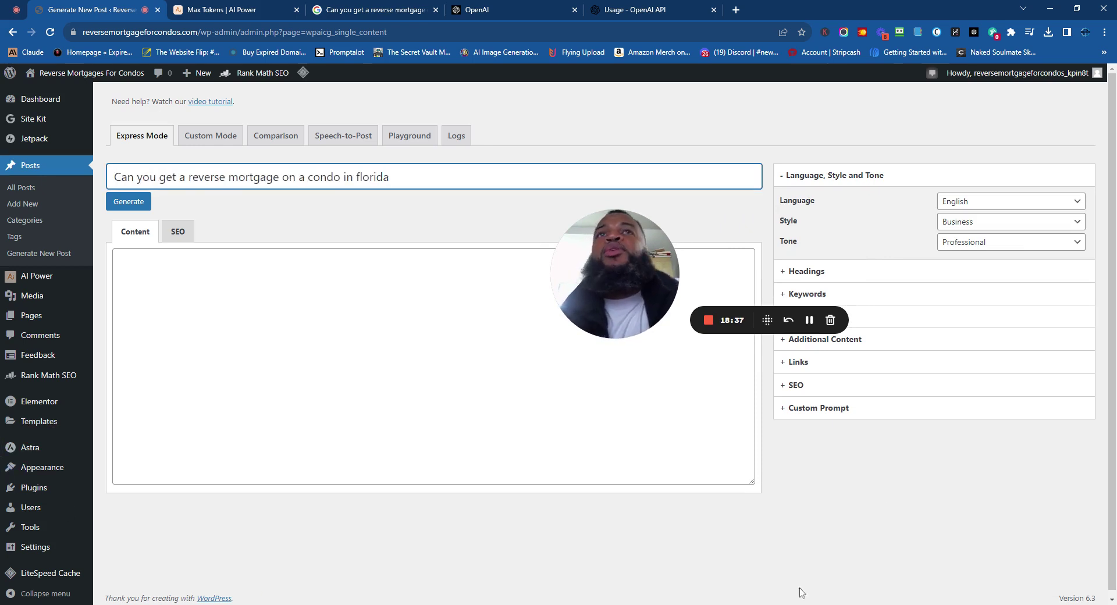
pyautogui.click(908, 294)
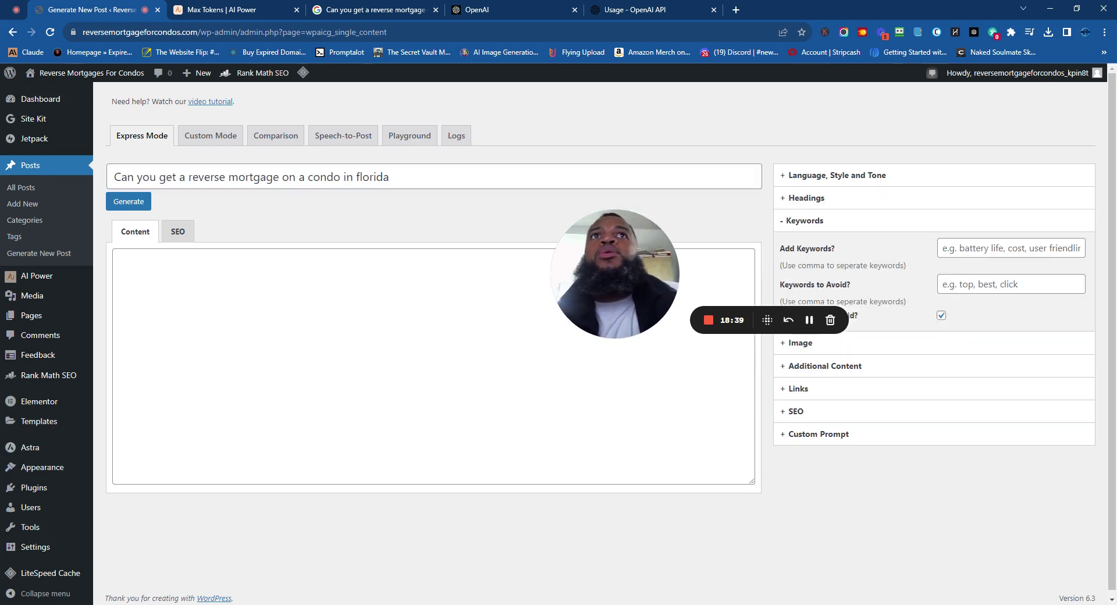
pyautogui.click(989, 248)
pyautogui.write('Can you get a reverse mortgage on a condo in florida')
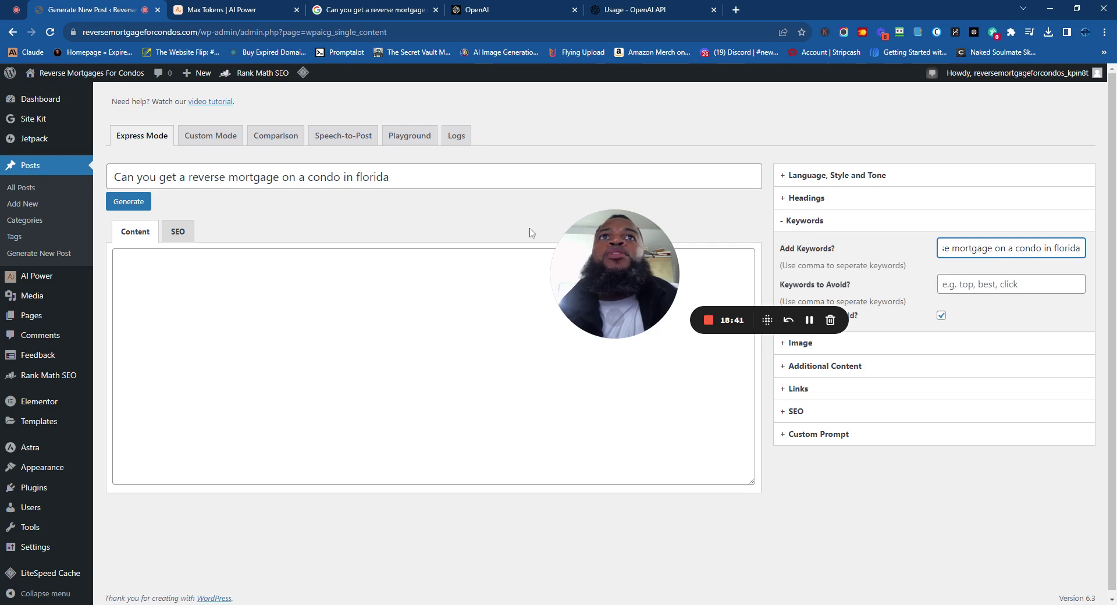
# Try to generate the post with the full question as keyword, and read the generation error.
pyautogui.click(129, 202)
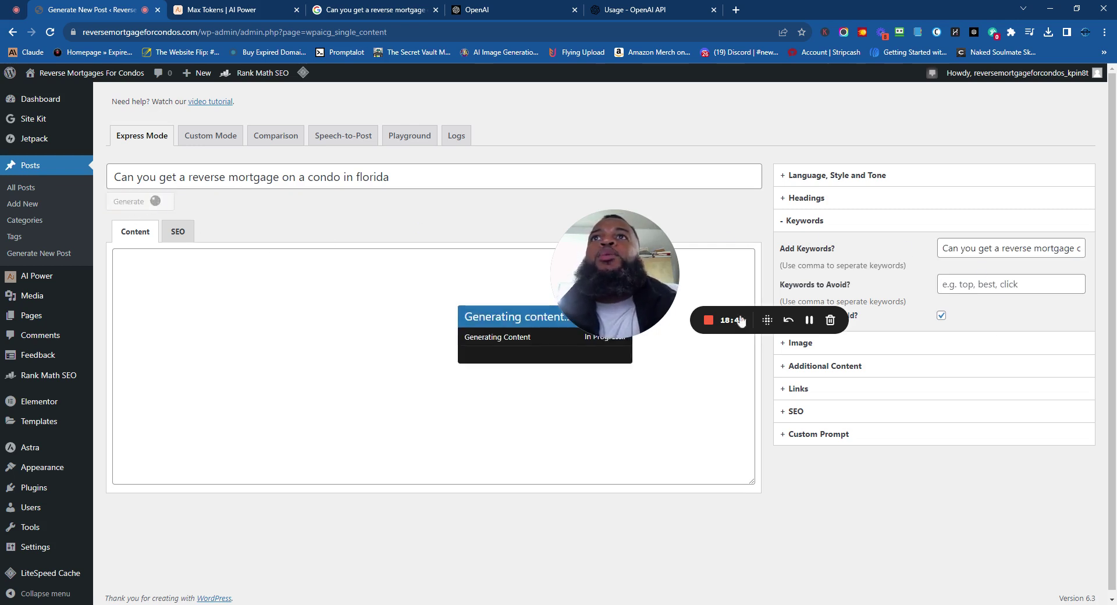
pyautogui.moveTo(618, 253); pyautogui.dragTo(724, 408)
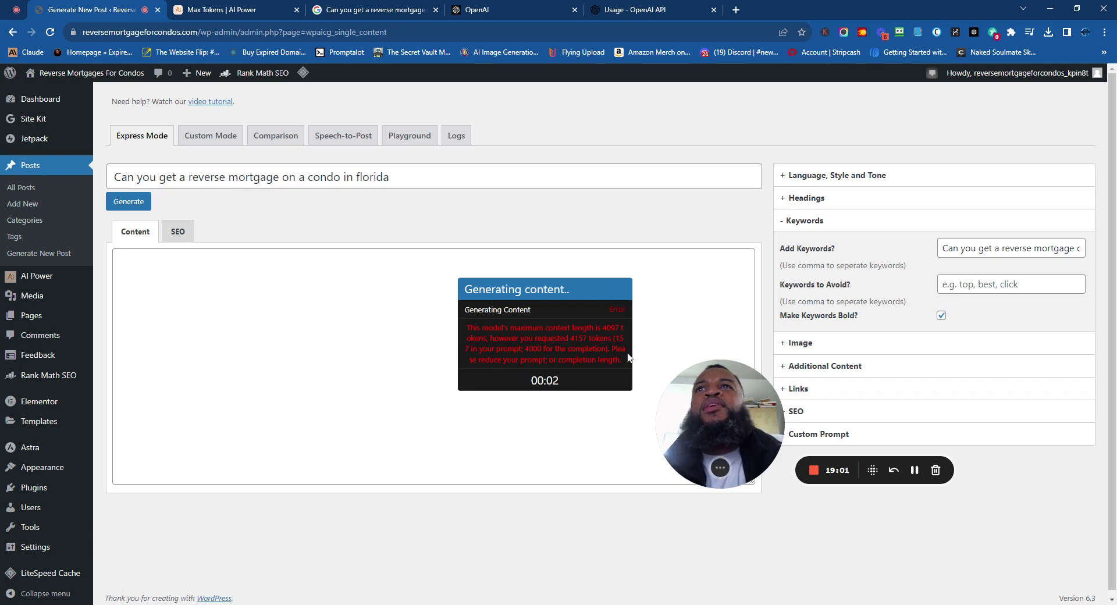
pyautogui.moveTo(564, 339); pyautogui.dragTo(587, 339)
pyautogui.moveTo(700, 392); pyautogui.dragTo(689, 284)
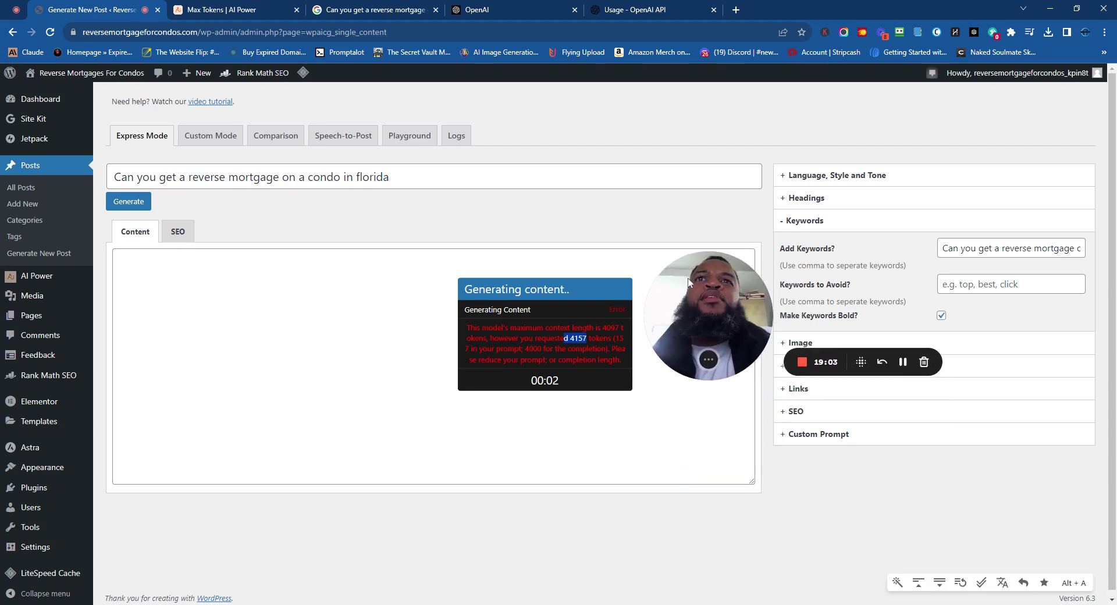
# Change the custom prompt to request an article of at least 2500 words.
pyautogui.click(793, 440)
pyautogui.scroll(-5, 775, 480)
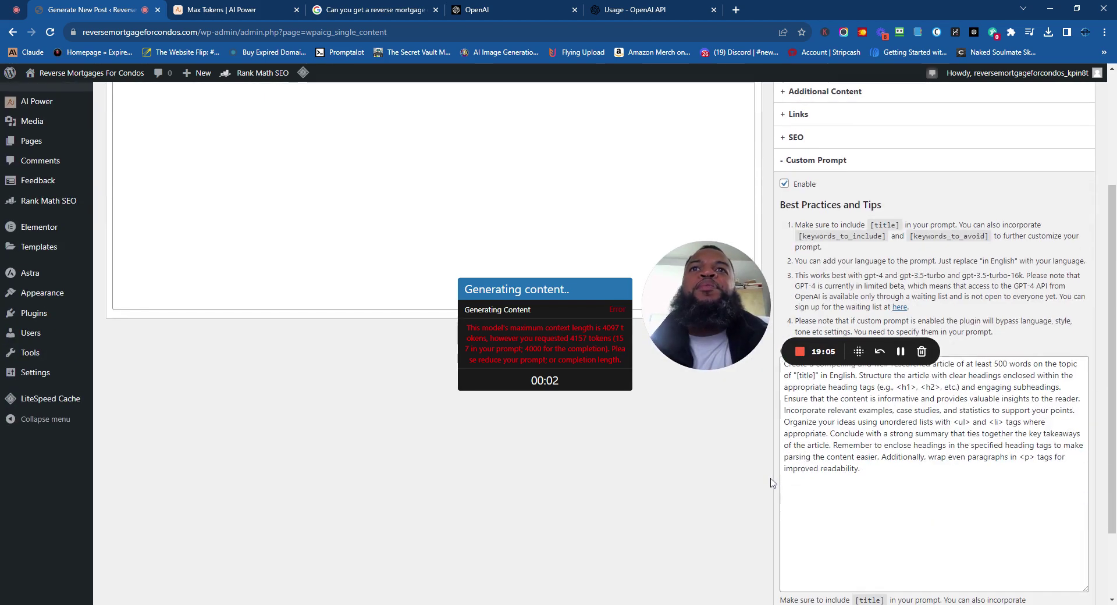
pyautogui.scroll(2, 774, 483)
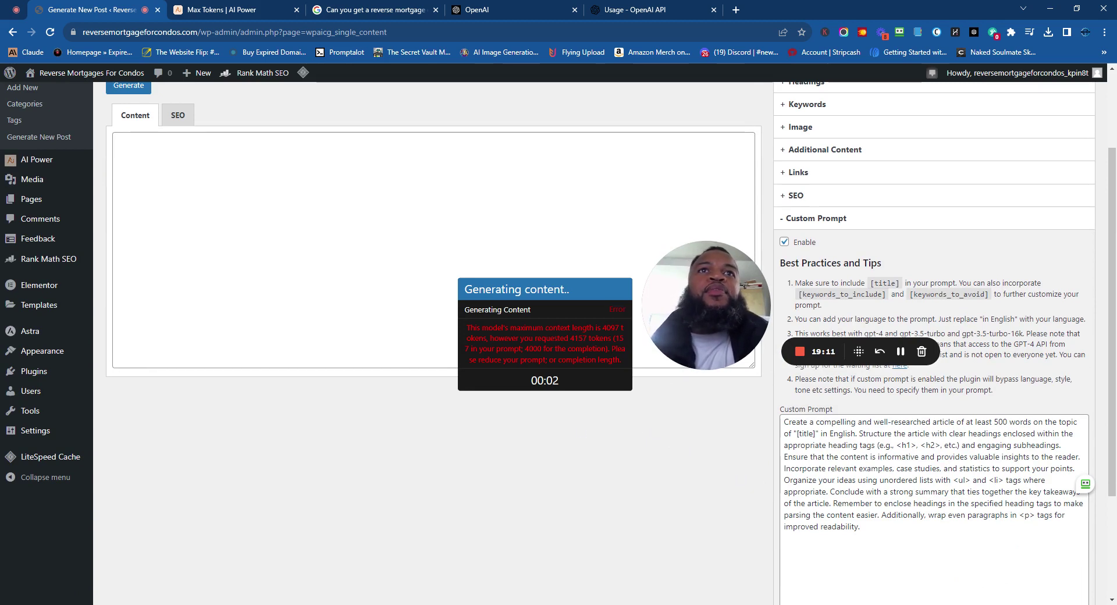
pyautogui.click(995, 422)
pyautogui.write('2')
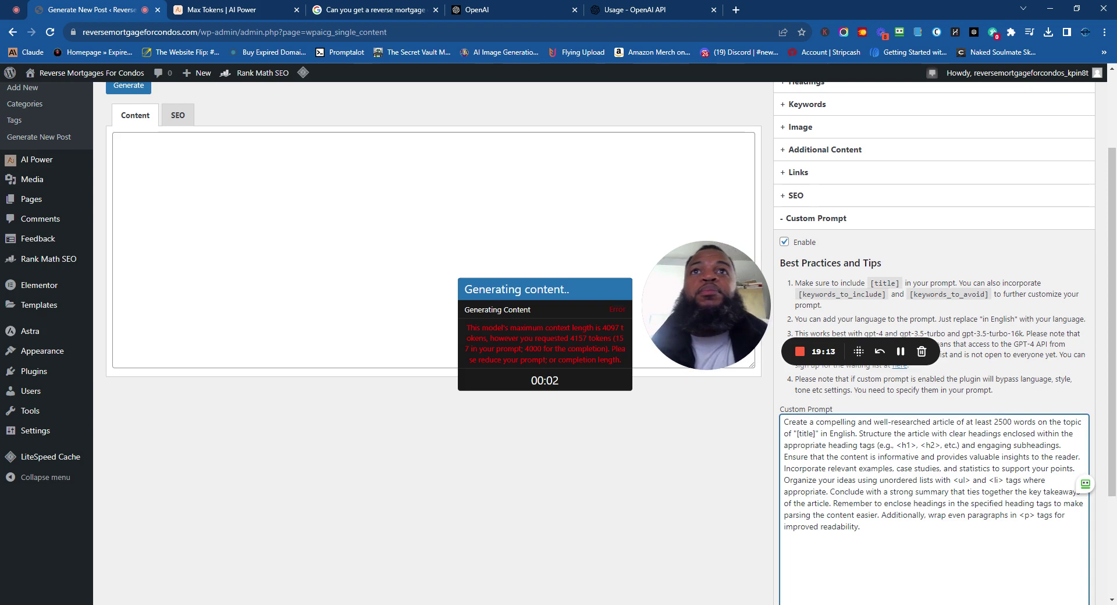
pyautogui.scroll(-2, 559, 344)
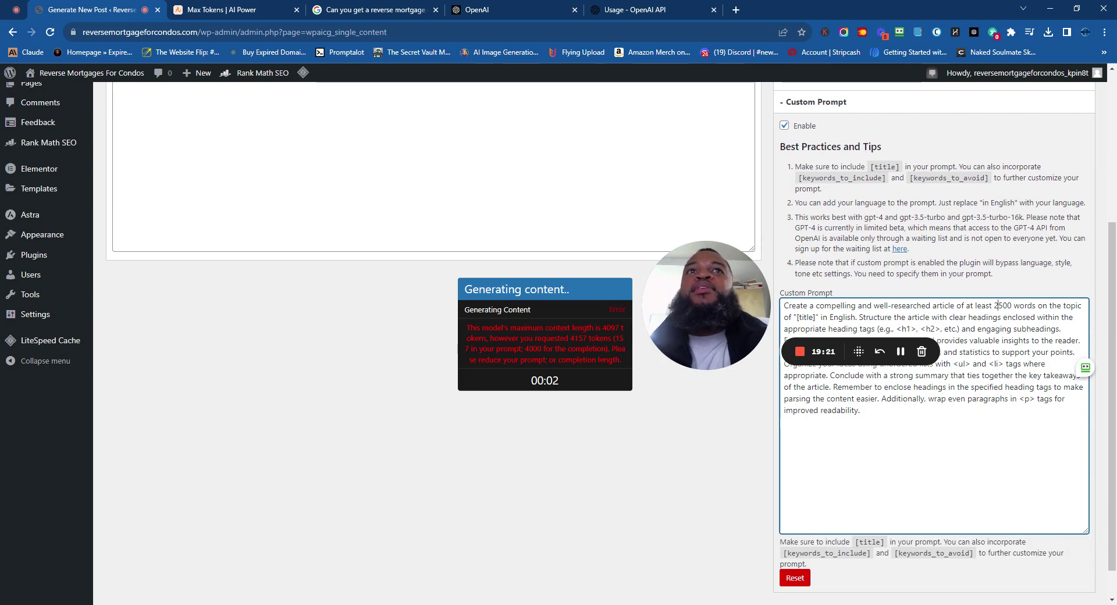
pyautogui.scroll(2, 558, 337)
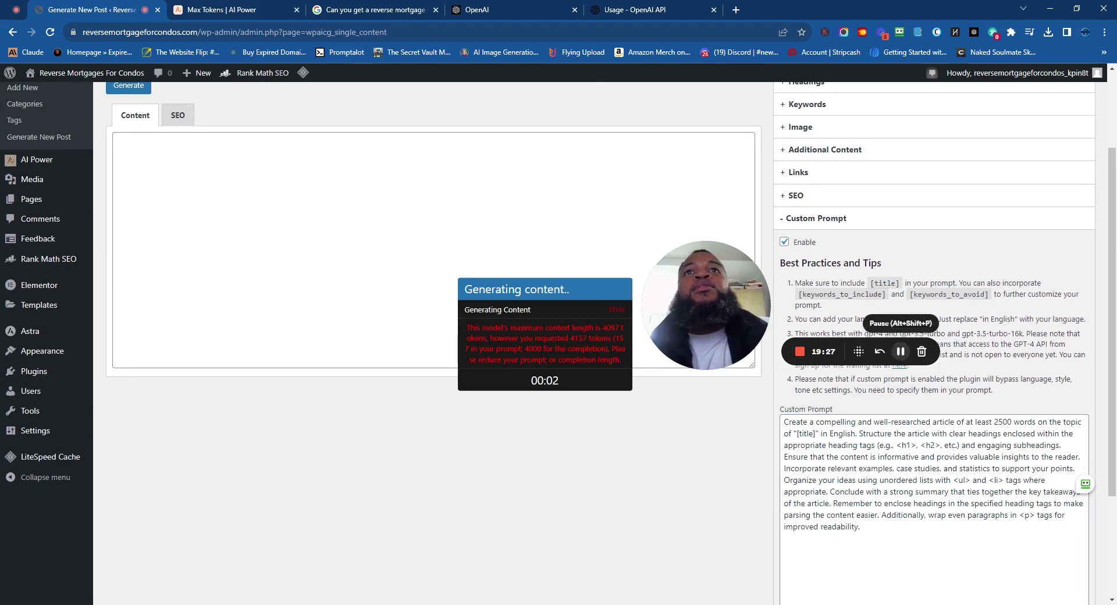
# Disable the custom prompt and try to generate the post without it.
pyautogui.click(784, 243)
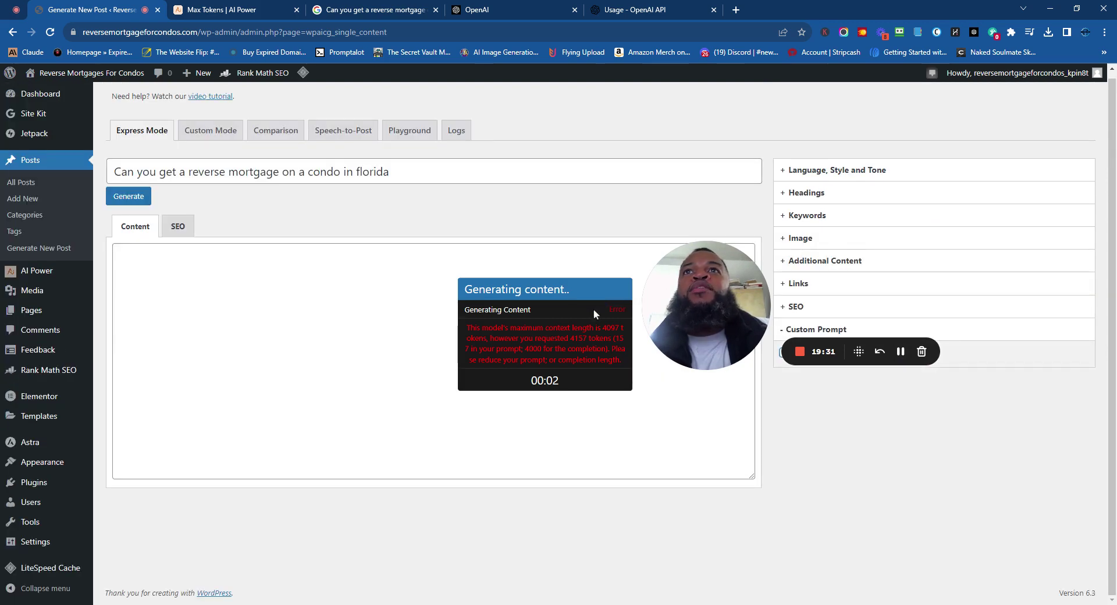
pyautogui.click(130, 197)
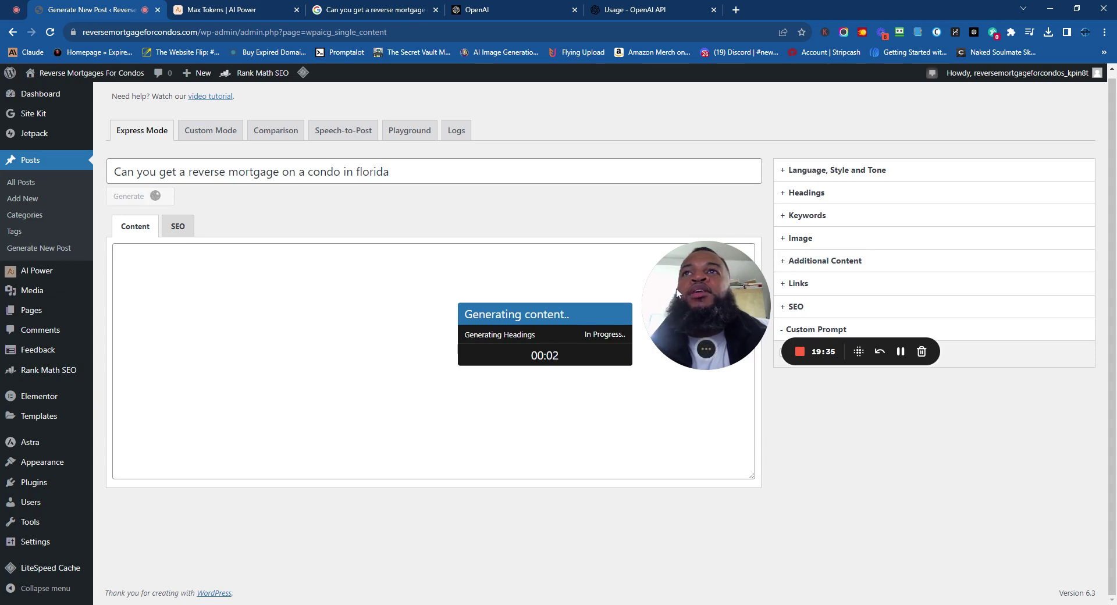
pyautogui.moveTo(684, 290); pyautogui.dragTo(849, 205)
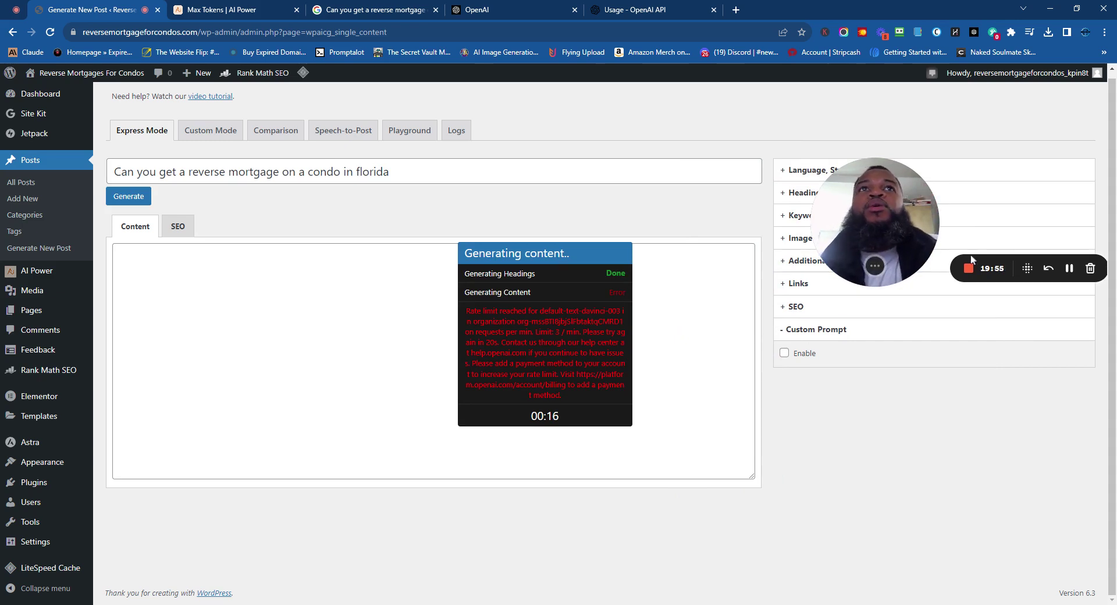
pyautogui.click(1068, 268)
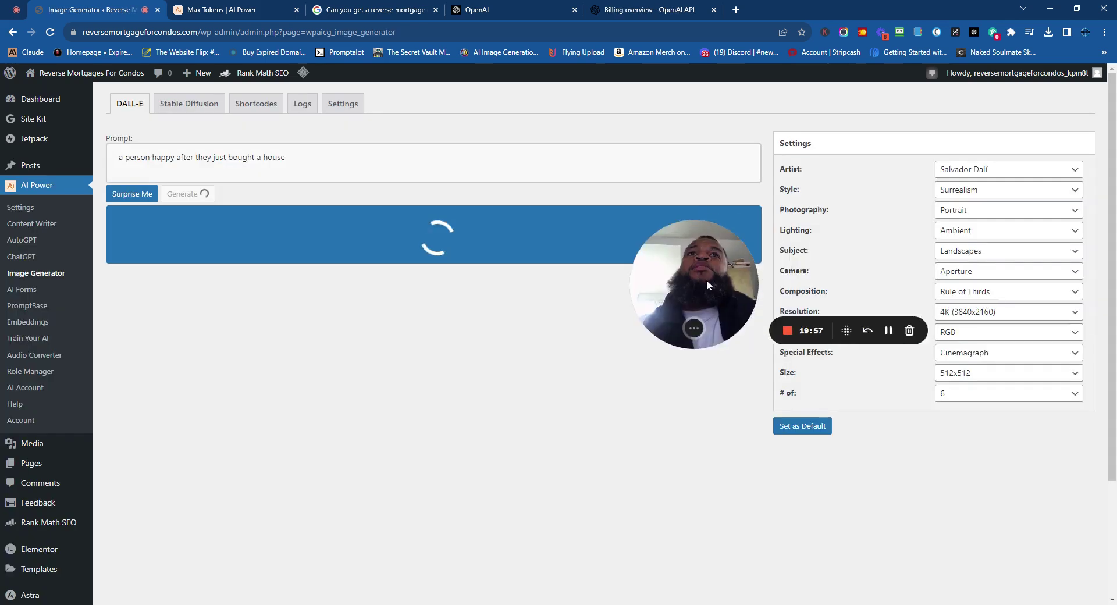
# Examine the DALL-E images generated from the prompt "a person happy after they just bought a house".
pyautogui.moveTo(706, 280); pyautogui.dragTo(490, 364)
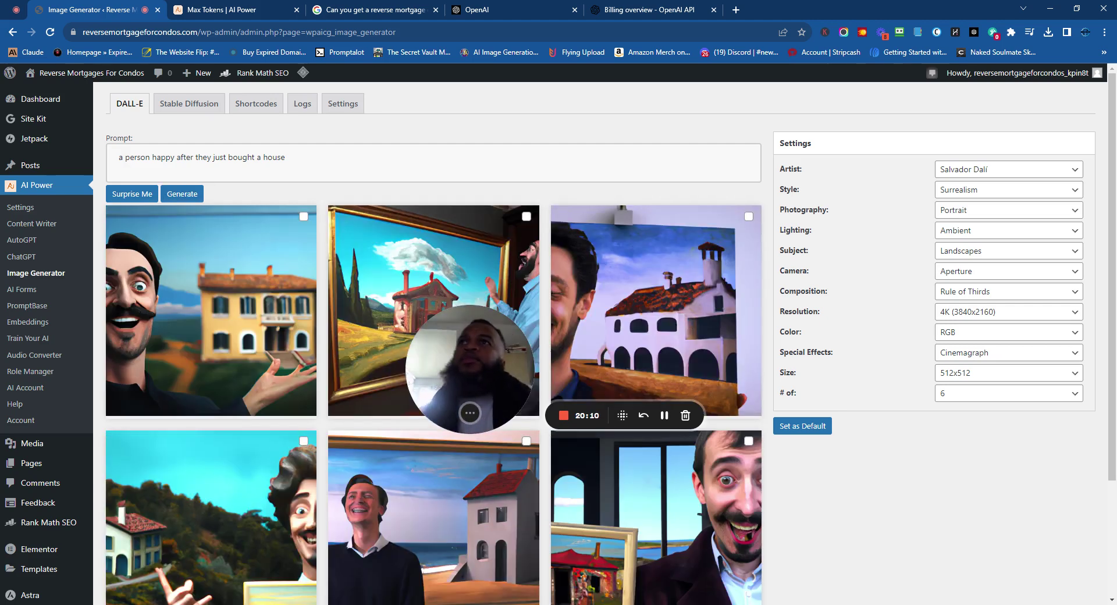
pyautogui.moveTo(444, 338); pyautogui.dragTo(667, 244)
pyautogui.scroll(-3, 497, 374)
pyautogui.scroll(2, 496, 374)
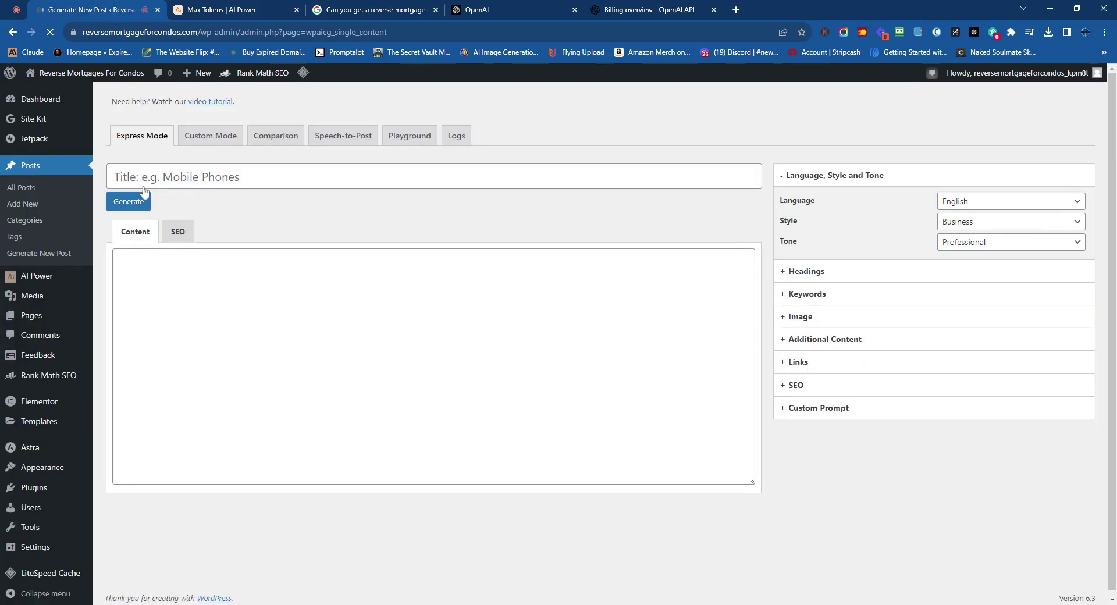
# Generate an Express Mode post titled "Can you get a reverse mortgage on a condo in florida" with the custom prompt disabled.
pyautogui.write('Can you get a reverse mortgage on a condo in florida')
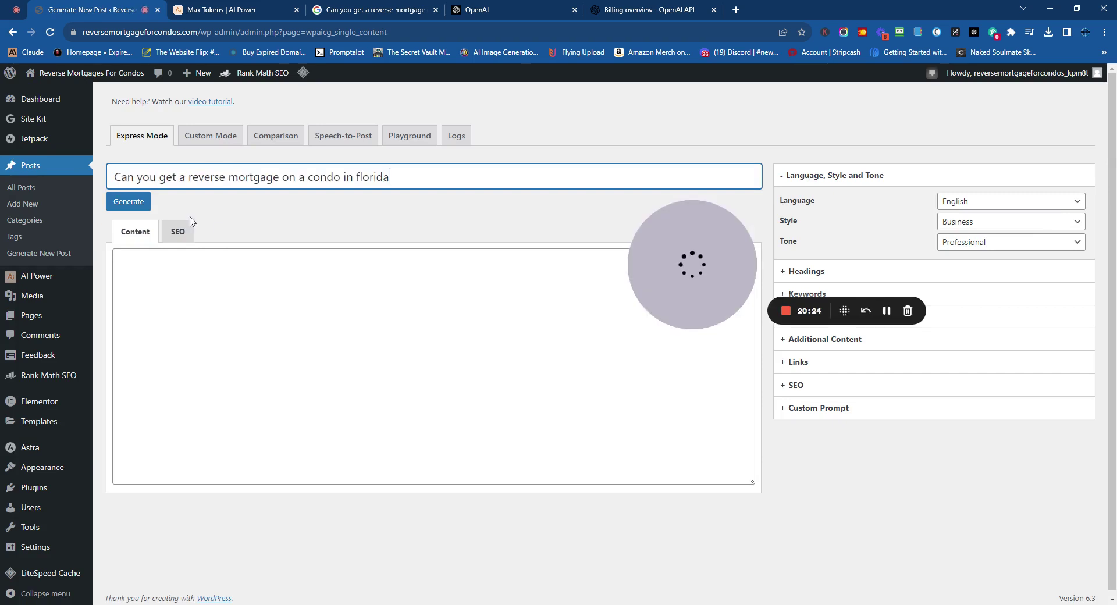
pyautogui.click(828, 418)
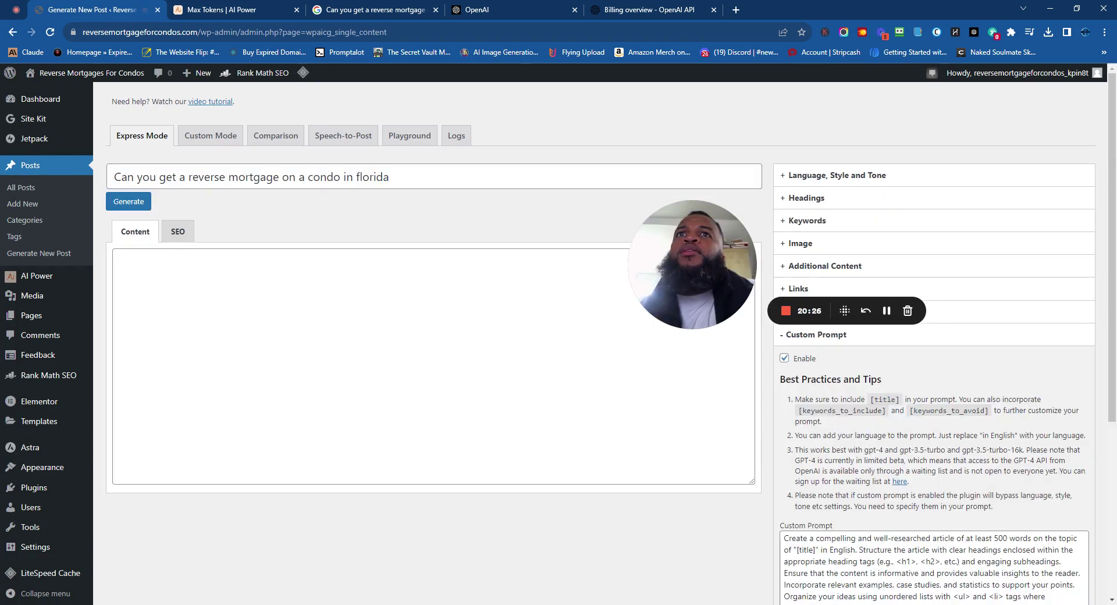
pyautogui.click(785, 358)
pyautogui.click(129, 201)
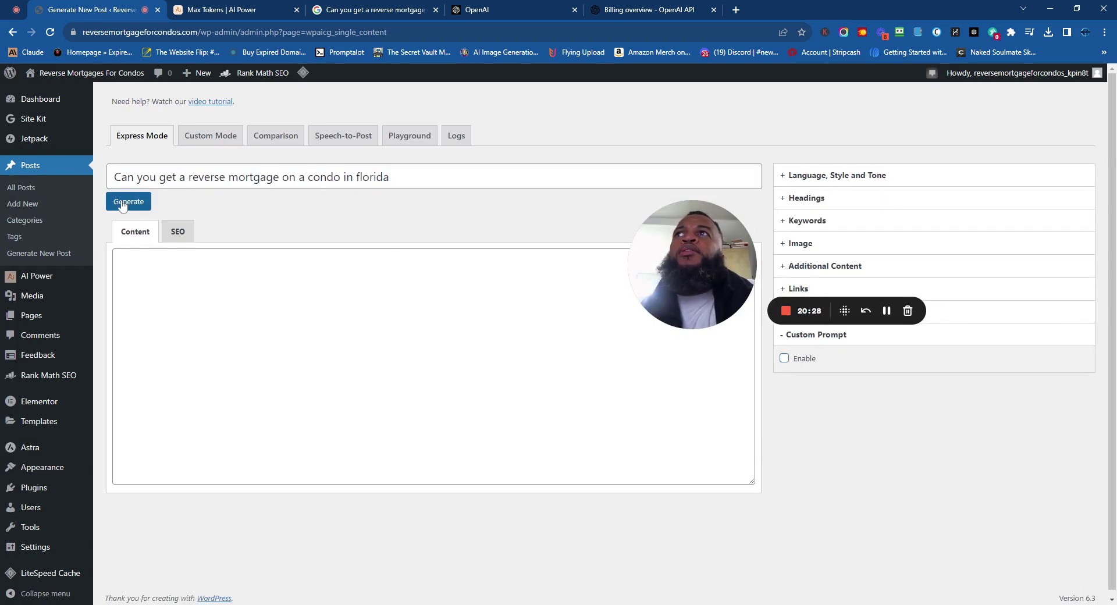
pyautogui.moveTo(676, 253)
pyautogui.mouseDown()
pyautogui.moveTo(634, 246)
pyautogui.moveTo(698, 252)
pyautogui.mouseUp()
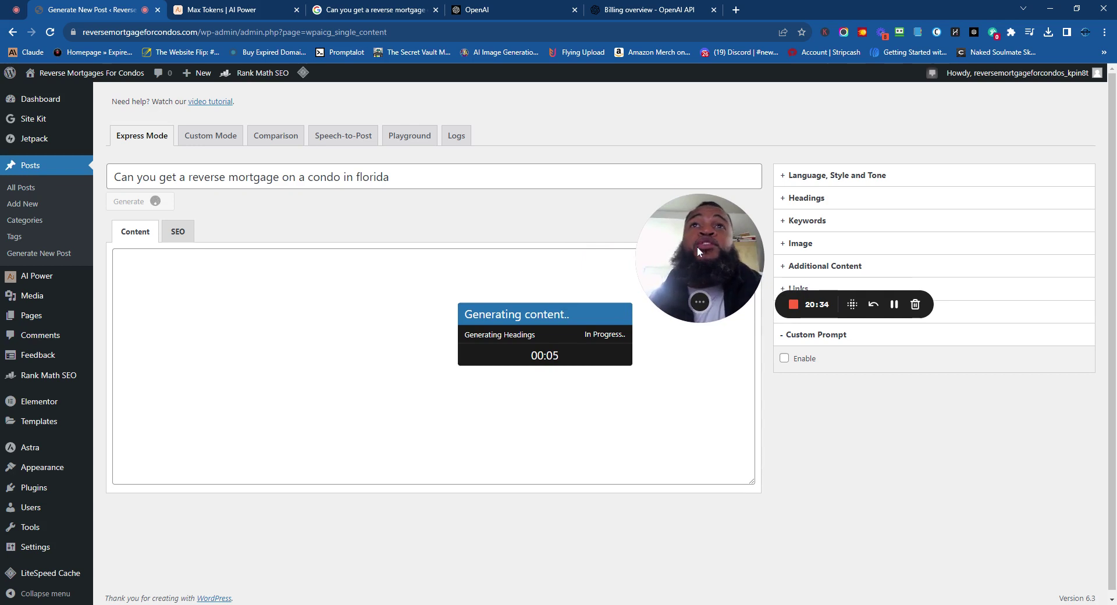
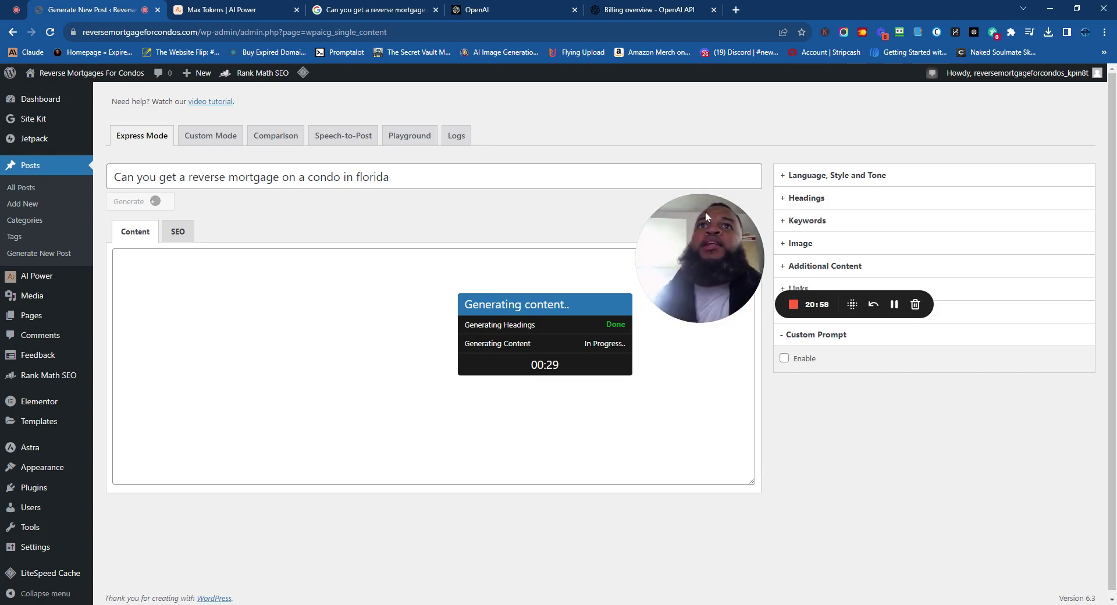
pyautogui.moveTo(705, 211); pyautogui.dragTo(723, 128)
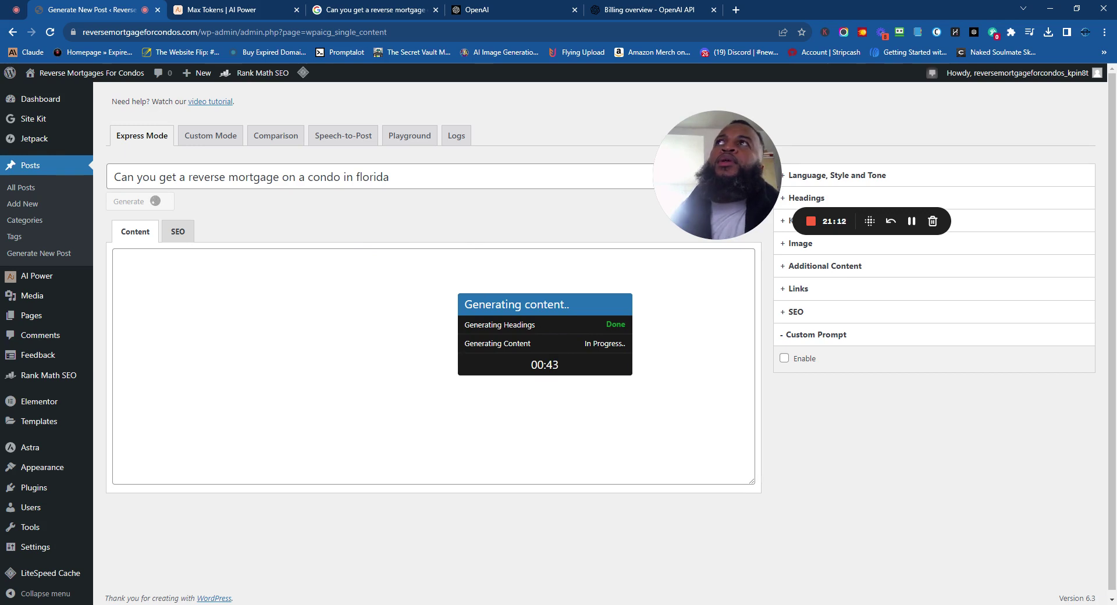
# Close the OpenAI billing, OpenAI and Max Tokens pages while the post is being generated.
pyautogui.click(715, 11)
pyautogui.click(575, 12)
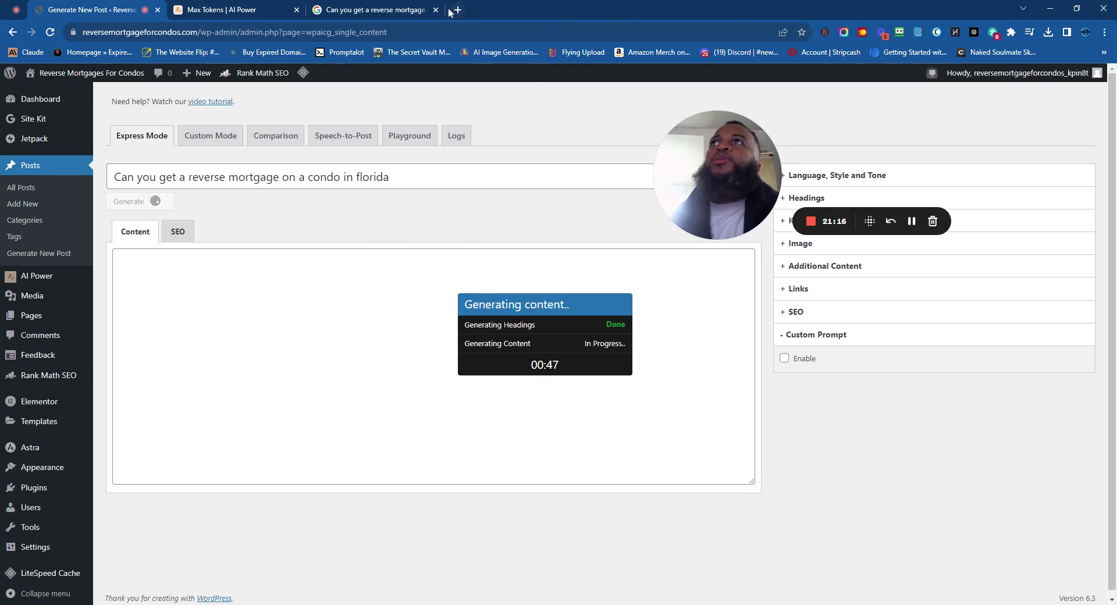
pyautogui.click(296, 12)
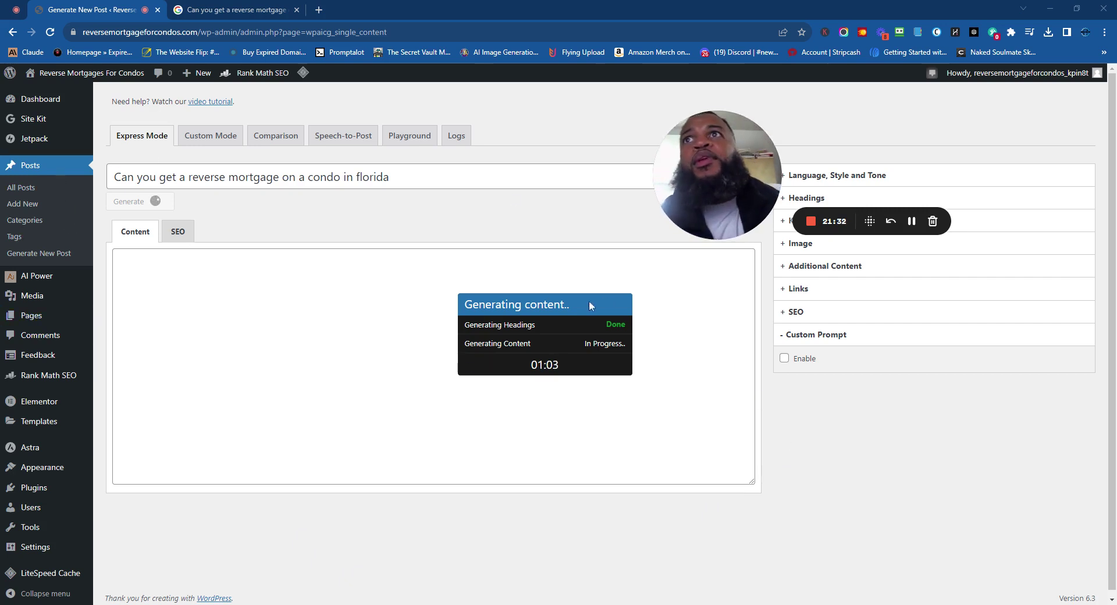
pyautogui.click(910, 221)
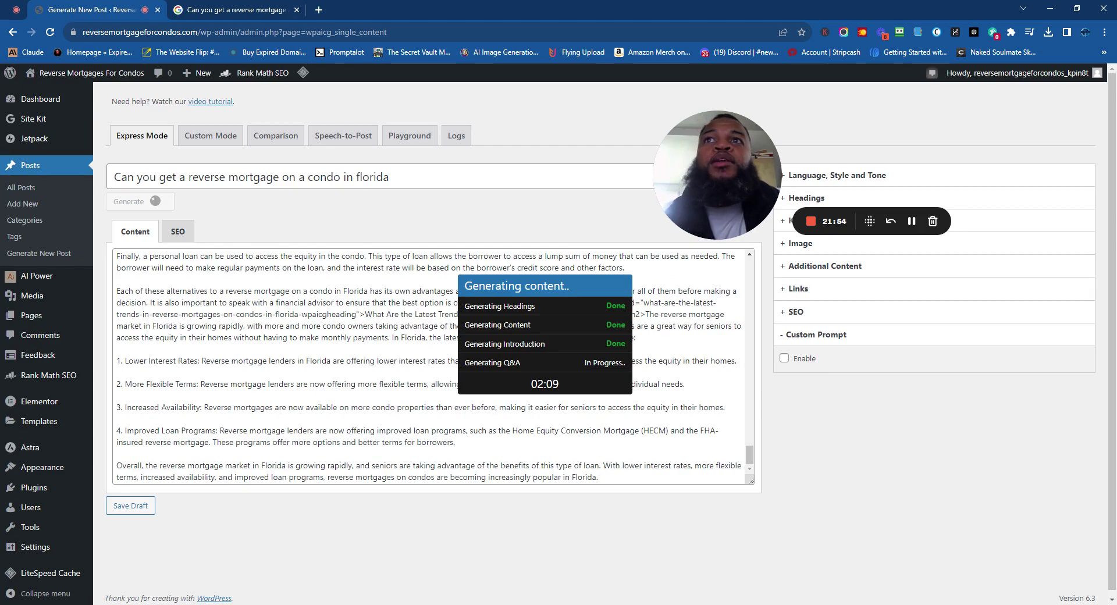
# Review the generated article text and SEO meta description, and save the post as a draft.
pyautogui.moveTo(749, 460); pyautogui.dragTo(720, 464)
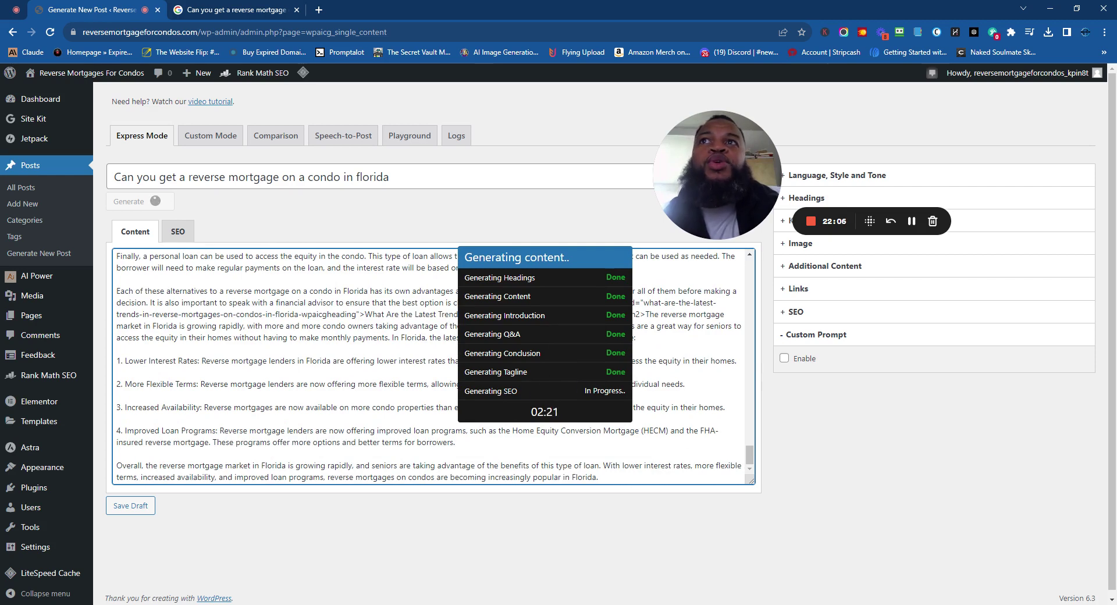
pyautogui.scroll(-2, 458, 400)
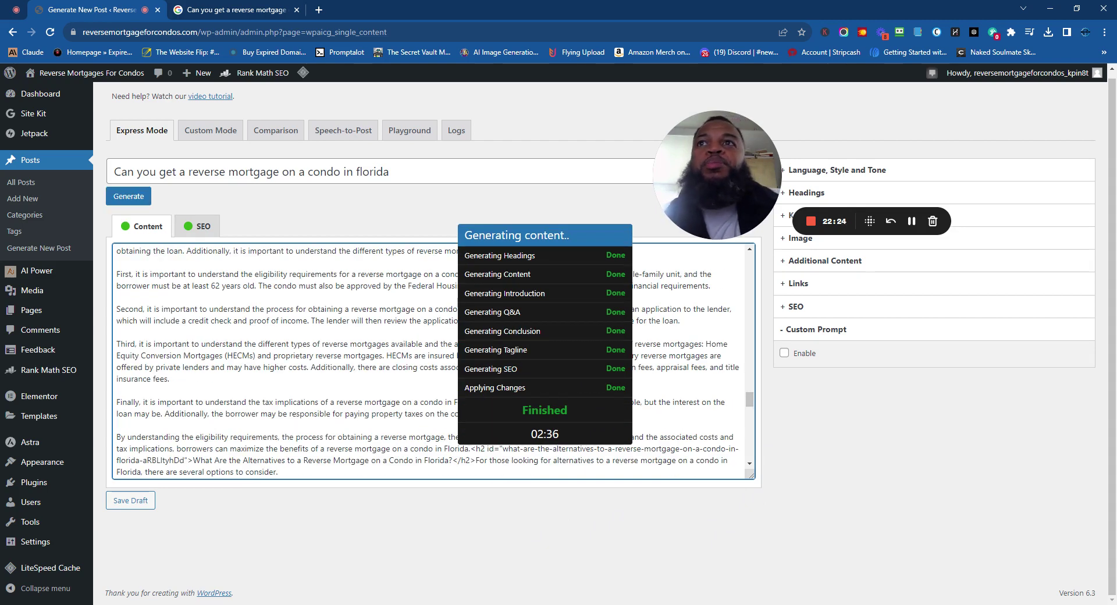
pyautogui.scroll(10, 433, 361)
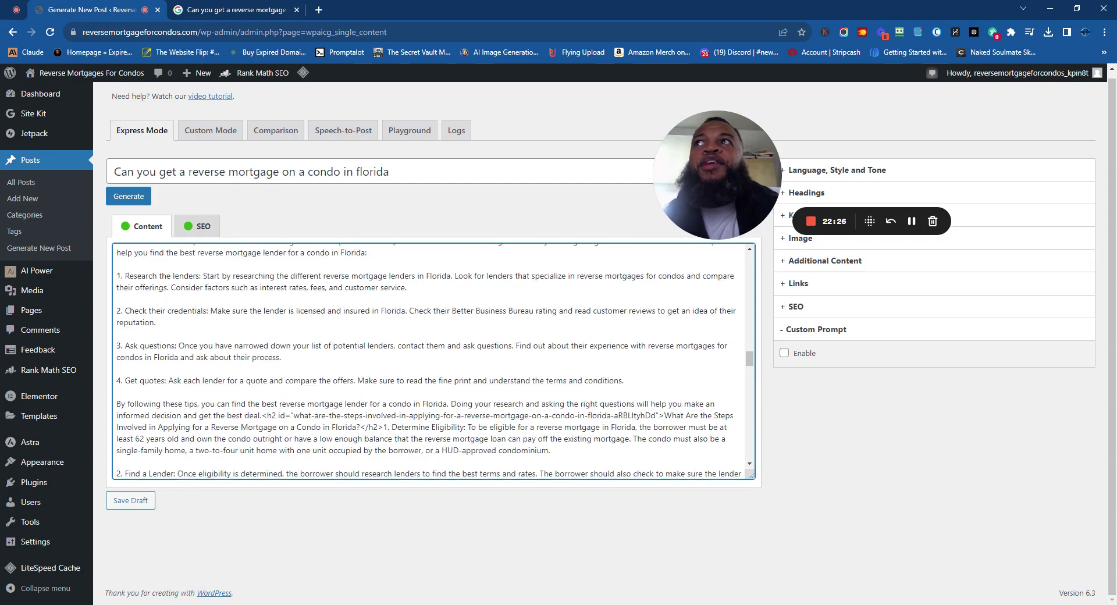
pyautogui.click(217, 231)
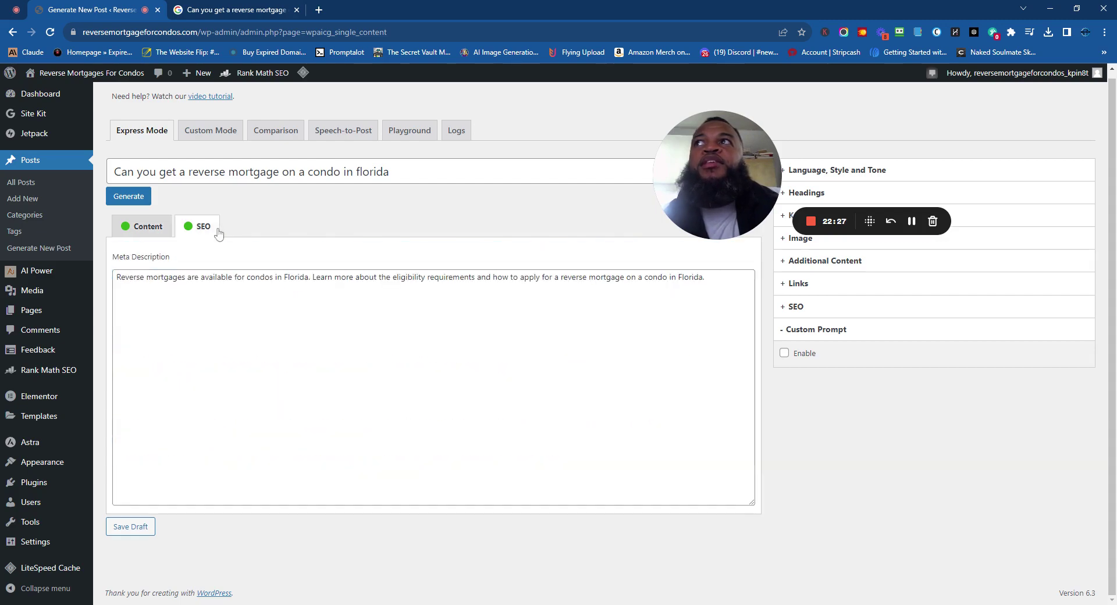
pyautogui.click(141, 231)
pyautogui.scroll(-10, 434, 361)
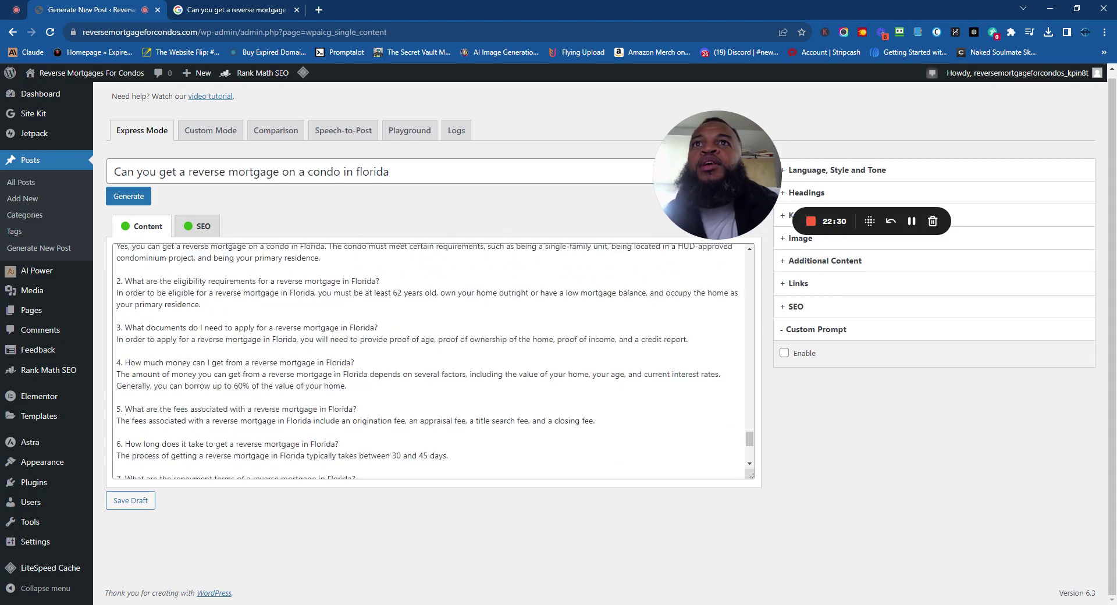
pyautogui.scroll(-4, 433, 360)
pyautogui.click(132, 502)
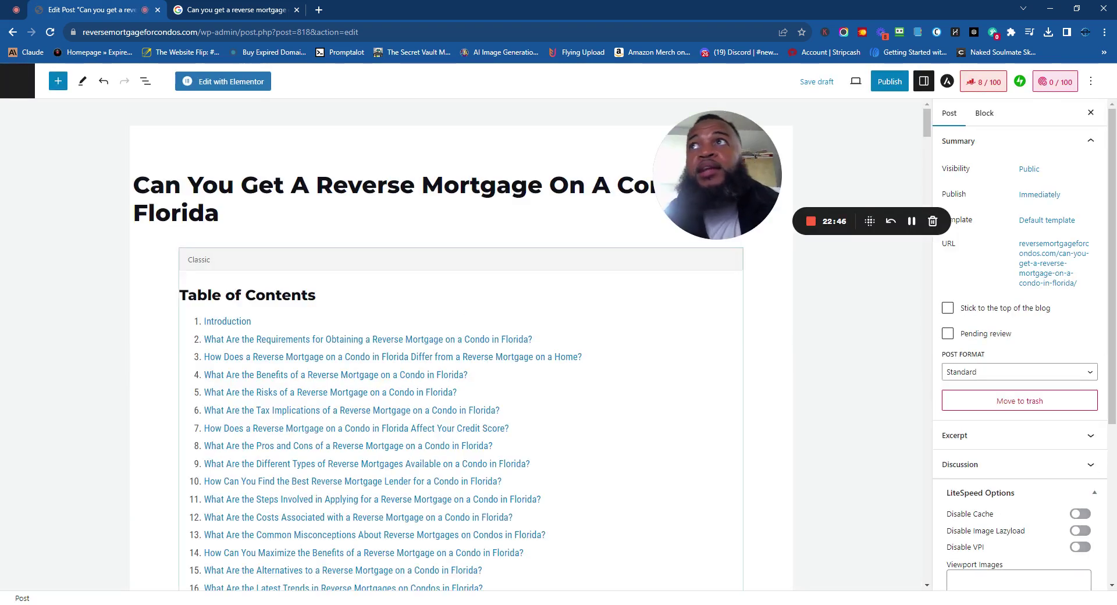
# Read through the draft in the post editor, checking the table of contents links, section headings, Q&A and conclusion.
pyautogui.scroll(-15, 460, 343)
pyautogui.scroll(-7, 460, 343)
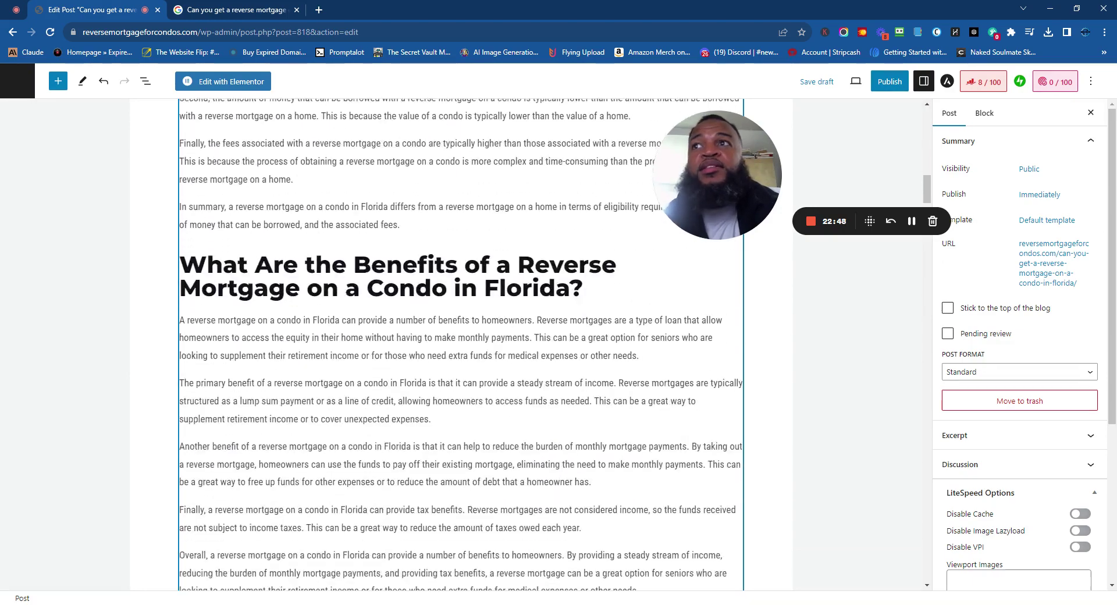
pyautogui.scroll(8, 459, 344)
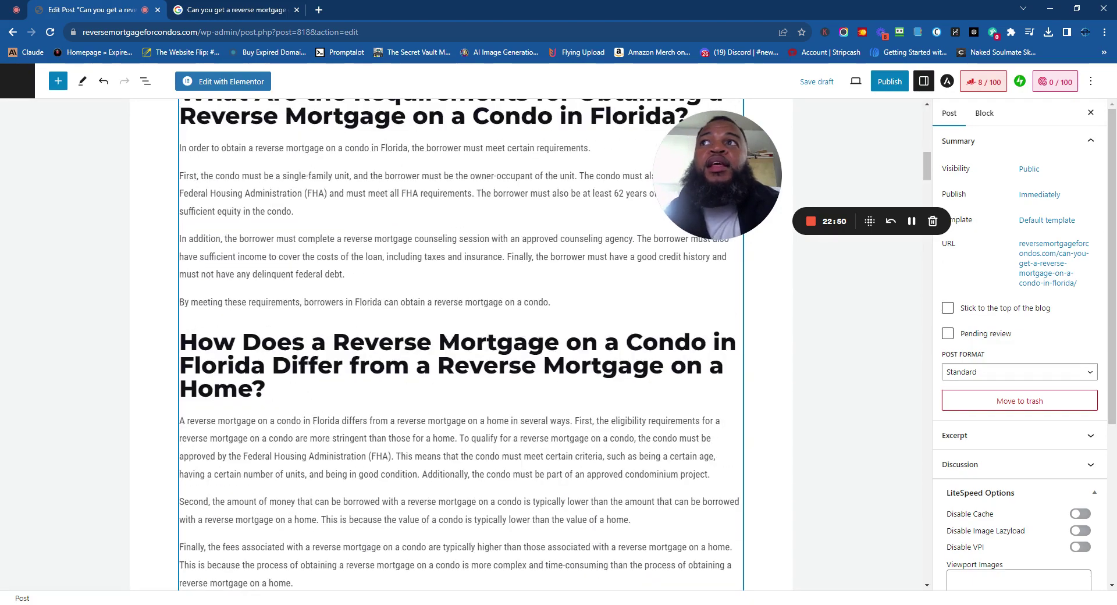
pyautogui.scroll(10, 459, 343)
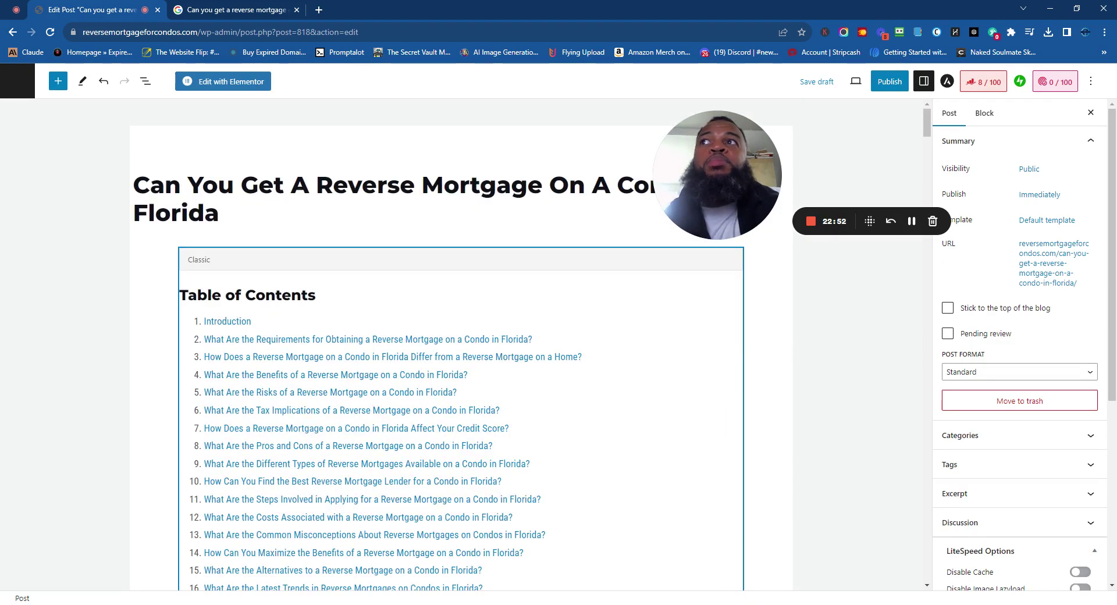
pyautogui.click(281, 339)
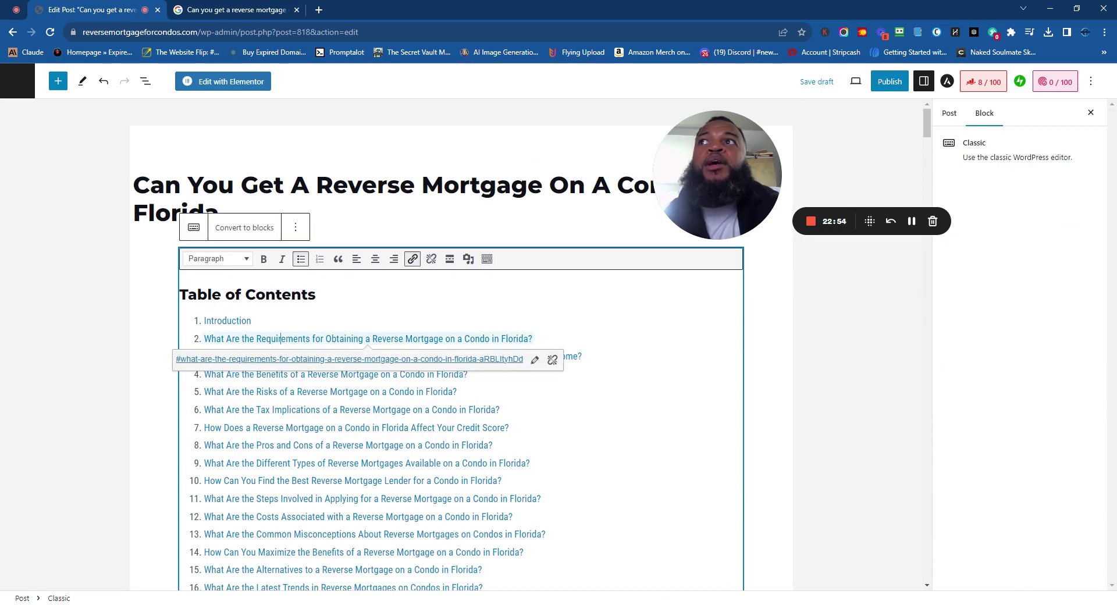
pyautogui.scroll(-4, 210, 216)
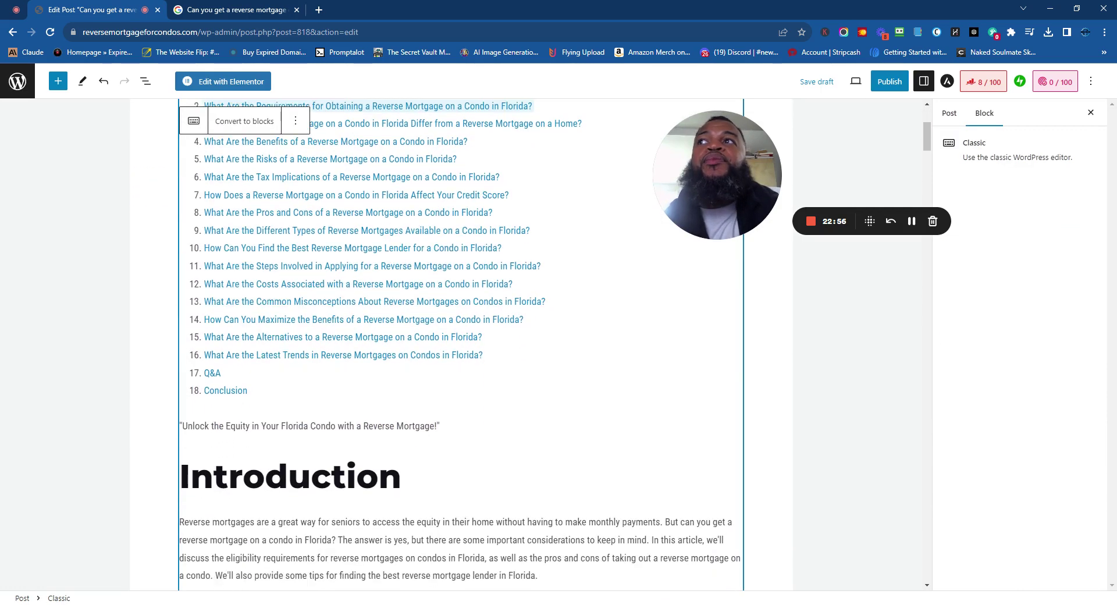
pyautogui.scroll(3, 209, 217)
pyautogui.scroll(-8, 209, 217)
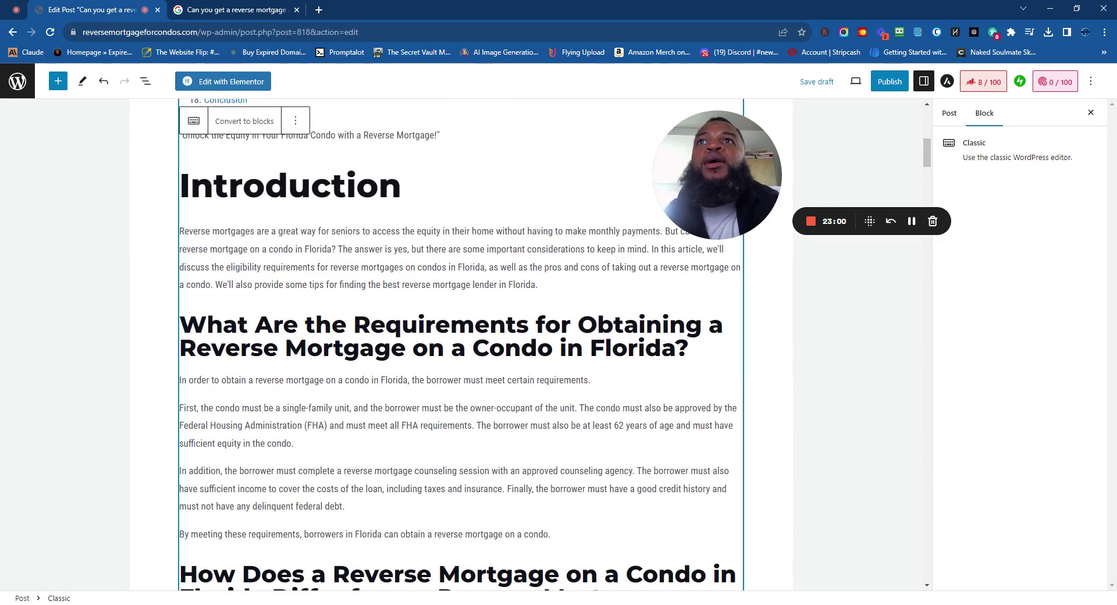
pyautogui.scroll(-14, 464, 343)
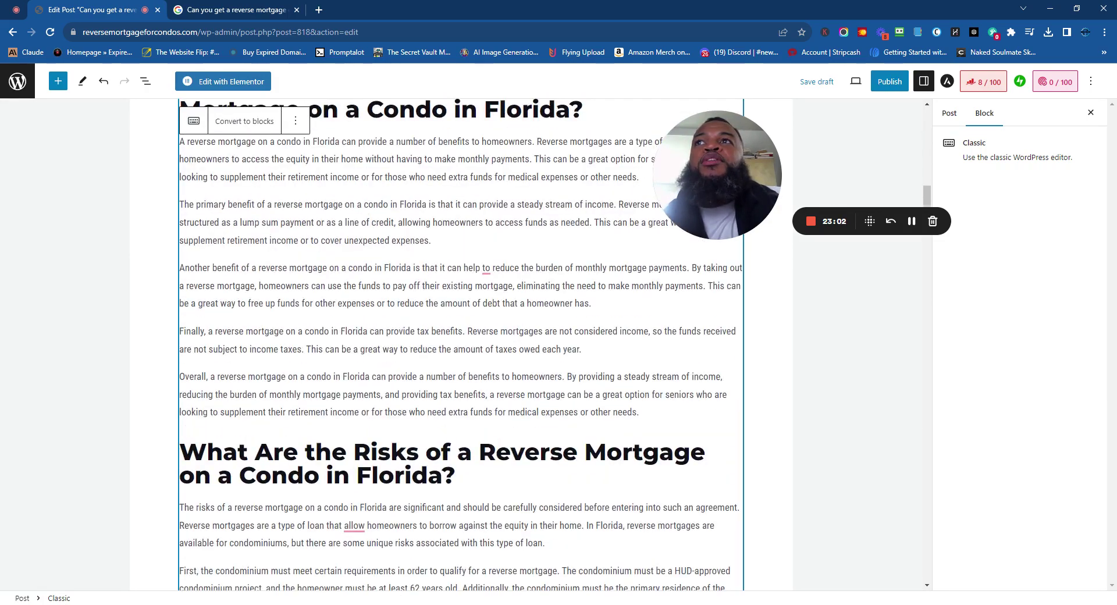
pyautogui.scroll(-16, 463, 344)
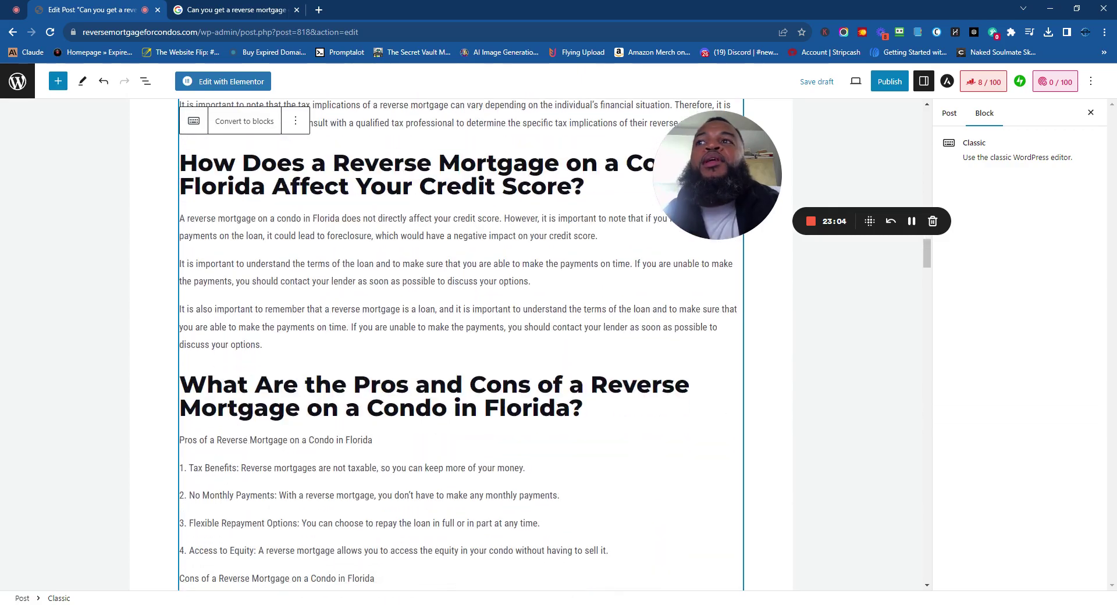
pyautogui.scroll(-16, 770, 473)
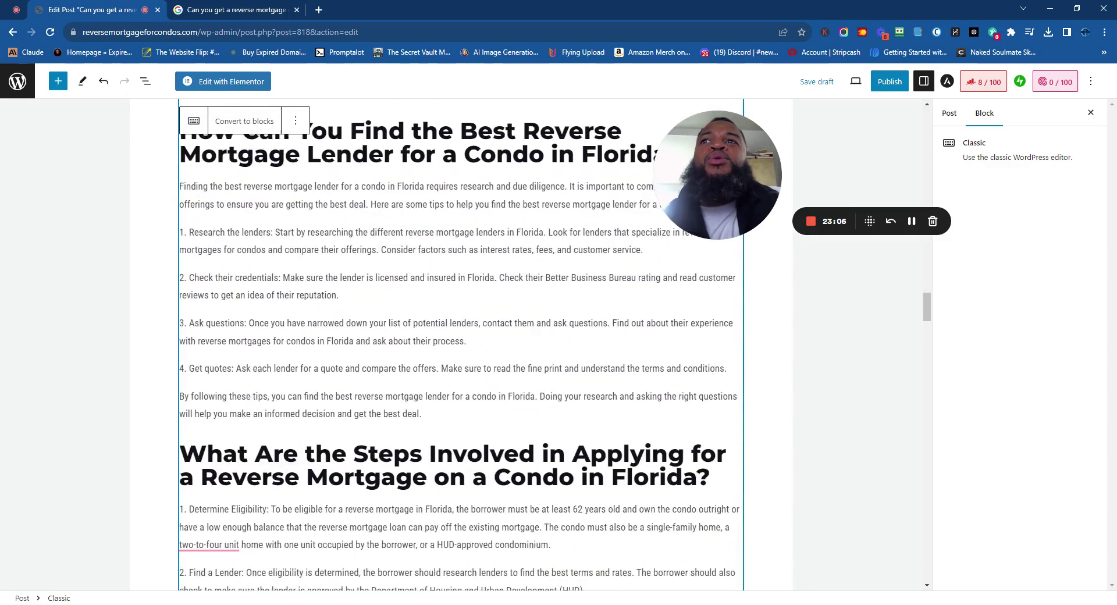
pyautogui.scroll(-16, 458, 344)
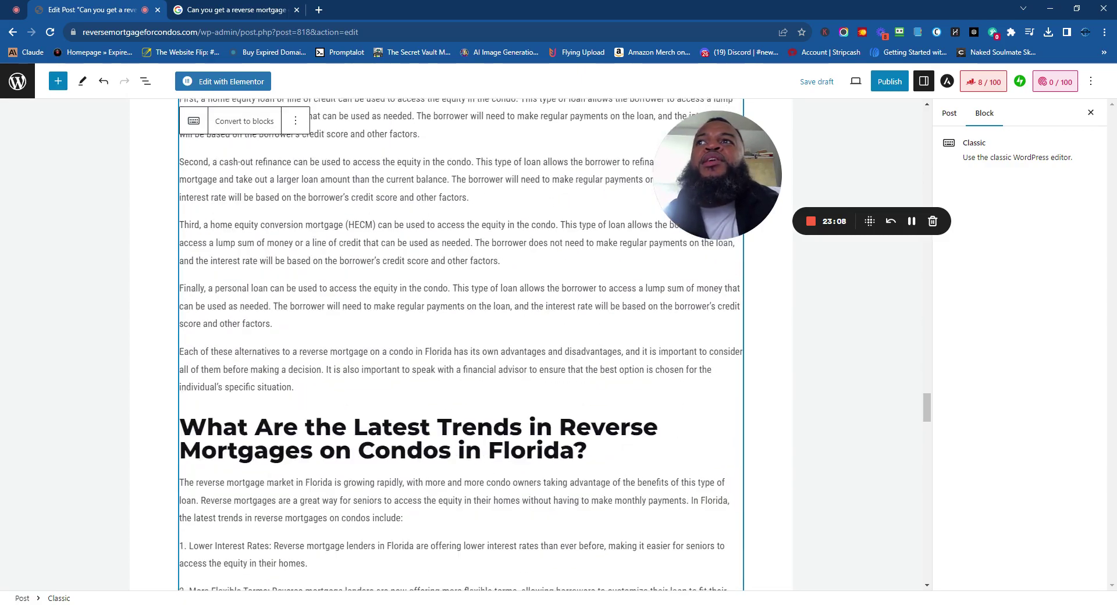
pyautogui.scroll(-12, 668, 460)
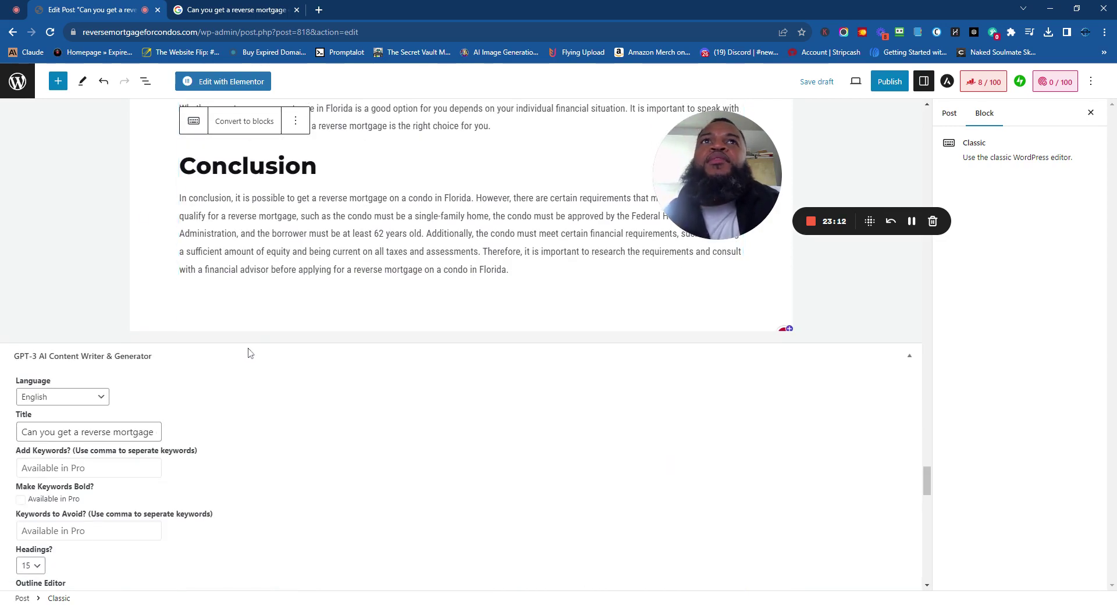
# Look over the GPT-3 AI Content Writer & Generator settings and content box below the article.
pyautogui.scroll(-3, 250, 353)
pyautogui.scroll(-18, 250, 353)
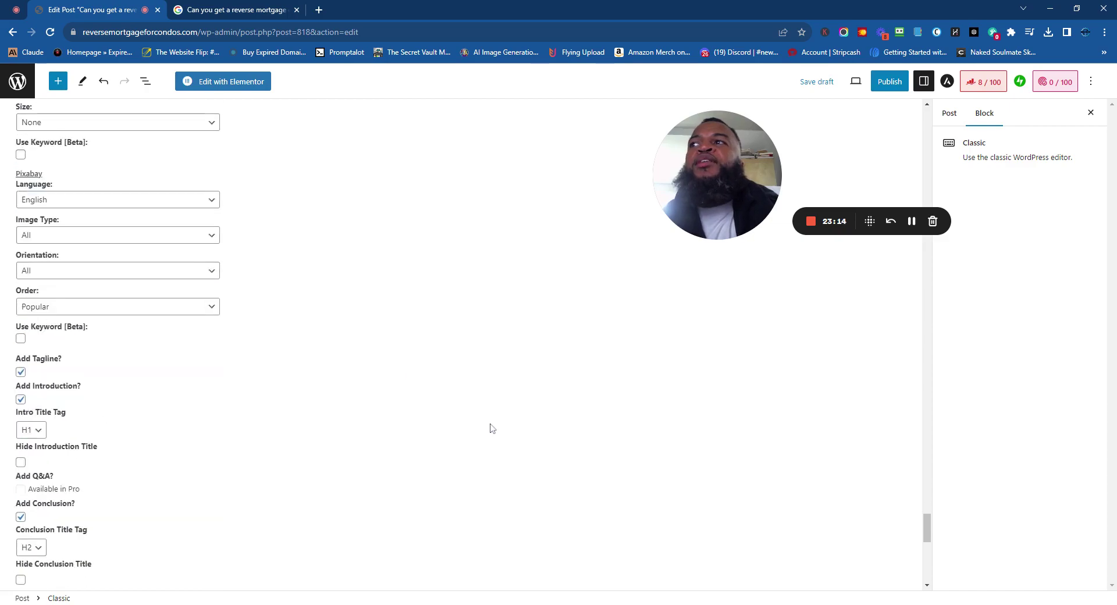
pyautogui.scroll(-10, 309, 466)
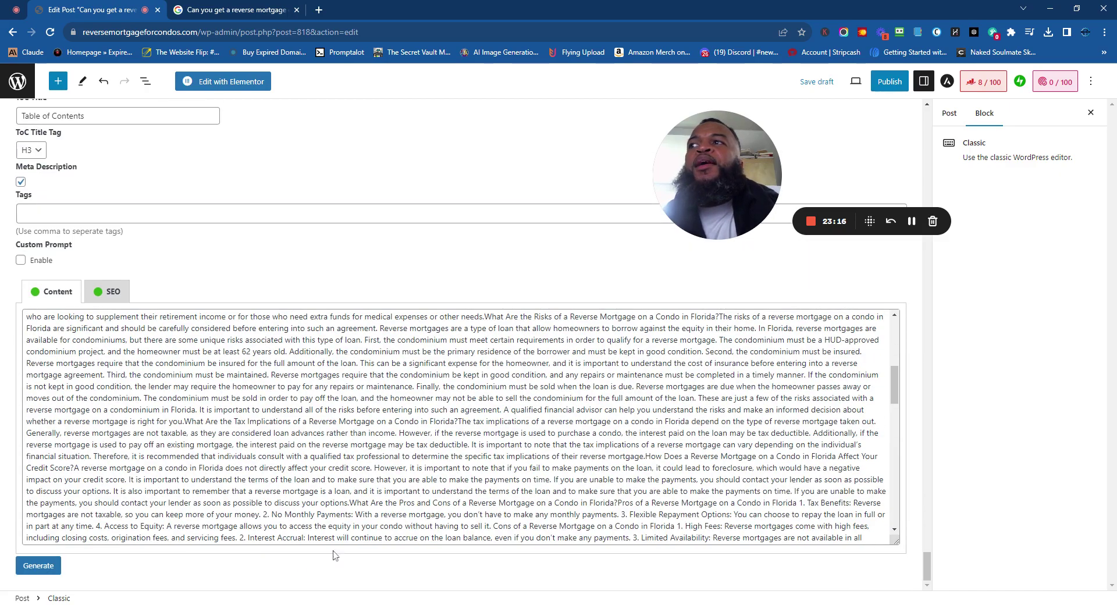
pyautogui.scroll(15, 396, 465)
pyautogui.scroll(-10, 389, 456)
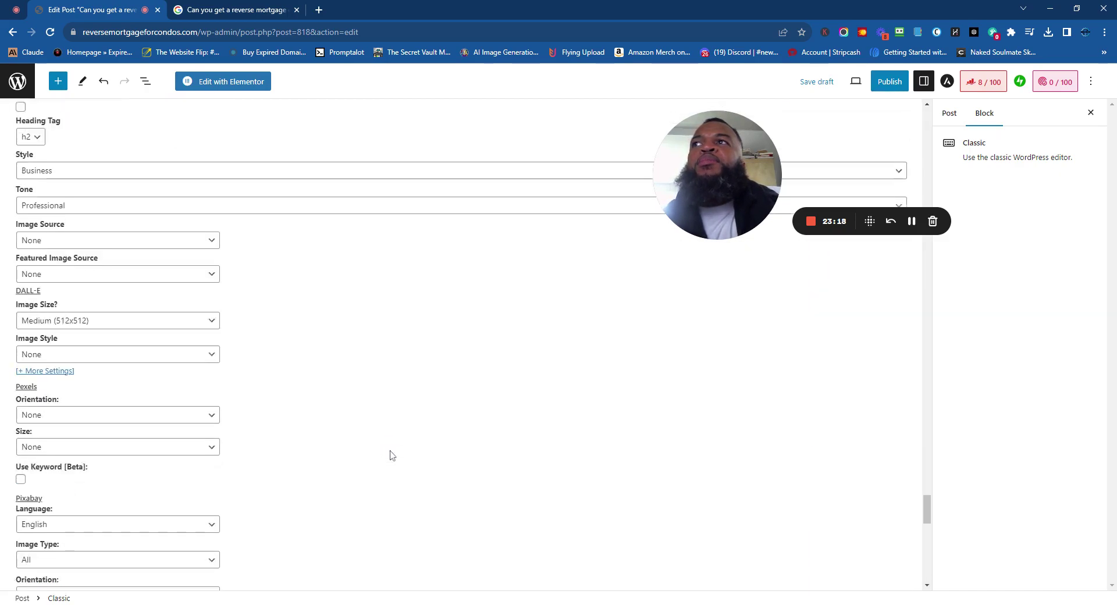
pyautogui.scroll(-5, 395, 468)
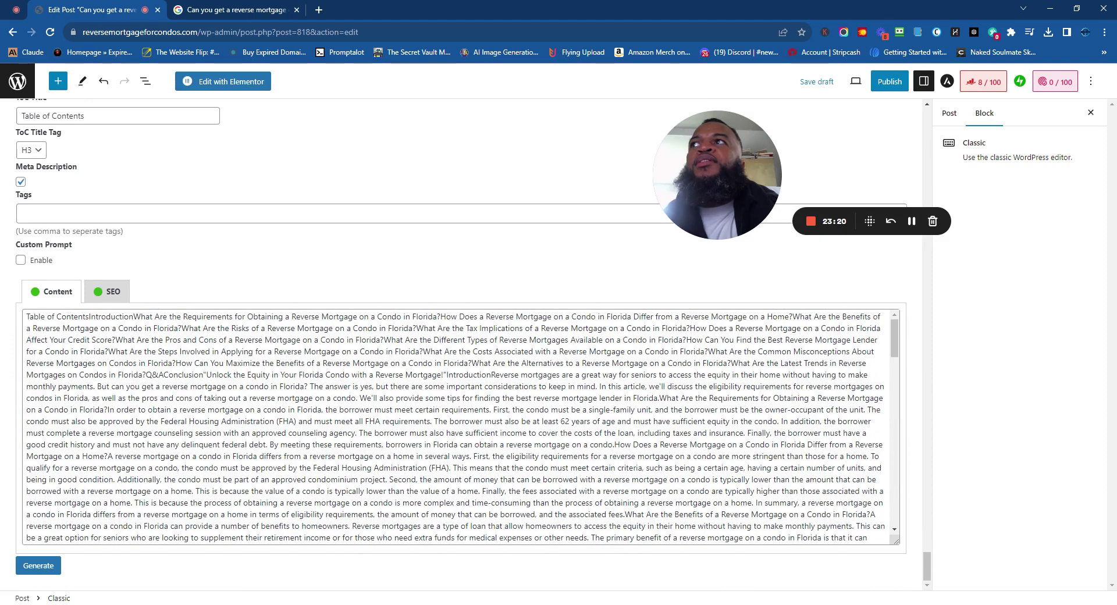
# Return to the article body and show the post-level settings instead of the block settings.
pyautogui.scroll(6, 395, 467)
pyautogui.scroll(20, 396, 467)
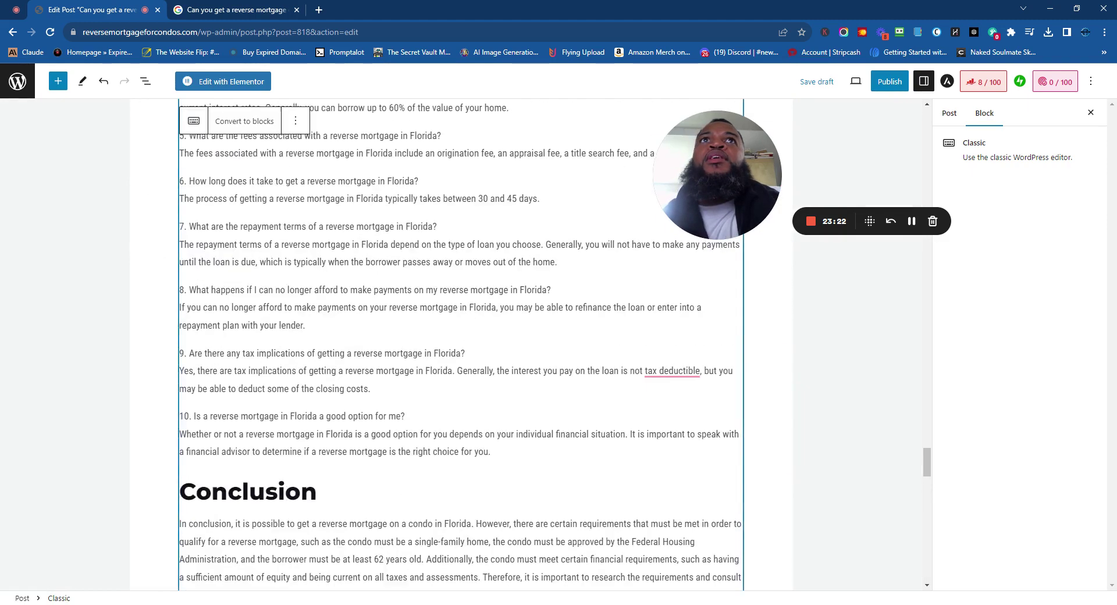
pyautogui.scroll(5, 727, 175)
pyautogui.click(949, 113)
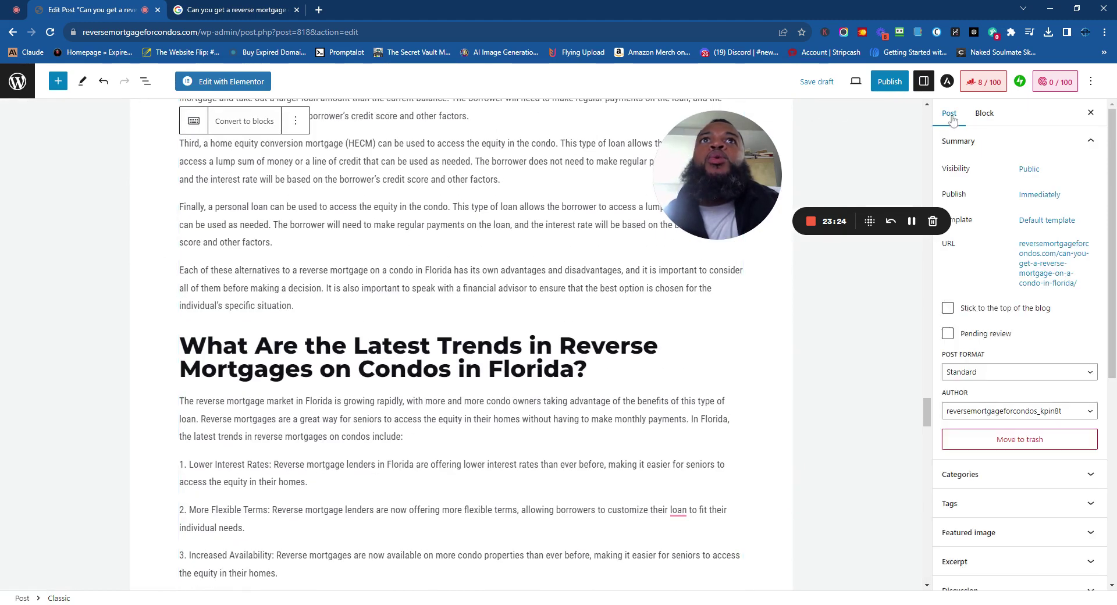
pyautogui.moveTo(770, 164); pyautogui.dragTo(810, 191)
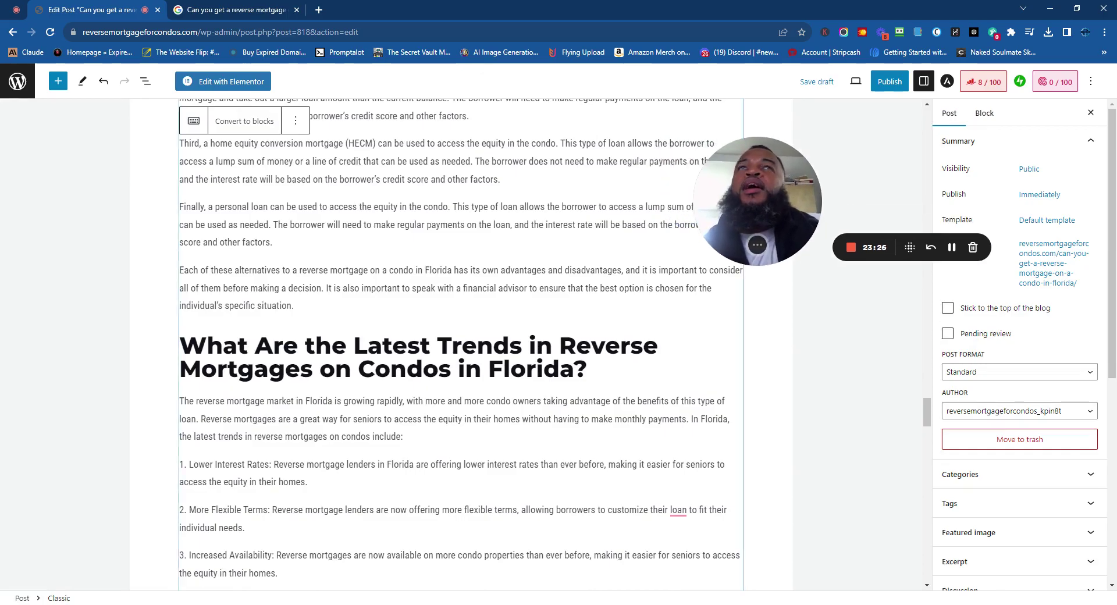
# Look over the article body and the post settings, including the LiteSpeed Options and Link Suggestions.
pyautogui.scroll(10, 810, 191)
pyautogui.scroll(20, 460, 343)
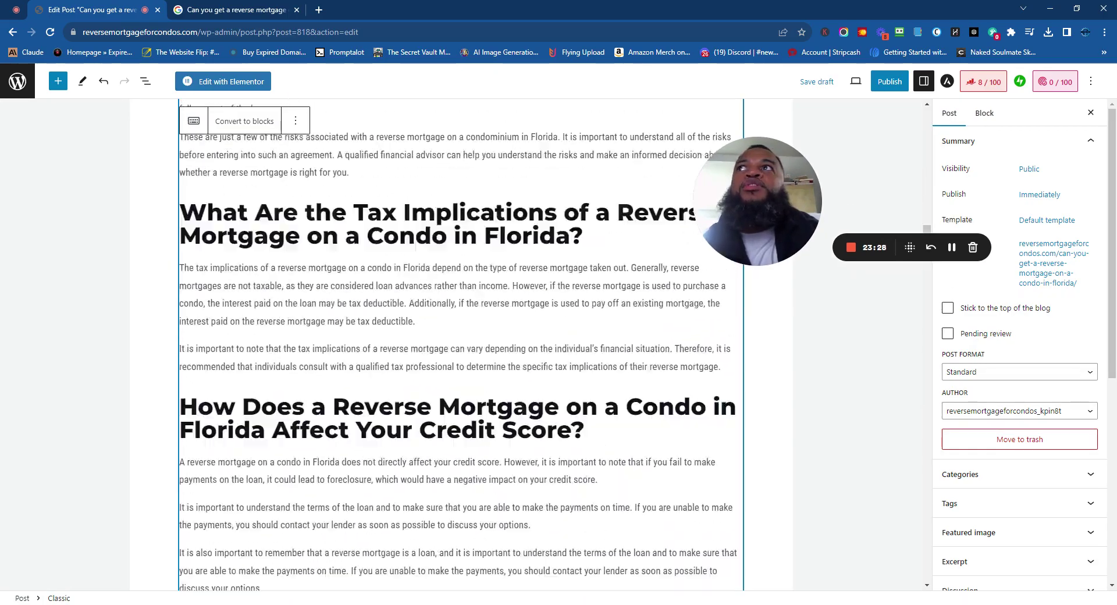
pyautogui.scroll(8, 65, 285)
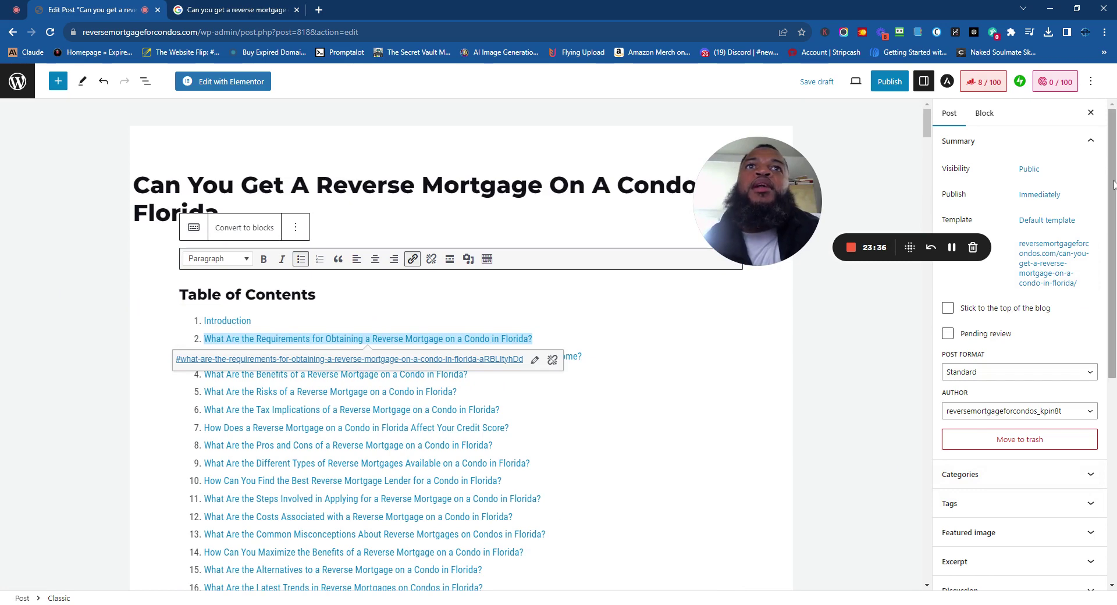
pyautogui.moveTo(1113, 182); pyautogui.dragTo(1114, 193)
pyautogui.scroll(-2, 1103, 342)
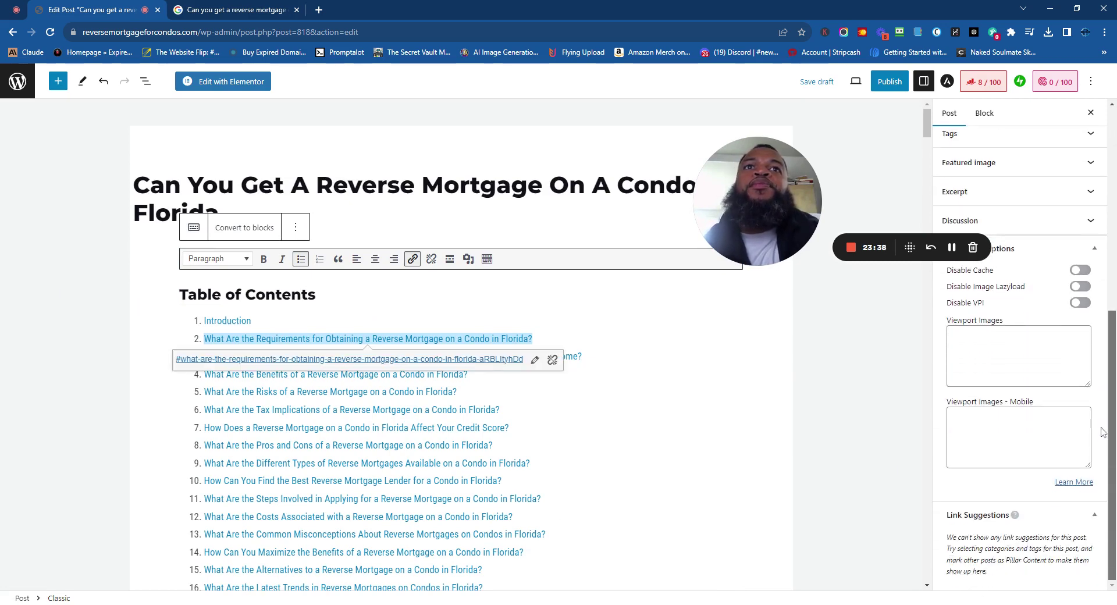
pyautogui.scroll(-8, 459, 349)
pyautogui.scroll(-3, 459, 349)
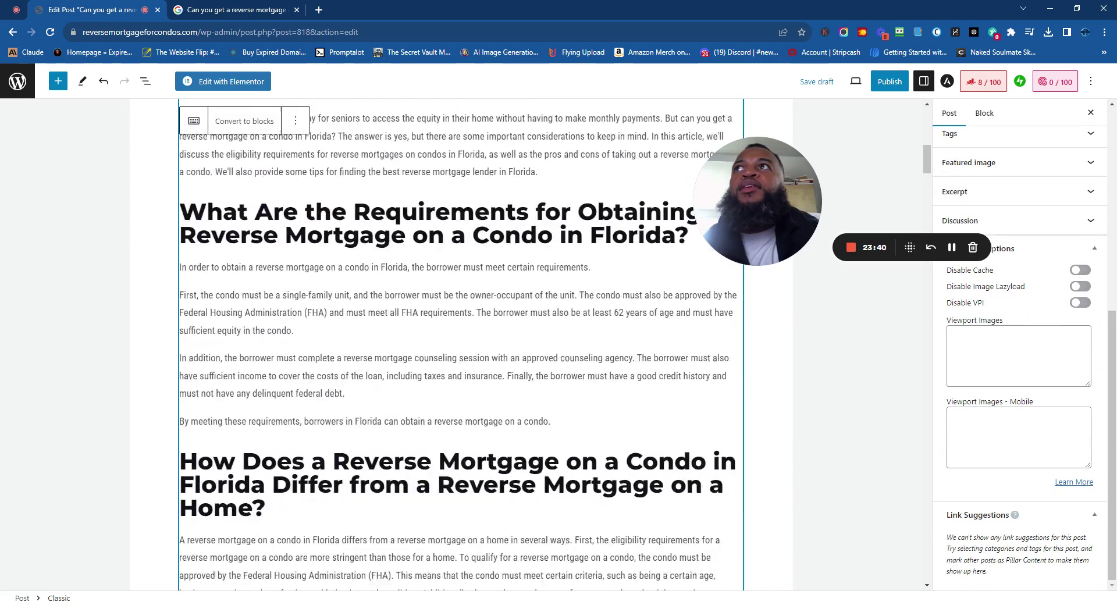
# Select and copy the entire article text, and return to the start of the post.
pyautogui.scroll(6, 459, 349)
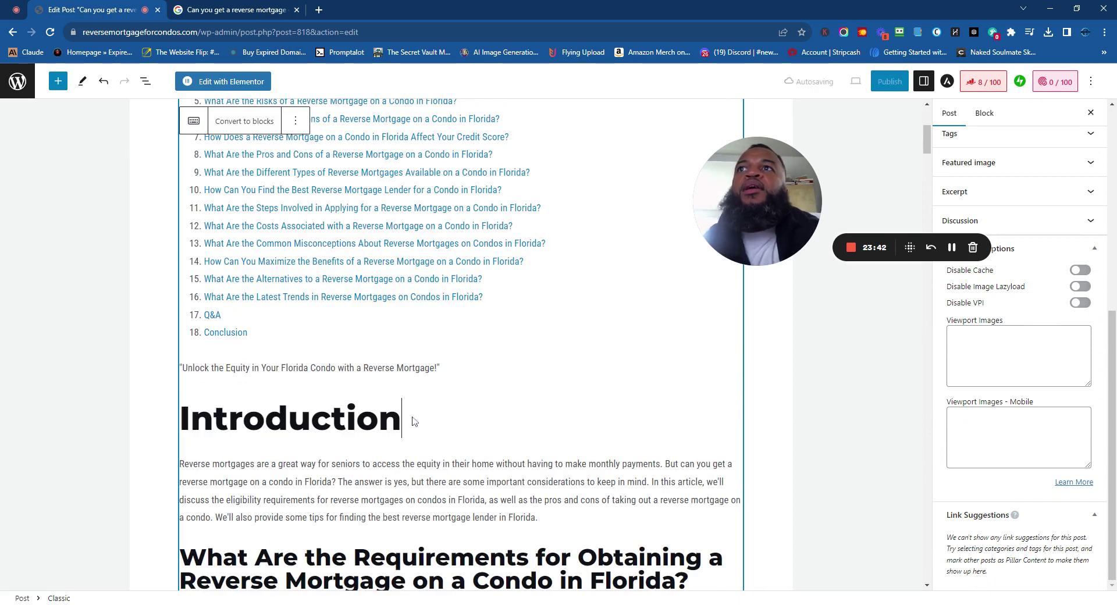
pyautogui.hotkey('ctrl', 'a')
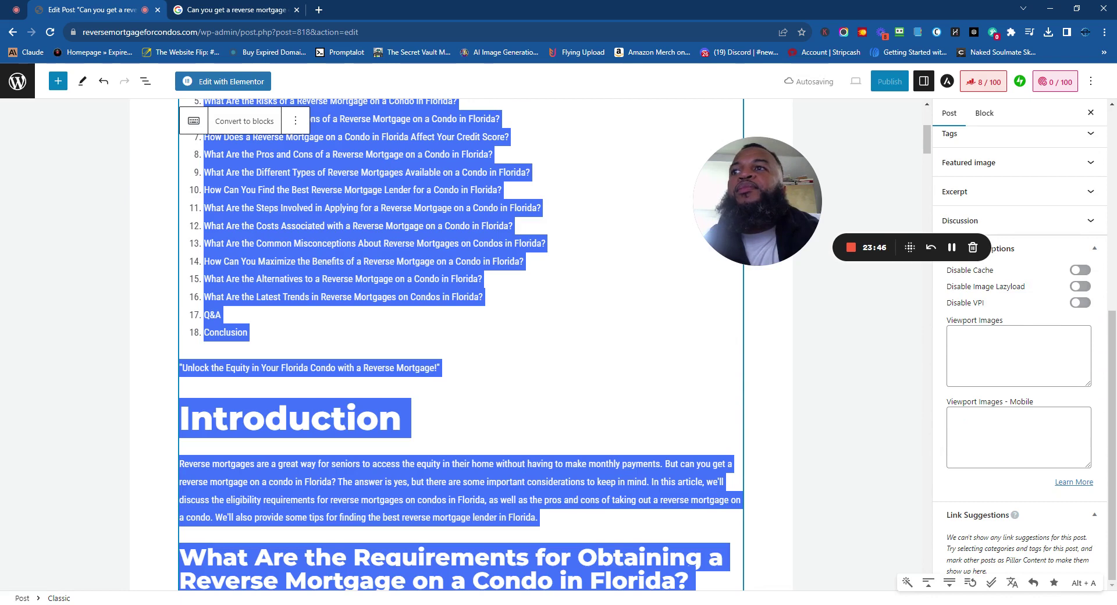
pyautogui.hotkey('ctrl', 'Home')
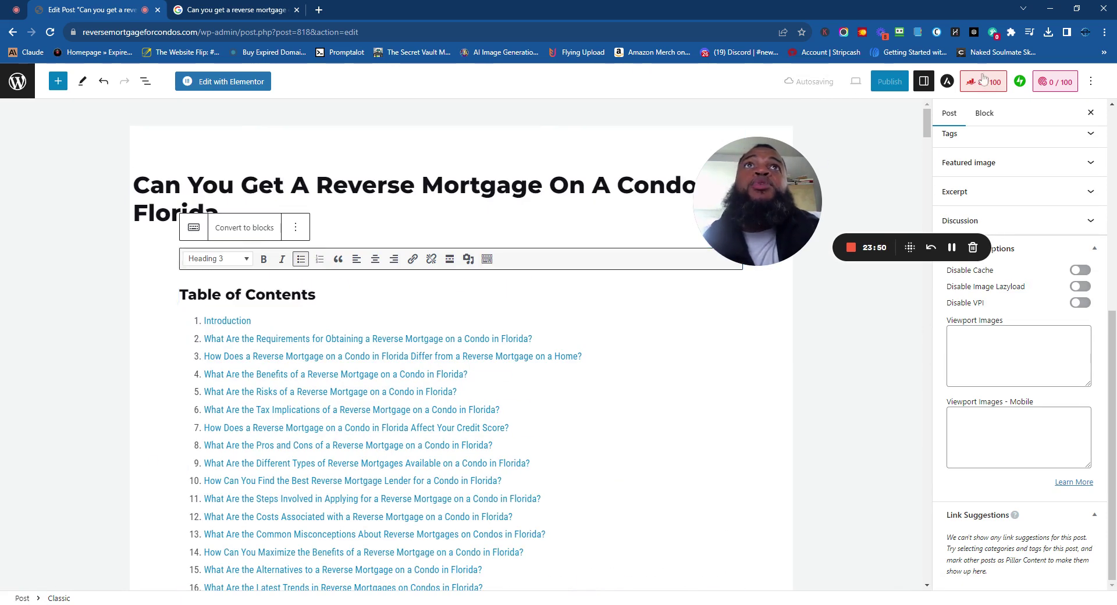
# Review the post settings and look through the full article down to the GPT-3 AI Content Writer & Generator options.
pyautogui.scroll(6, 1024, 349)
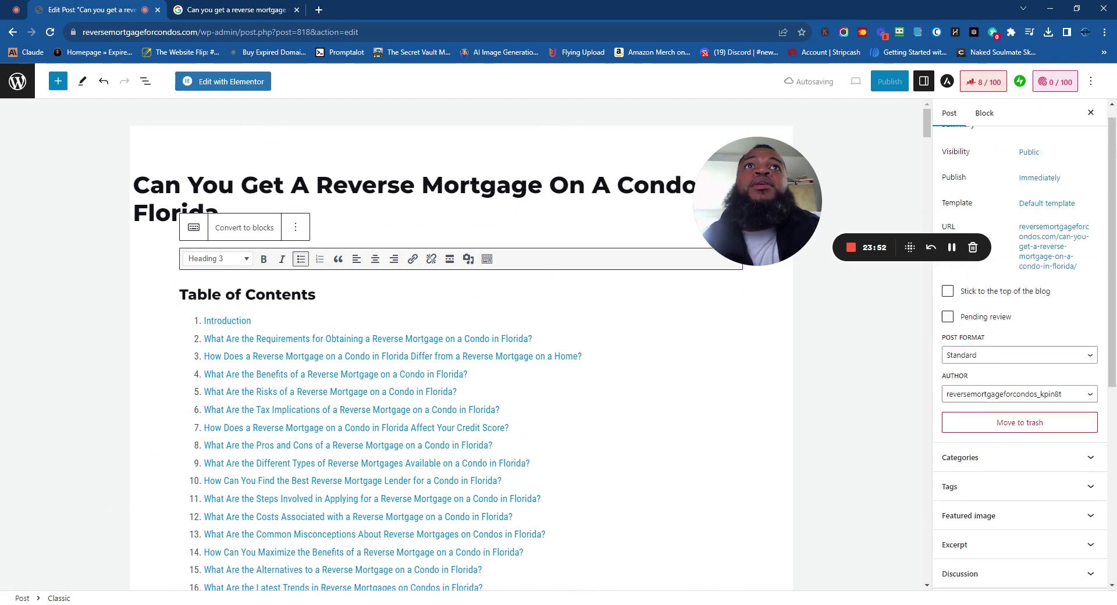
pyautogui.scroll(-5, 1008, 465)
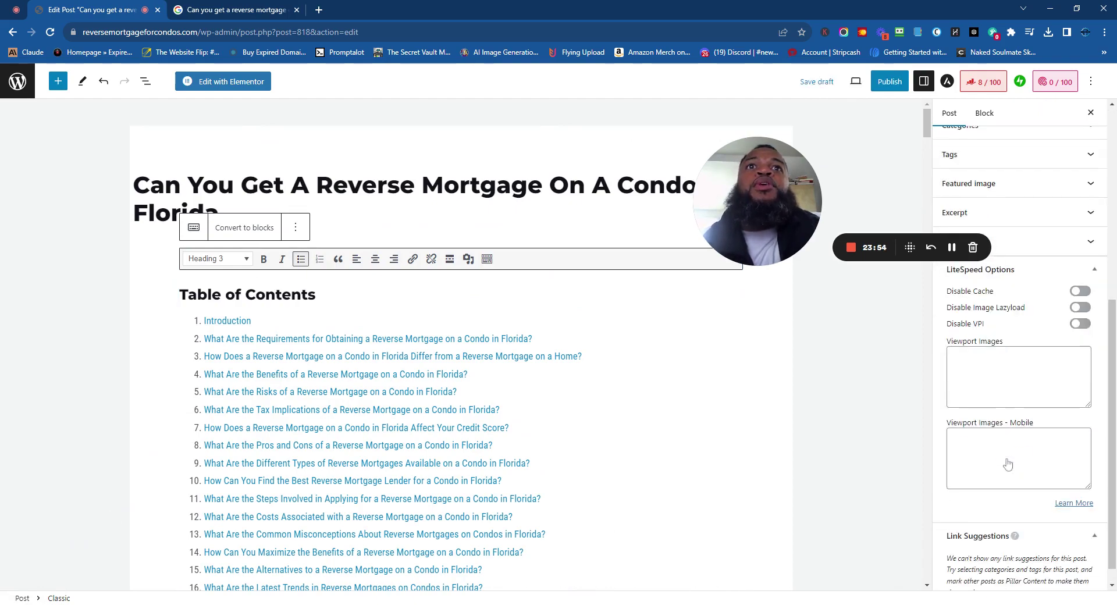
pyautogui.scroll(2, 1008, 465)
pyautogui.scroll(4, 1018, 349)
pyautogui.scroll(-20, 459, 349)
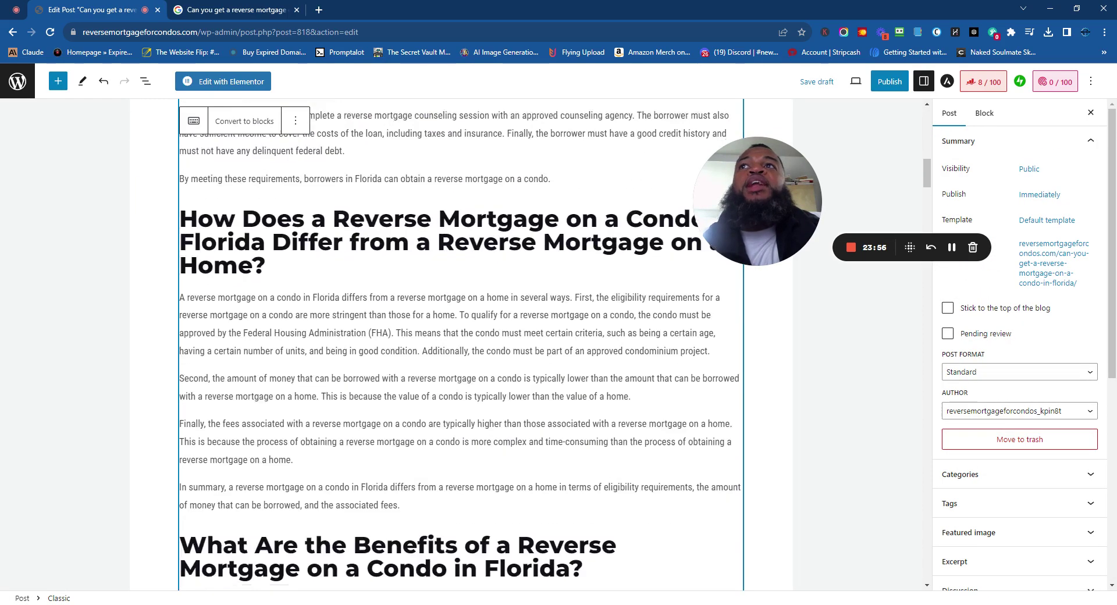
pyautogui.scroll(-20, 460, 349)
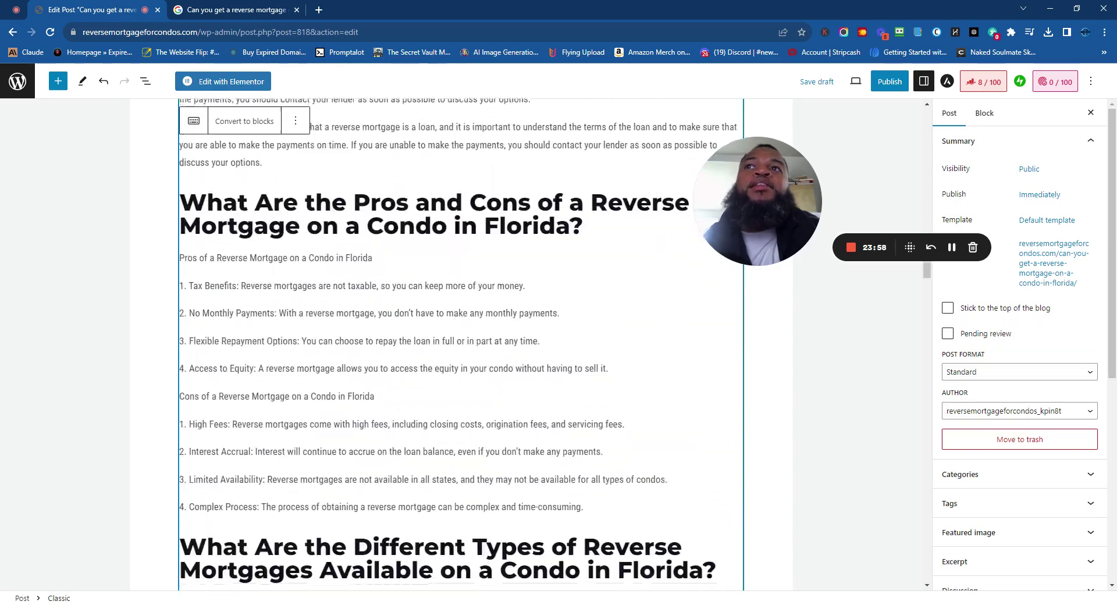
pyautogui.scroll(-20, 459, 349)
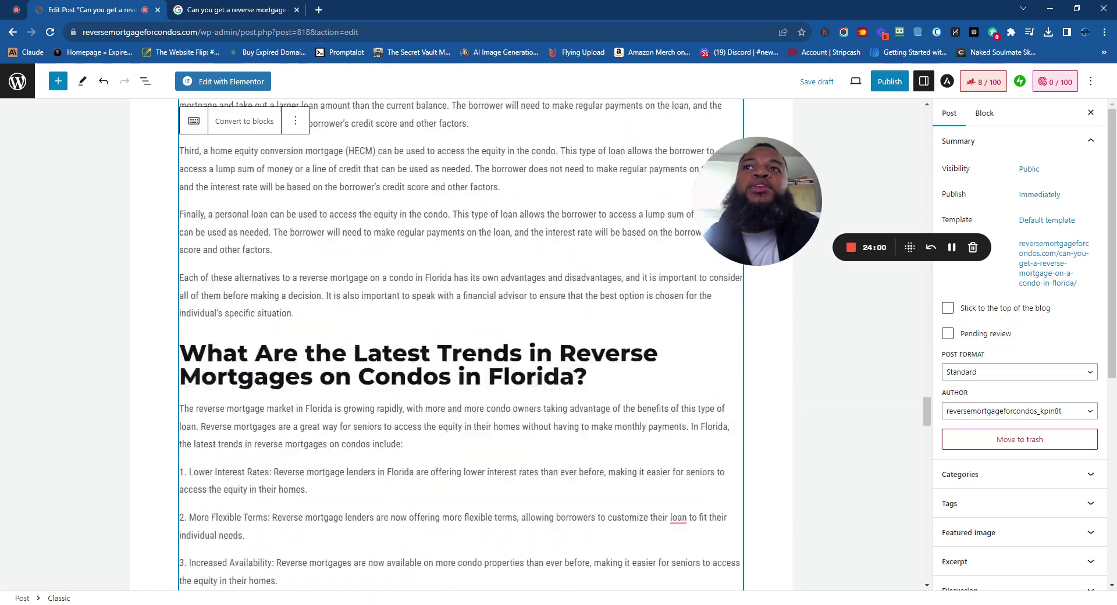
pyautogui.scroll(-20, 625, 463)
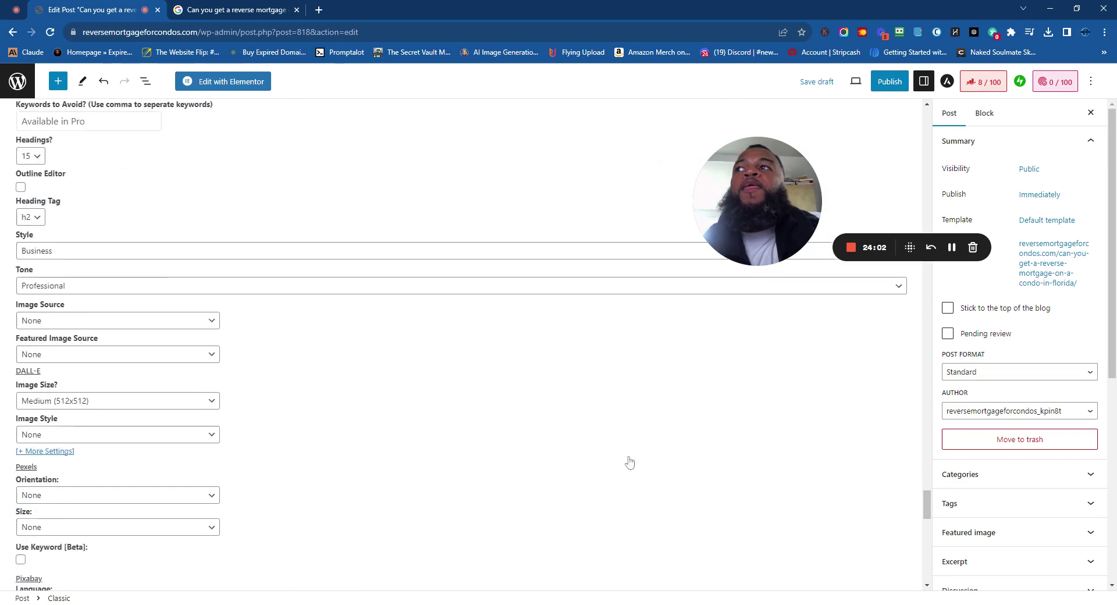
pyautogui.scroll(-6, 1102, 522)
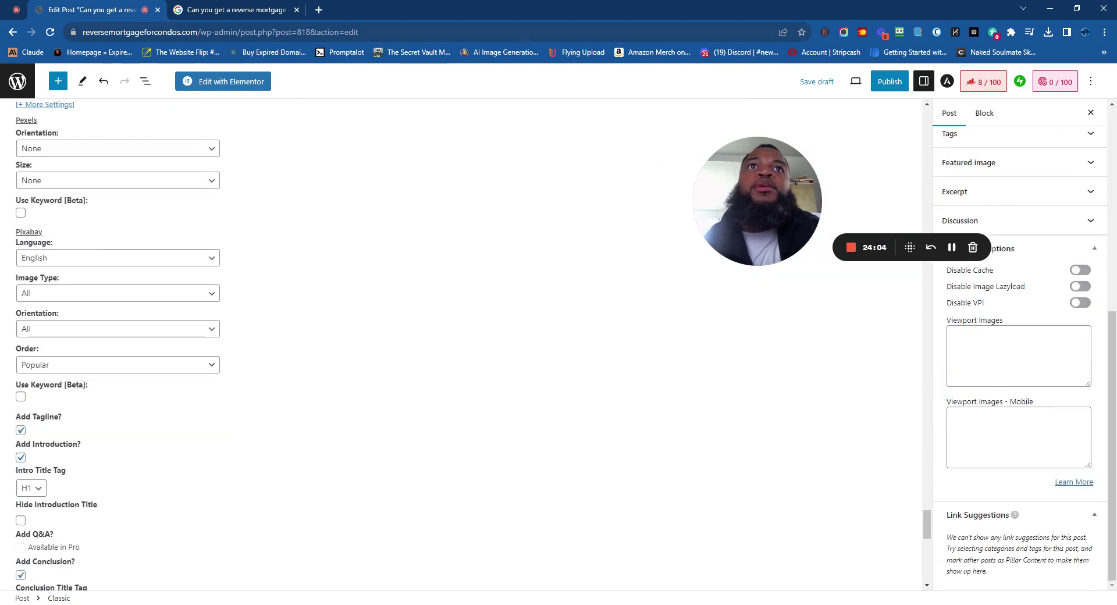
# Search the web for "word counter" in a new tab and open the WordCounter website.
pyautogui.click(318, 10)
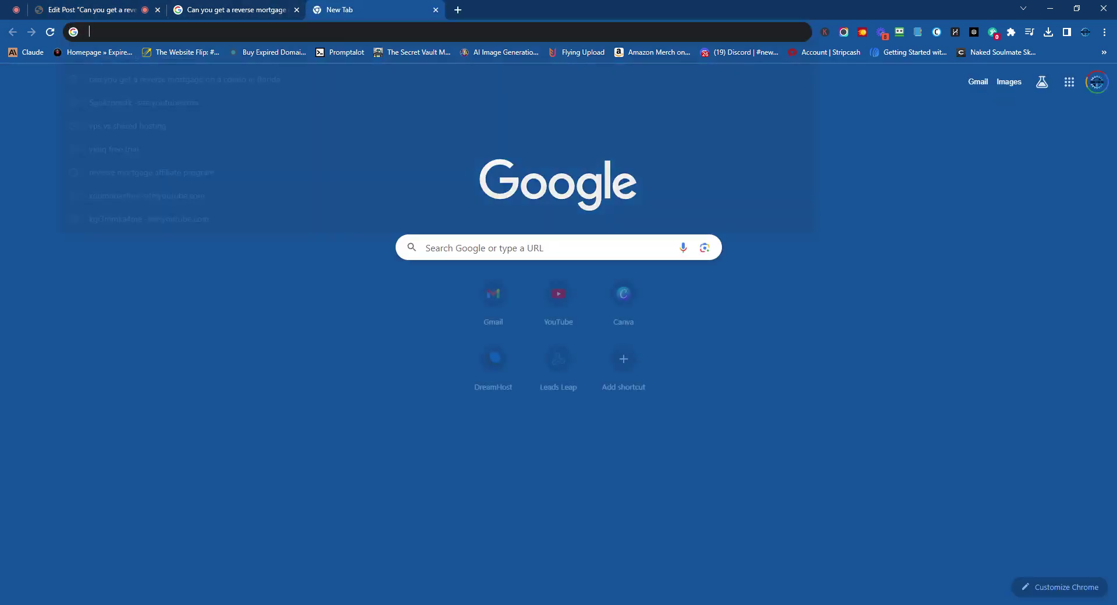
pyautogui.write('word counter')
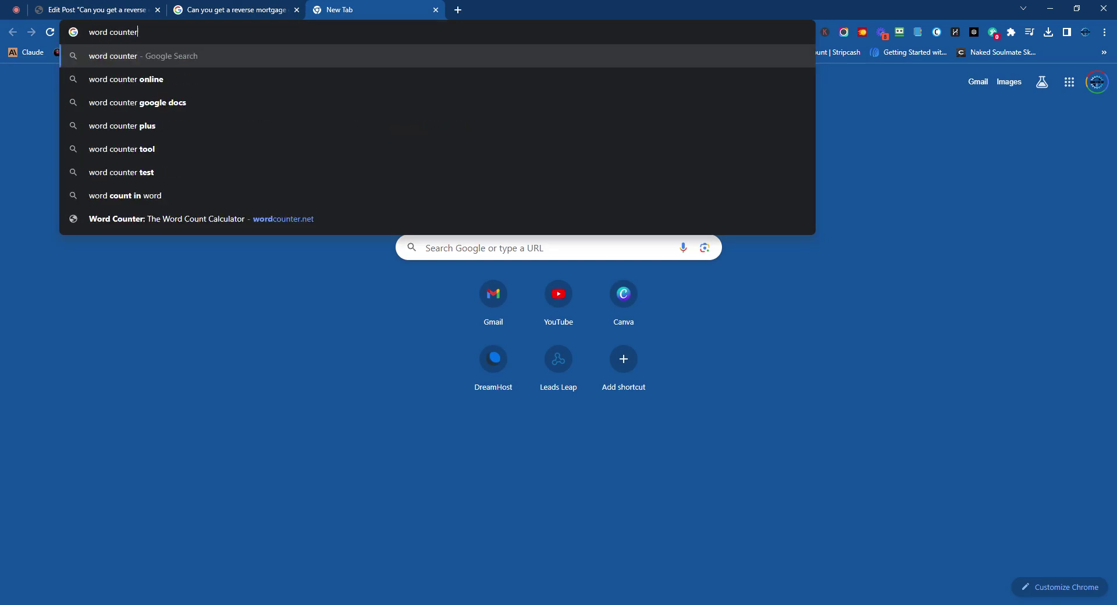
pyautogui.press('Return')
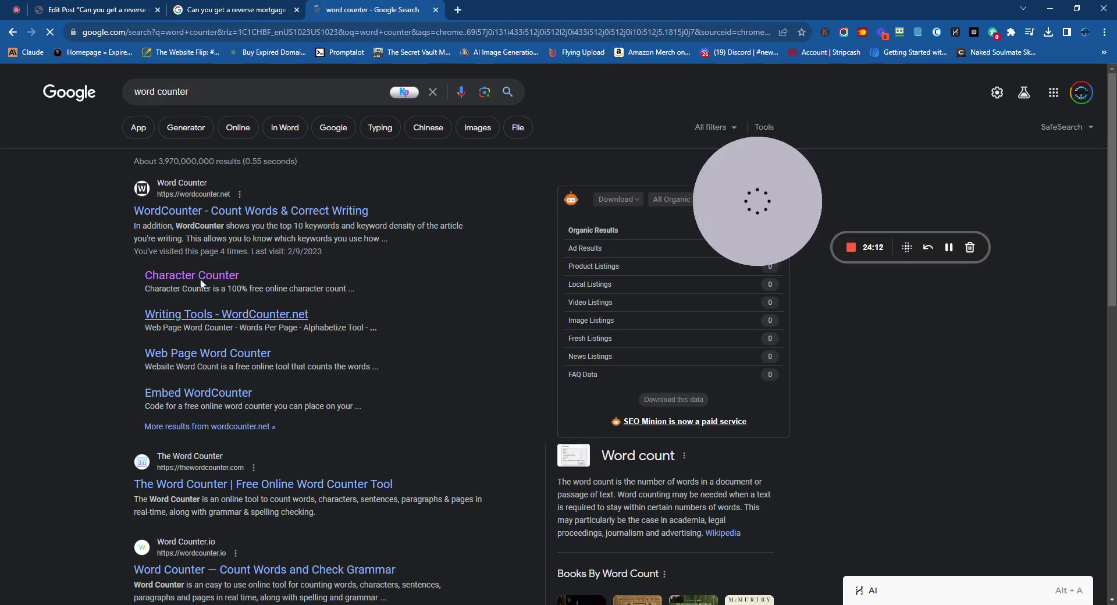
pyautogui.click(215, 211)
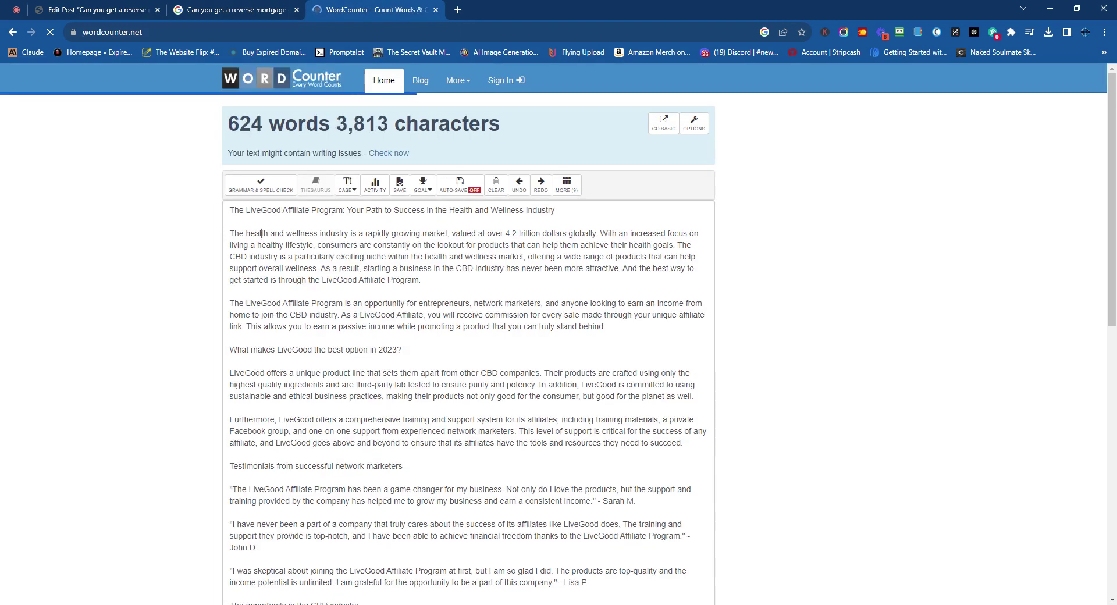
# Replace the existing WordCounter text with the copied article and check its word count.
pyautogui.hotkey('ctrl', 'a')
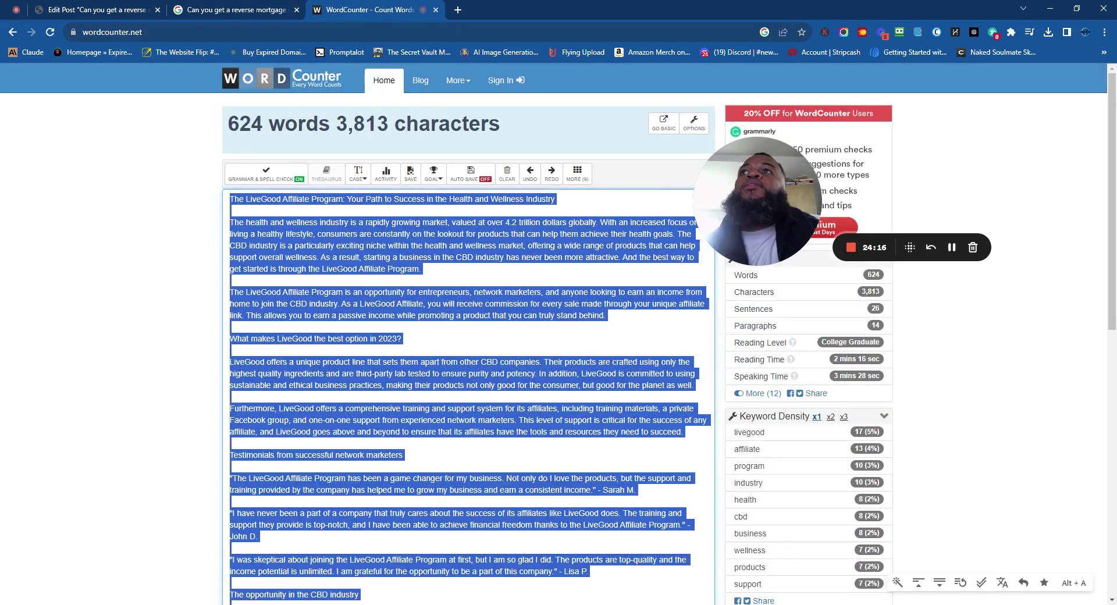
pyautogui.hotkey('ctrl', 'v')
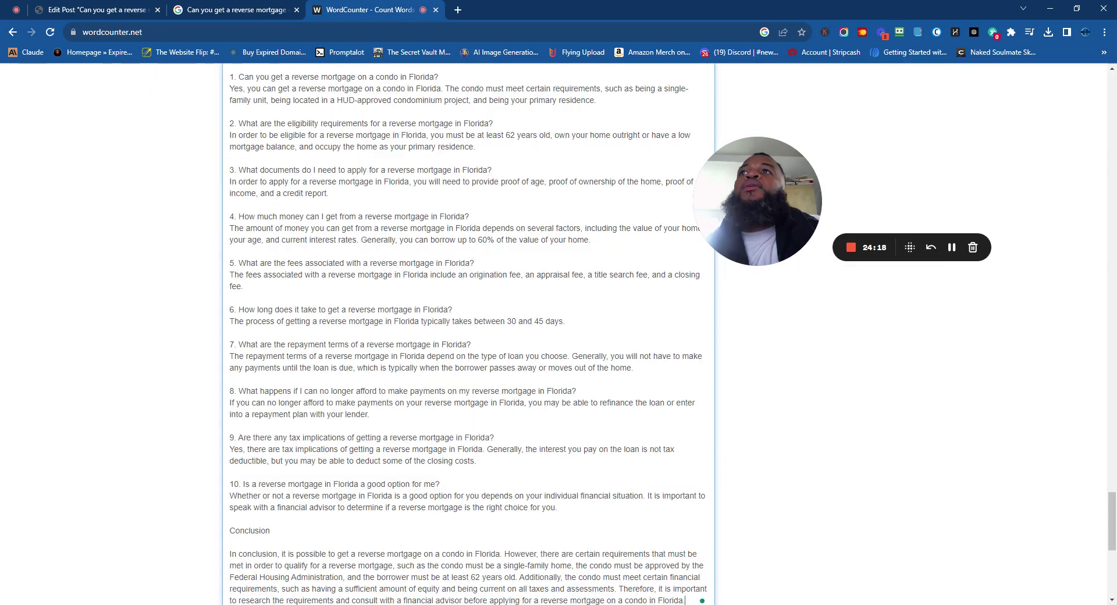
pyautogui.scroll(-5, 800, 526)
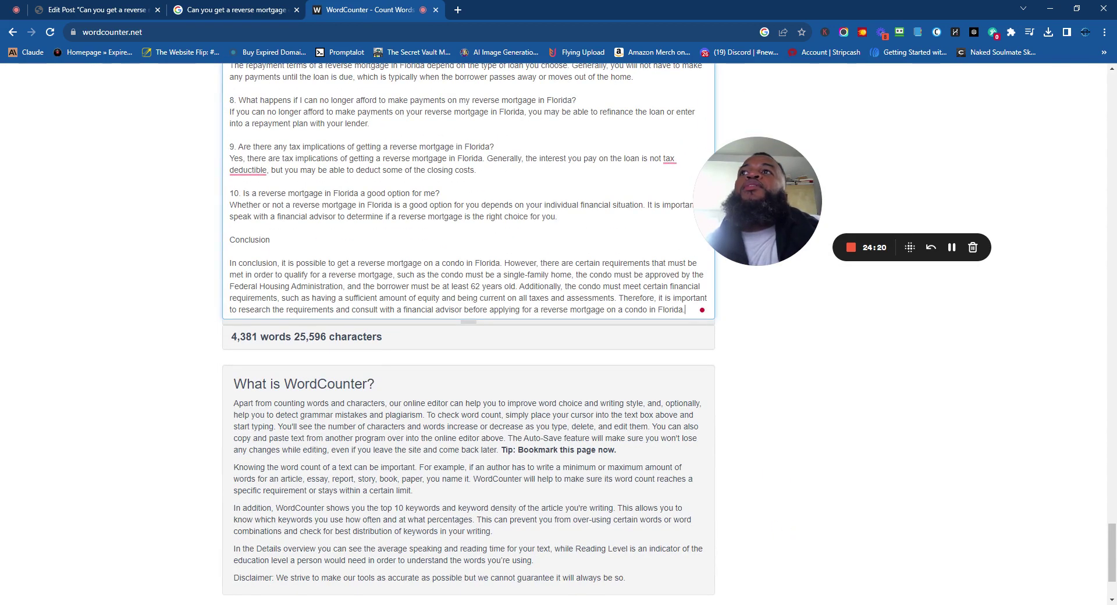
pyautogui.moveTo(260, 337); pyautogui.dragTo(238, 337)
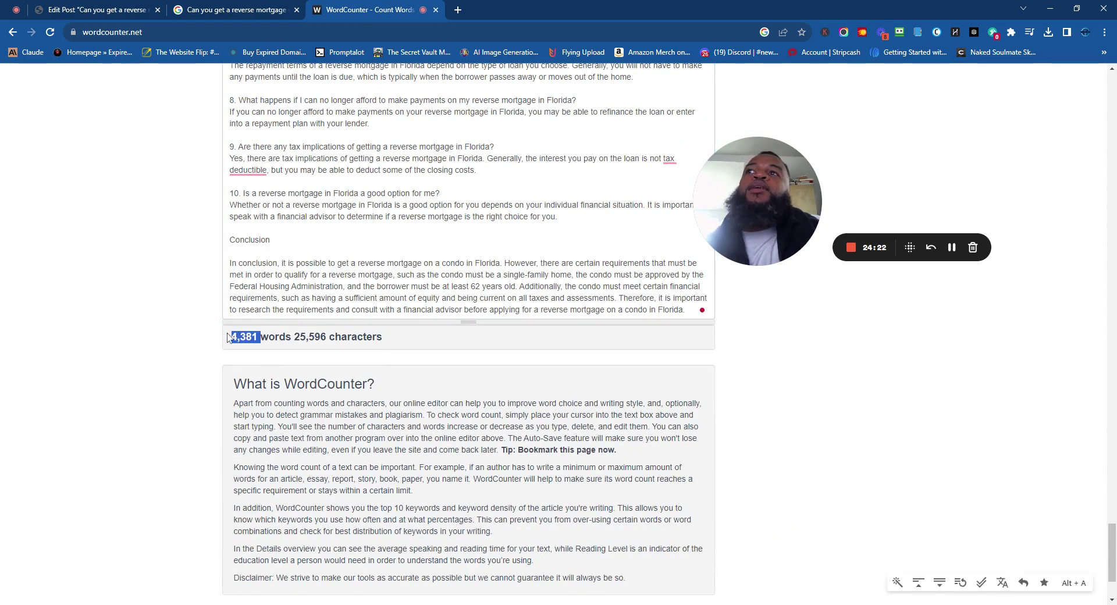
# Clear all text from the WordCounter editor.
pyautogui.scroll(5, 291, 349)
pyautogui.click(373, 415)
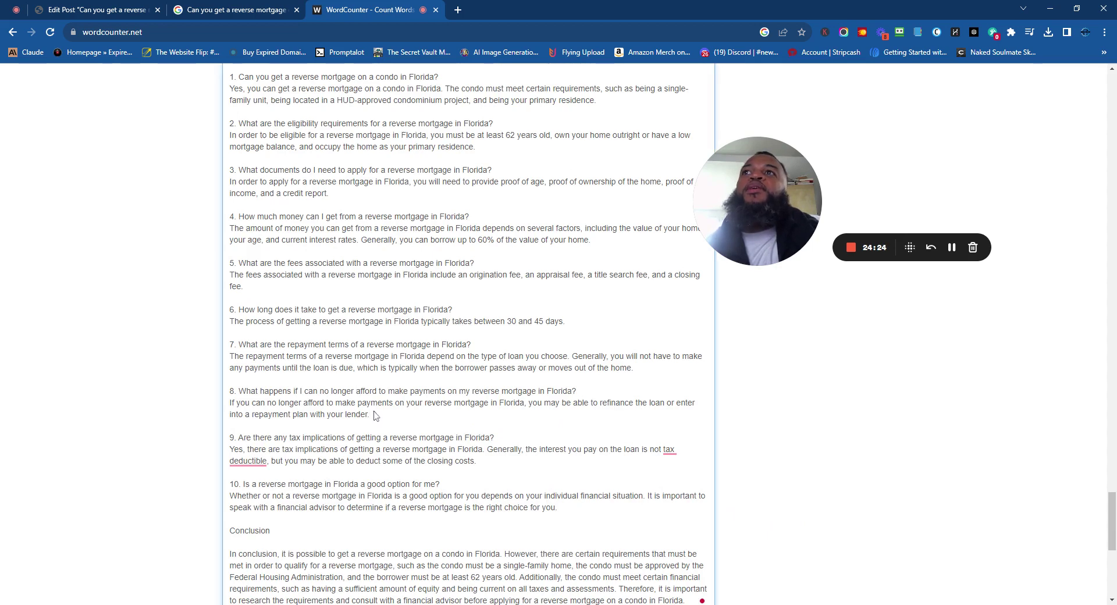
pyautogui.hotkey('ctrl', 'a')
pyautogui.press('BackSpace')
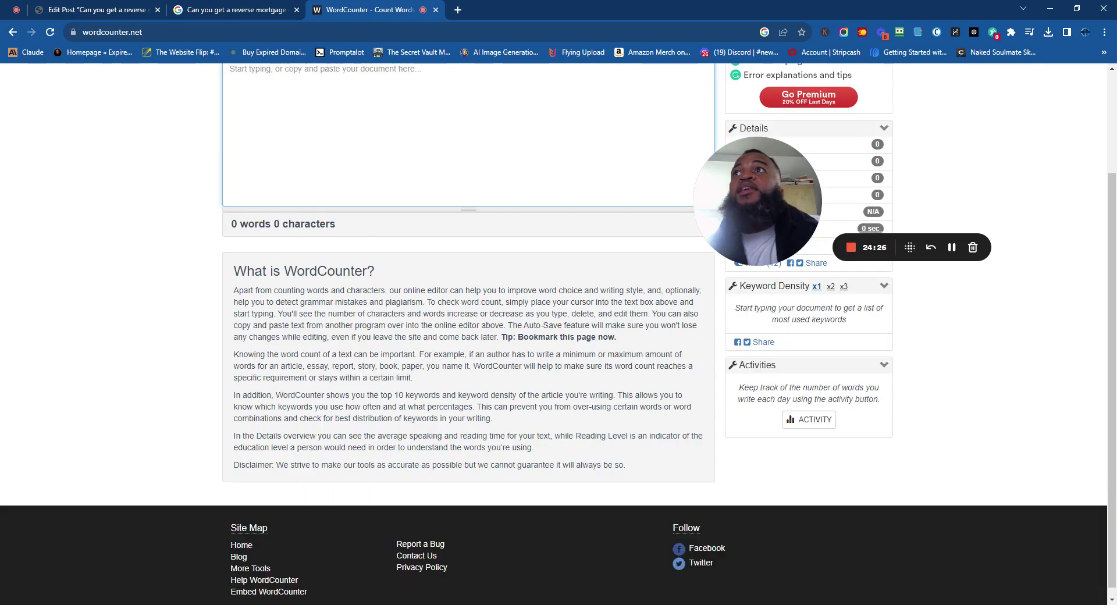
pyautogui.scroll(2, 469, 333)
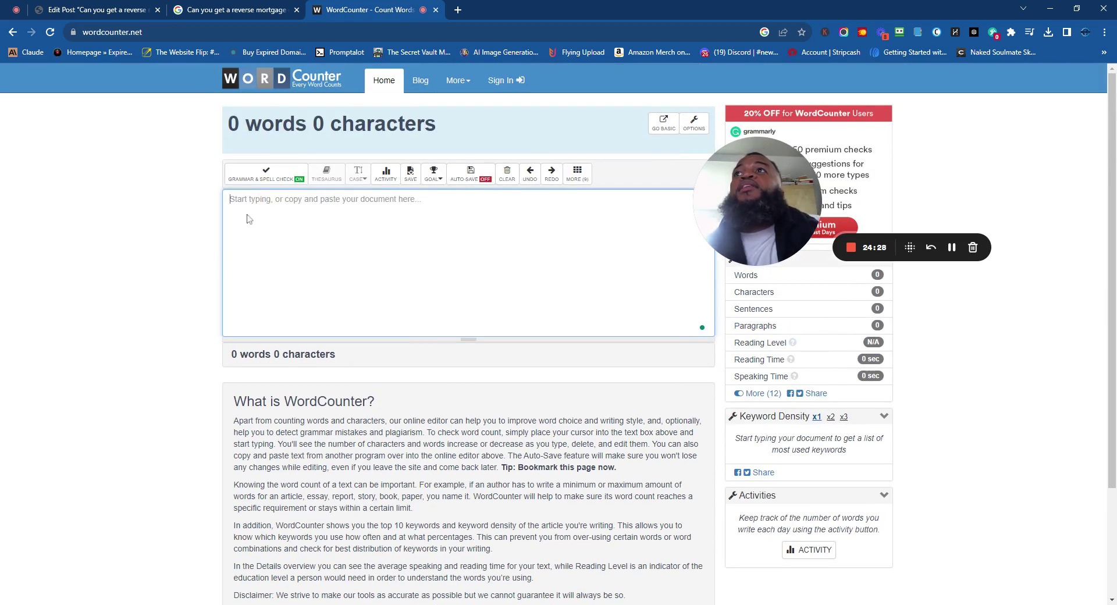
# Paste the copied article into the empty WordCounter editor and check its word count below the text.
pyautogui.hotkey('ctrl', 'v')
pyautogui.scroll(-5, 233, 378)
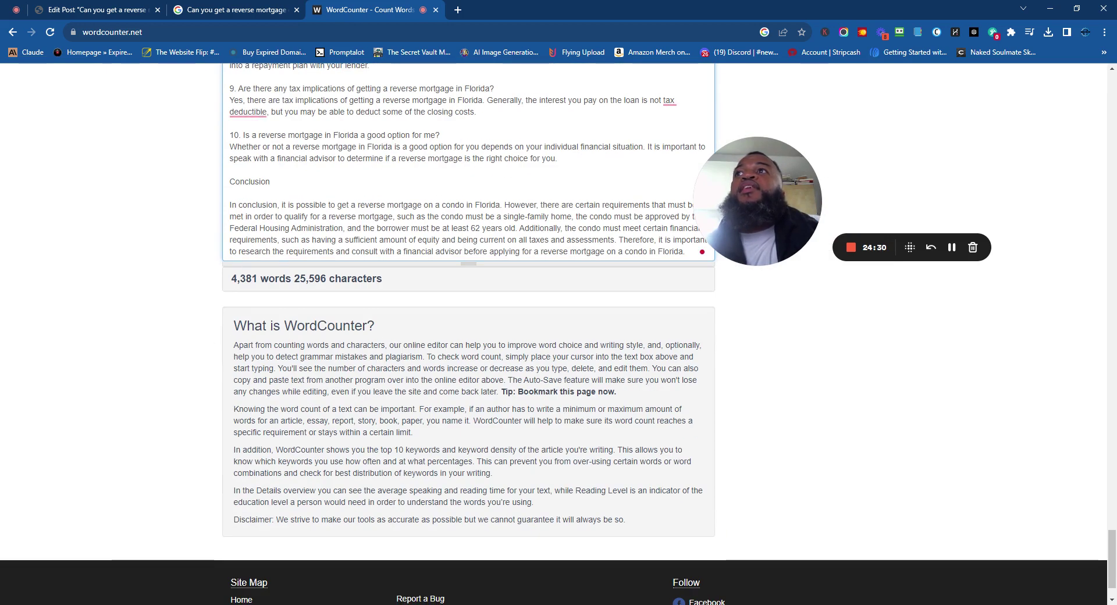
pyautogui.doubleClick(245, 279)
pyautogui.click(245, 278)
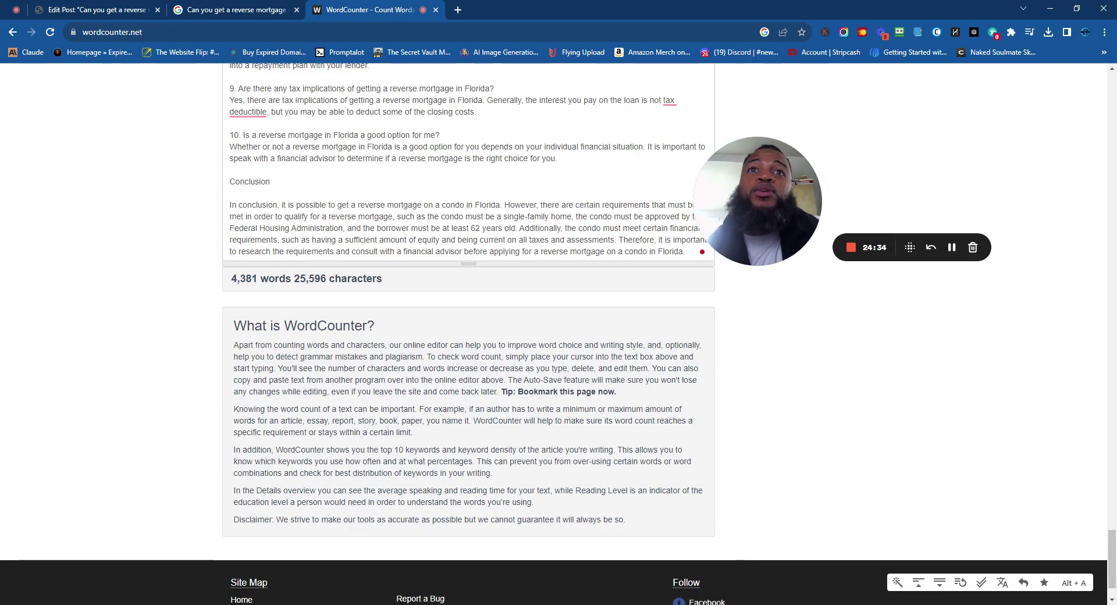
pyautogui.scroll(15, 413, 368)
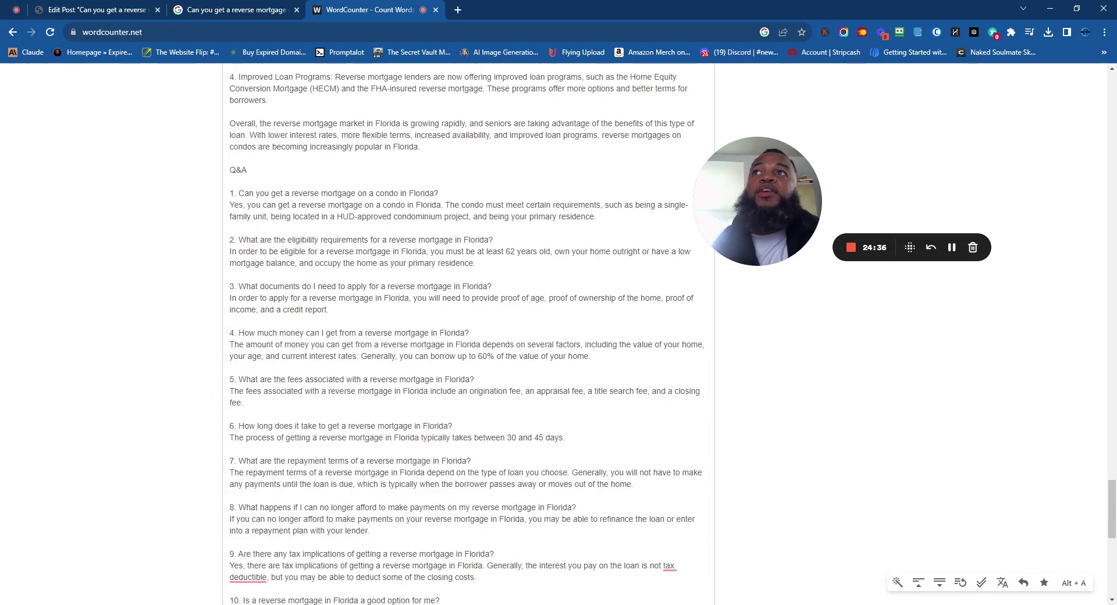
pyautogui.scroll(15, 465, 326)
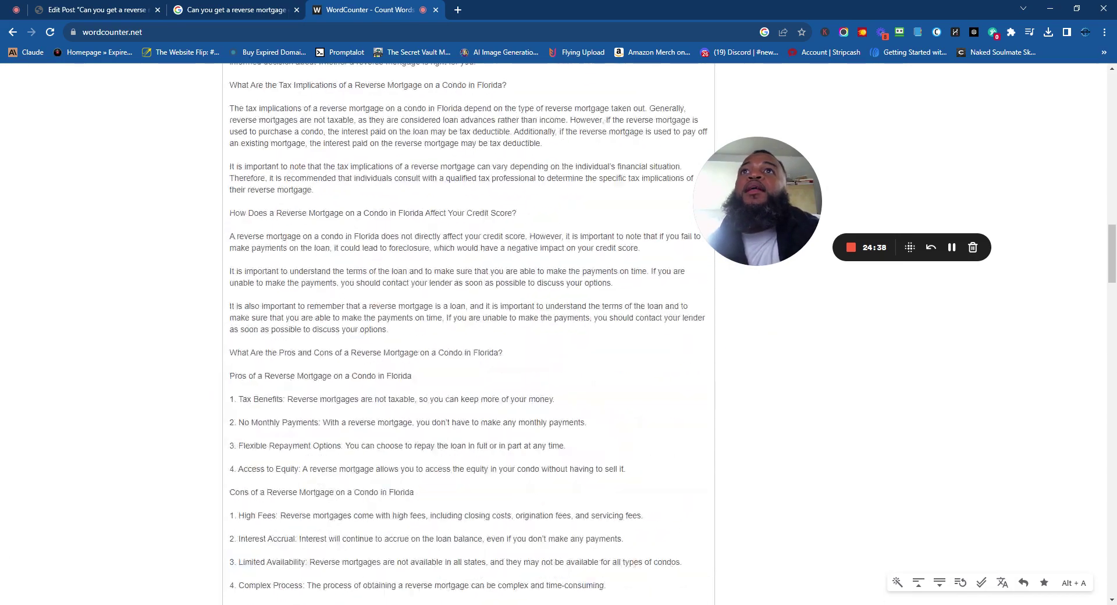
# Return to the WordPress post editor and collapse the GPT-3 AI Content Writer & Generator section below the article.
pyautogui.click(199, 5)
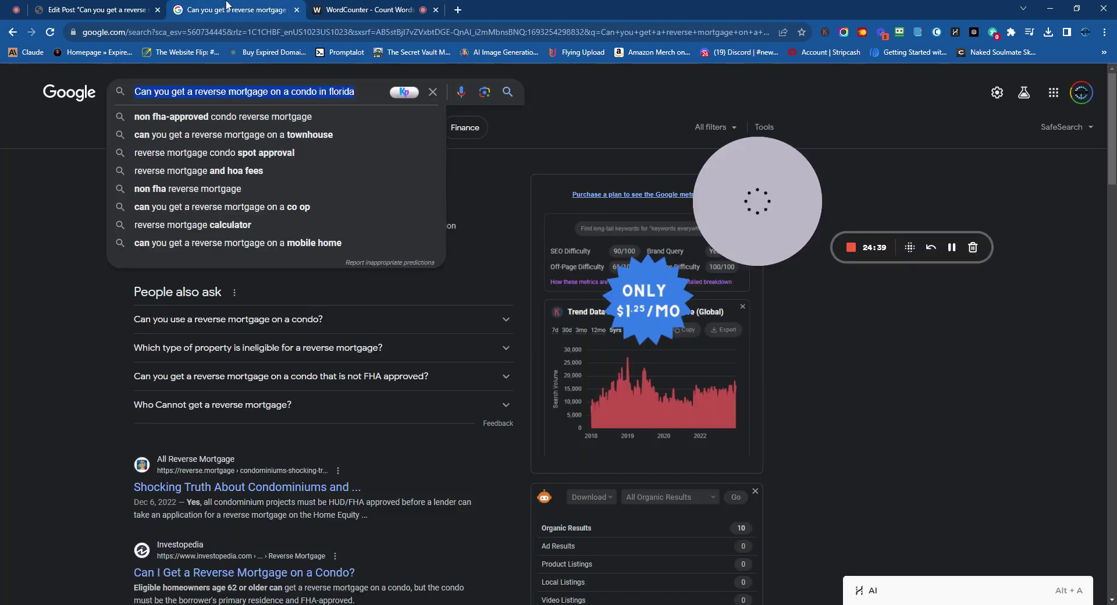
pyautogui.click(100, 5)
pyautogui.scroll(10, 432, 429)
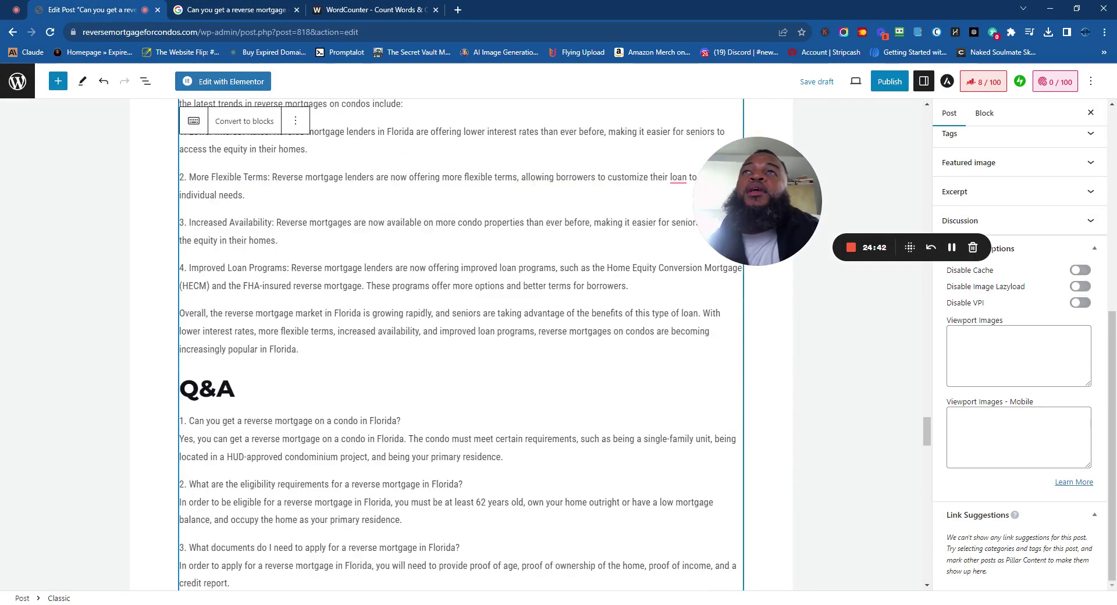
pyautogui.scroll(20, 443, 378)
pyautogui.scroll(-17, 443, 379)
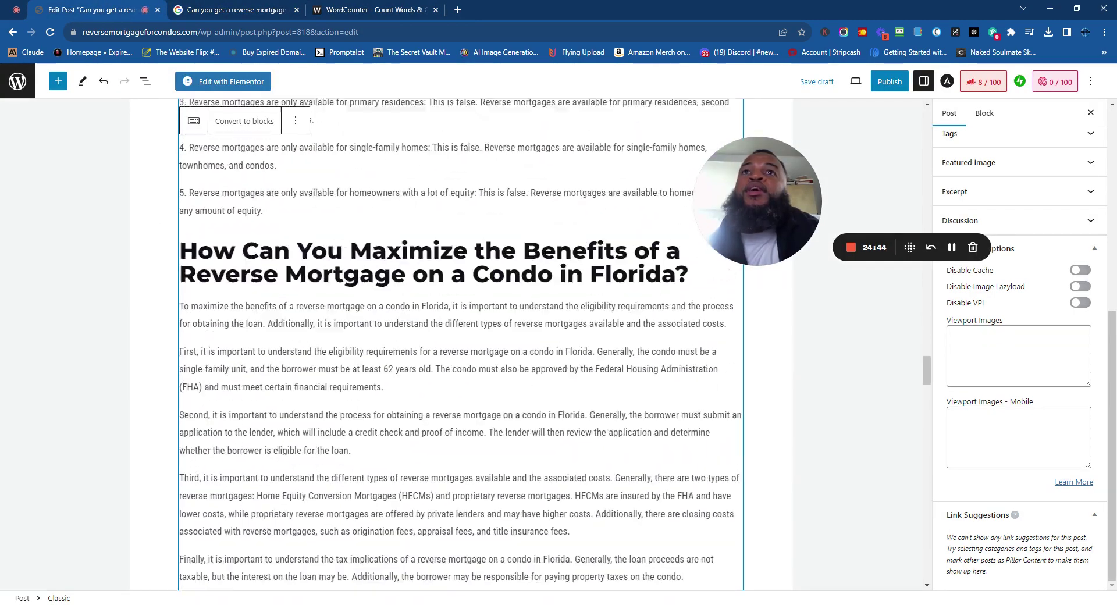
pyautogui.scroll(-20, 457, 516)
pyautogui.scroll(5, 610, 344)
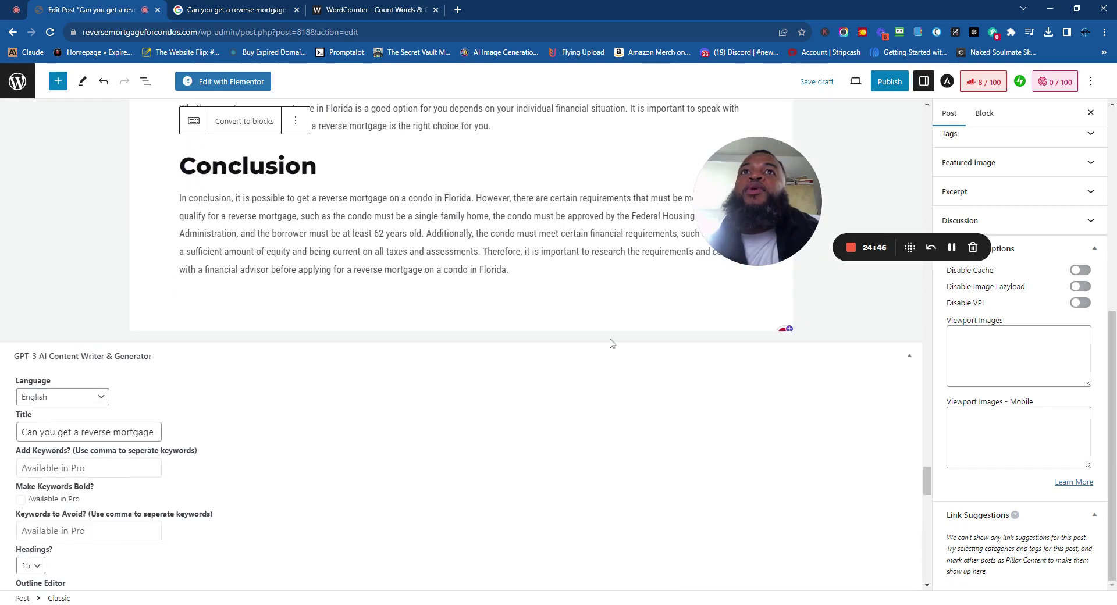
pyautogui.click(911, 357)
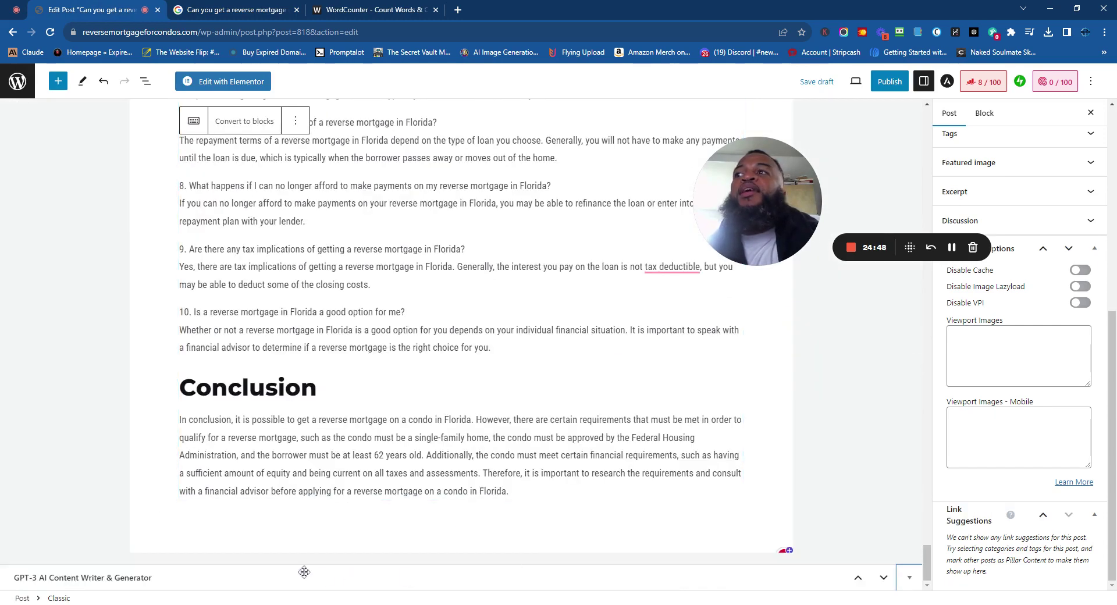
pyautogui.moveTo(762, 186); pyautogui.dragTo(385, 357)
pyautogui.scroll(4, 893, 312)
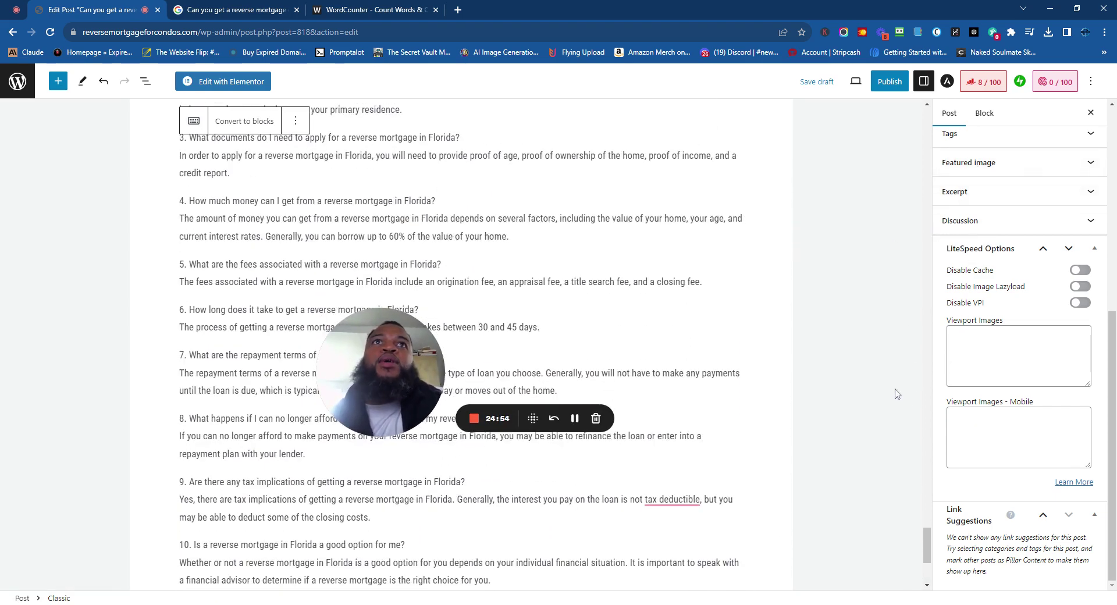
# Collapse the LiteSpeed Options, Link Suggestions and Summary sections in the post settings.
pyautogui.click(1094, 248)
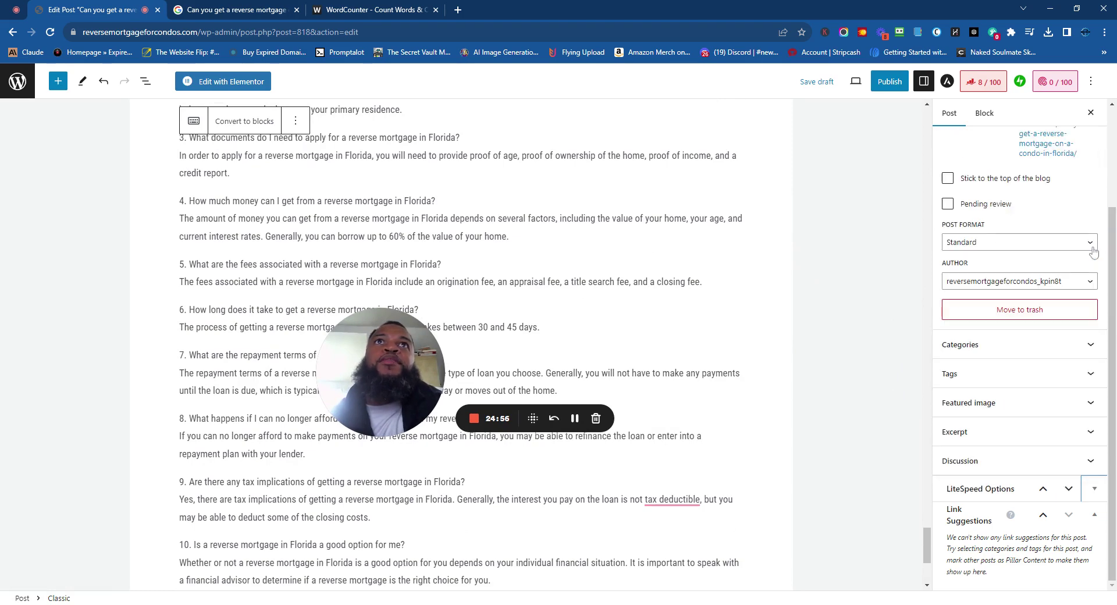
pyautogui.scroll(-2, 855, 379)
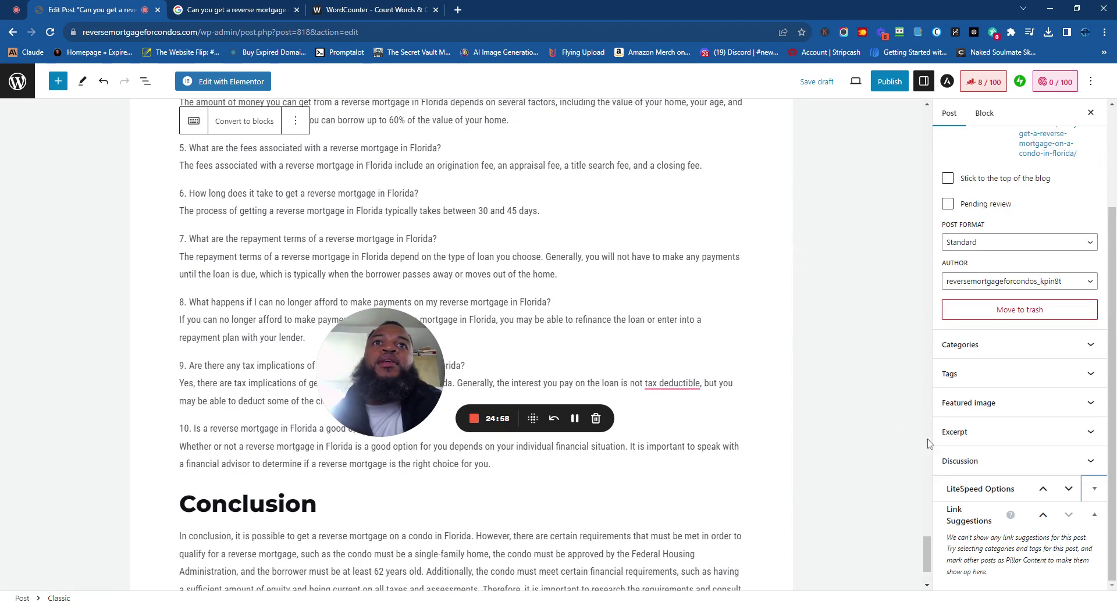
pyautogui.click(1095, 515)
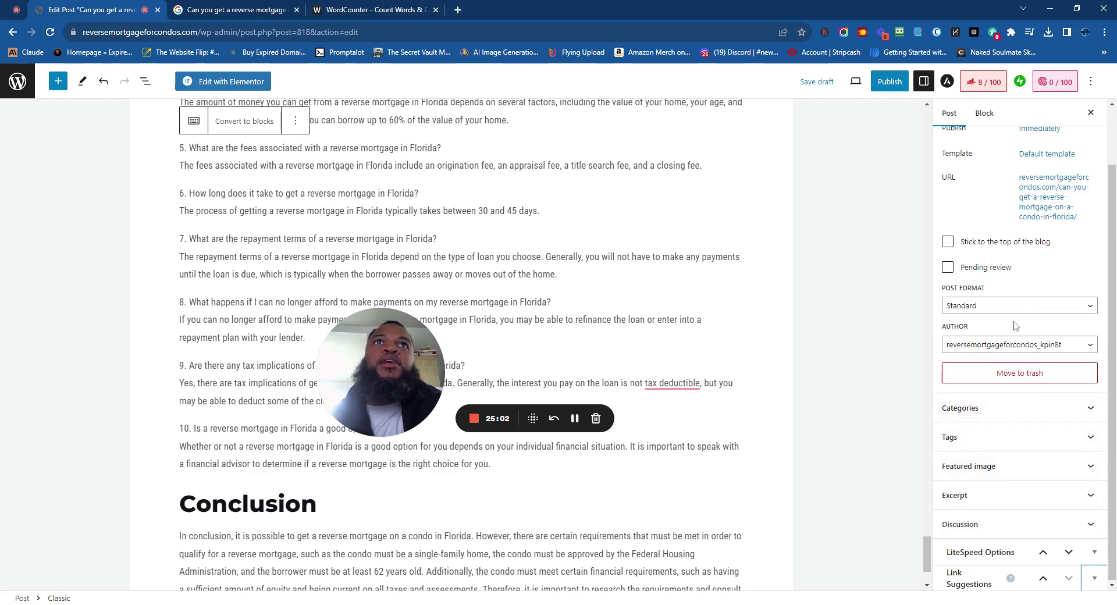
pyautogui.scroll(1, 1015, 336)
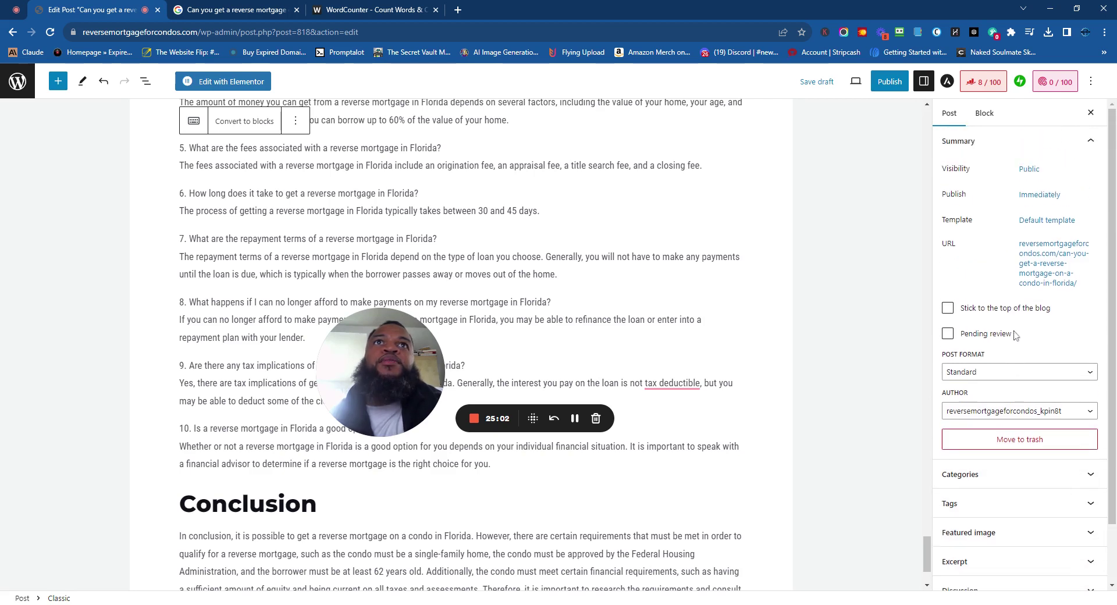
pyautogui.click(1090, 141)
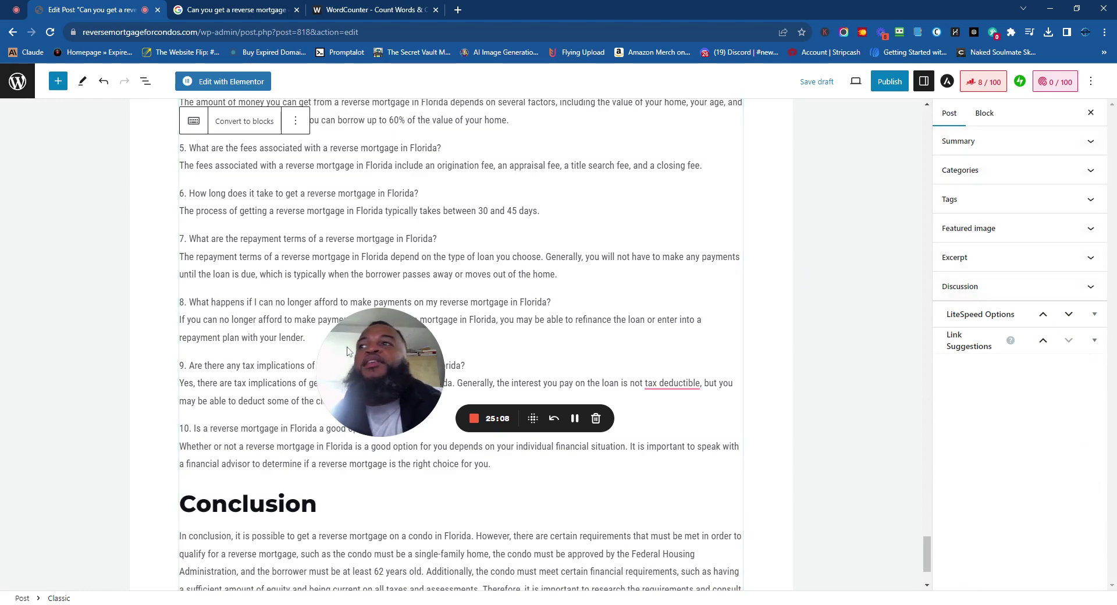
# Save the reverse mortgage post as a draft.
pyautogui.moveTo(360, 351); pyautogui.dragTo(671, 380)
pyautogui.scroll(20, 460, 343)
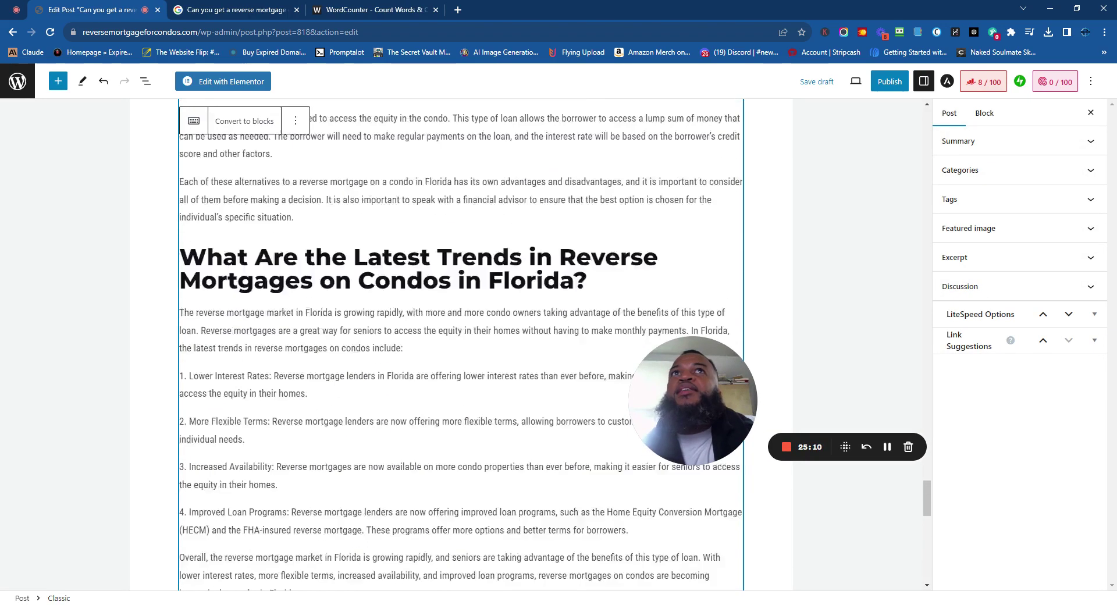
pyautogui.click(817, 81)
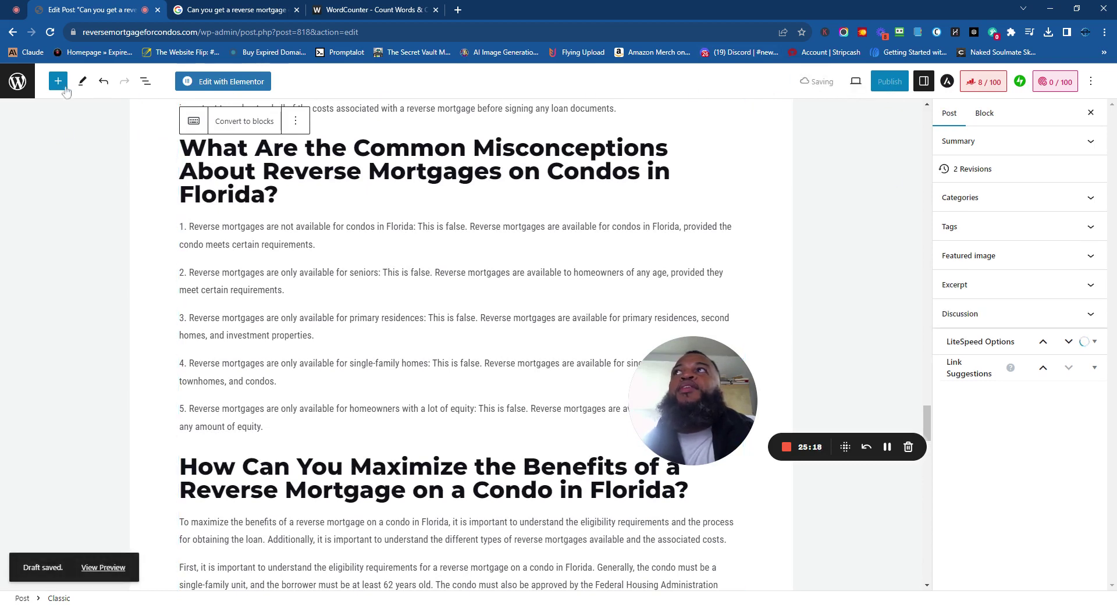
# Leave the post editor and install and activate the Classic Editor plugin.
pyautogui.click(25, 85)
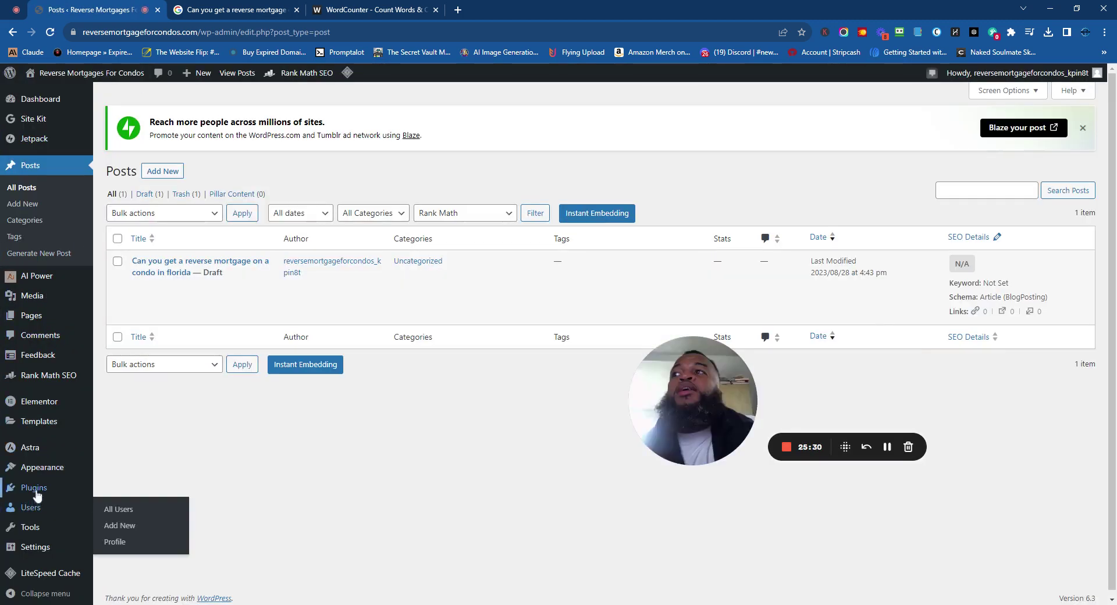
pyautogui.moveTo(33, 489)
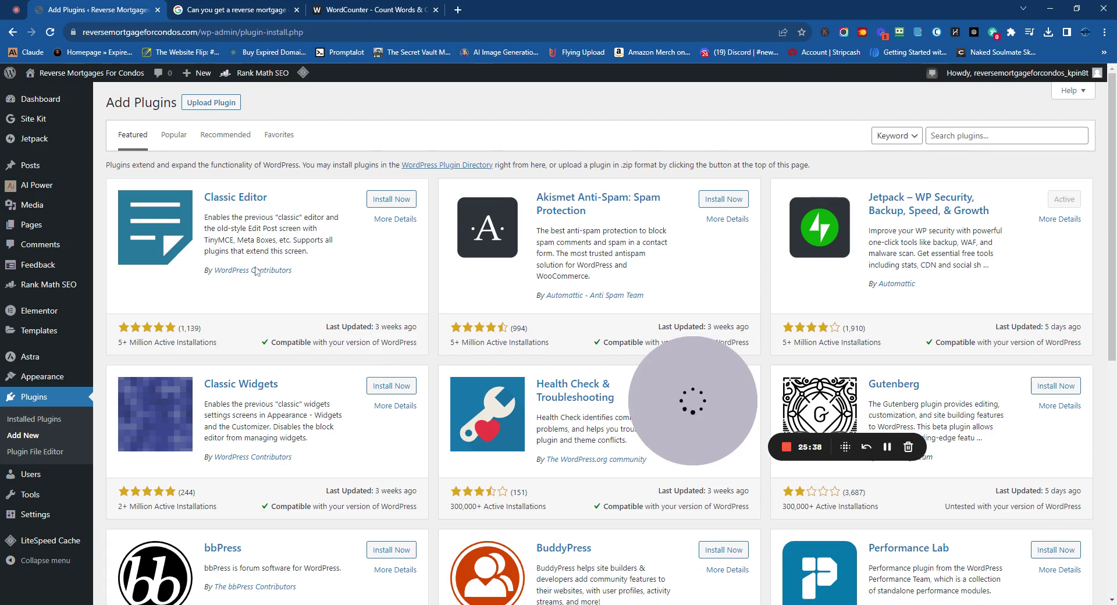
pyautogui.click(399, 199)
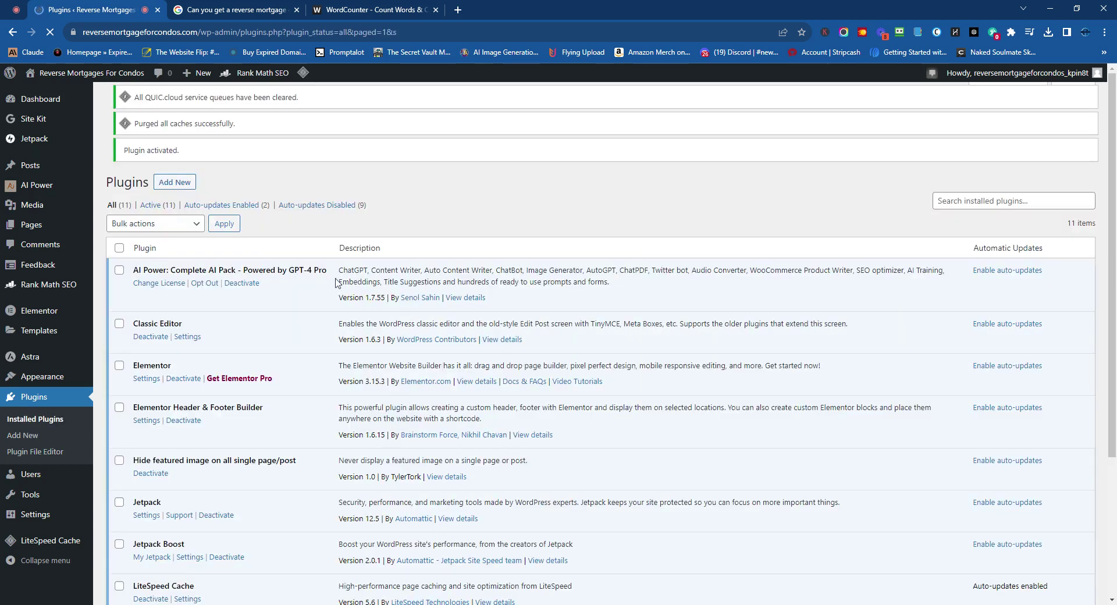
# Reopen the reverse mortgage draft in the classic editor and go to its Rank Math SEO settings below the article.
pyautogui.moveTo(36, 170)
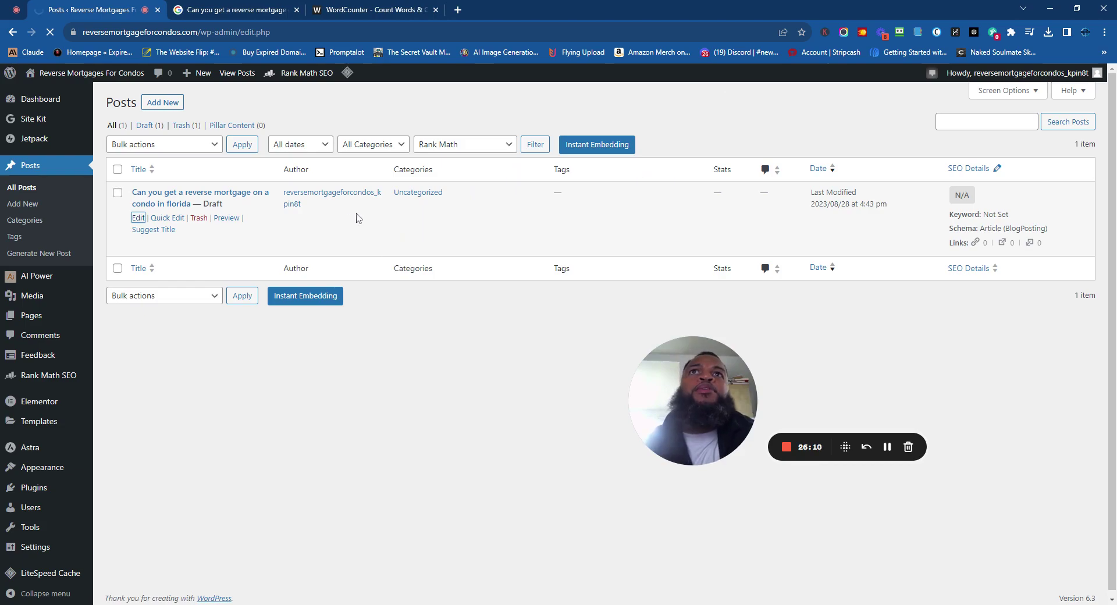
pyautogui.scroll(-1, 381, 378)
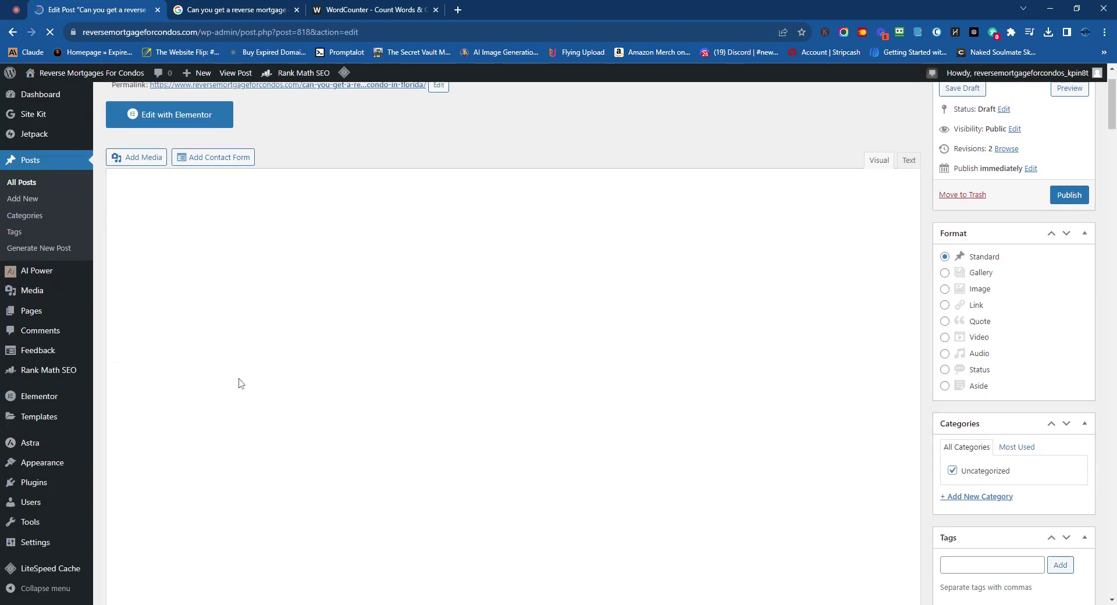
pyautogui.scroll(-8, 240, 382)
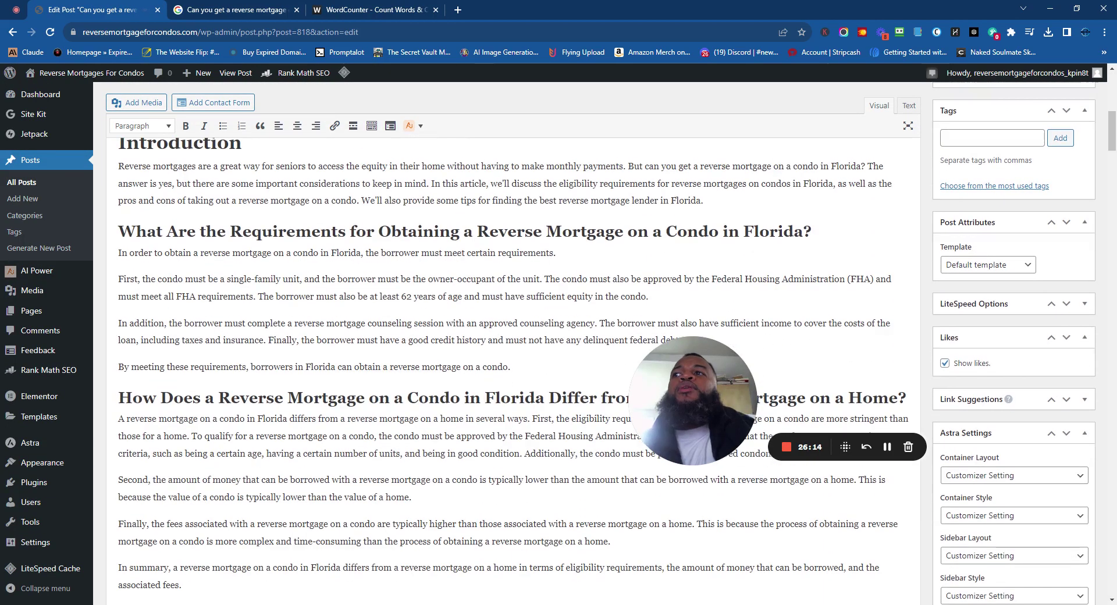
pyautogui.scroll(-15, 512, 372)
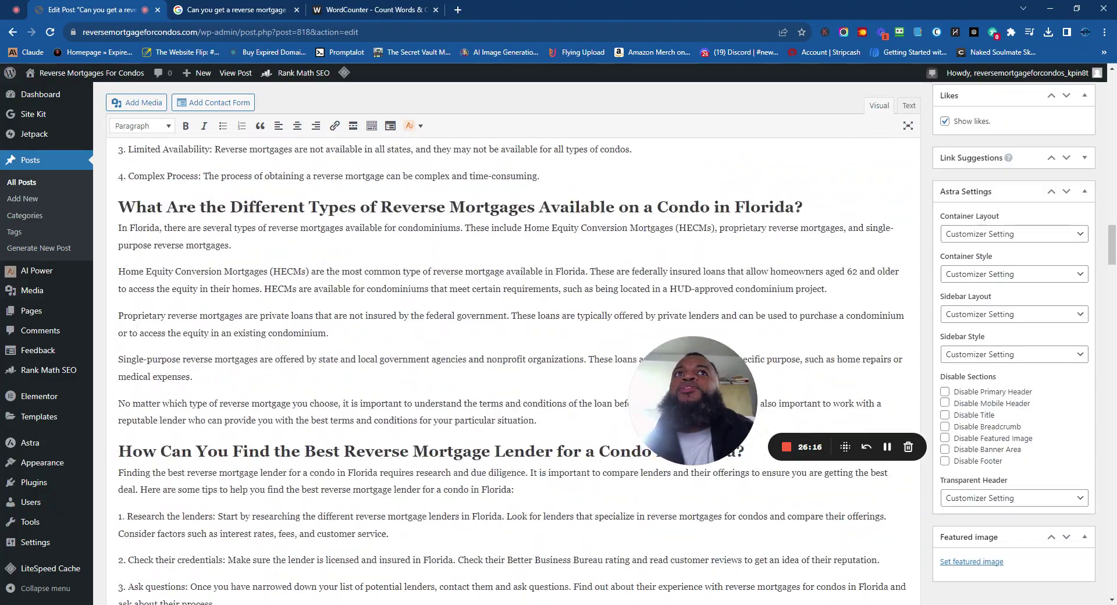
pyautogui.scroll(-20, 301, 519)
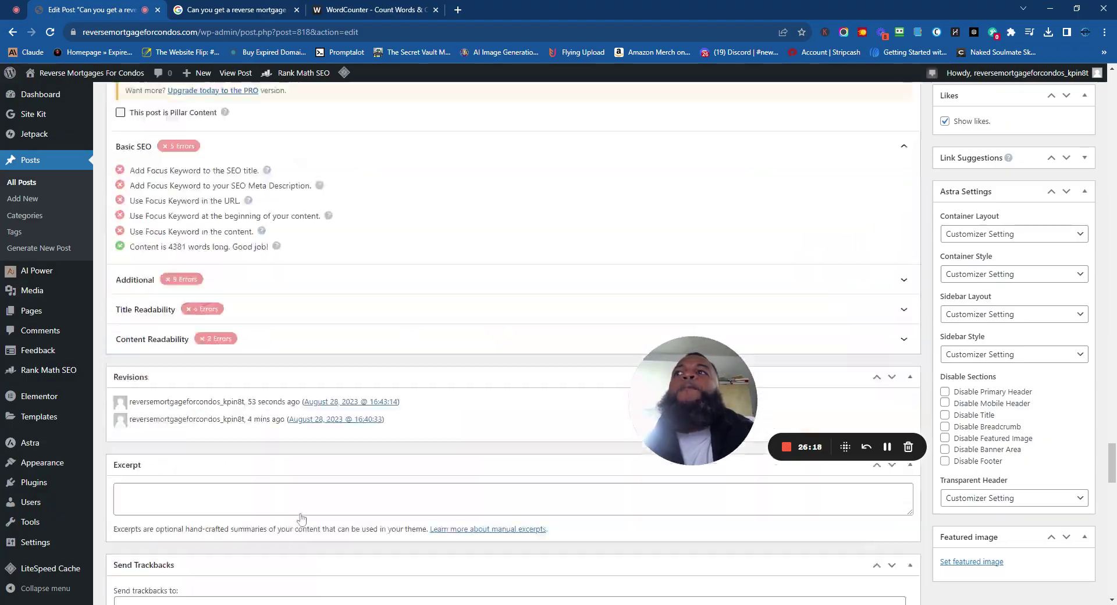
pyautogui.scroll(6, 301, 519)
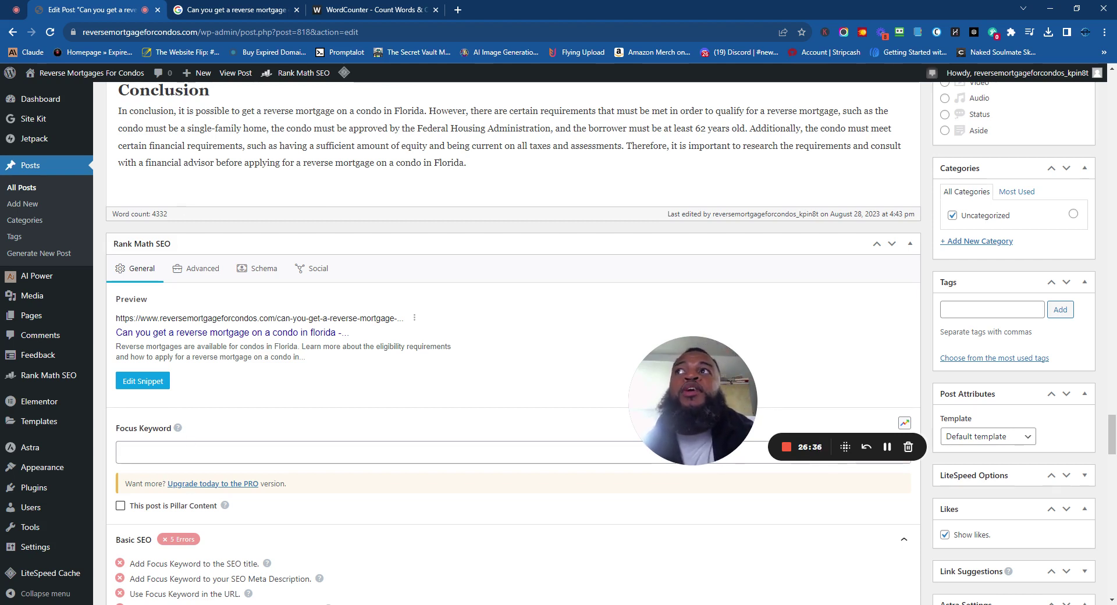
# Paste the copied article text into the Rank Math focus keyword field.
pyautogui.click(122, 452)
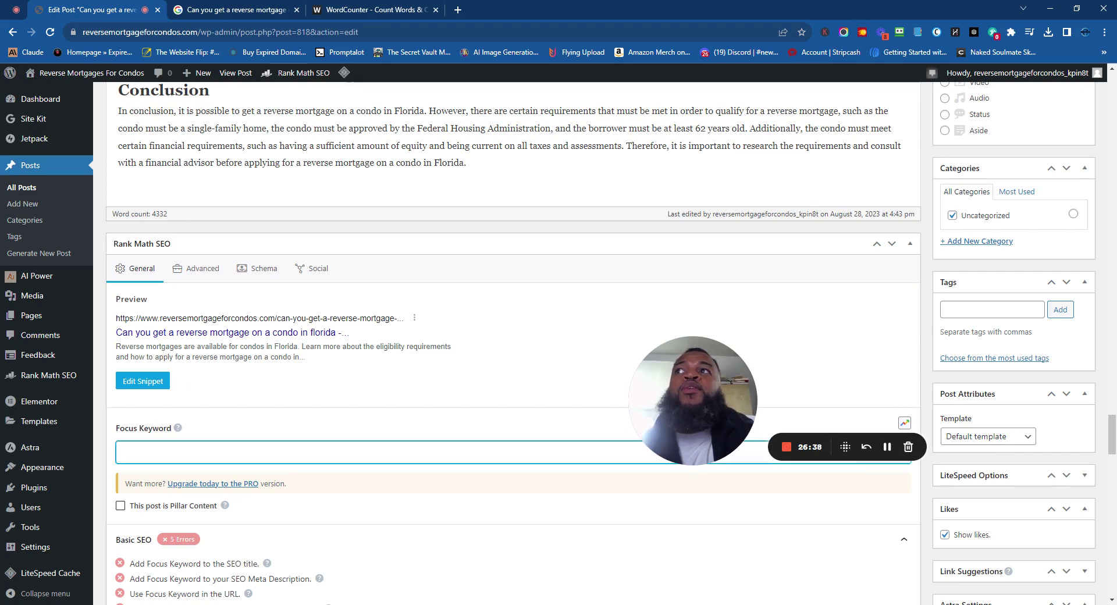
pyautogui.hotkey('ctrl', 'v')
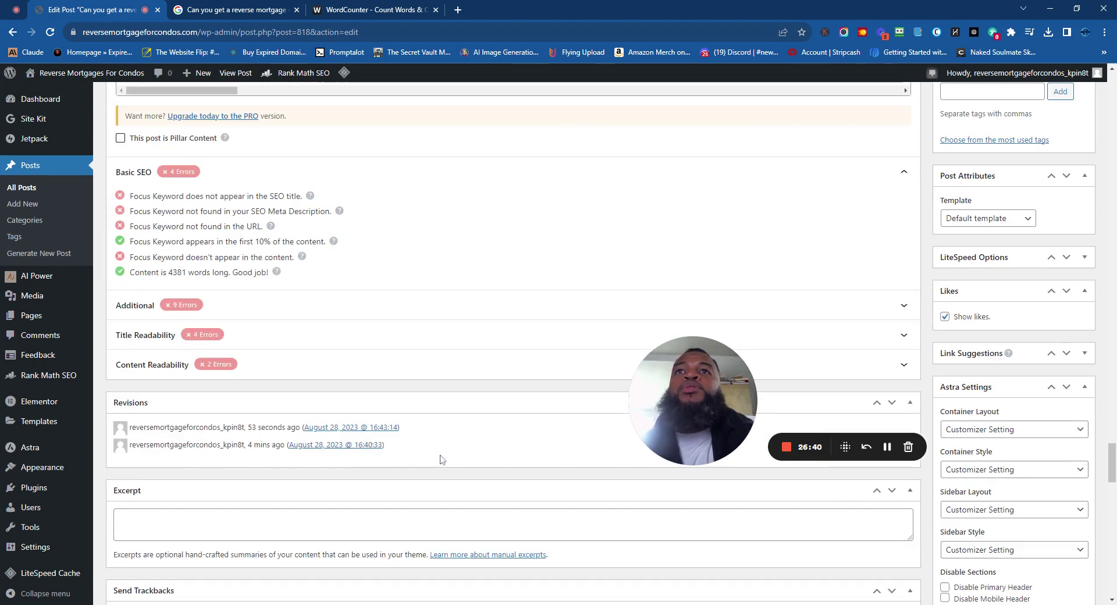
pyautogui.scroll(8, 349, 443)
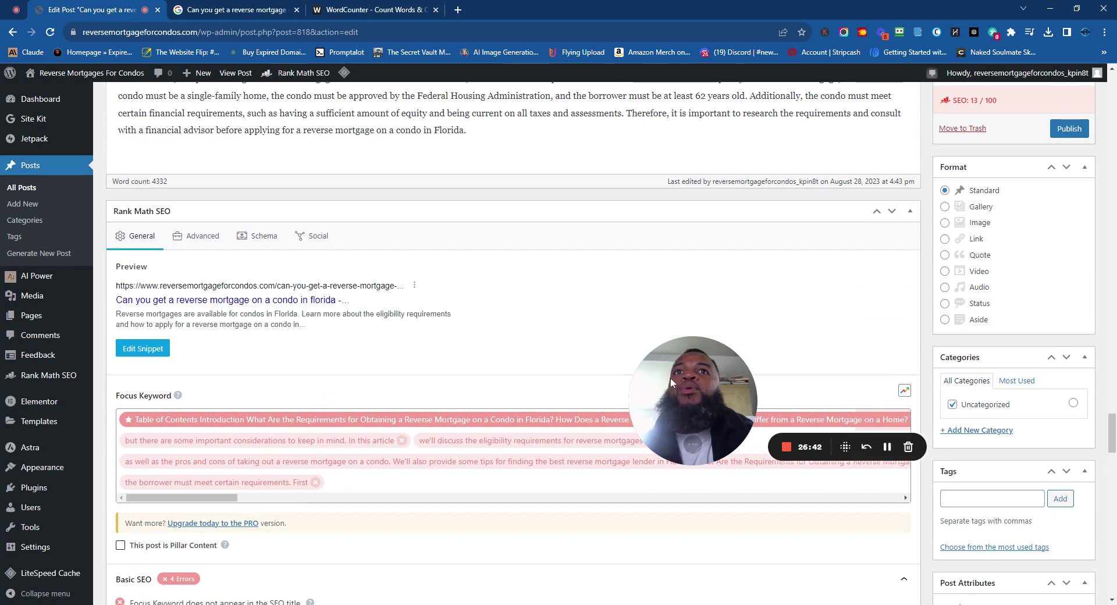
pyautogui.moveTo(670, 378); pyautogui.dragTo(686, 262)
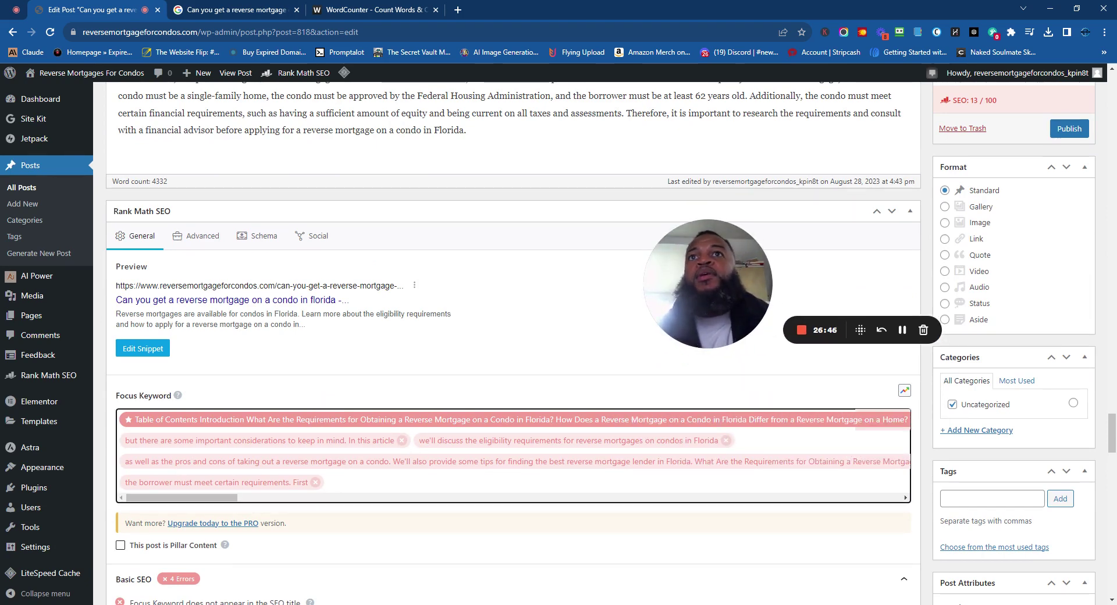
# Remove all the pasted article phrases from the Rank Math focus keywords.
pyautogui.click(316, 483)
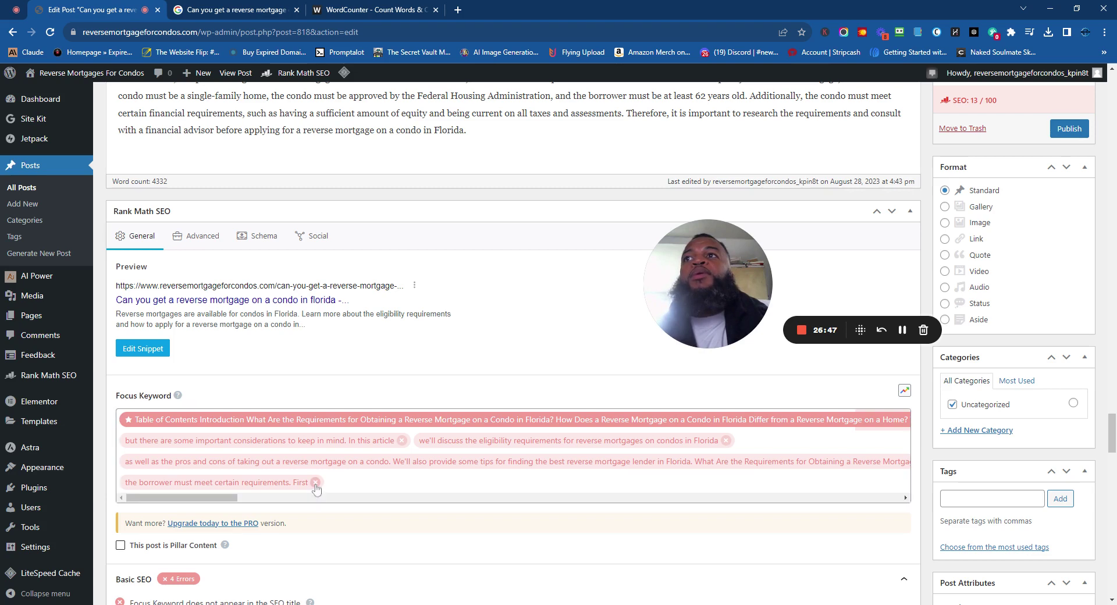
pyautogui.click(403, 441)
pyautogui.click(431, 442)
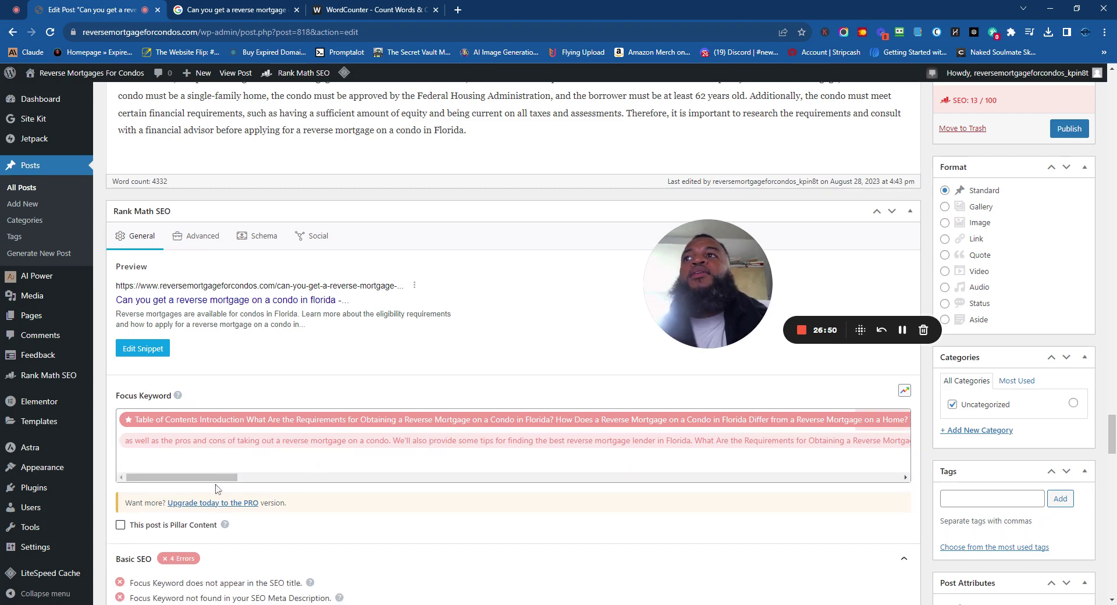
pyautogui.moveTo(218, 480); pyautogui.dragTo(930, 465)
pyautogui.click(351, 441)
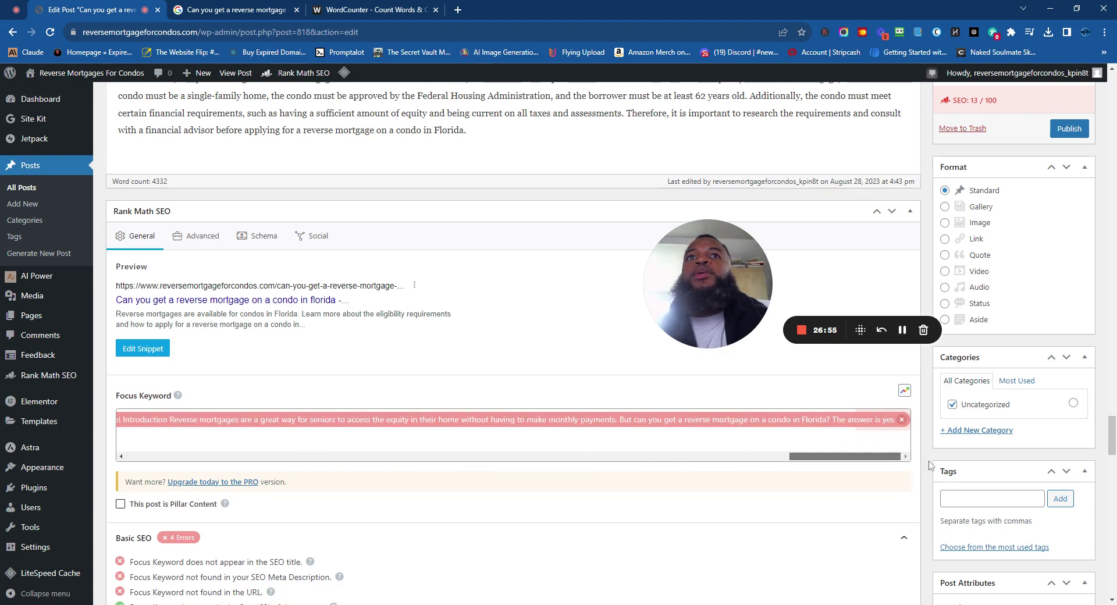
pyautogui.click(902, 420)
# Copy "Reverse Mortgages on Condos in Florida" from the latest trends heading and add it as the Rank Math focus keyword.
pyautogui.scroll(5, 210, 93)
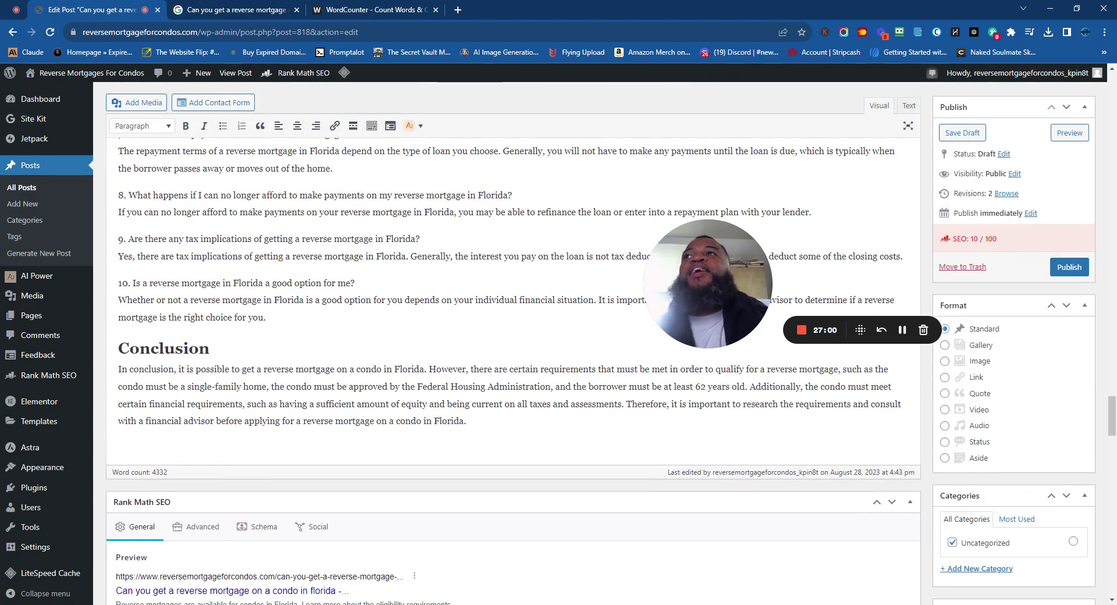
pyautogui.scroll(6, 510, 372)
pyautogui.scroll(5, 510, 372)
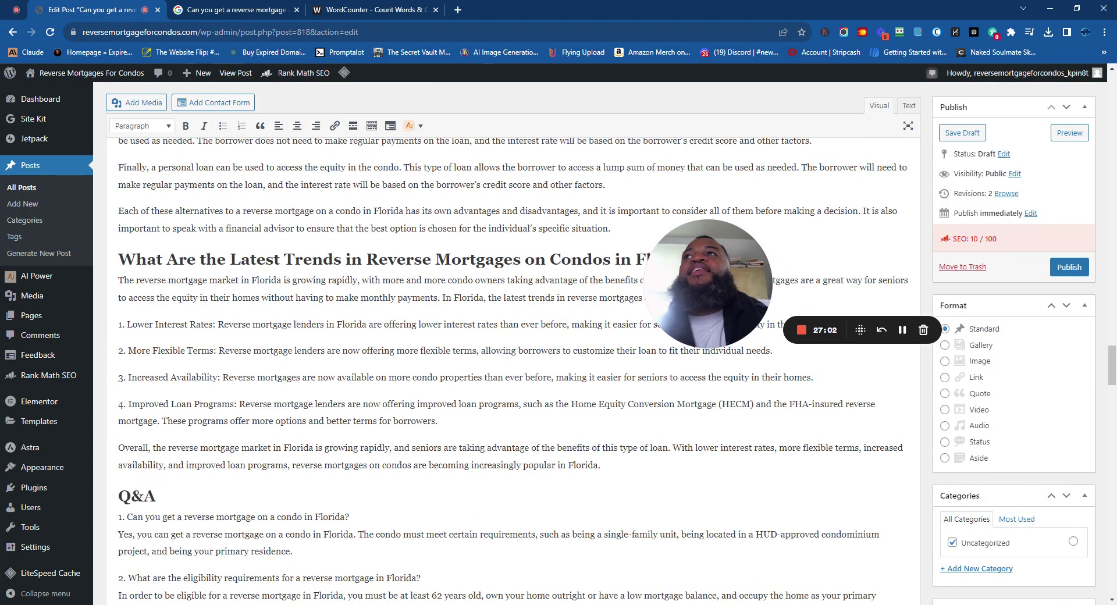
pyautogui.moveTo(696, 277); pyautogui.dragTo(684, 438)
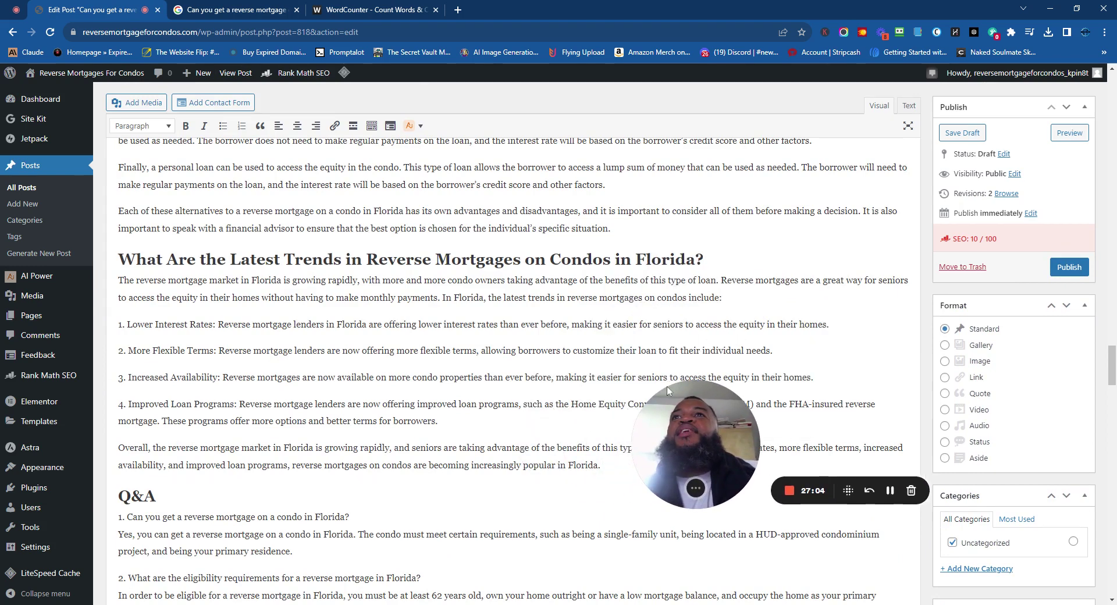
pyautogui.moveTo(696, 259); pyautogui.dragTo(366, 259)
pyautogui.hotkey('ctrl', 'c')
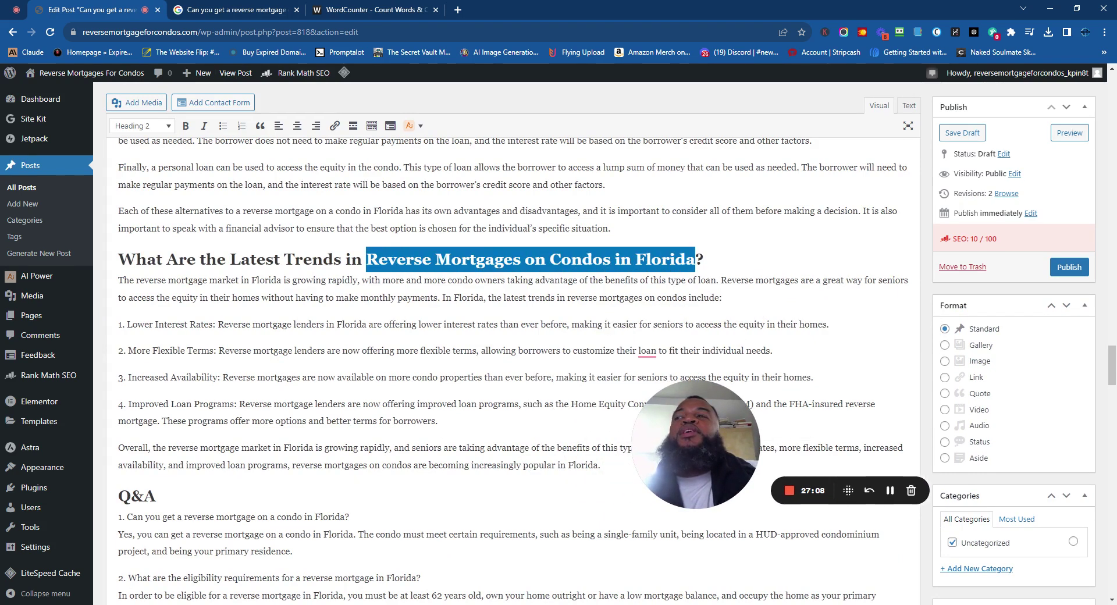
pyautogui.scroll(-15, 129, 472)
pyautogui.scroll(-4, 129, 472)
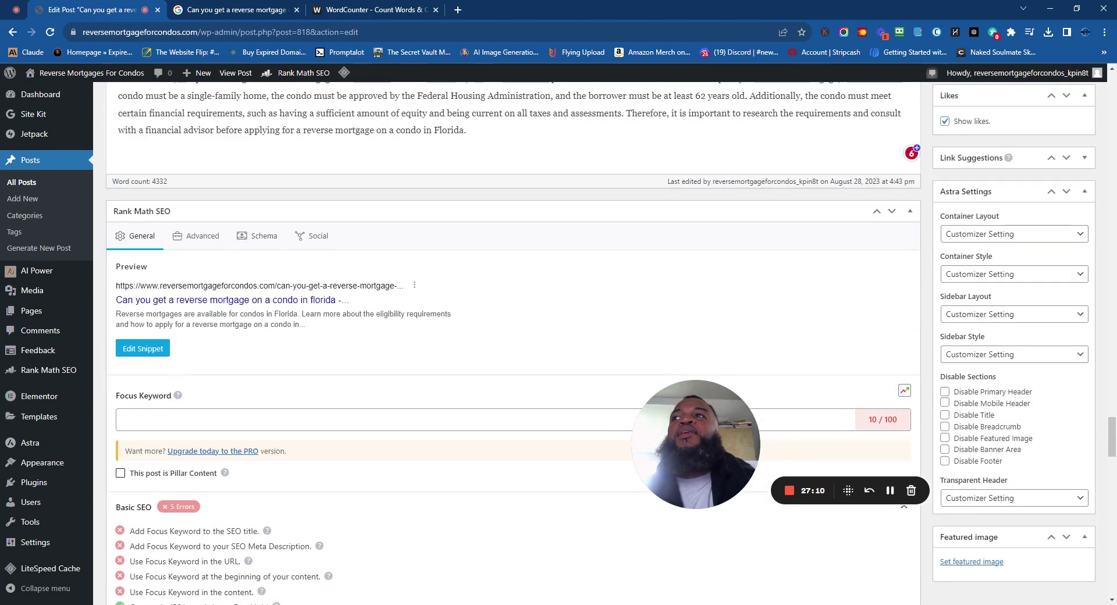
pyautogui.click(153, 420)
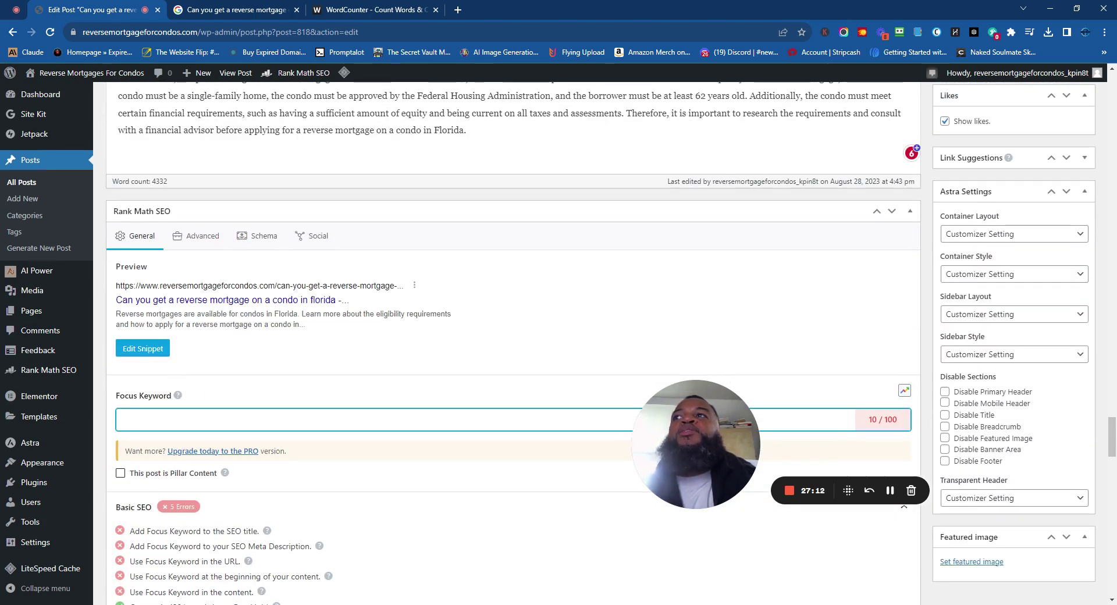
pyautogui.hotkey('ctrl', 'v')
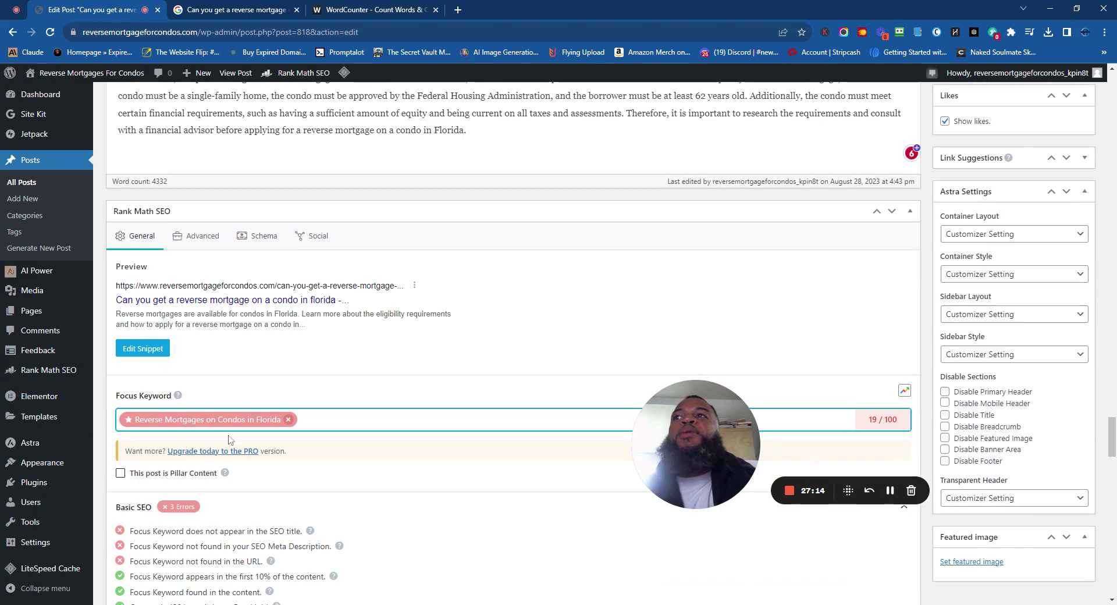
pyautogui.moveTo(698, 420); pyautogui.dragTo(583, 270)
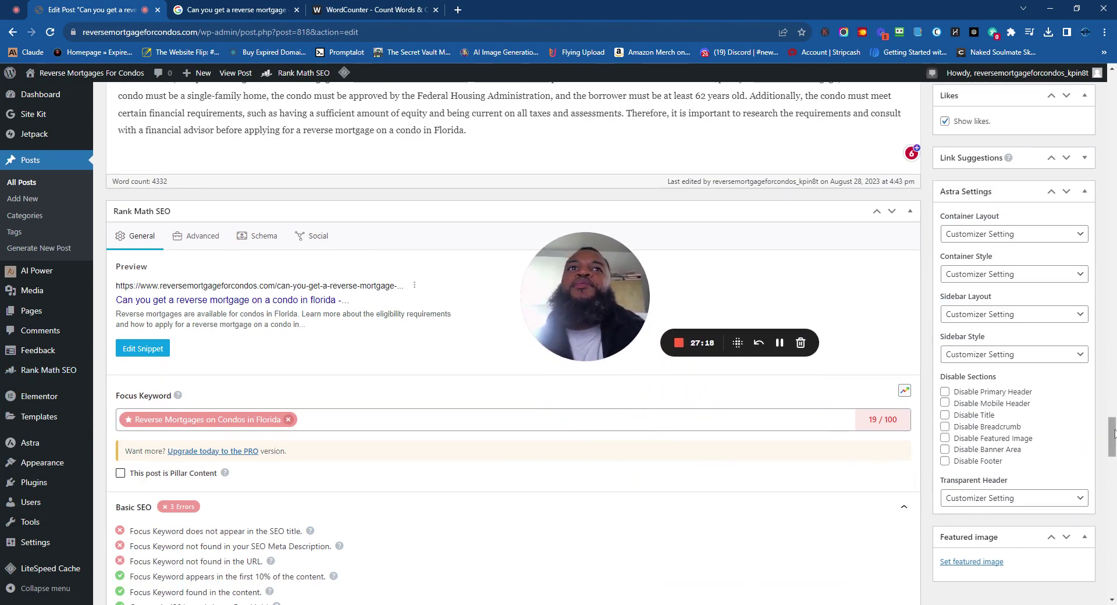
# Copy the full post title and replace the Rank Math focus keyword with "Can you get a reverse mortgage on a condo in florida".
pyautogui.moveTo(1112, 438); pyautogui.dragTo(1112, 87)
pyautogui.click(323, 130)
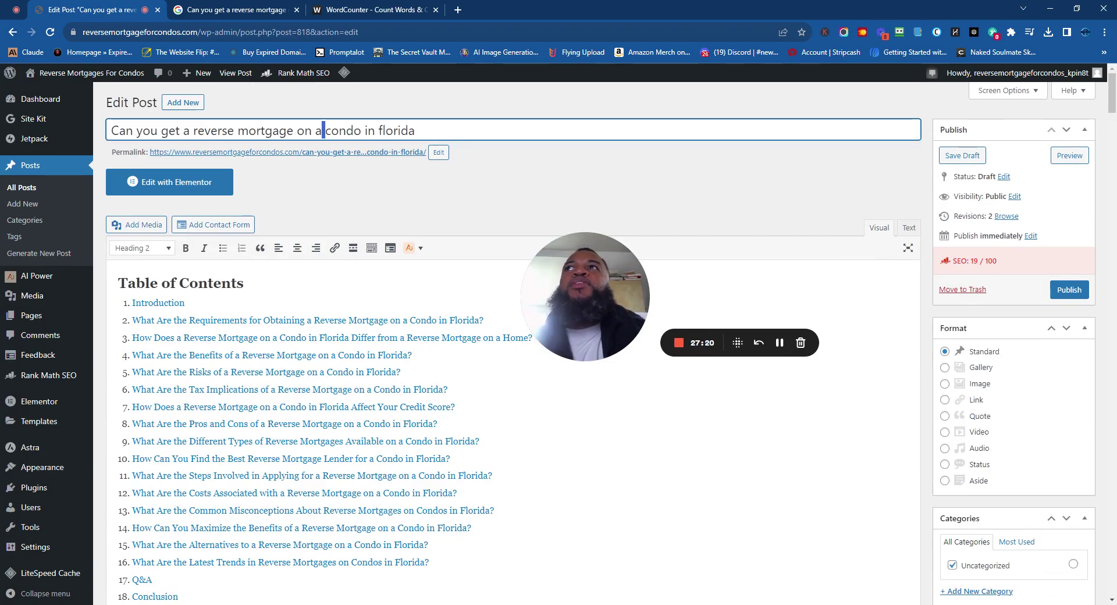
pyautogui.hotkey('ctrl', 'a')
pyautogui.hotkey('ctrl', 'c')
pyautogui.scroll(-20, 346, 190)
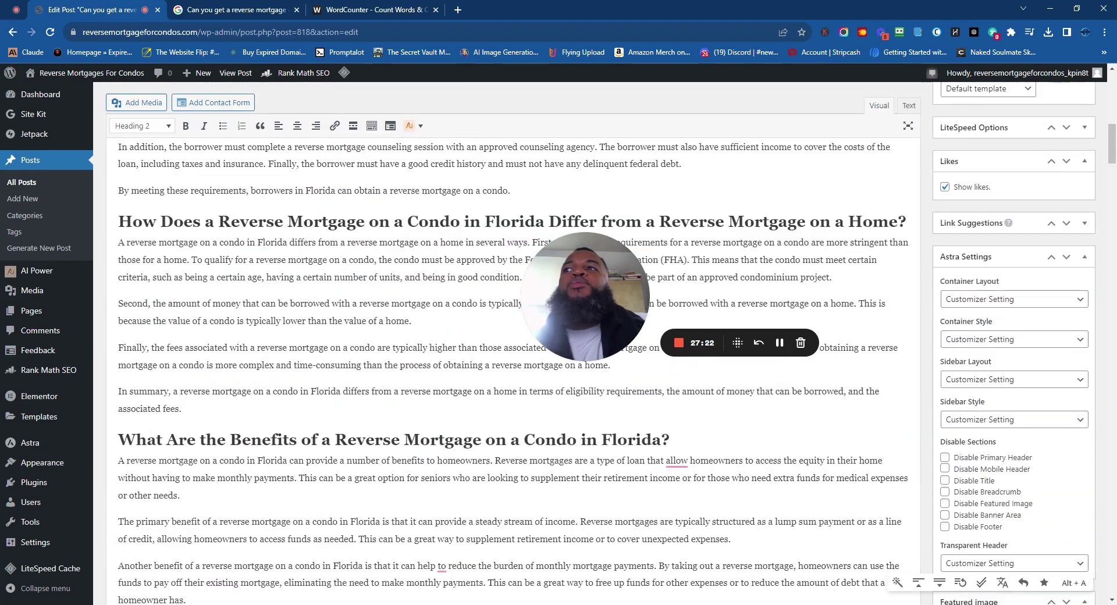
pyautogui.scroll(-20, 512, 372)
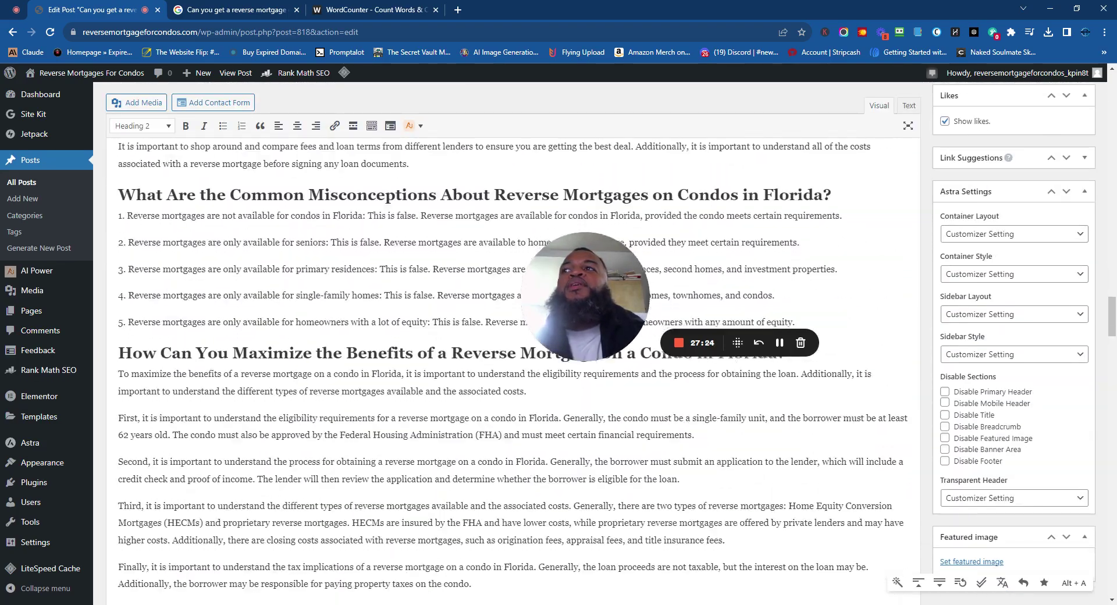
pyautogui.scroll(-5, 169, 465)
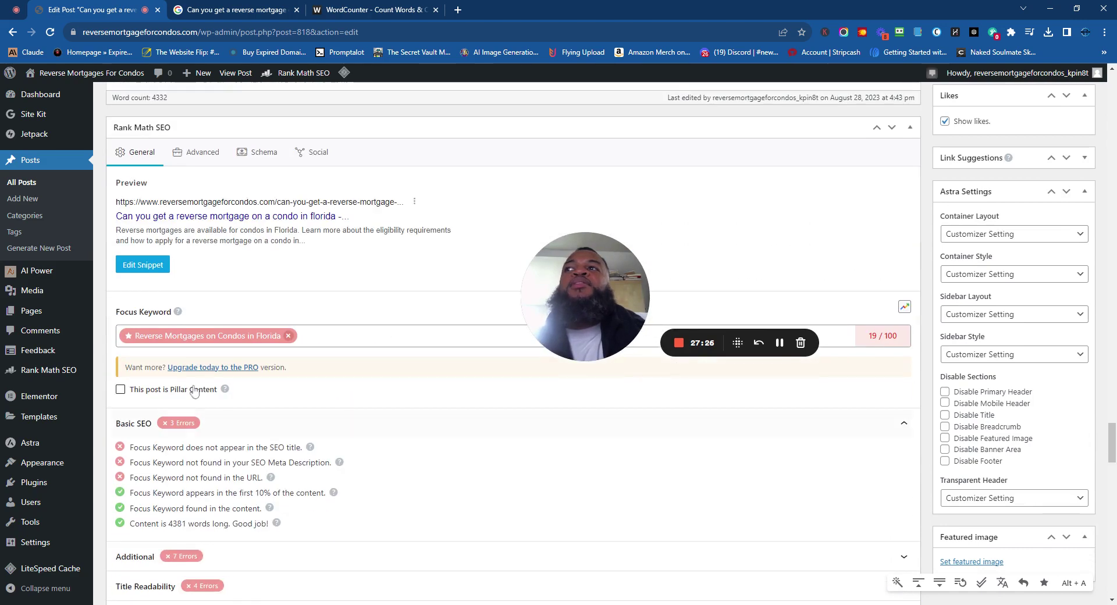
pyautogui.click(290, 338)
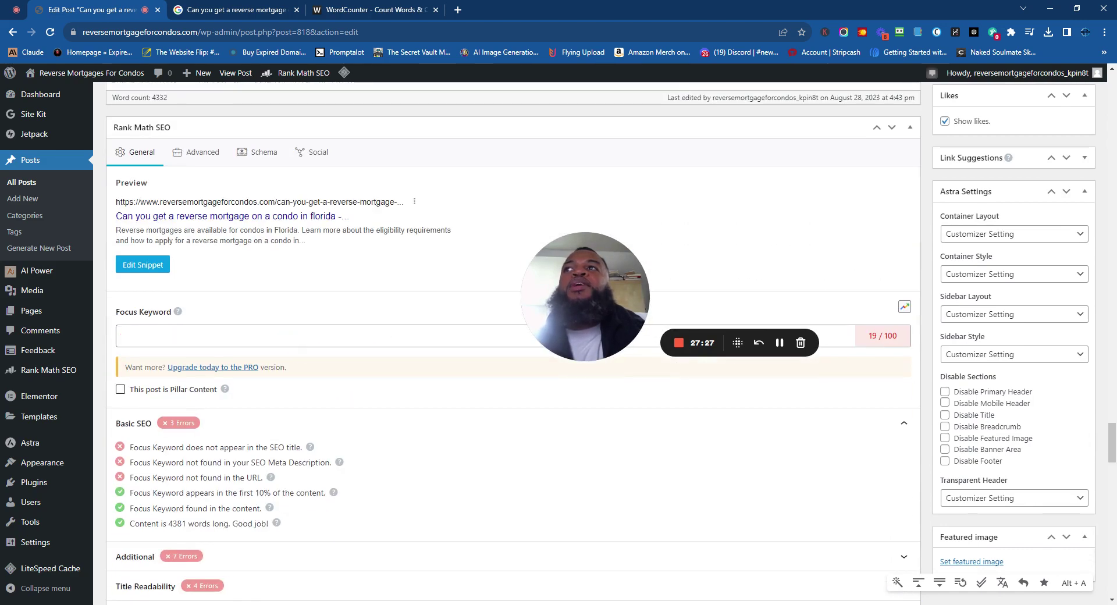
pyautogui.click(213, 345)
pyautogui.hotkey('ctrl', 'v')
pyautogui.press('Return')
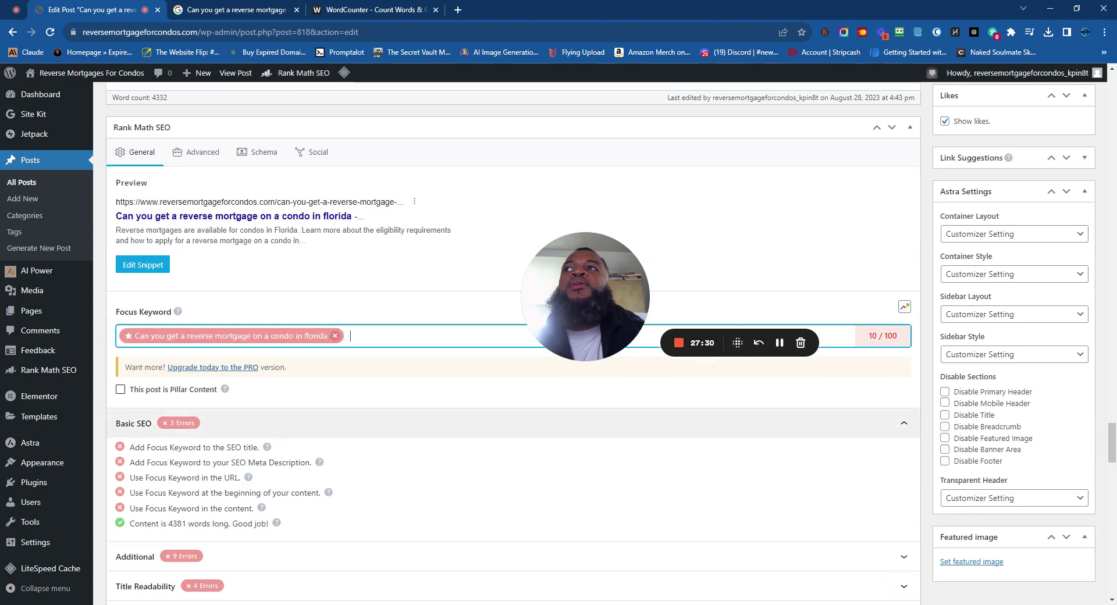
# Expand the Additional SEO checks in Rank Math and read them together with the Basic SEO results.
pyautogui.moveTo(569, 289); pyautogui.dragTo(520, 211)
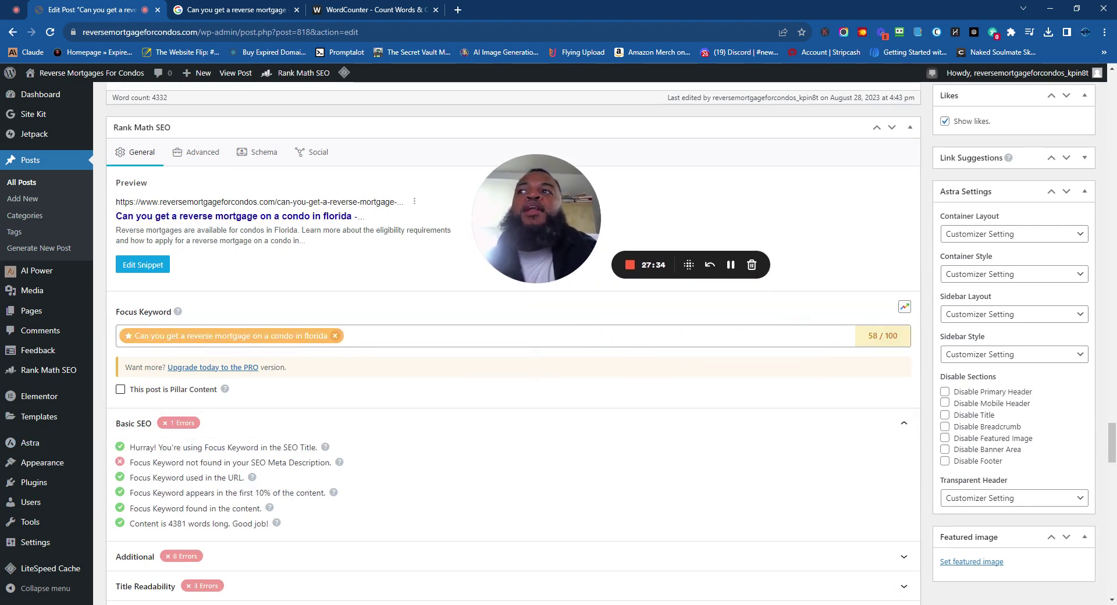
pyautogui.click(239, 557)
pyautogui.scroll(-2, 230, 529)
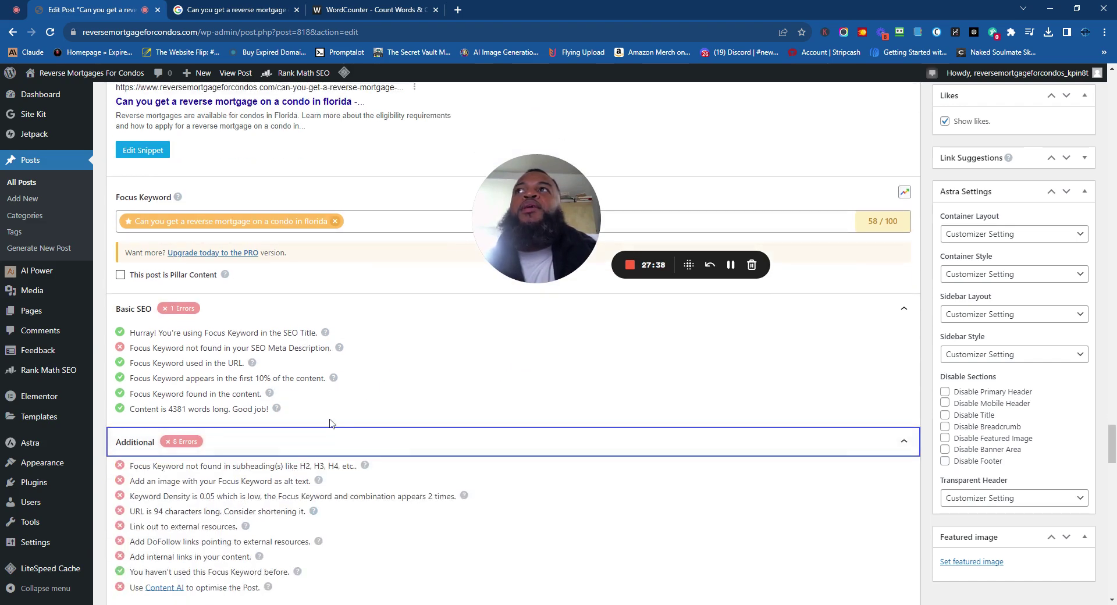
# Copy "reverse mortgage" from the tenth Q&A question, add it as a focus keyword, and remove the long title keyword.
pyautogui.scroll(4, 338, 431)
pyautogui.scroll(4, 329, 428)
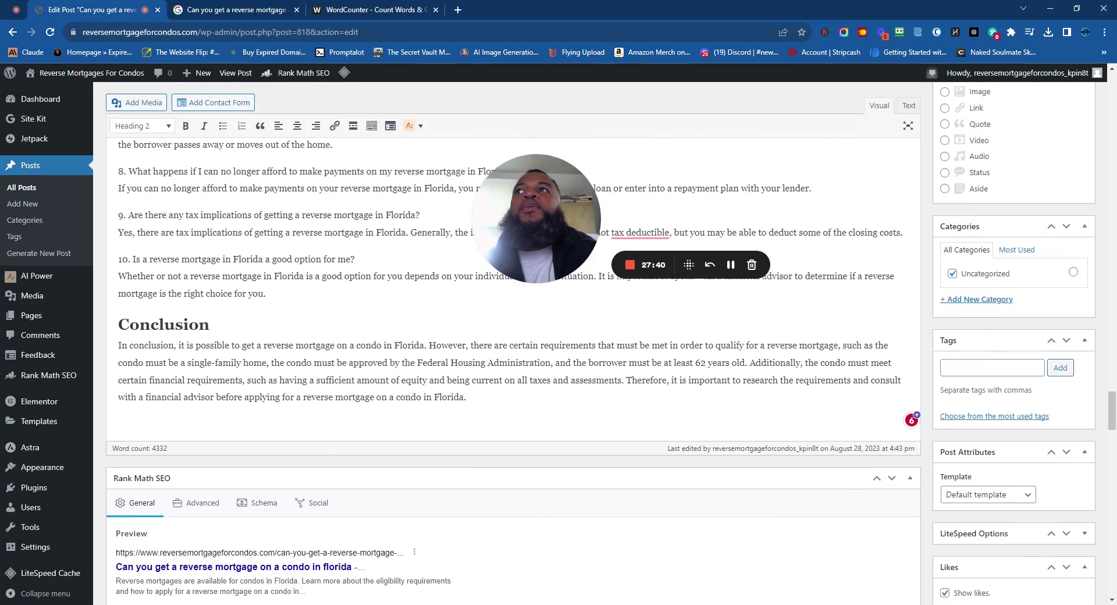
pyautogui.moveTo(222, 258); pyautogui.dragTo(150, 258)
pyautogui.hotkey('ctrl', 'c')
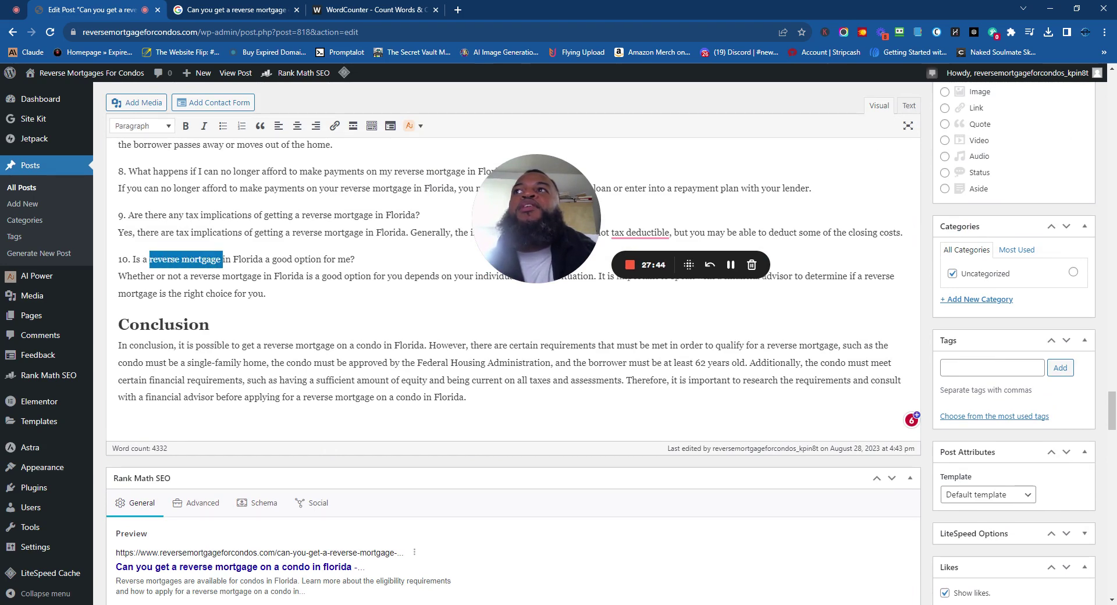
pyautogui.scroll(-2, 512, 291)
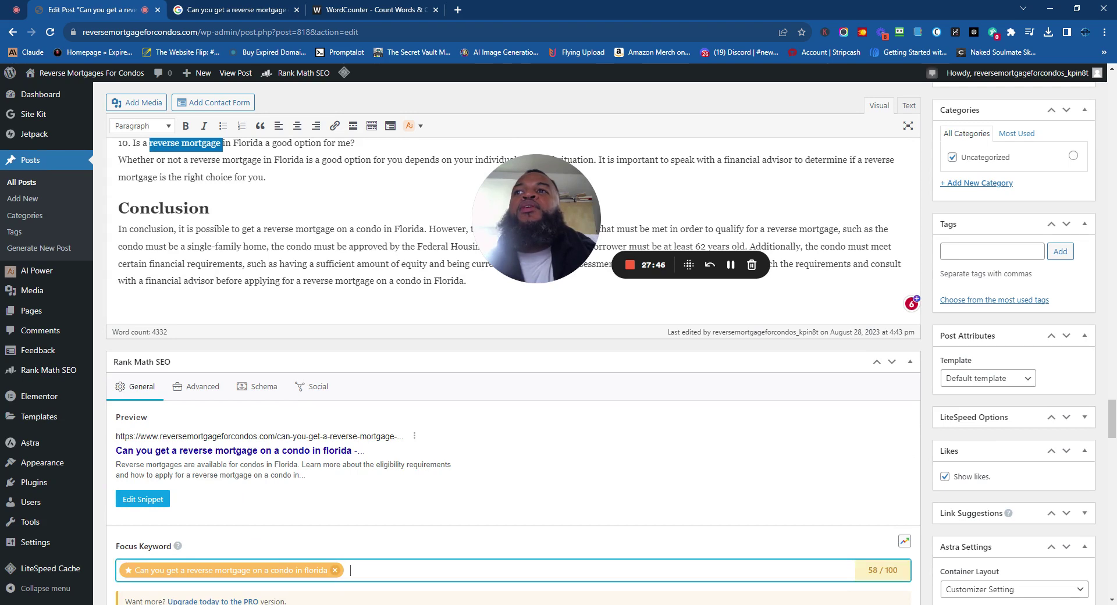
pyautogui.scroll(-1, 512, 291)
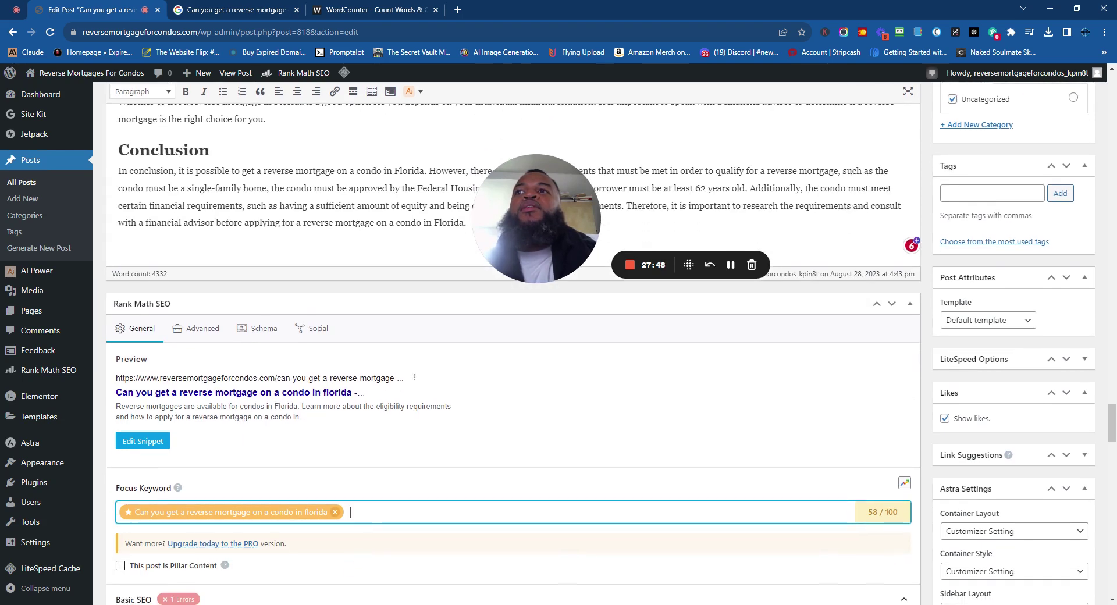
pyautogui.hotkey('ctrl', 'v')
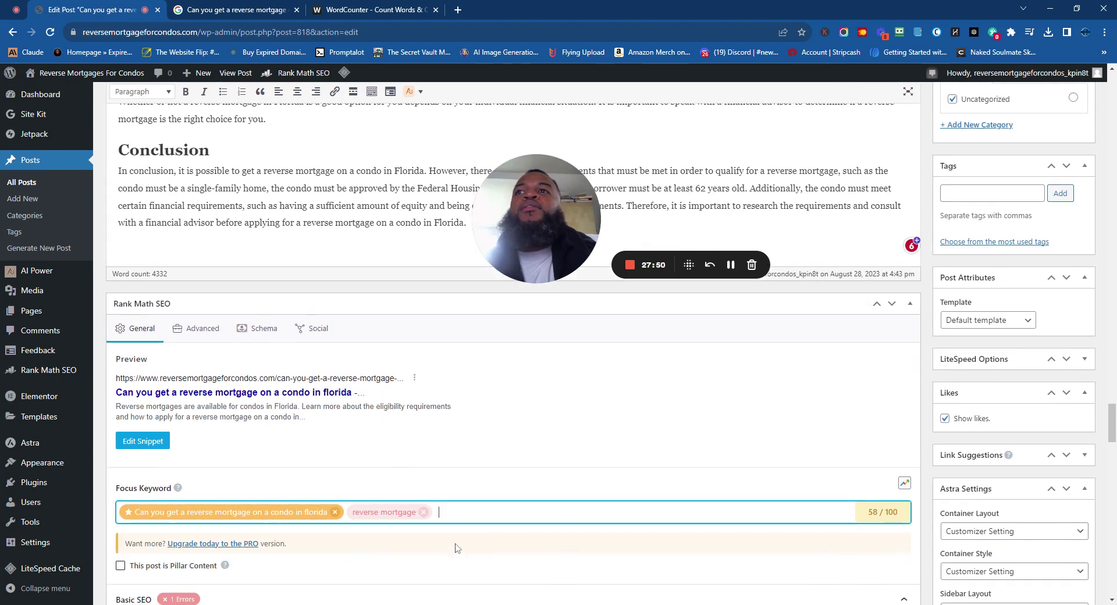
pyautogui.click(334, 512)
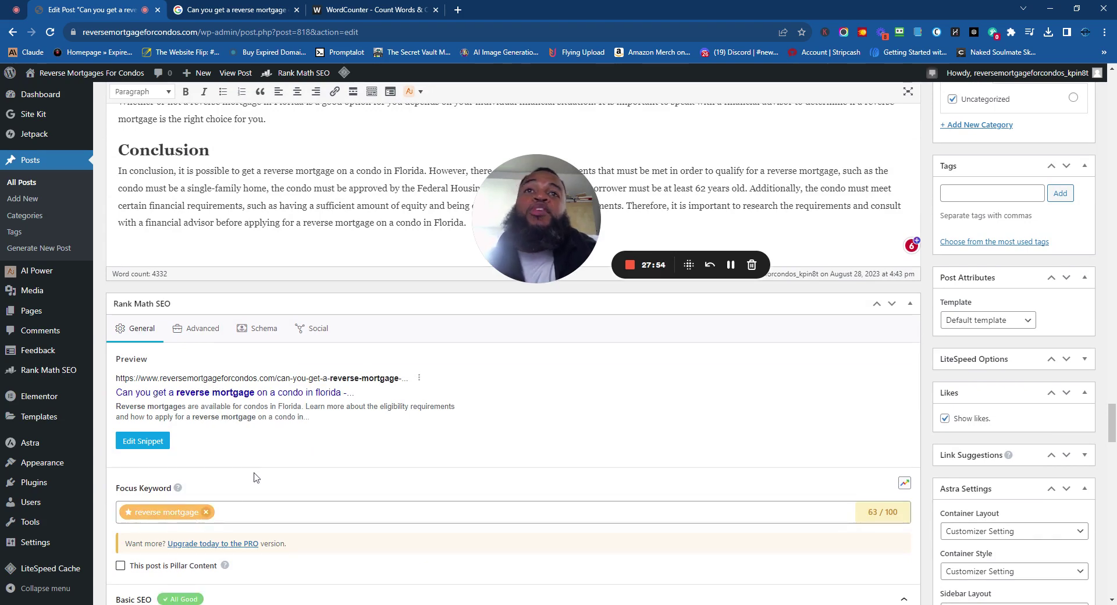
# Review the Basic SEO, Additional and Title Readability checks for the focus keyword, including its keyword density.
pyautogui.scroll(-3, 254, 477)
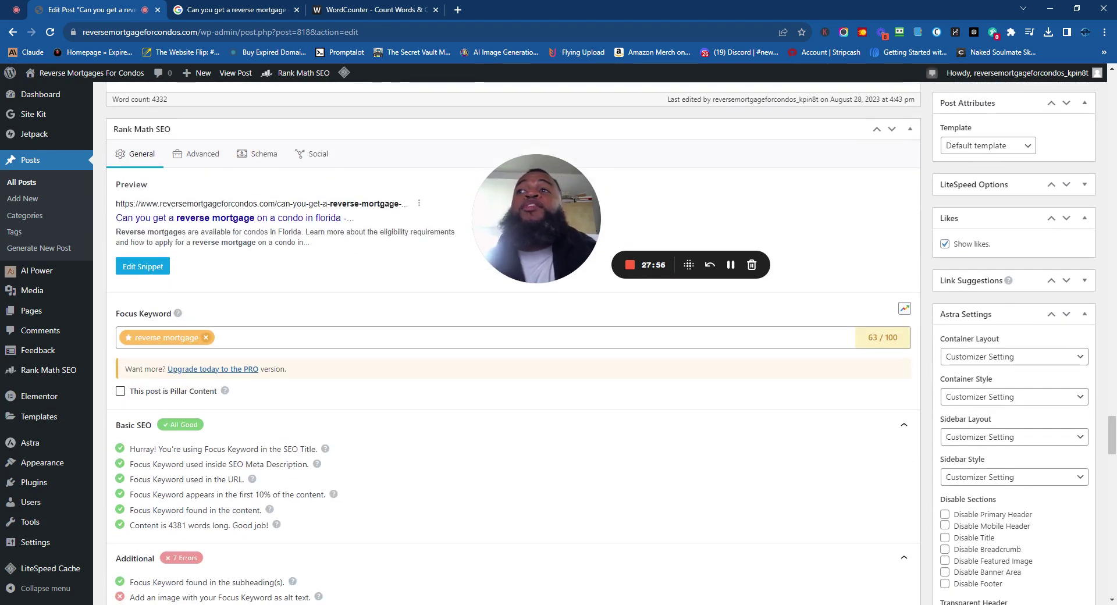
pyautogui.scroll(-2, 218, 525)
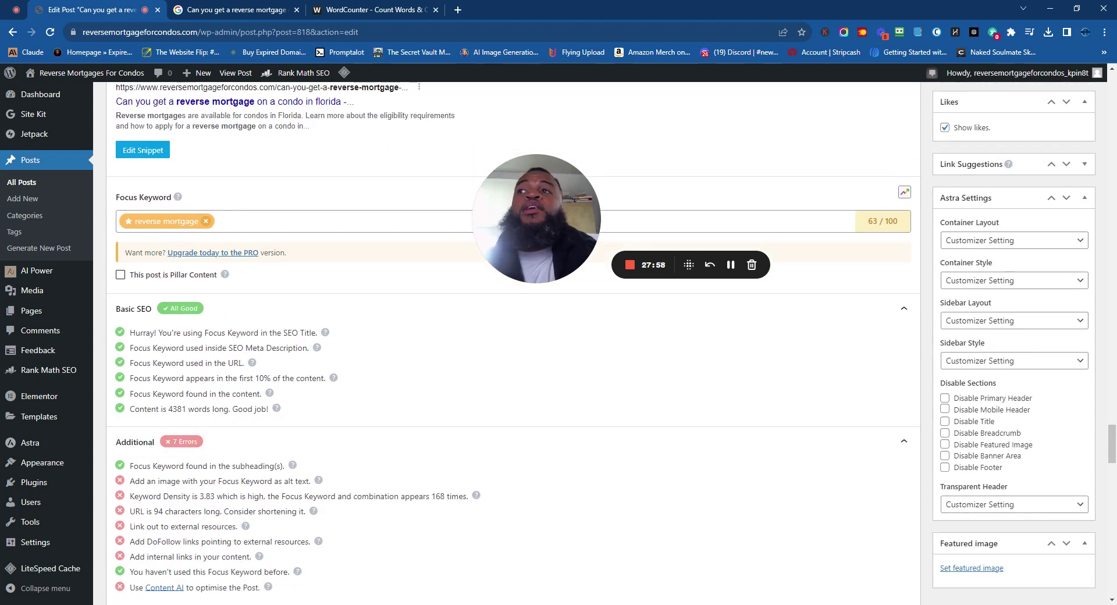
pyautogui.moveTo(200, 496); pyautogui.dragTo(214, 497)
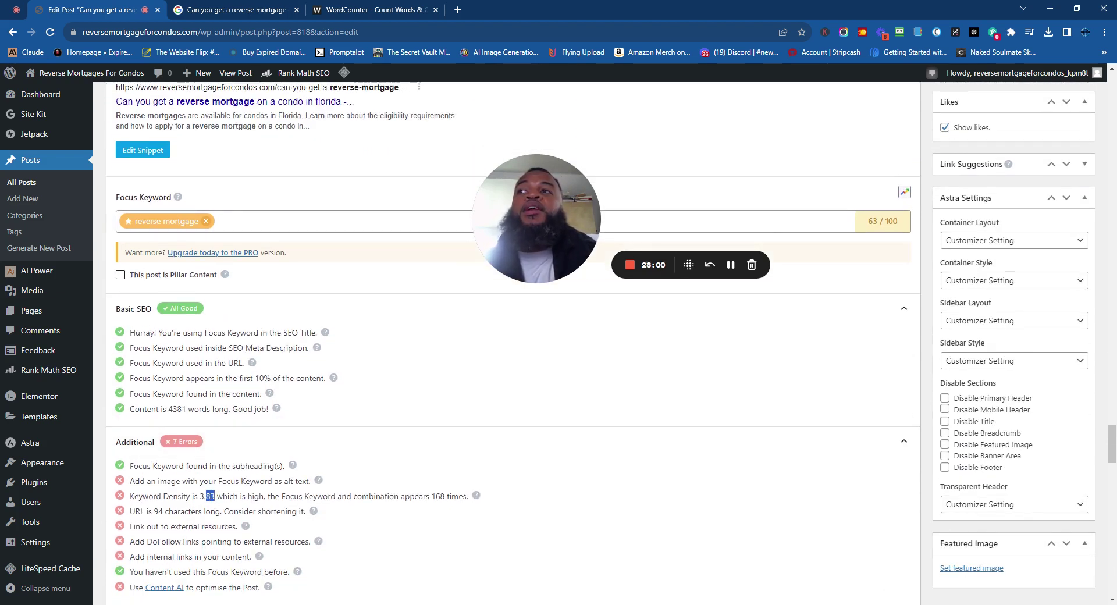
pyautogui.scroll(-3, 187, 530)
pyautogui.click(317, 448)
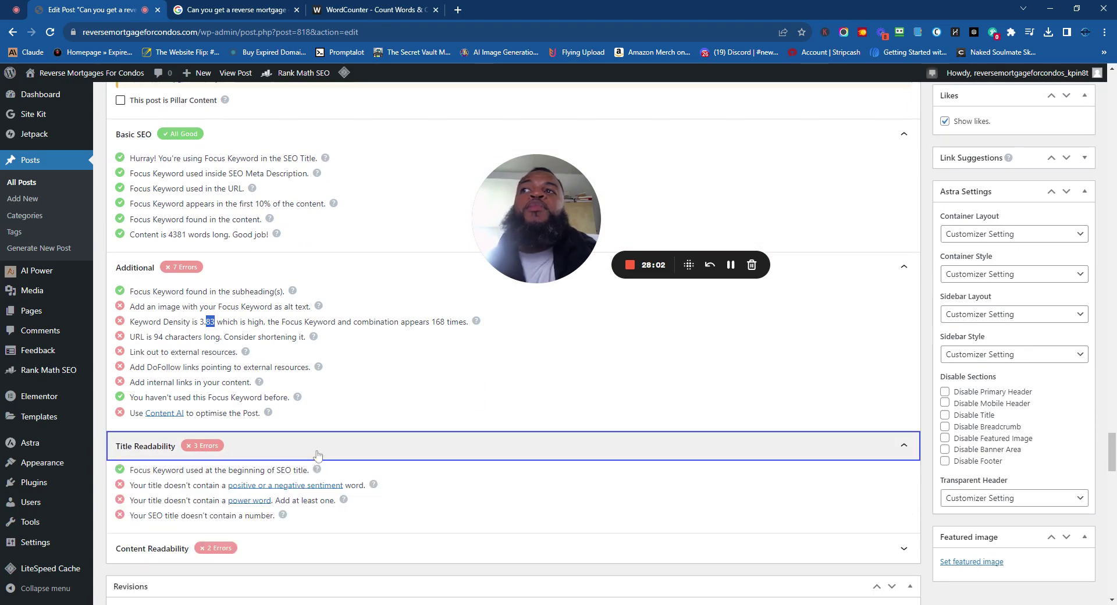
pyautogui.click(317, 448)
# Add the copied phrase "reverse mortgage" as a tag on the post.
pyautogui.scroll(7, 317, 455)
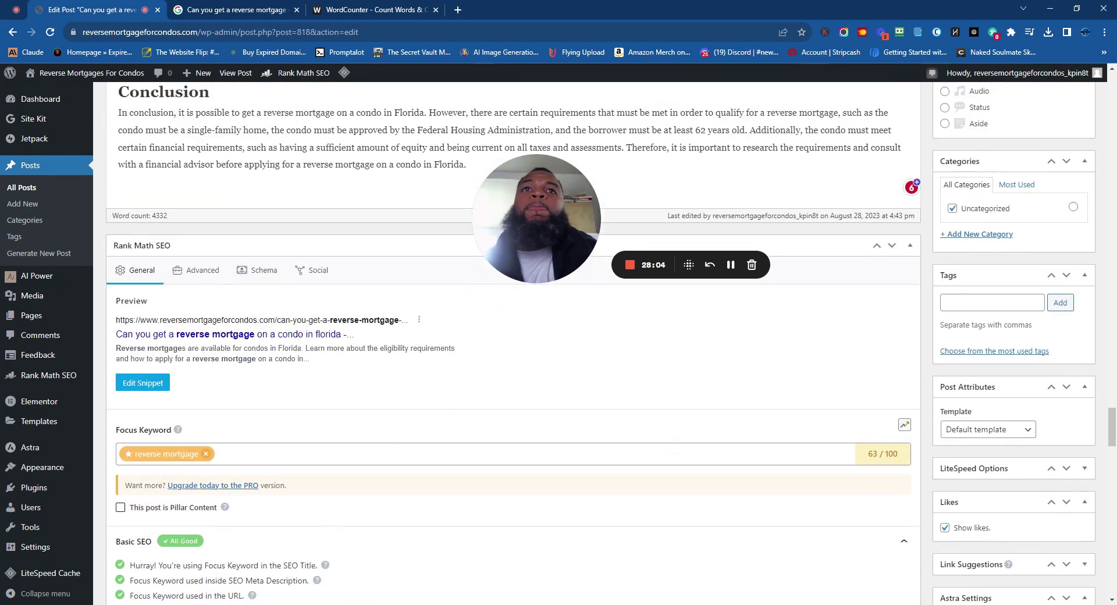
pyautogui.click(965, 303)
pyautogui.hotkey('ctrl', 'v')
pyautogui.click(1060, 304)
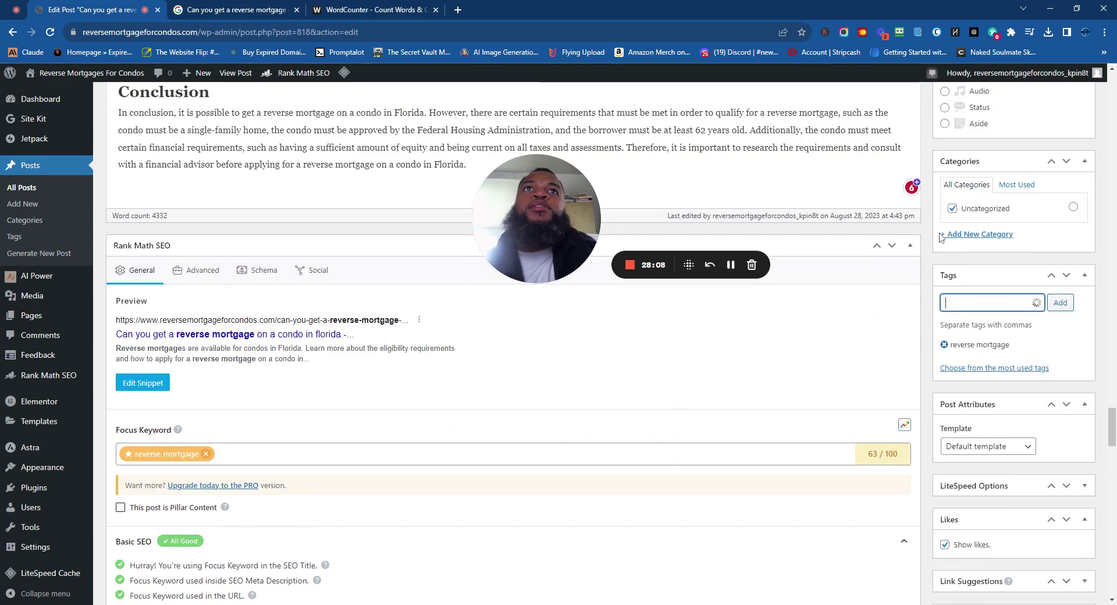
# Open a preview of the draft post in a new tab.
pyautogui.scroll(5, 1059, 308)
pyautogui.scroll(20, 986, 290)
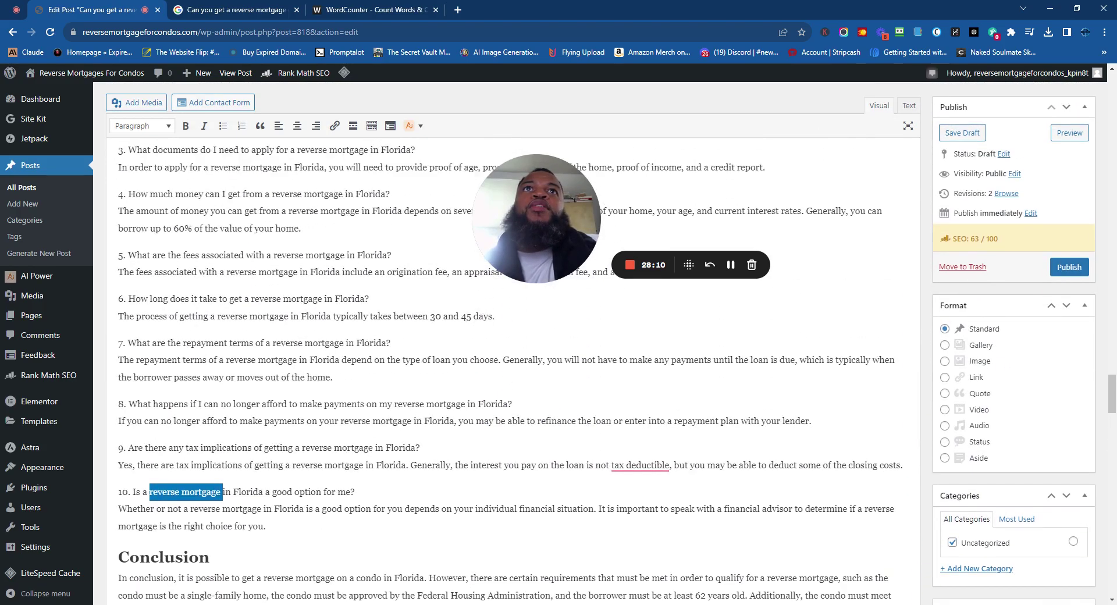
pyautogui.scroll(6, 986, 290)
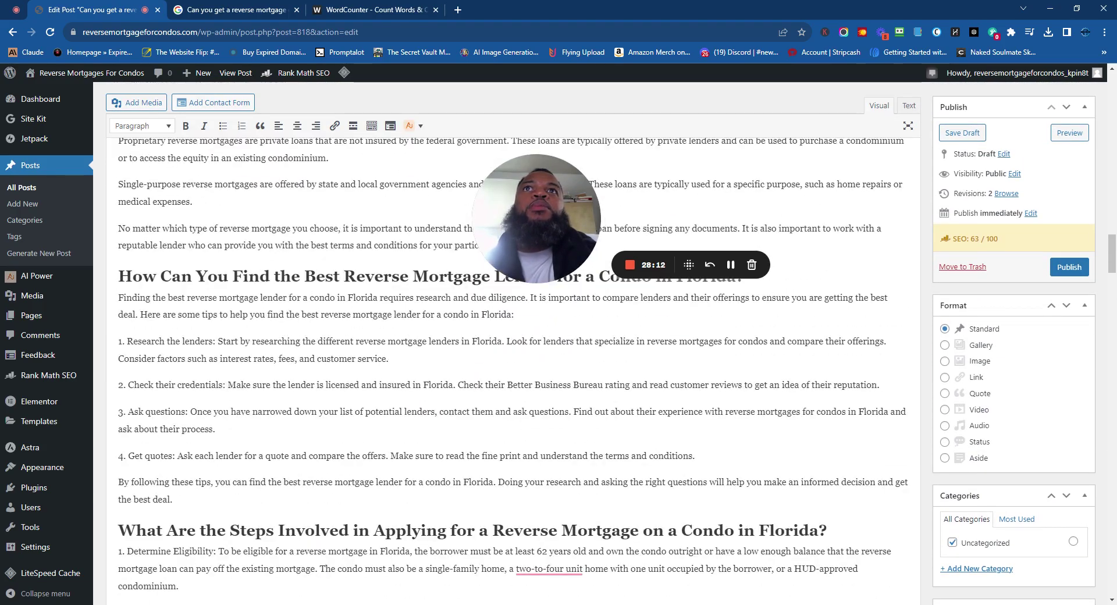
pyautogui.click(1079, 139)
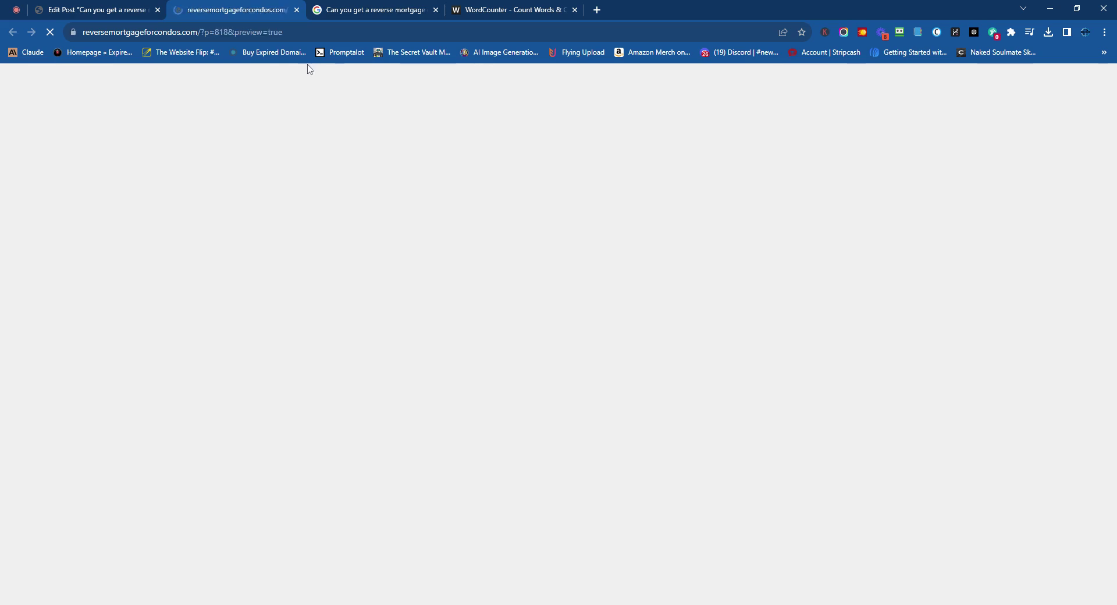
# Test the table of contents link to the common misconceptions section, and look through the previewed article's headings, body and comment area.
pyautogui.scroll(-2, 480, 354)
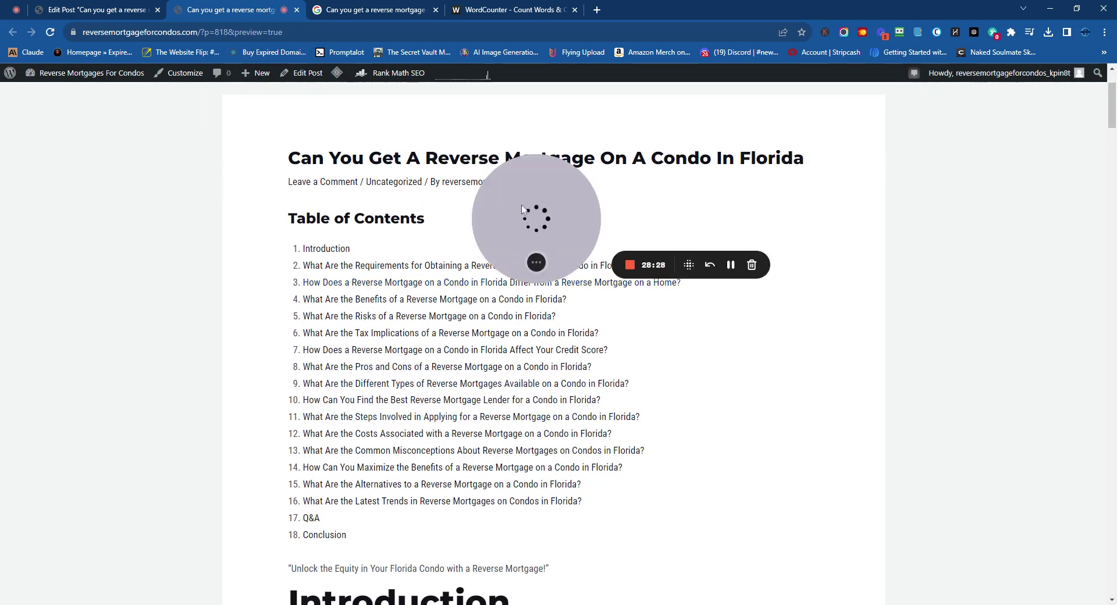
pyautogui.moveTo(528, 224); pyautogui.dragTo(726, 224)
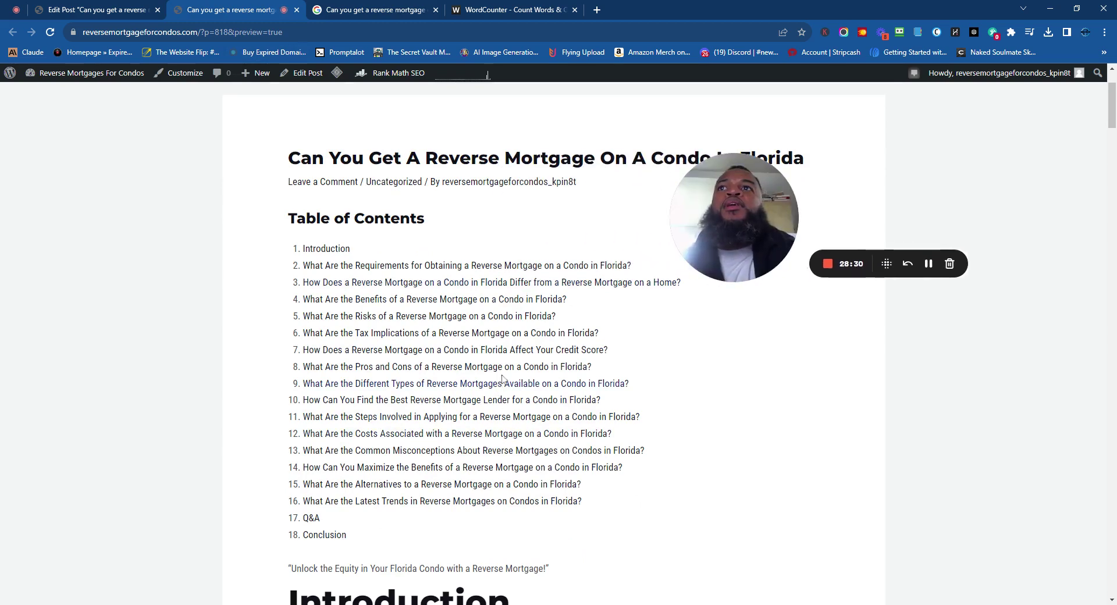
pyautogui.click(482, 450)
pyautogui.scroll(-1, 482, 450)
pyautogui.scroll(-6, 462, 410)
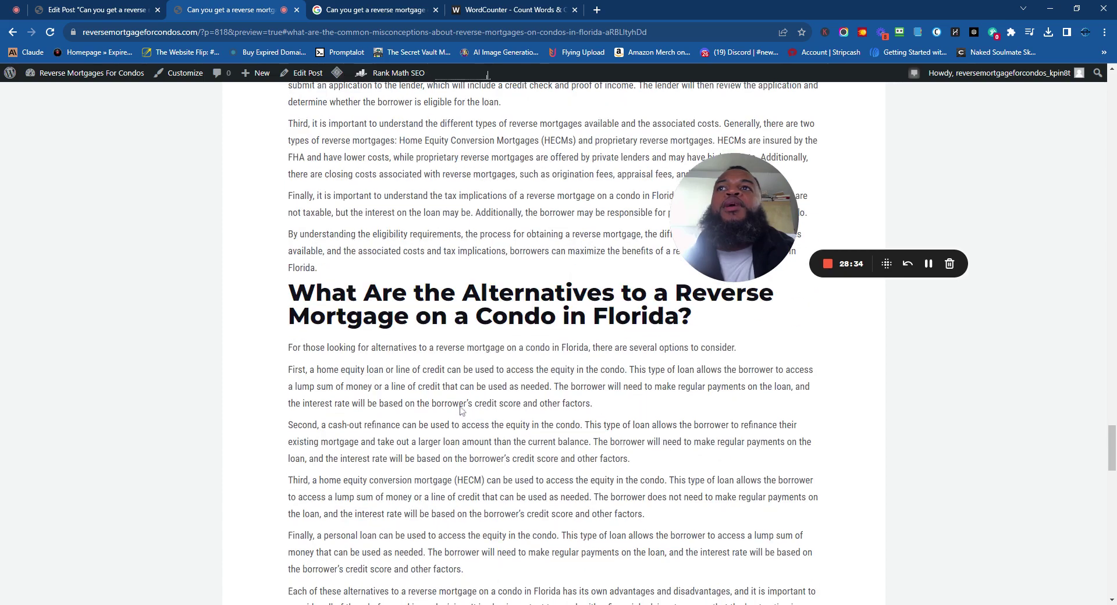
pyautogui.scroll(-8, 110, 370)
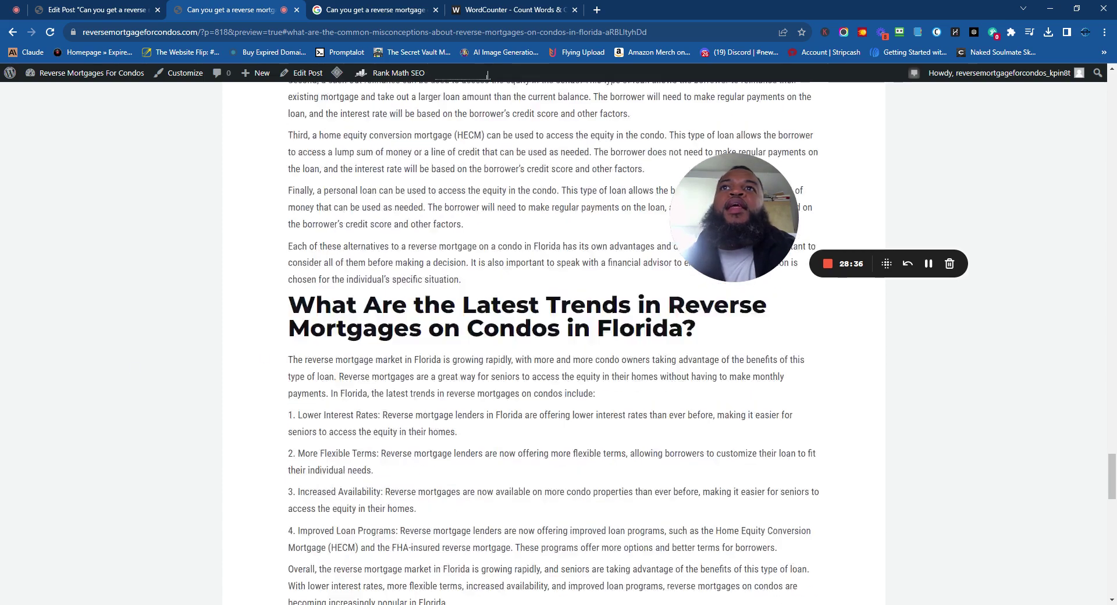
pyautogui.scroll(-15, 324, 392)
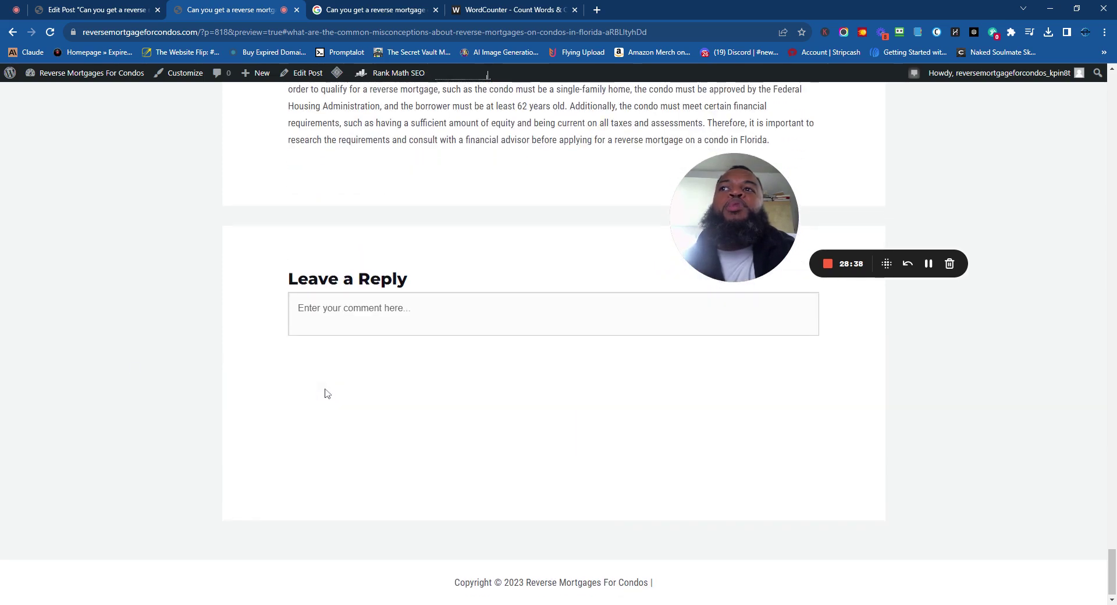
pyautogui.scroll(20, 349, 389)
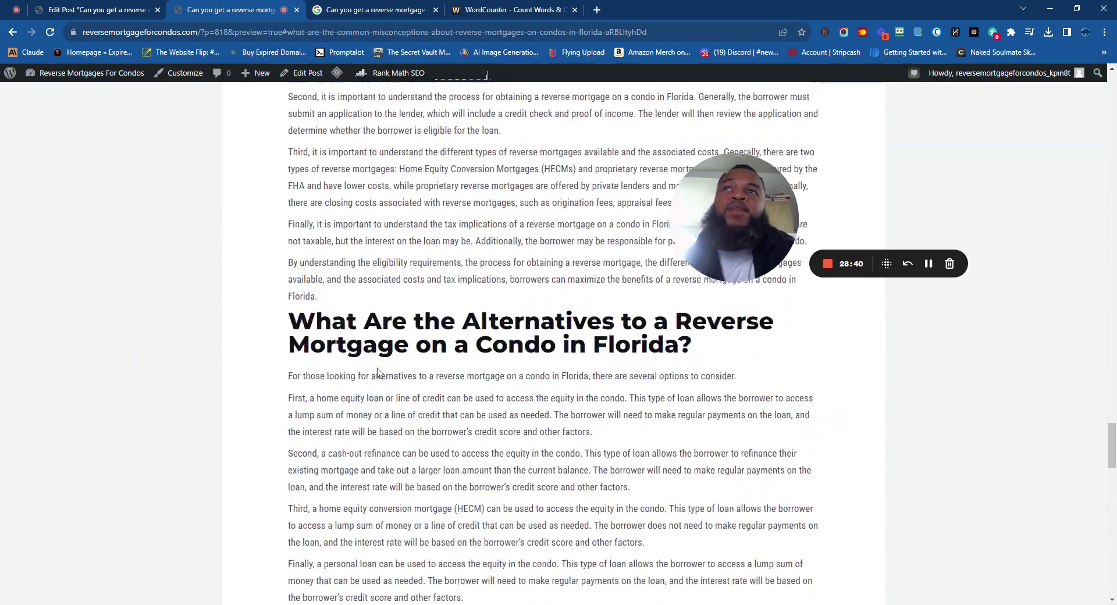
pyautogui.scroll(20, 391, 368)
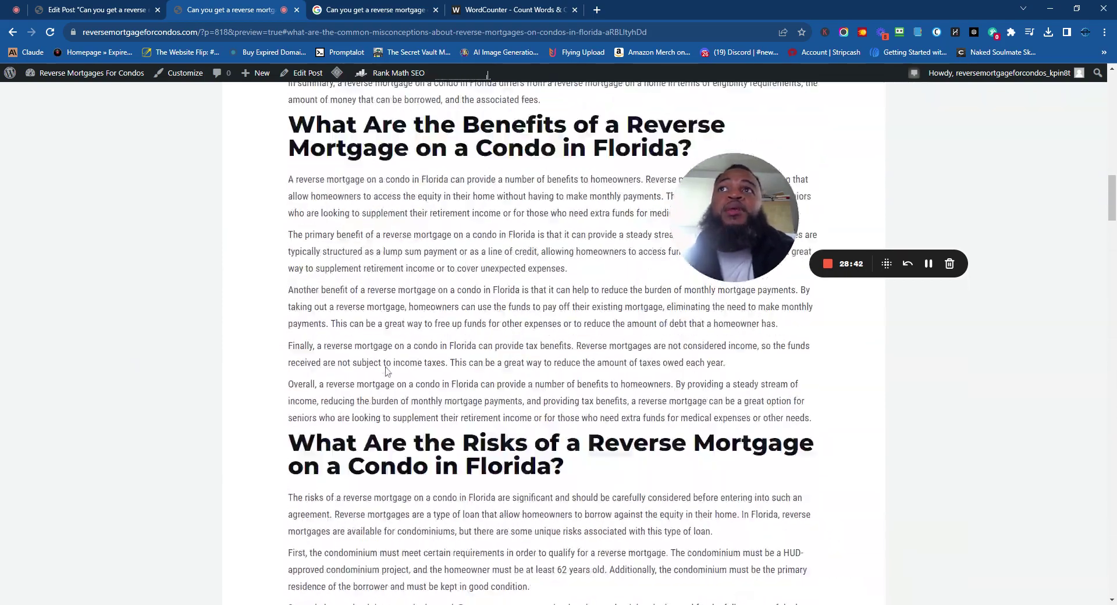
pyautogui.scroll(8, 392, 367)
pyautogui.scroll(-10, 391, 368)
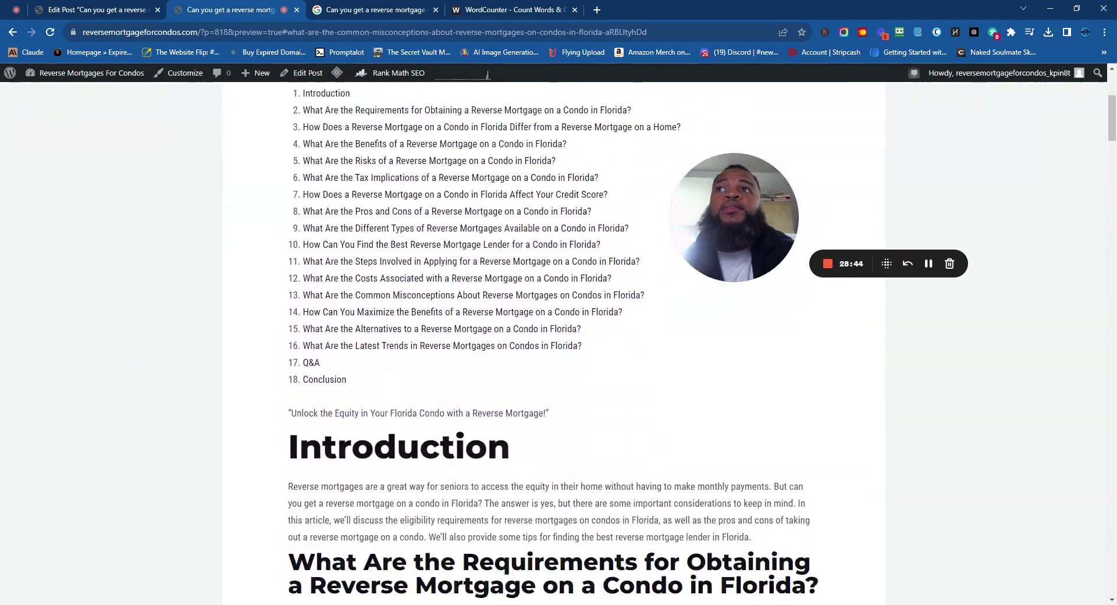
pyautogui.scroll(7, 391, 368)
pyautogui.scroll(-2, 391, 368)
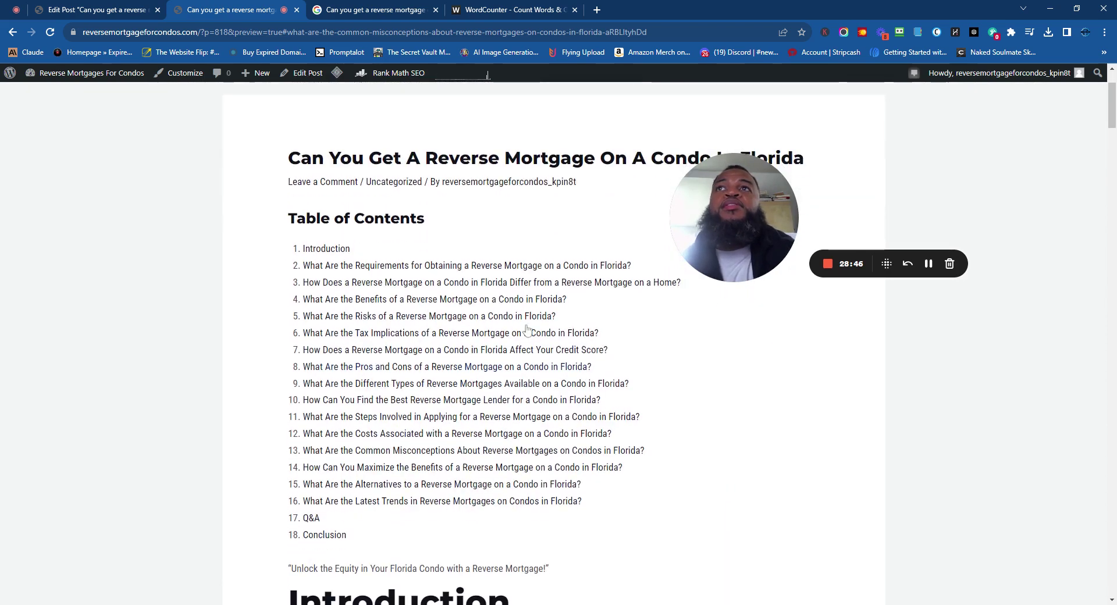
# Select the whole previewed article, from its title to the end of the conclusion.
pyautogui.moveTo(746, 213); pyautogui.dragTo(781, 203)
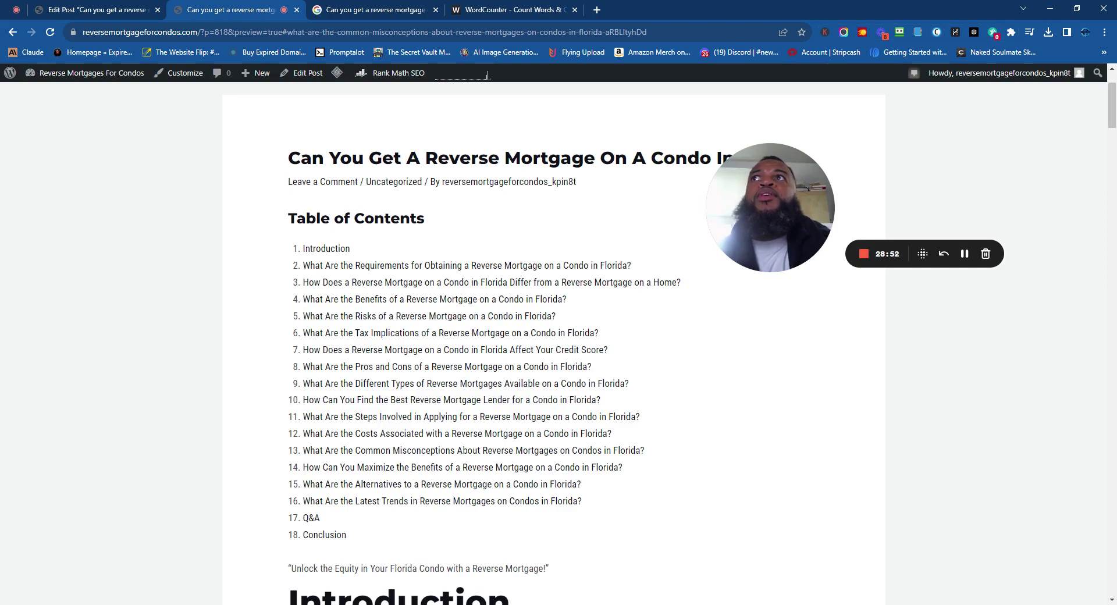
pyautogui.moveTo(290, 160); pyautogui.dragTo(779, 141)
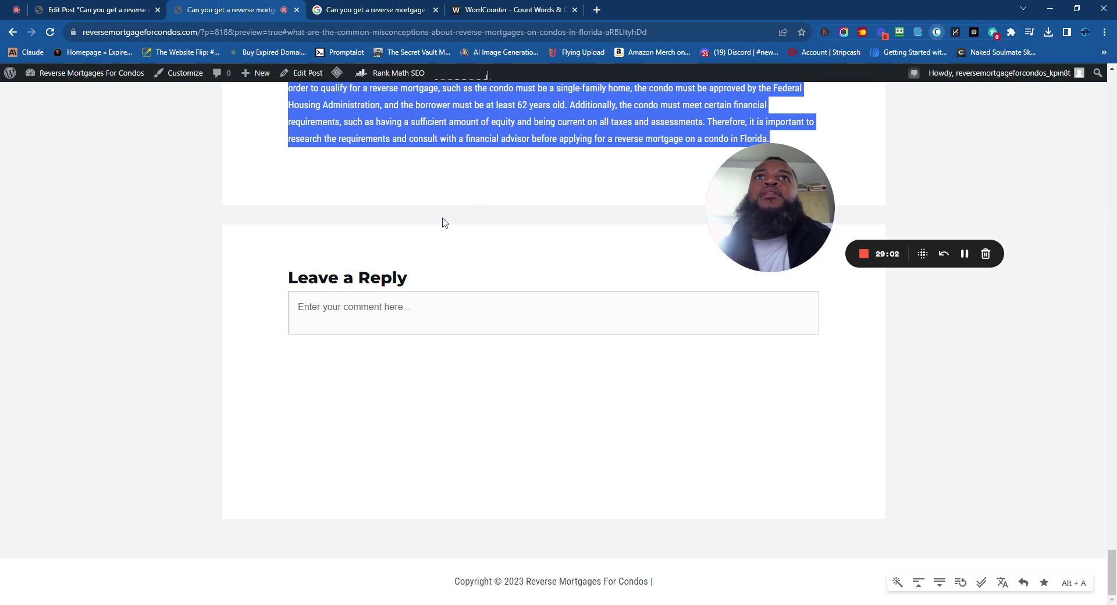
pyautogui.scroll(8, 444, 223)
pyautogui.scroll(7, 477, 250)
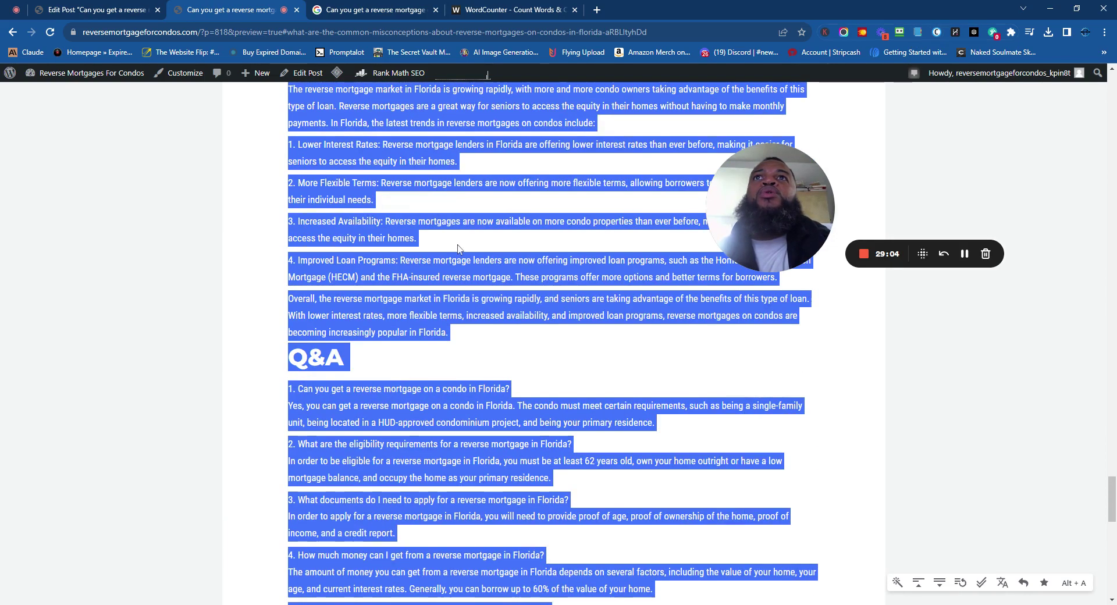
# Clear the text selection in the previewed article, return to its beginning, and switch back to the post's editing page.
pyautogui.click(480, 247)
pyautogui.scroll(7, 480, 250)
pyautogui.scroll(20, 467, 275)
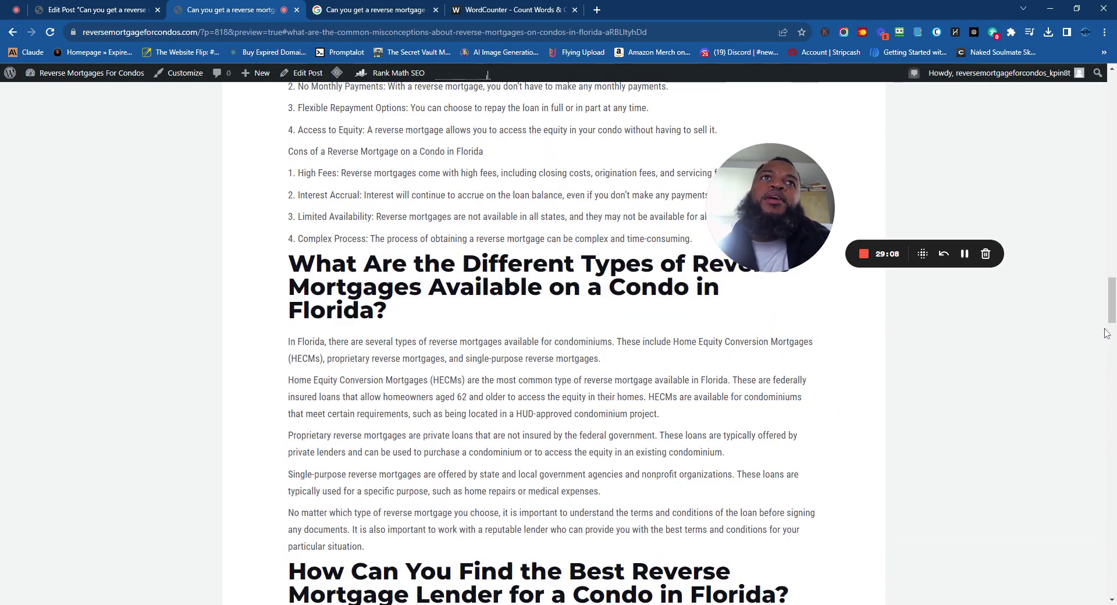
pyautogui.moveTo(1112, 311); pyautogui.dragTo(1112, 90)
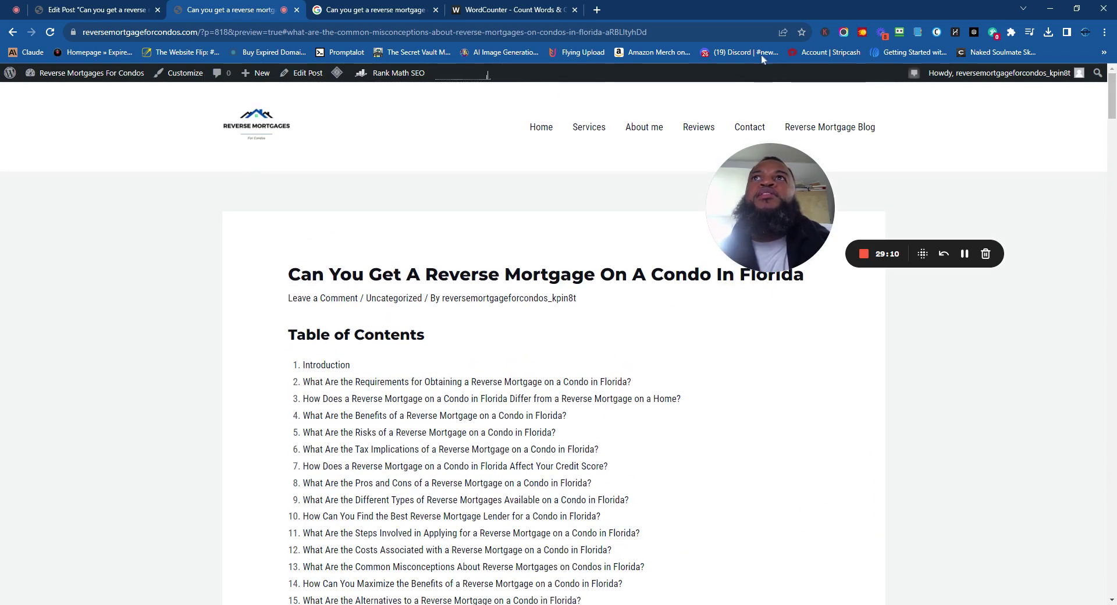
pyautogui.click(118, 5)
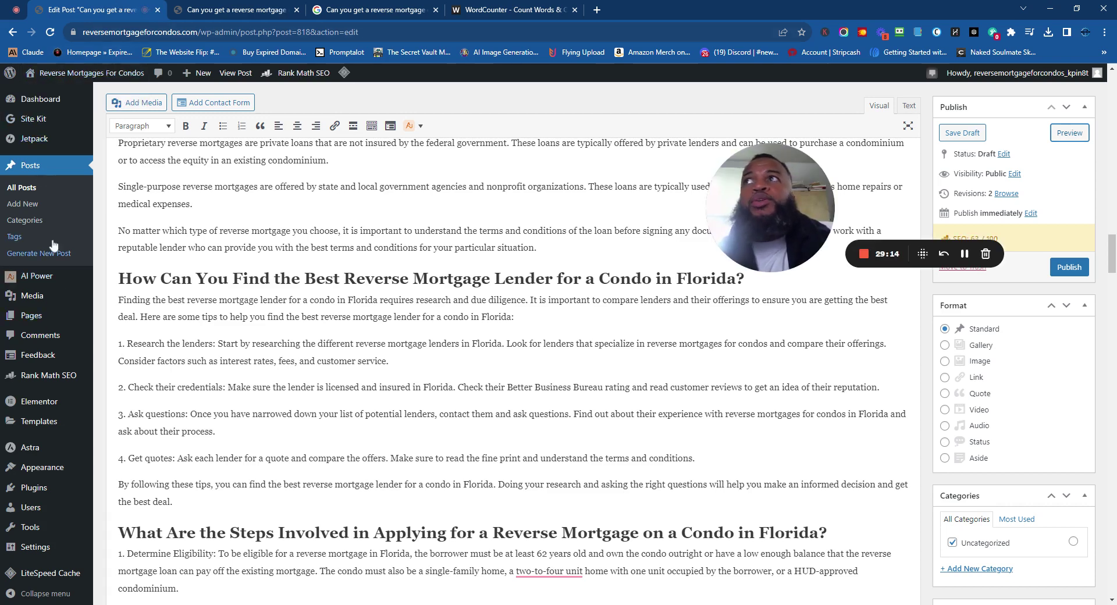
pyautogui.scroll(-8, 506, 373)
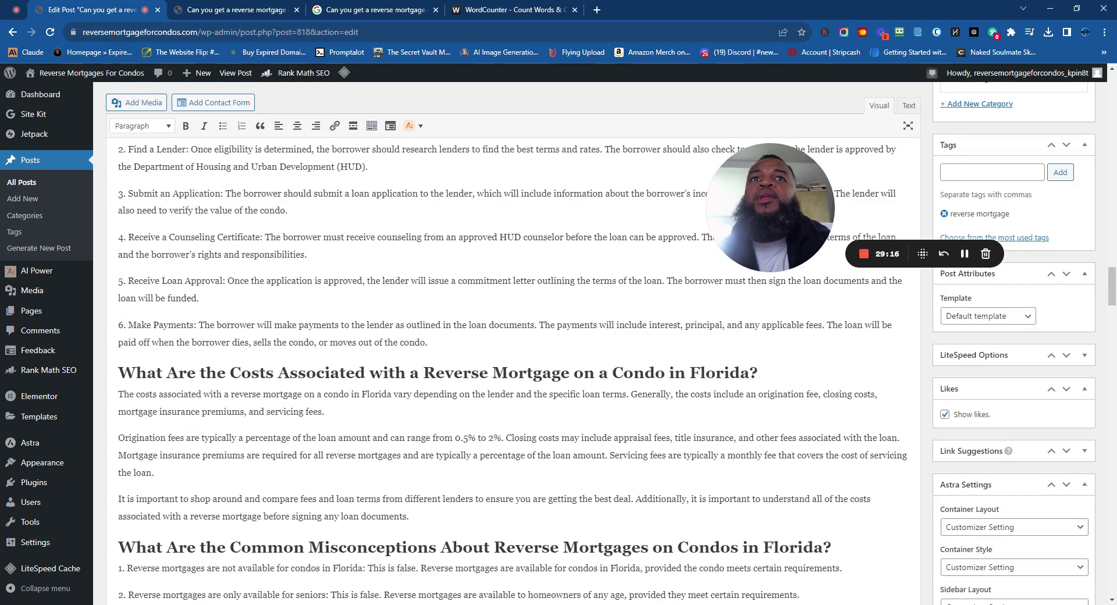
pyautogui.scroll(-6, 506, 373)
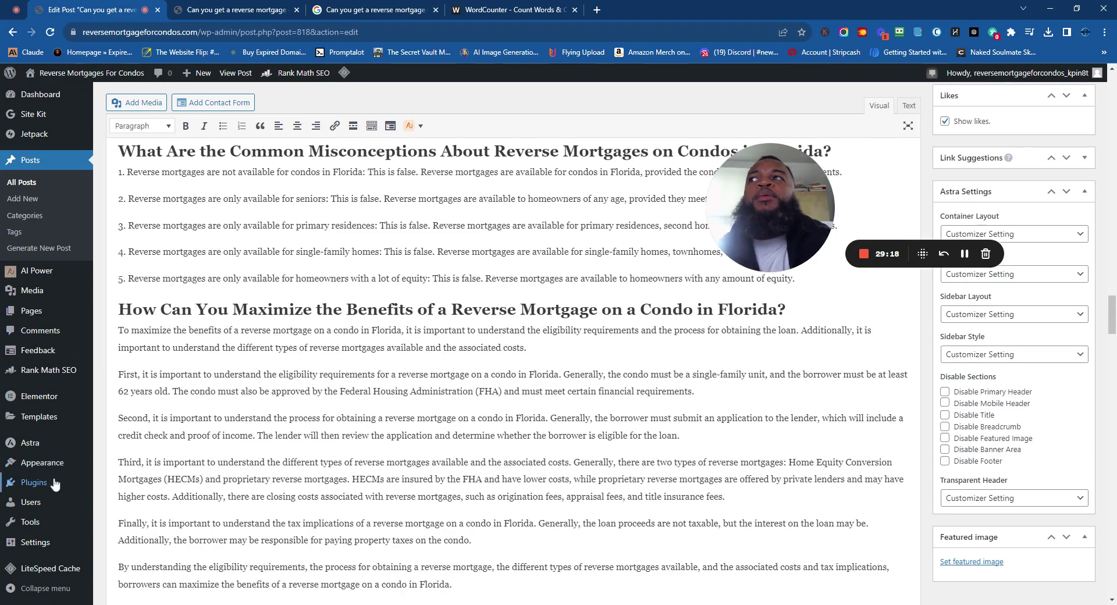
pyautogui.moveTo(14, 448)
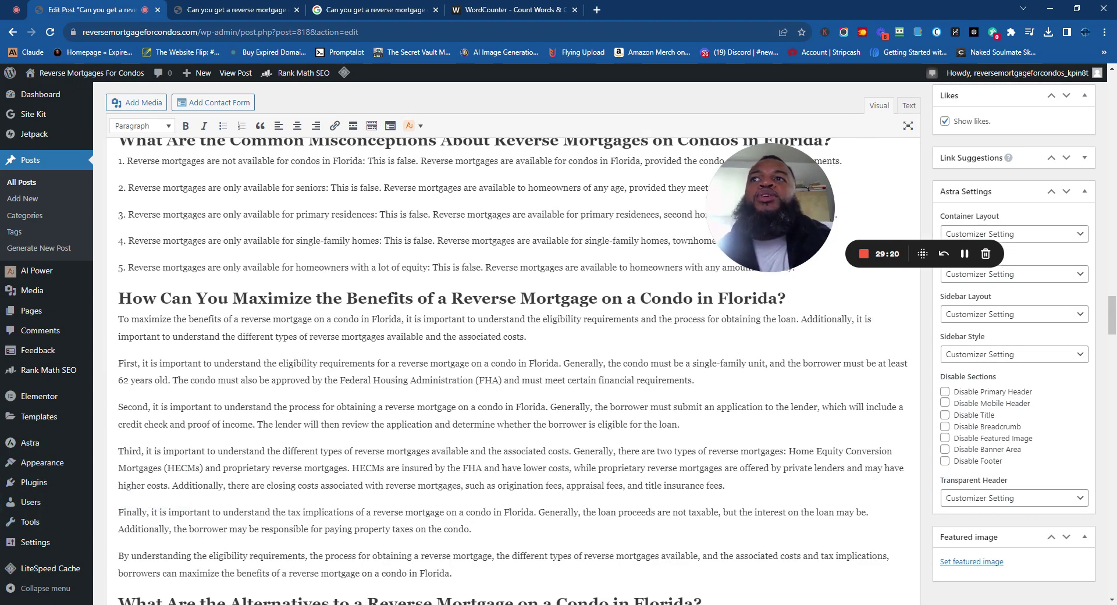
pyautogui.moveTo(481, 451); pyautogui.dragTo(654, 451)
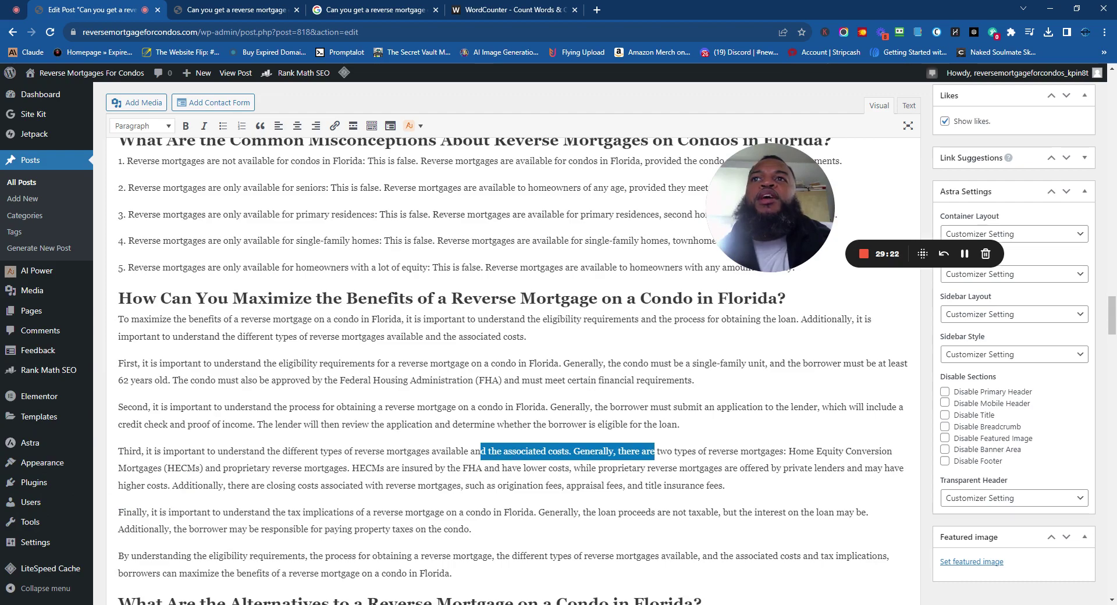
pyautogui.scroll(-7, 506, 372)
pyautogui.scroll(8, 2, 412)
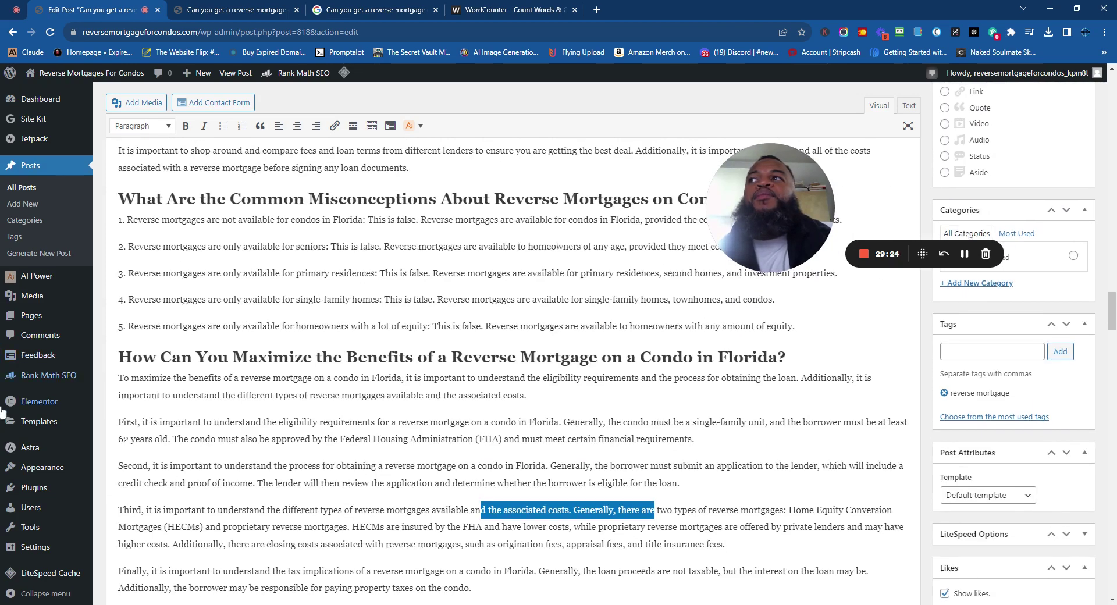
pyautogui.scroll(1, 2, 412)
pyautogui.moveTo(46, 401)
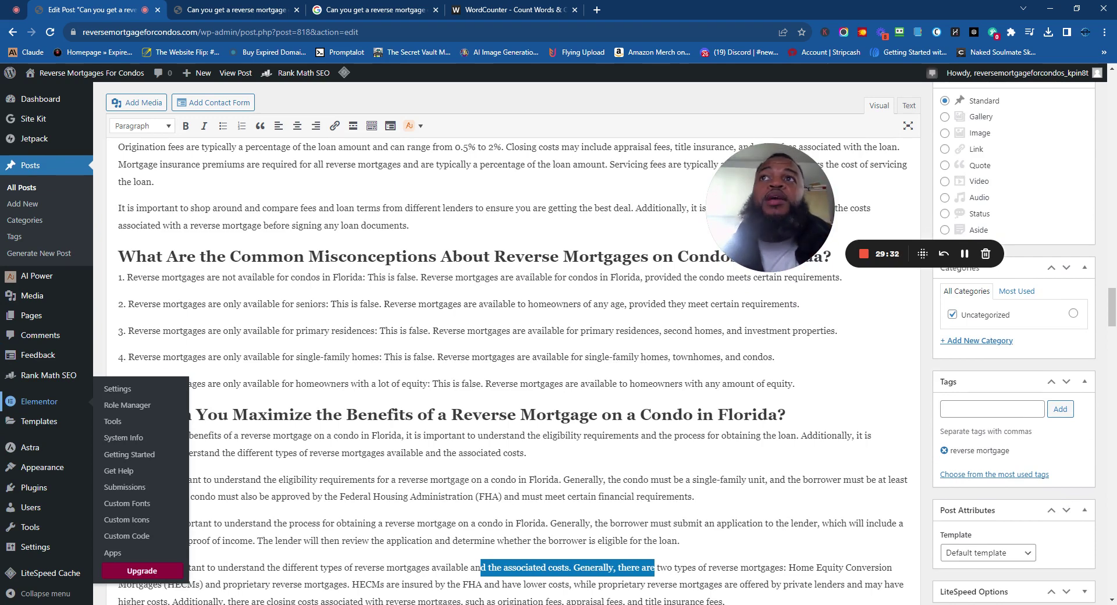
pyautogui.moveTo(527, 383); pyautogui.dragTo(527, 602)
pyautogui.click(524, 337)
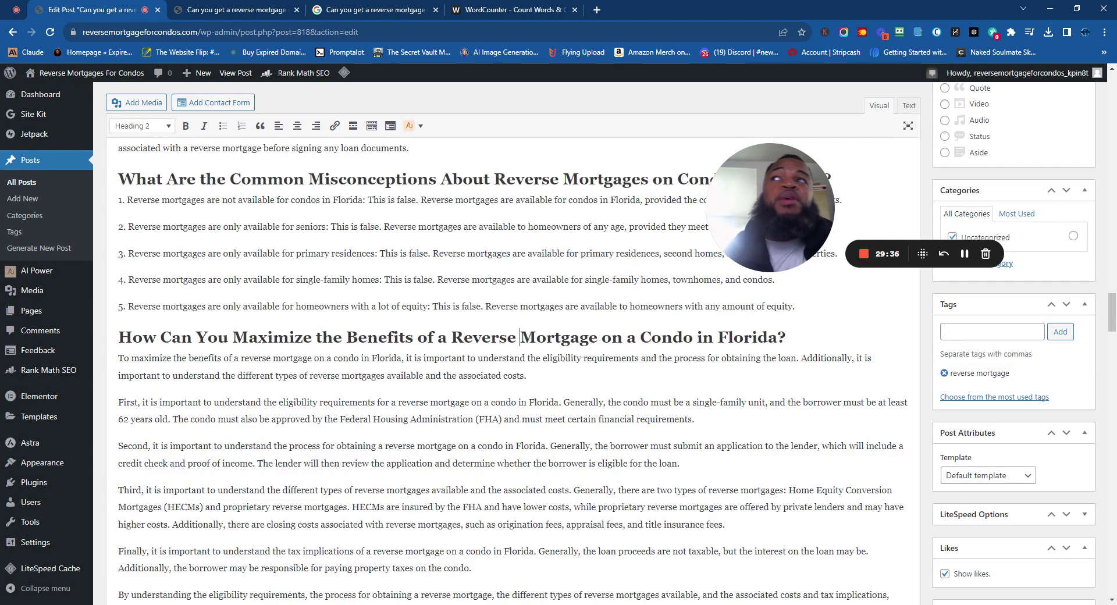
# Open the AutoGPT page of the AI Power plugin.
pyautogui.scroll(15, 512, 349)
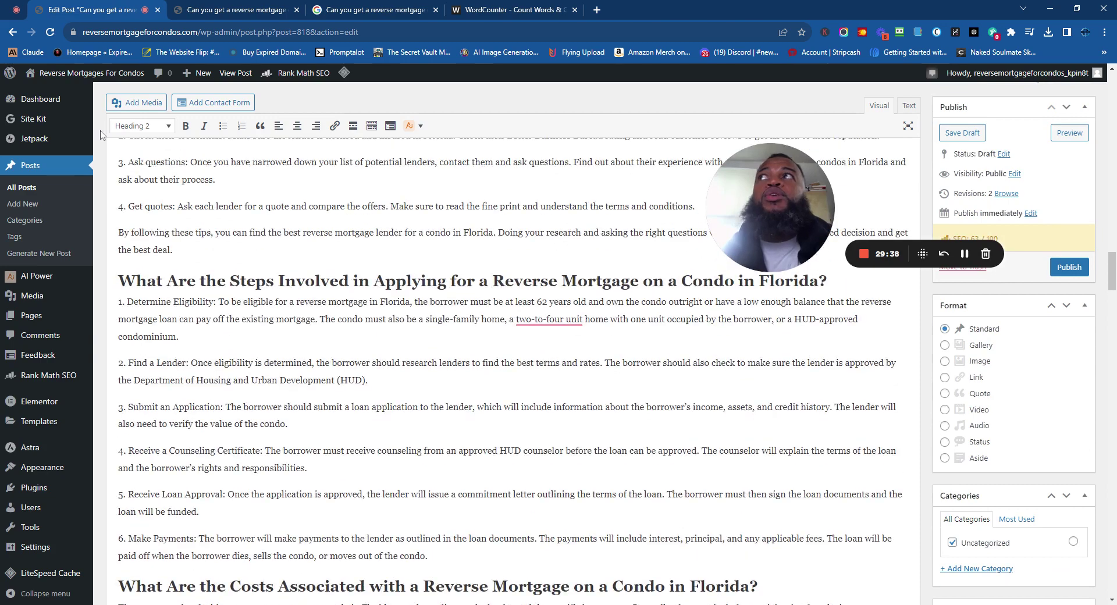
pyautogui.scroll(5, 28, 224)
pyautogui.scroll(3, 28, 224)
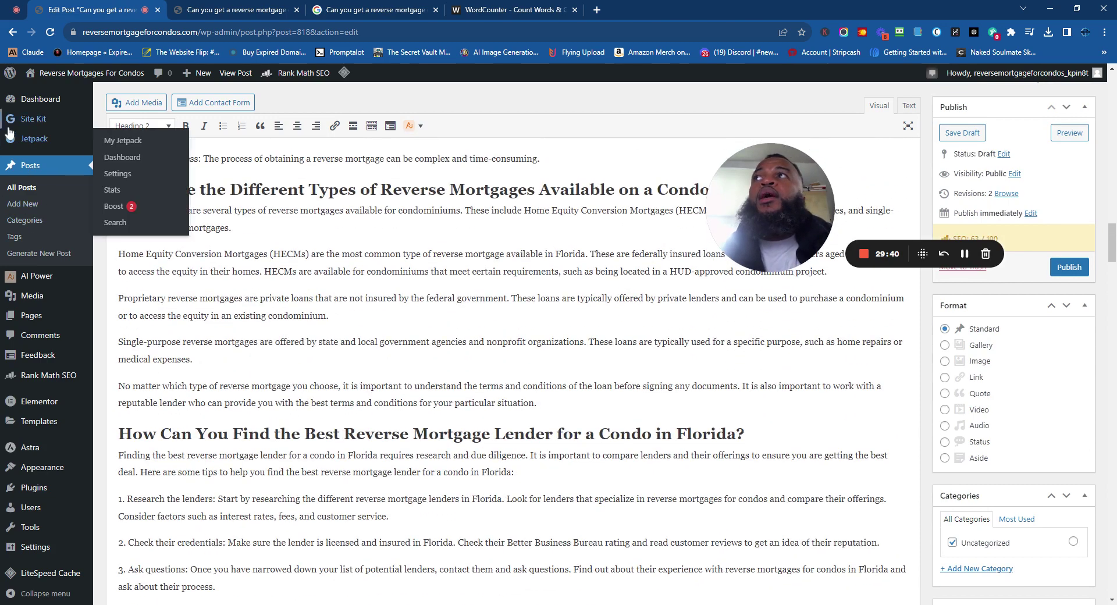
pyautogui.moveTo(63, 288)
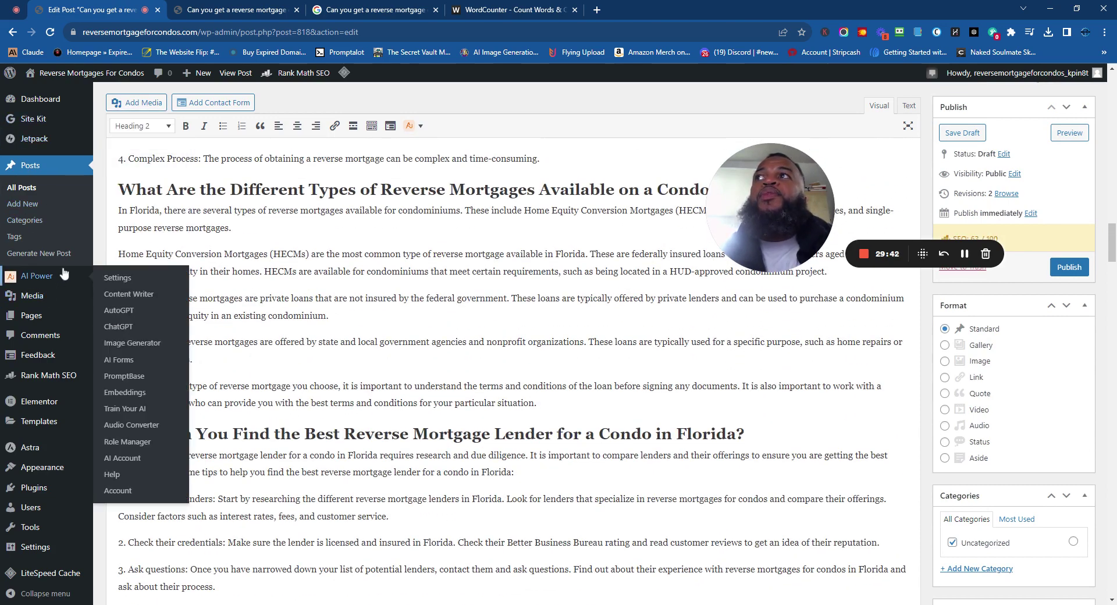
pyautogui.click(112, 310)
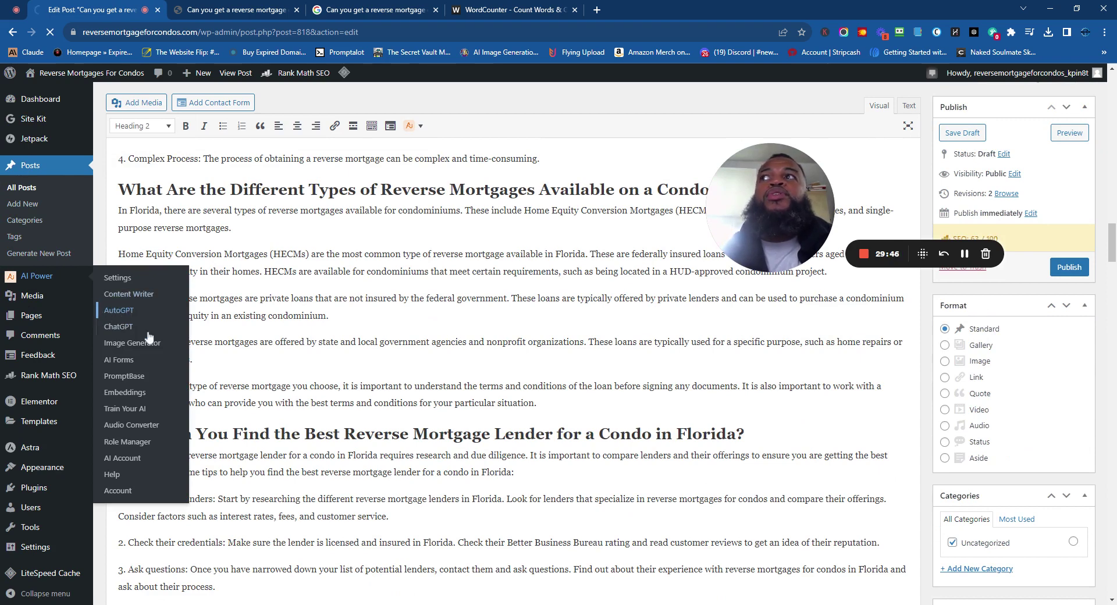